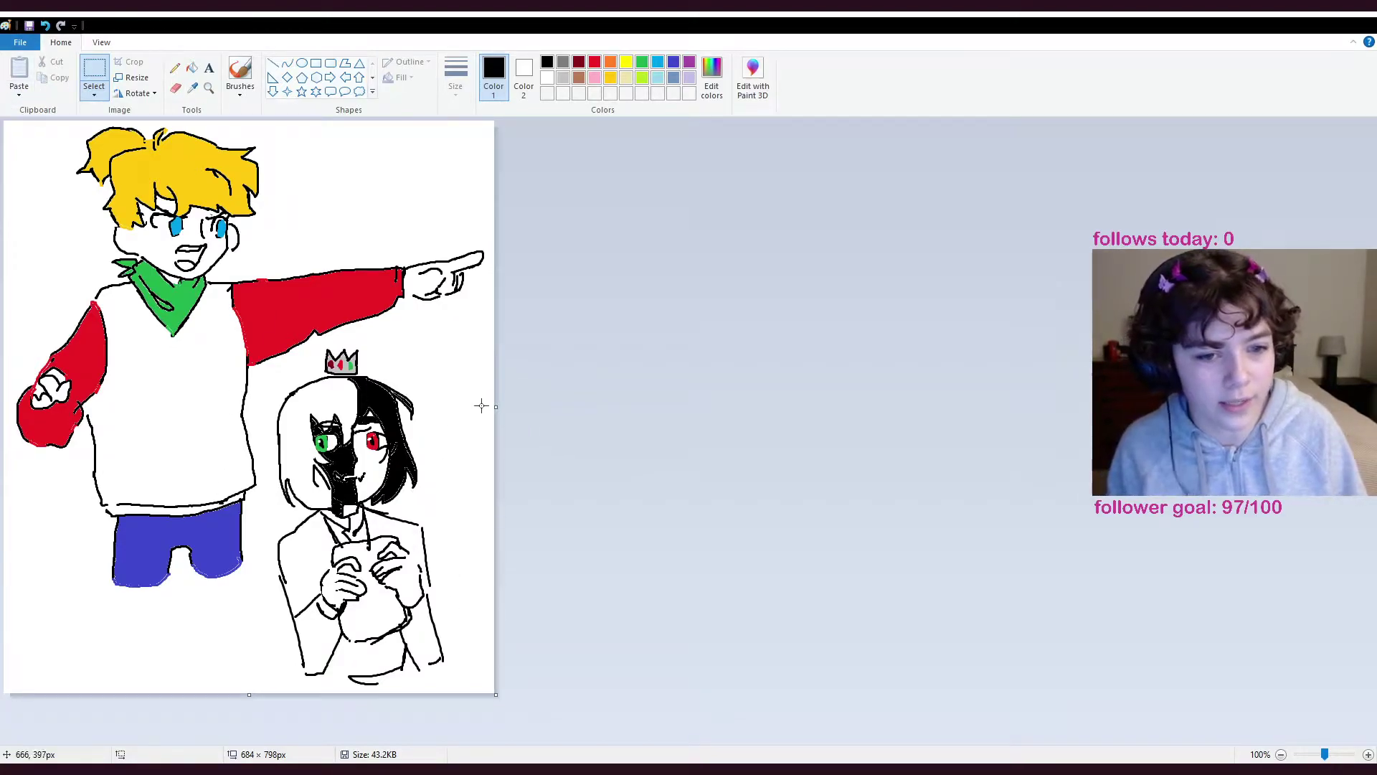
- Widen the canvas to 1901 px beyond the two drawn characters and undo the attempt to extend its height
{"action": "left_click_drag", "start_coordinate": [495, 407], "coordinate": [1367, 407]}
{"action": "left_click_drag", "start_coordinate": [688, 692], "coordinate": [686, 738]}
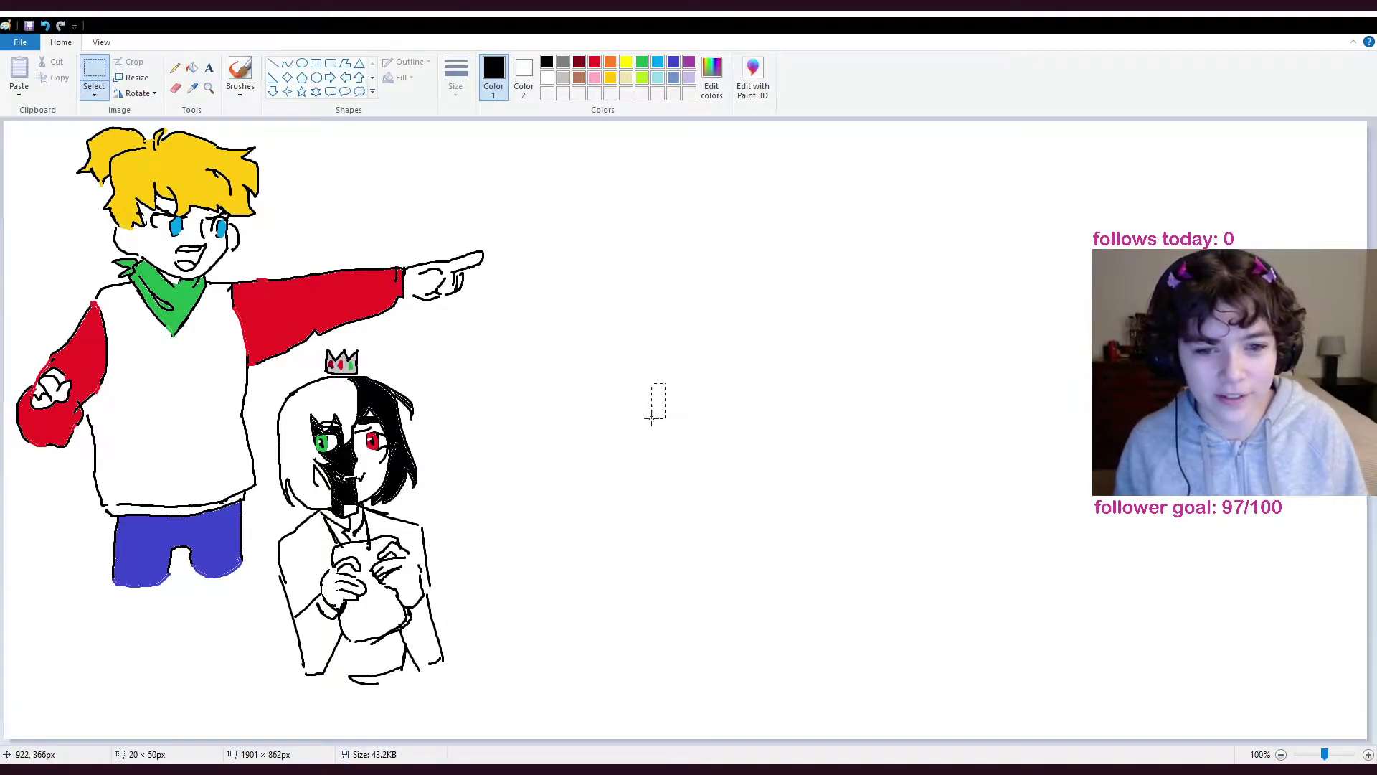
{"action": "key", "text": "ctrl+z"}
- Draw an oval head in black brush strokes beside the pointing character, with a nose line, smiling mouth and two eyes
{"action": "left_click", "coordinate": [240, 72]}
{"action": "mouse_move", "coordinate": [640, 207]}
{"action": "left_mouse_down"}
{"action": "mouse_move", "coordinate": [631, 290]}
{"action": "mouse_move", "coordinate": [645, 247]}
{"action": "left_mouse_up"}
{"action": "key", "text": "ctrl+z"}
{"action": "mouse_move", "coordinate": [672, 159]}
{"action": "left_mouse_down"}
{"action": "mouse_move", "coordinate": [639, 169]}
{"action": "mouse_move", "coordinate": [625, 197]}
{"action": "left_mouse_up"}
{"action": "mouse_move", "coordinate": [683, 160]}
{"action": "left_mouse_down"}
{"action": "mouse_move", "coordinate": [713, 170]}
{"action": "mouse_move", "coordinate": [725, 199]}
{"action": "mouse_move", "coordinate": [705, 279]}
{"action": "mouse_move", "coordinate": [682, 296]}
{"action": "left_mouse_up"}
{"action": "left_click_drag", "start_coordinate": [614, 183], "coordinate": [620, 244]}
{"action": "left_click_drag", "start_coordinate": [620, 244], "coordinate": [649, 300]}
{"action": "key", "text": "ctrl+z"}
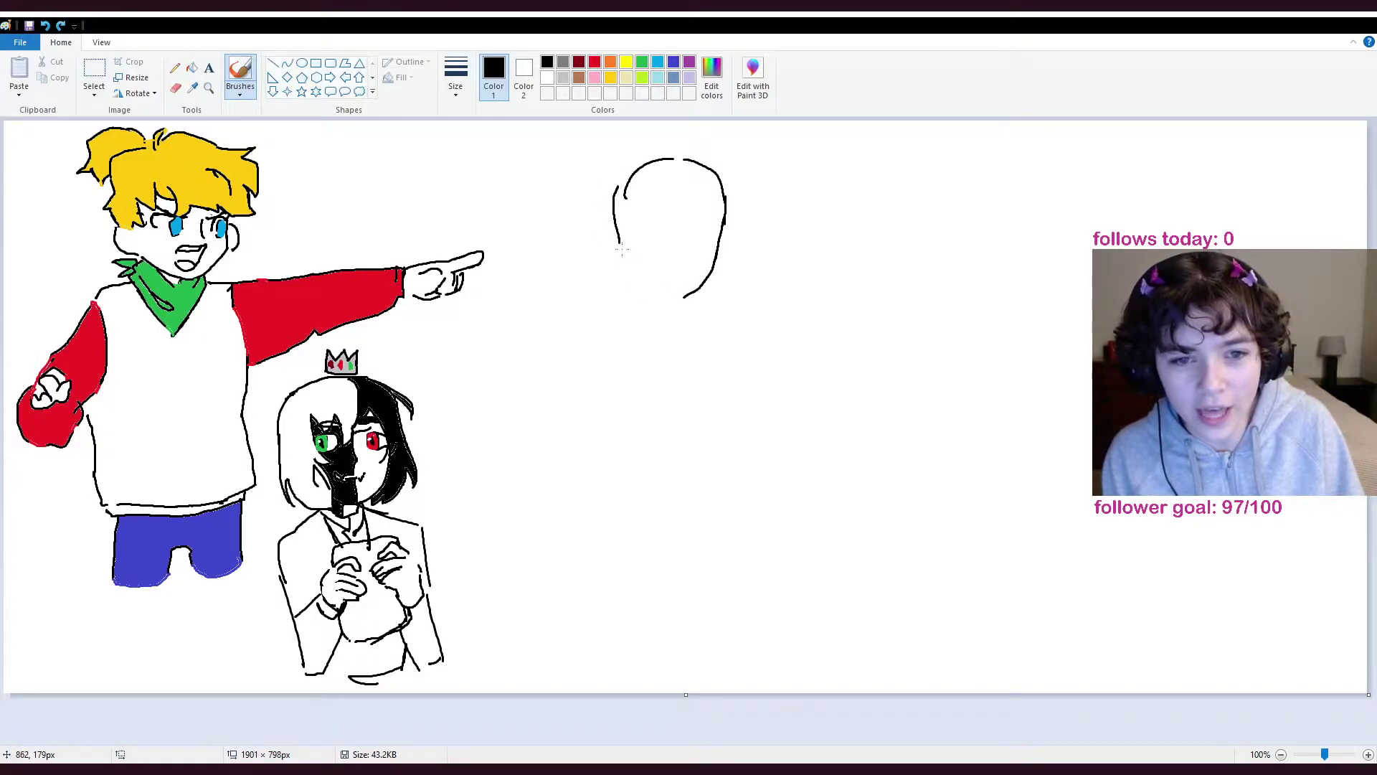
{"action": "mouse_move", "coordinate": [620, 246]}
{"action": "left_mouse_down"}
{"action": "mouse_move", "coordinate": [636, 287]}
{"action": "mouse_move", "coordinate": [668, 296]}
{"action": "mouse_move", "coordinate": [653, 270]}
{"action": "left_mouse_up"}
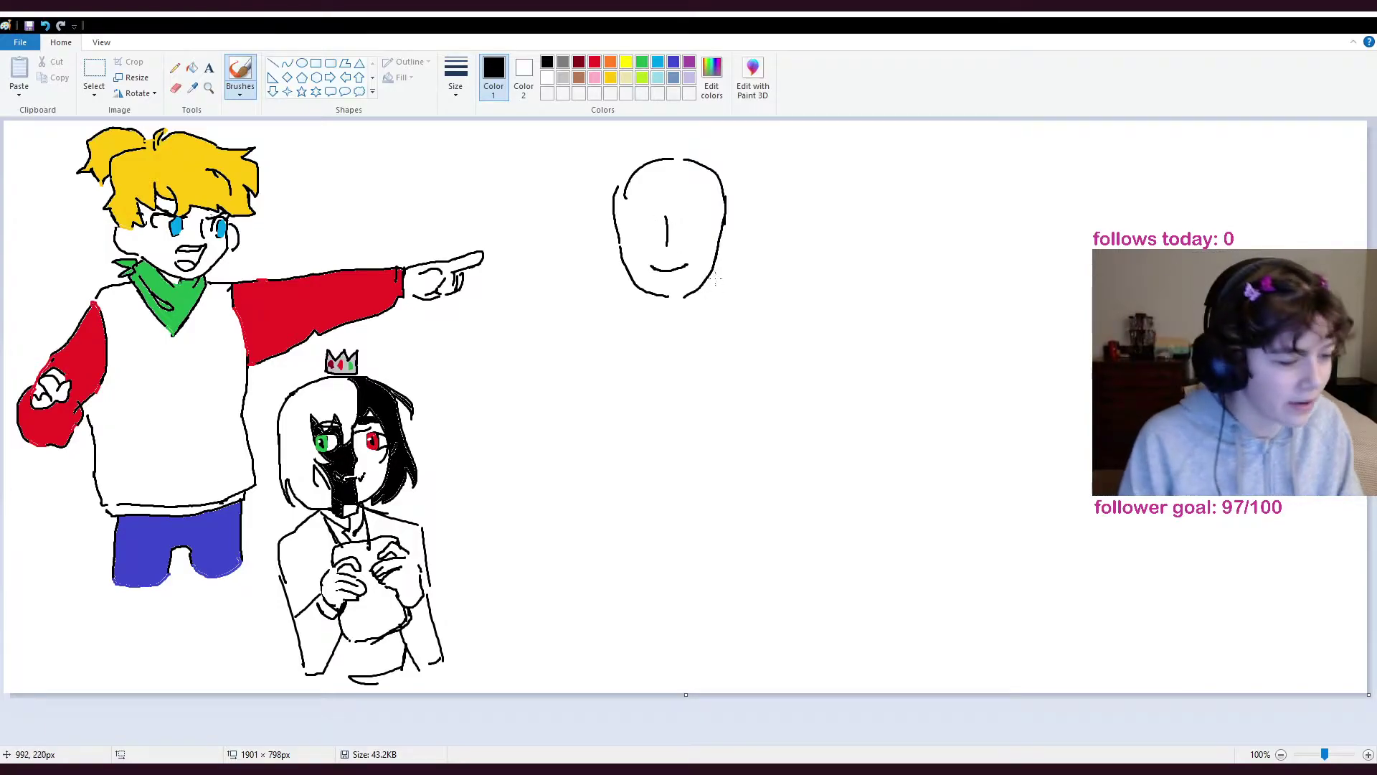
{"action": "mouse_move", "coordinate": [710, 222]}
{"action": "left_mouse_down"}
{"action": "mouse_move", "coordinate": [687, 216]}
{"action": "mouse_move", "coordinate": [689, 236]}
{"action": "mouse_move", "coordinate": [638, 213]}
{"action": "mouse_move", "coordinate": [626, 228]}
{"action": "mouse_move", "coordinate": [696, 216]}
{"action": "mouse_move", "coordinate": [701, 229]}
{"action": "mouse_move", "coordinate": [648, 217]}
{"action": "left_mouse_up"}
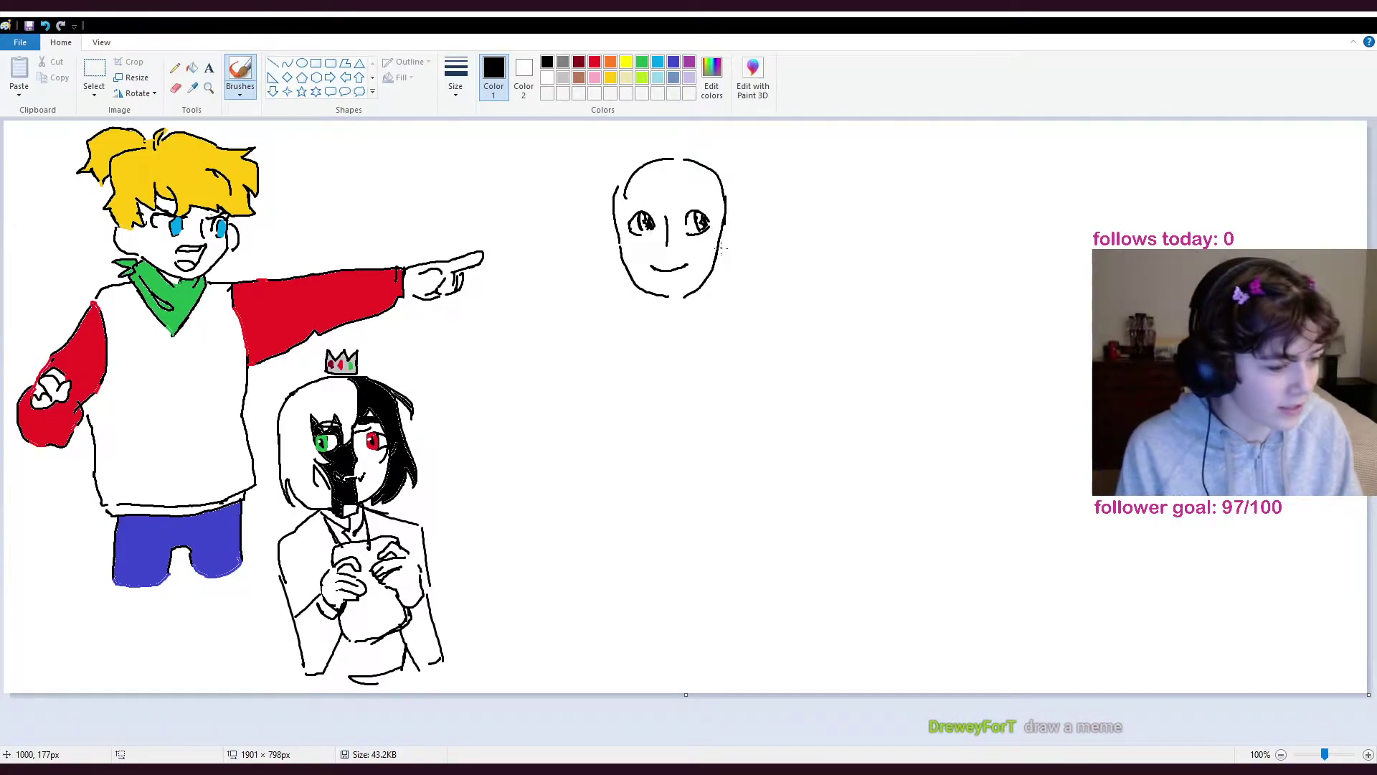
- Draw a swept fringe and long hair strands falling down both sides of the smiling face
{"action": "mouse_move", "coordinate": [641, 166]}
{"action": "left_mouse_down"}
{"action": "mouse_move", "coordinate": [650, 203]}
{"action": "mouse_move", "coordinate": [679, 226]}
{"action": "mouse_move", "coordinate": [690, 212]}
{"action": "left_mouse_up"}
{"action": "mouse_move", "coordinate": [694, 154]}
{"action": "left_mouse_down"}
{"action": "mouse_move", "coordinate": [754, 204]}
{"action": "mouse_move", "coordinate": [750, 265]}
{"action": "left_mouse_up"}
{"action": "left_click_drag", "start_coordinate": [746, 202], "coordinate": [760, 317]}
{"action": "left_click_drag", "start_coordinate": [710, 241], "coordinate": [692, 333]}
{"action": "mouse_move", "coordinate": [713, 289]}
{"action": "left_mouse_down"}
{"action": "mouse_move", "coordinate": [700, 322]}
{"action": "mouse_move", "coordinate": [746, 329]}
{"action": "left_mouse_up"}
{"action": "mouse_move", "coordinate": [599, 172]}
{"action": "left_mouse_down"}
{"action": "mouse_move", "coordinate": [590, 331]}
{"action": "mouse_move", "coordinate": [642, 332]}
{"action": "left_mouse_up"}
- Erase the upper part of the left outer hair strand and the skull outline inside the smiling character's hair
{"action": "left_click", "coordinate": [175, 88]}
{"action": "mouse_move", "coordinate": [609, 166]}
{"action": "left_mouse_down"}
{"action": "mouse_move", "coordinate": [586, 212]}
{"action": "mouse_move", "coordinate": [587, 262]}
{"action": "left_mouse_up"}
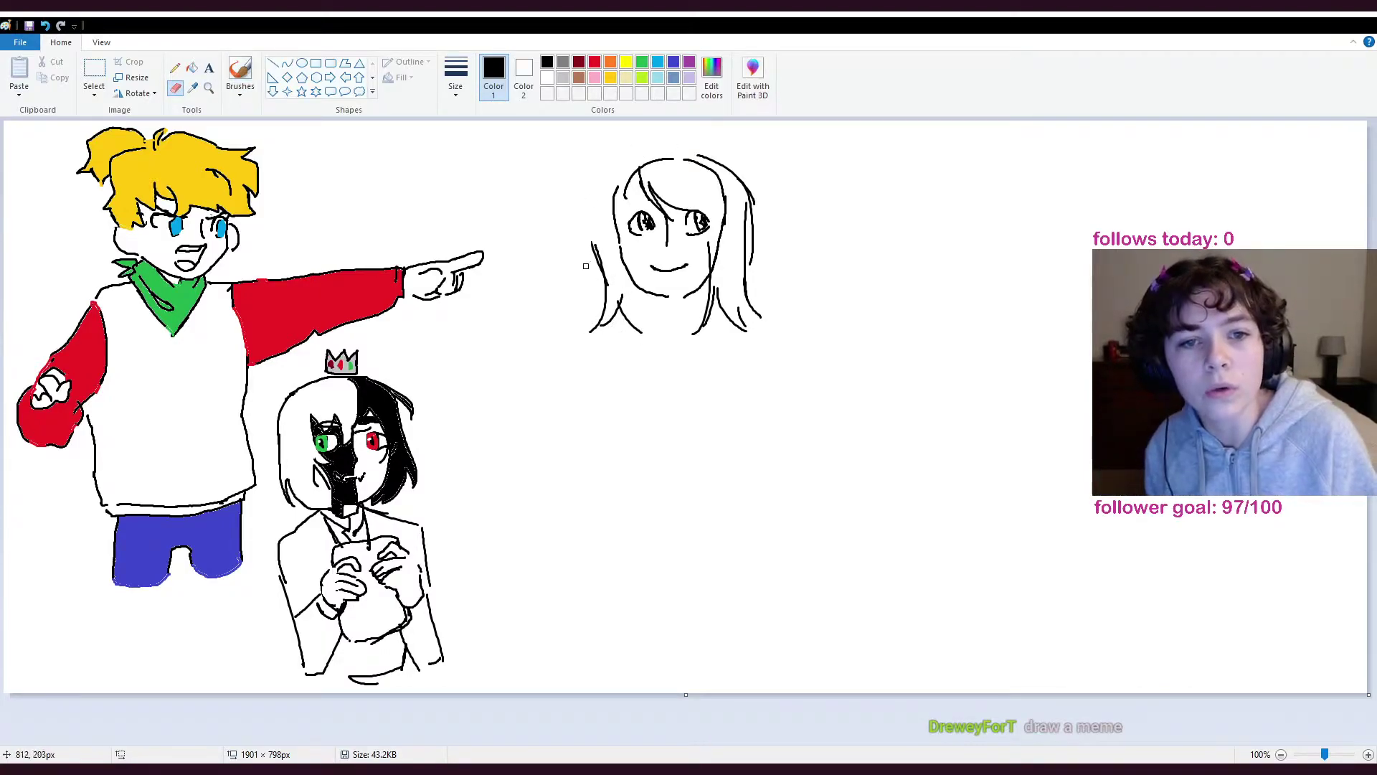
{"action": "left_click", "coordinate": [174, 67]}
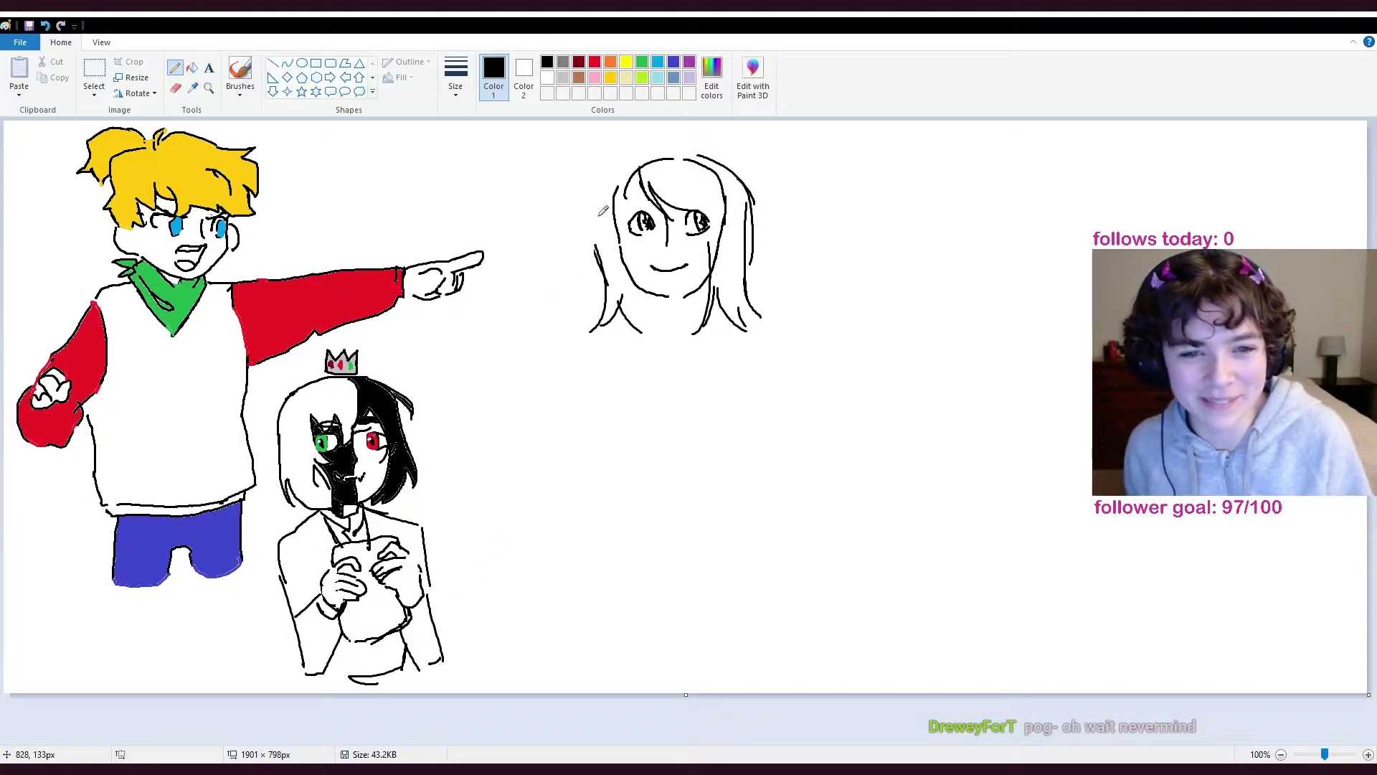
{"action": "left_click", "coordinate": [241, 71]}
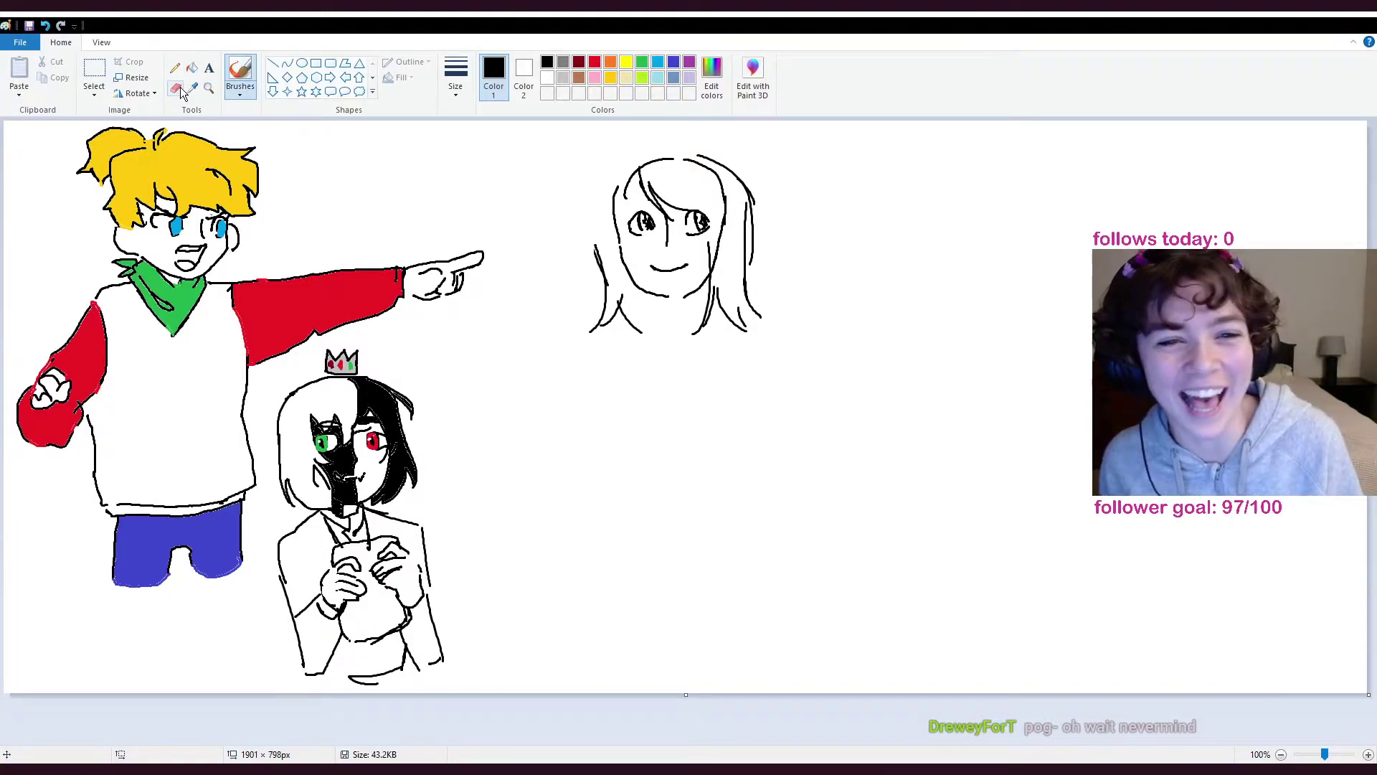
{"action": "left_click", "coordinate": [184, 92]}
{"action": "mouse_move", "coordinate": [722, 247]}
{"action": "left_mouse_down"}
{"action": "mouse_move", "coordinate": [725, 184]}
{"action": "mouse_move", "coordinate": [709, 167]}
{"action": "mouse_move", "coordinate": [631, 160]}
{"action": "mouse_move", "coordinate": [612, 228]}
{"action": "mouse_move", "coordinate": [642, 249]}
{"action": "left_mouse_up"}
- Redraw the left side of the smiling character's hair with two curved brush strokes running down to the lower strands
{"action": "left_click", "coordinate": [241, 71]}
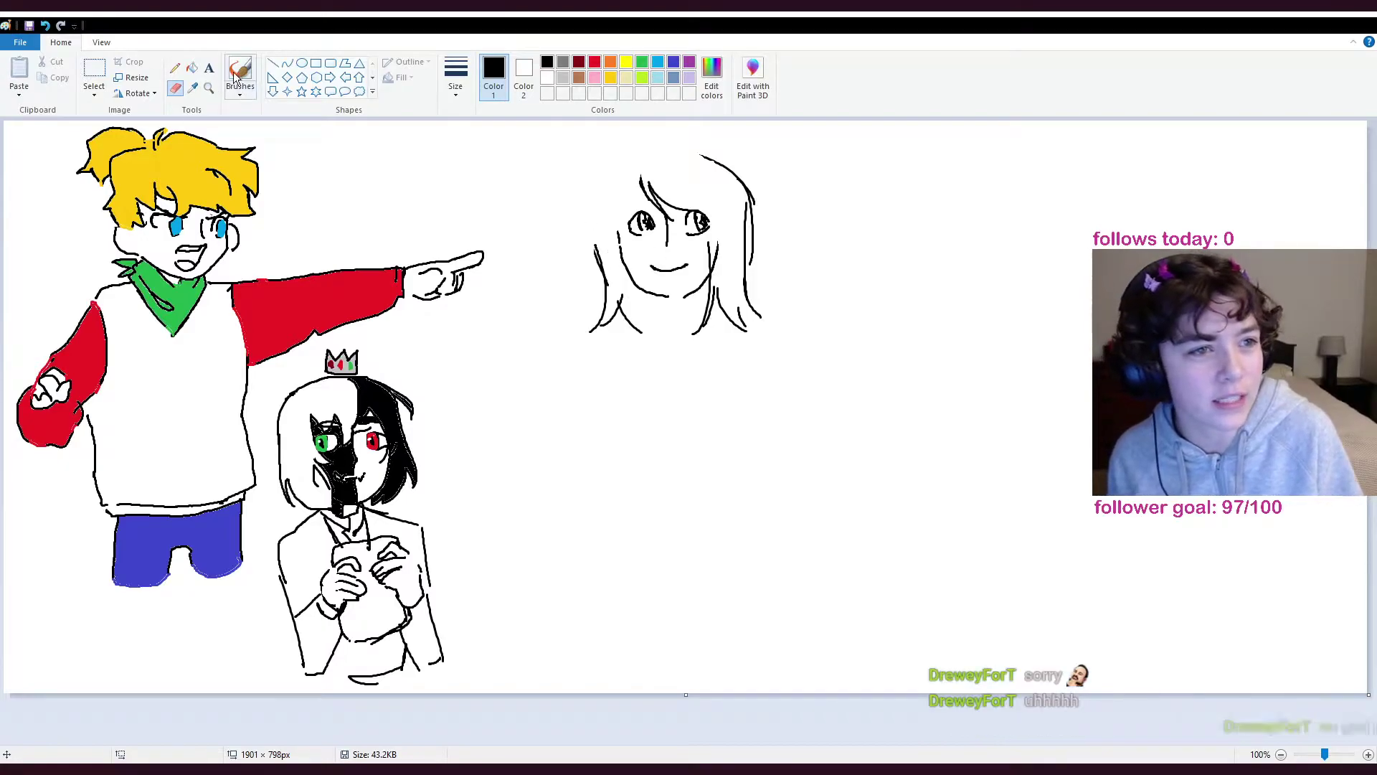
{"action": "key", "text": "ctrl+z"}
{"action": "left_click_drag", "start_coordinate": [617, 158], "coordinate": [583, 215]}
{"action": "key", "text": "ctrl+z"}
{"action": "left_click_drag", "start_coordinate": [613, 163], "coordinate": [592, 242]}
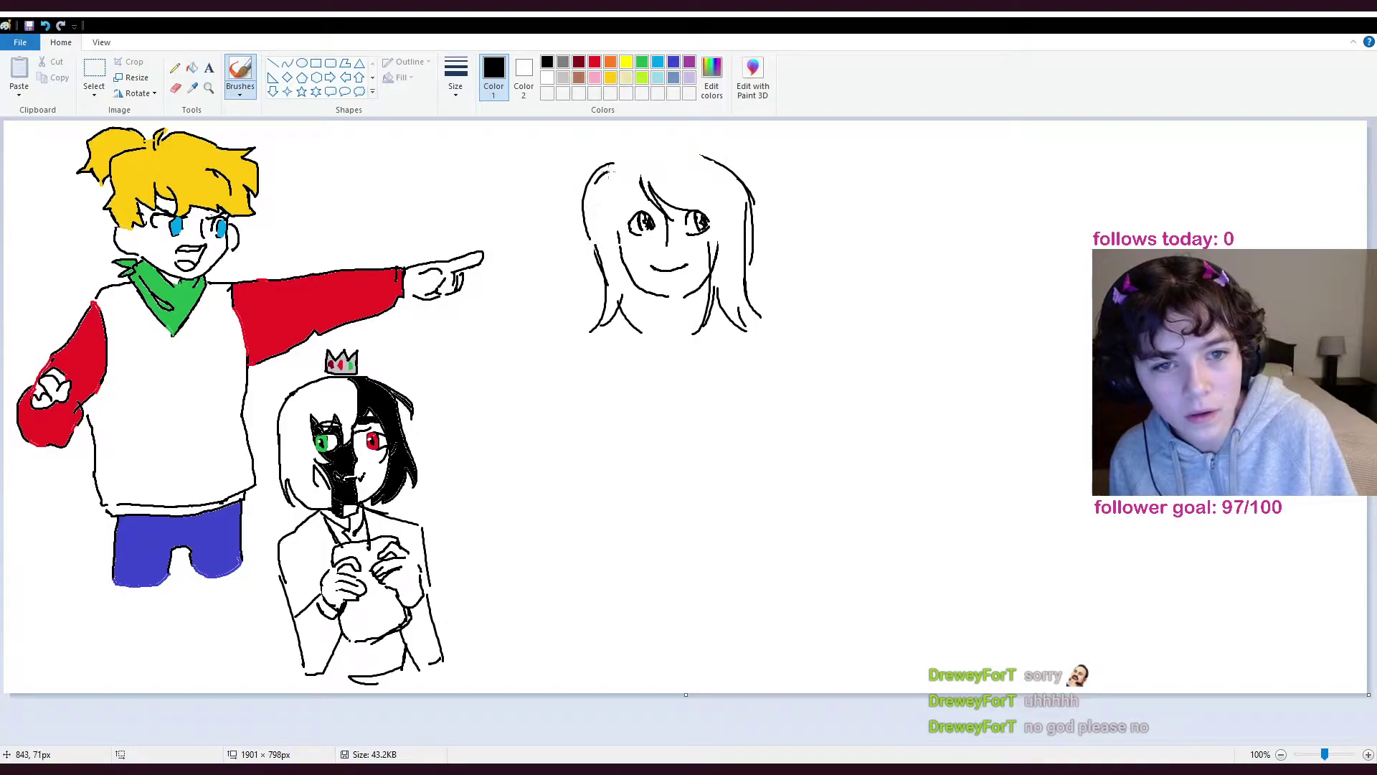
{"action": "left_click_drag", "start_coordinate": [614, 166], "coordinate": [594, 239]}
- Close the top of the smiling character's hair without a curl and add short strands along both cheeks
{"action": "mouse_move", "coordinate": [627, 155]}
{"action": "left_mouse_down"}
{"action": "mouse_move", "coordinate": [697, 130]}
{"action": "mouse_move", "coordinate": [669, 158]}
{"action": "left_mouse_up"}
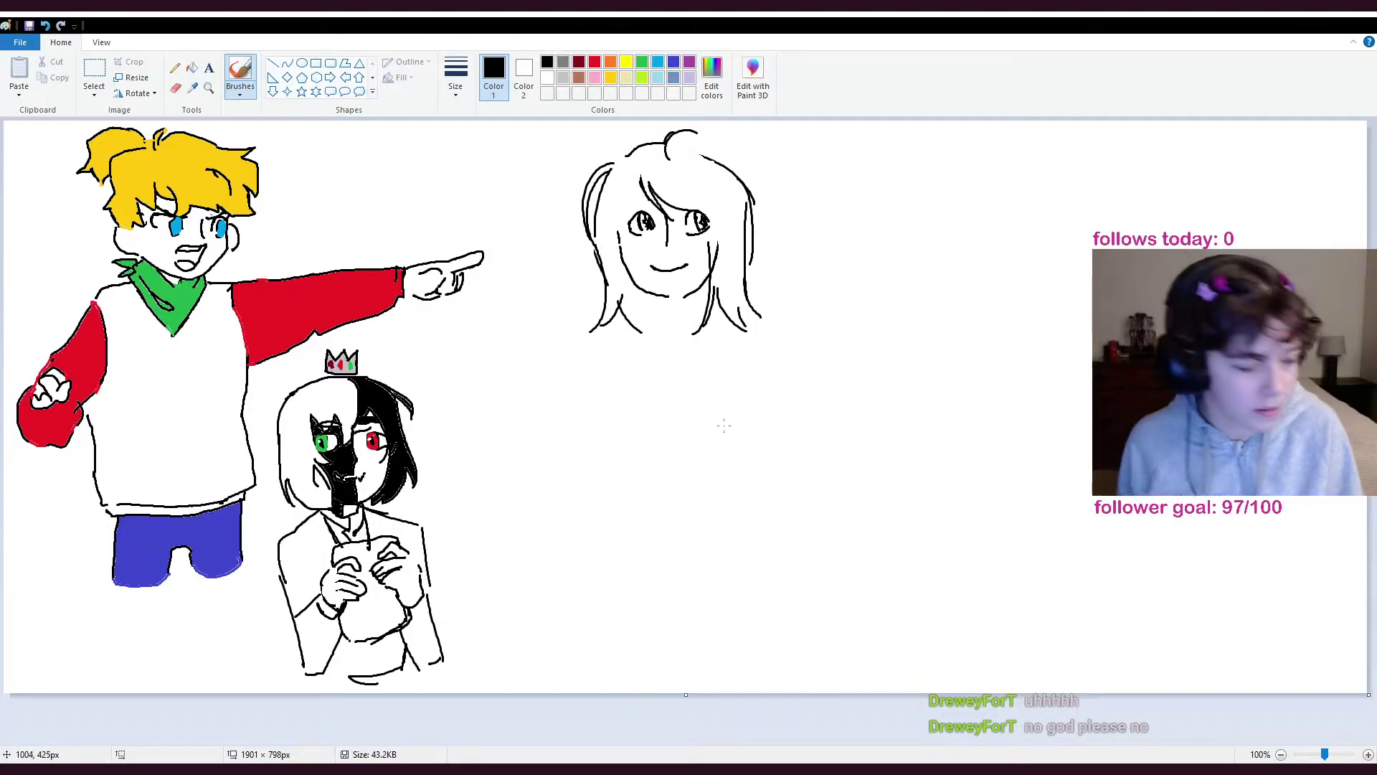
{"action": "key", "text": "ctrl+z"}
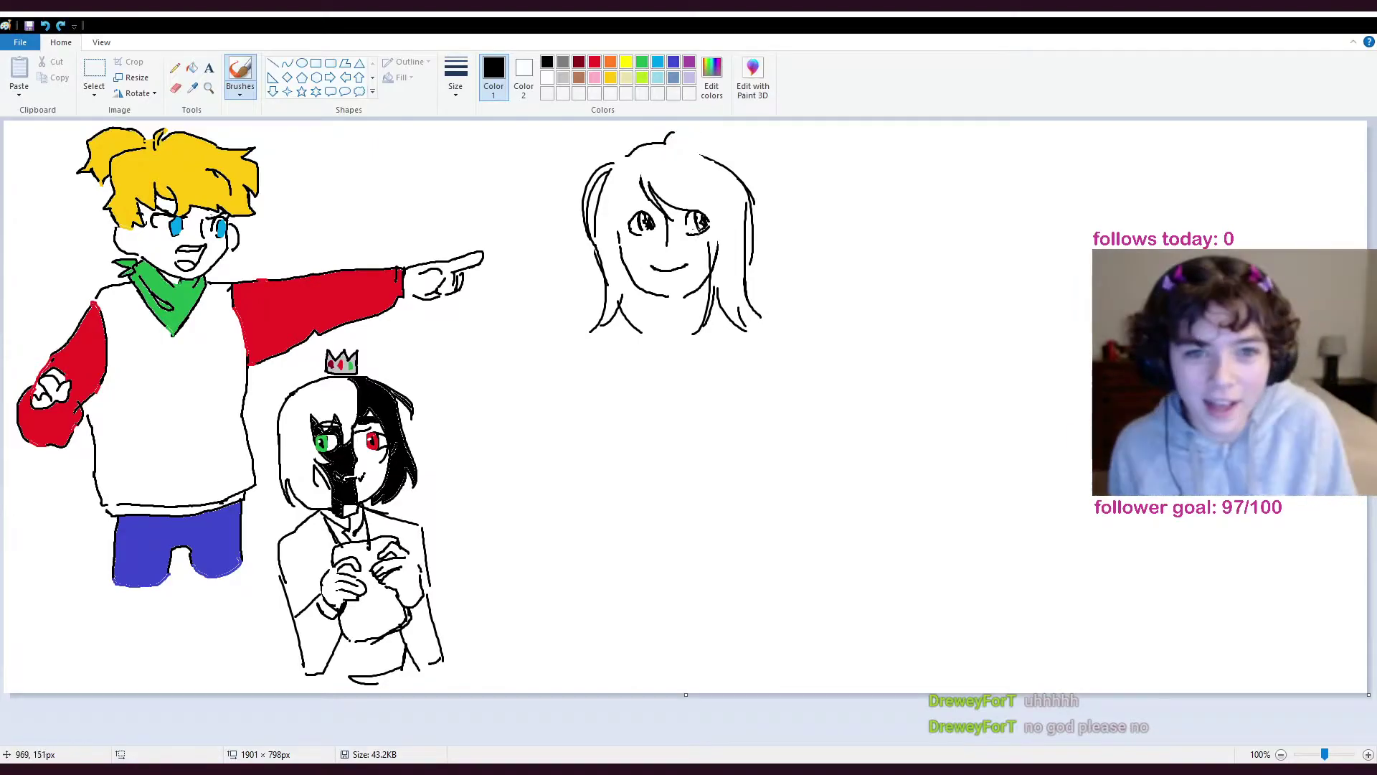
{"action": "key", "text": "ctrl+z"}
{"action": "mouse_move", "coordinate": [709, 158]}
{"action": "left_mouse_down"}
{"action": "mouse_move", "coordinate": [665, 141]}
{"action": "mouse_move", "coordinate": [621, 172]}
{"action": "mouse_move", "coordinate": [637, 186]}
{"action": "mouse_move", "coordinate": [641, 260]}
{"action": "left_mouse_up"}
{"action": "key", "text": "ctrl+z"}
{"action": "mouse_move", "coordinate": [710, 228]}
{"action": "left_mouse_down"}
{"action": "mouse_move", "coordinate": [689, 264]}
{"action": "mouse_move", "coordinate": [705, 256]}
{"action": "left_mouse_up"}
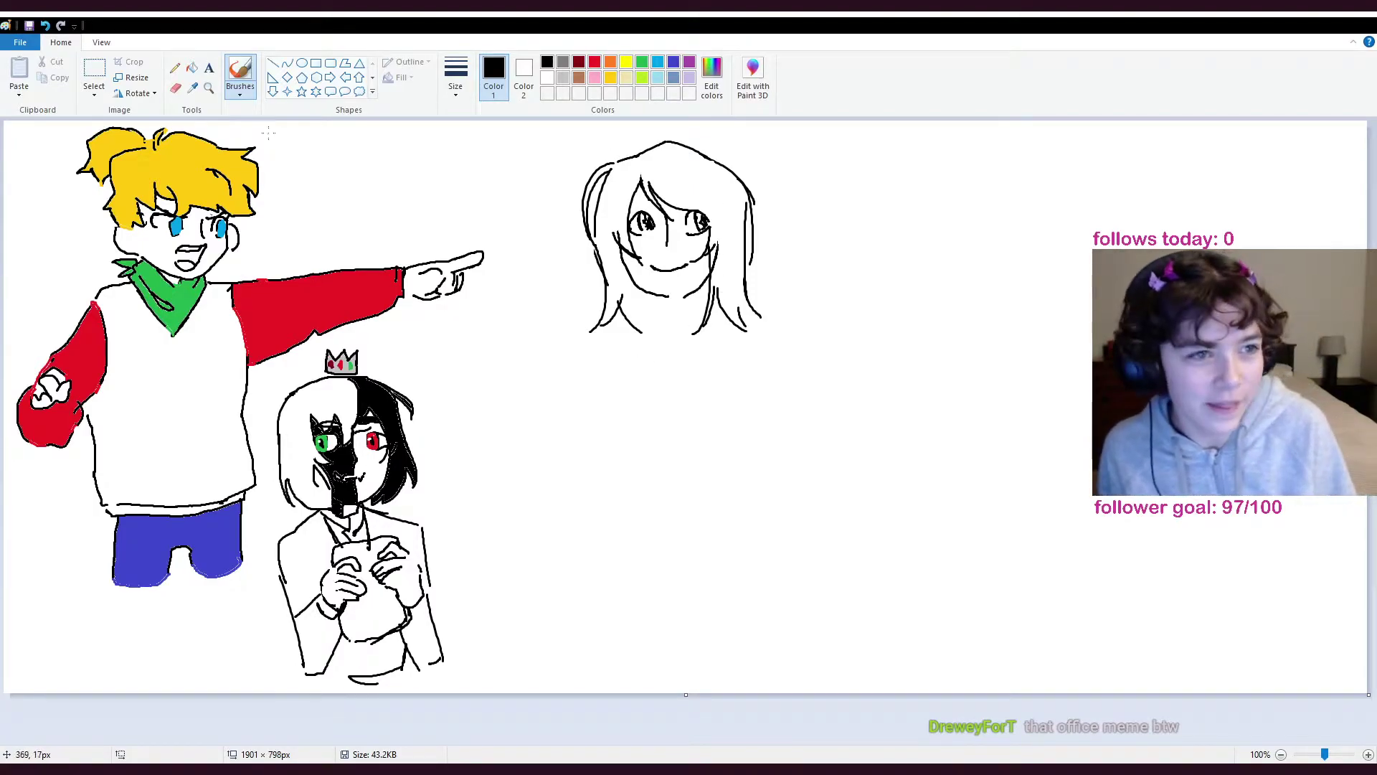
- Erase the pointed crown of the hair, redraw it as a smooth rounded curve, and add eyebrows above the eyes
{"action": "left_click", "coordinate": [175, 87]}
{"action": "left_click_drag", "start_coordinate": [655, 146], "coordinate": [737, 148]}
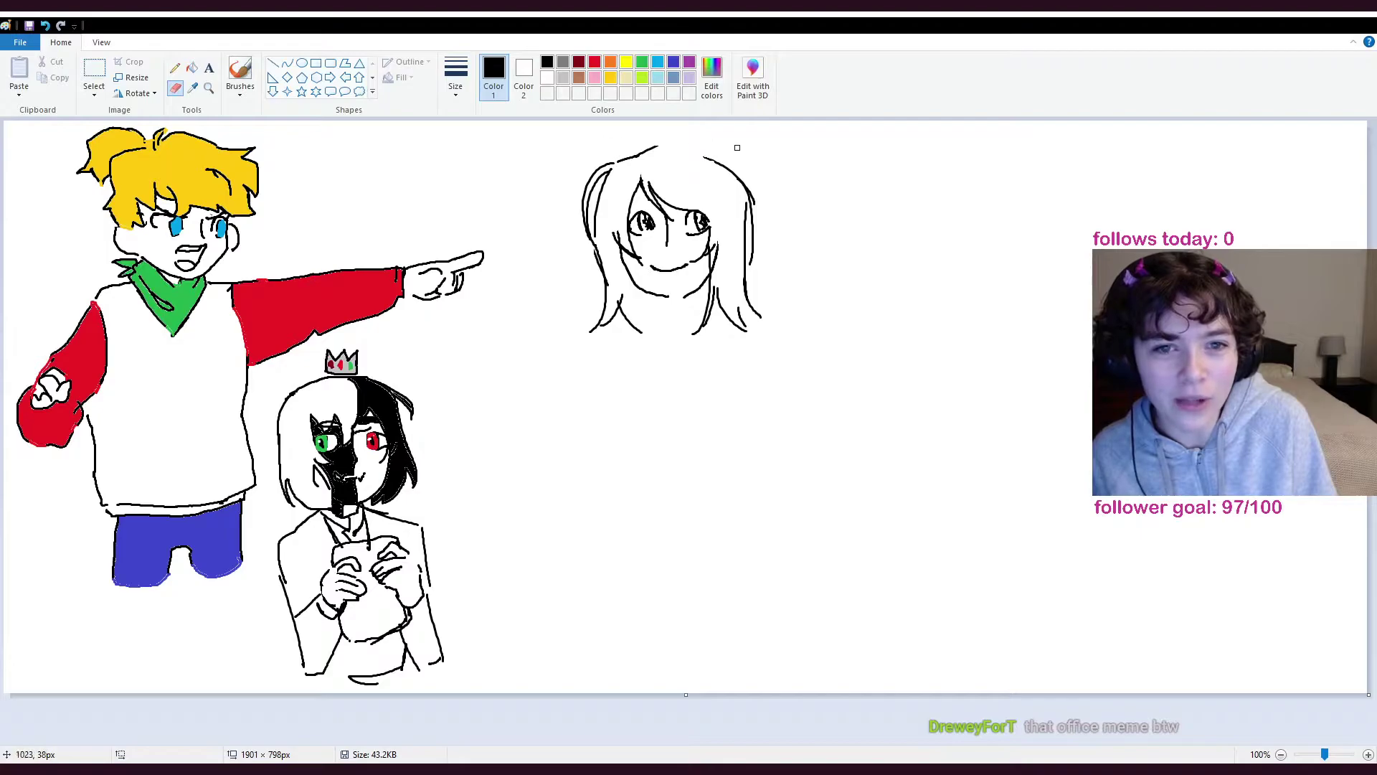
{"action": "left_click", "coordinate": [240, 72]}
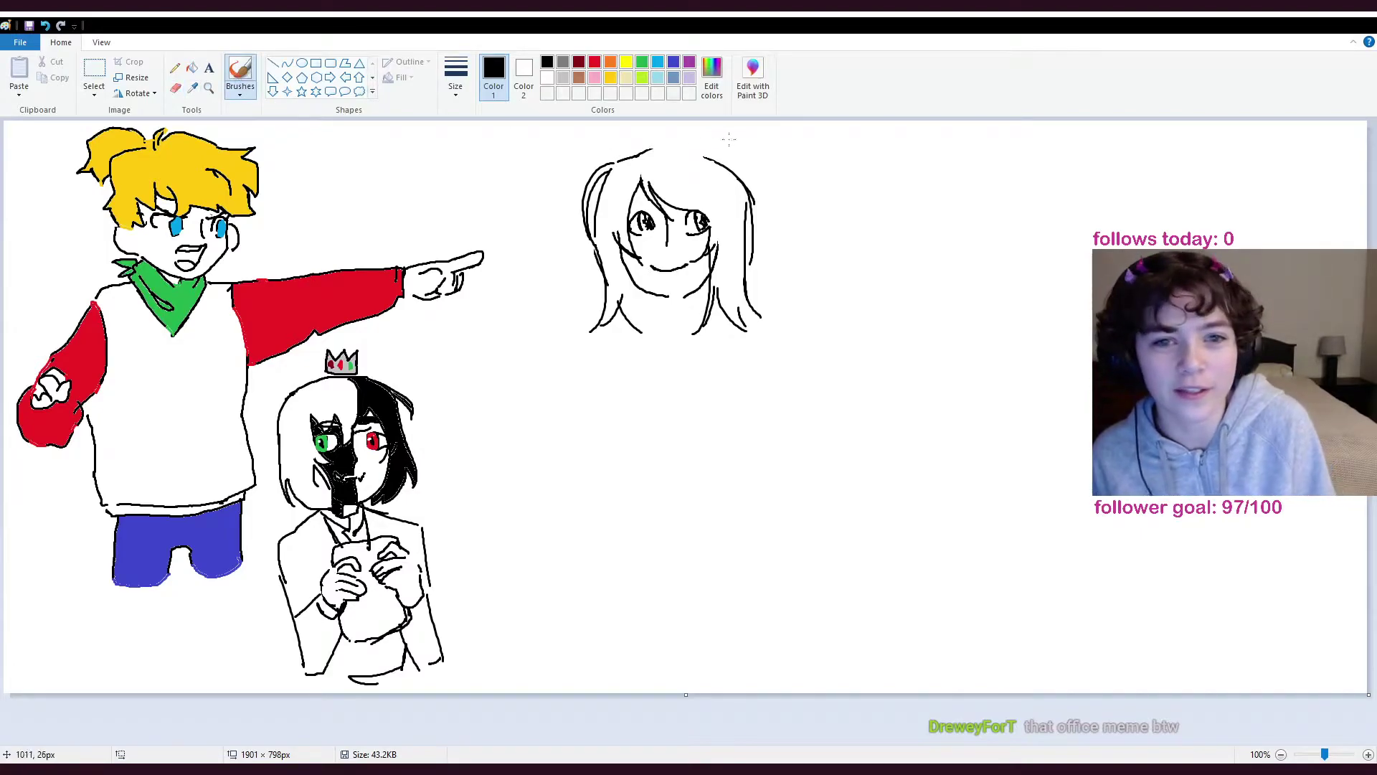
{"action": "mouse_move", "coordinate": [659, 146]}
{"action": "left_mouse_down"}
{"action": "mouse_move", "coordinate": [718, 158]}
{"action": "mouse_move", "coordinate": [699, 157]}
{"action": "left_mouse_up"}
{"action": "key", "text": "ctrl+z"}
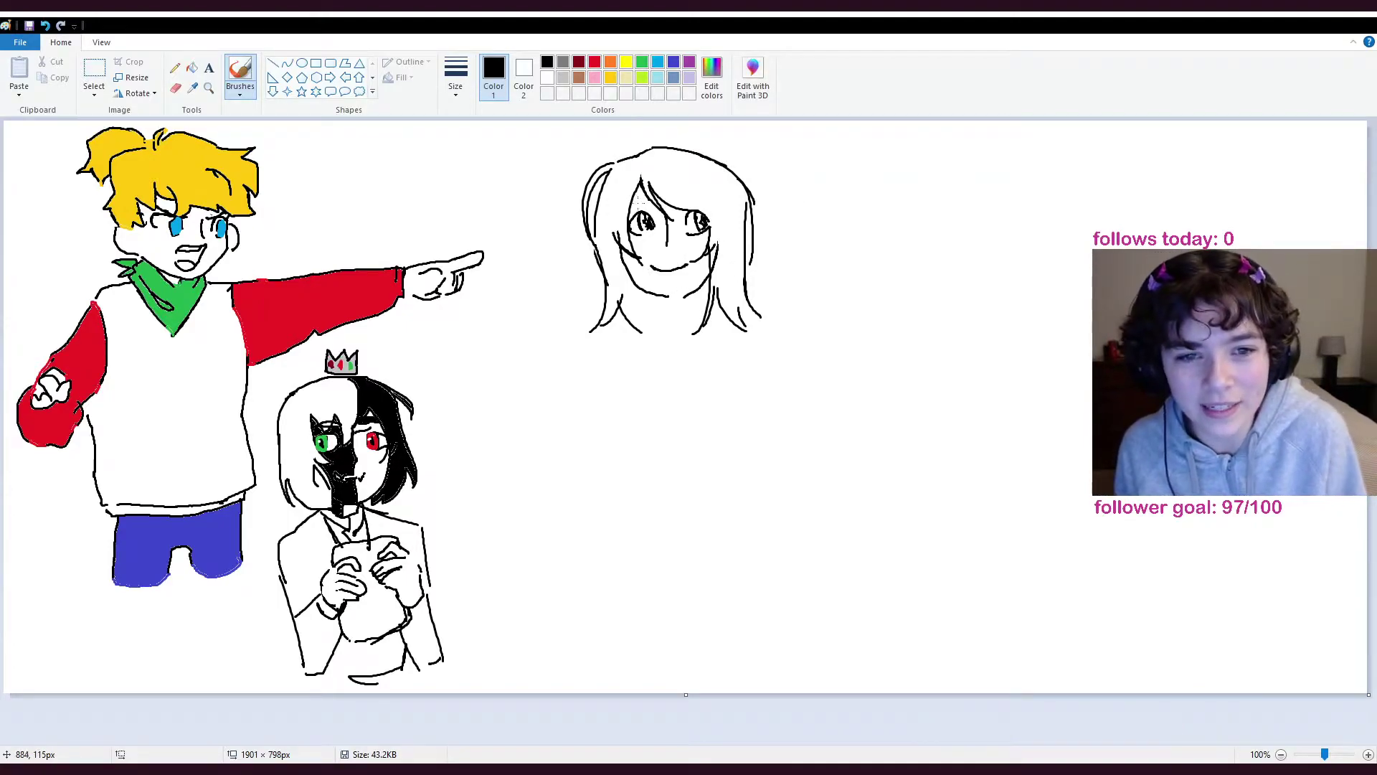
{"action": "left_click_drag", "start_coordinate": [702, 202], "coordinate": [699, 198]}
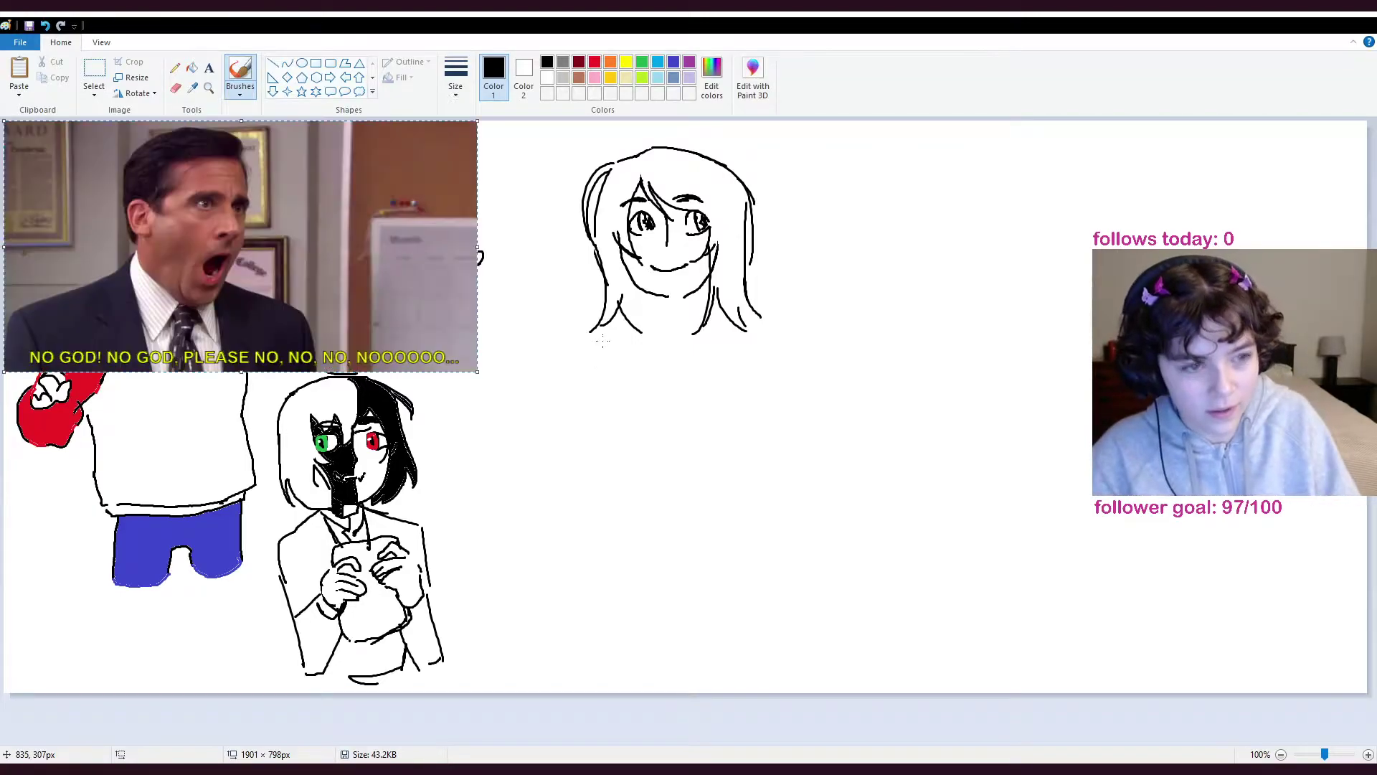
{"action": "key", "text": "ctrl+v"}
{"action": "left_click_drag", "start_coordinate": [67, 158], "coordinate": [760, 500]}
{"action": "left_click_drag", "start_coordinate": [969, 585], "coordinate": [962, 468]}
{"action": "left_click_drag", "start_coordinate": [1128, 382], "coordinate": [968, 374]}
{"action": "key", "text": "Delete"}
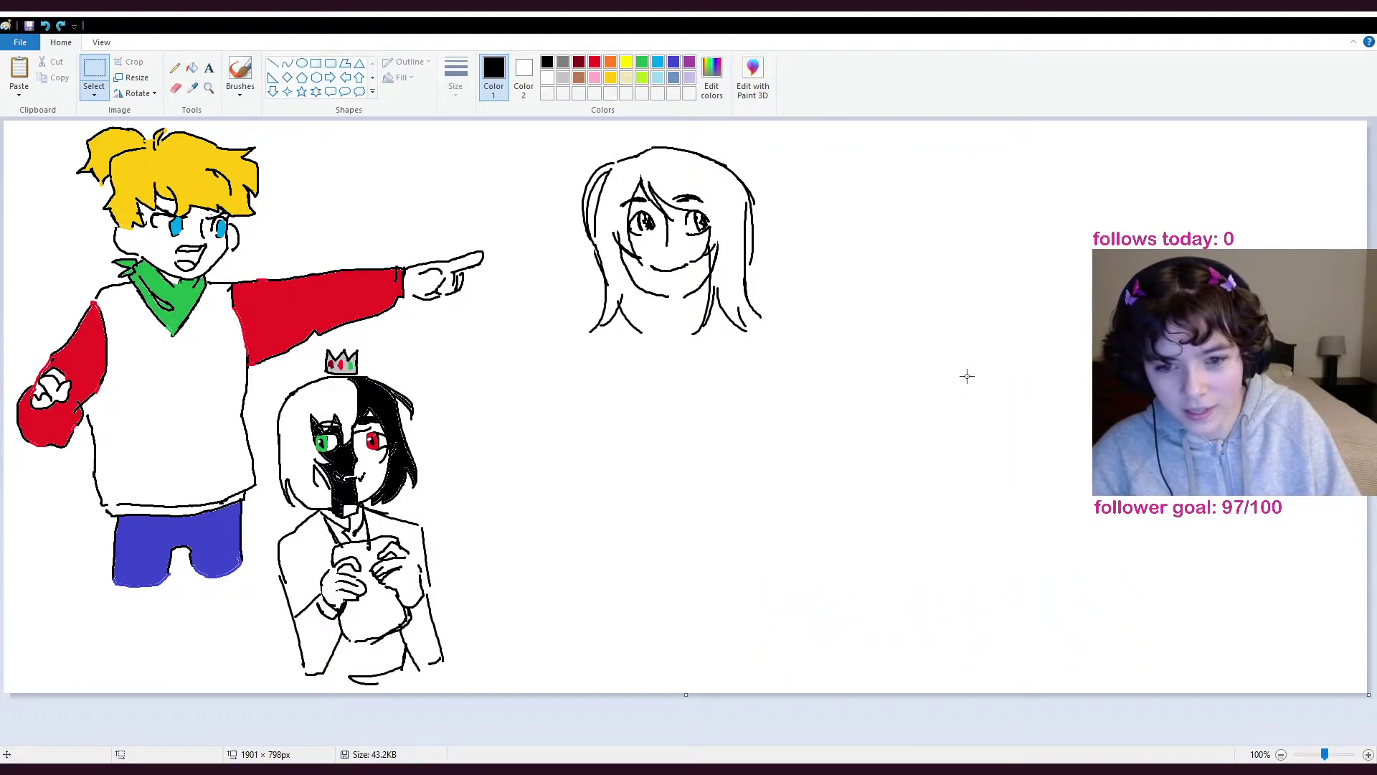
{"action": "key", "text": "ctrl+v"}
{"action": "left_click_drag", "start_coordinate": [30, 160], "coordinate": [705, 449]}
{"action": "key", "text": "Delete"}
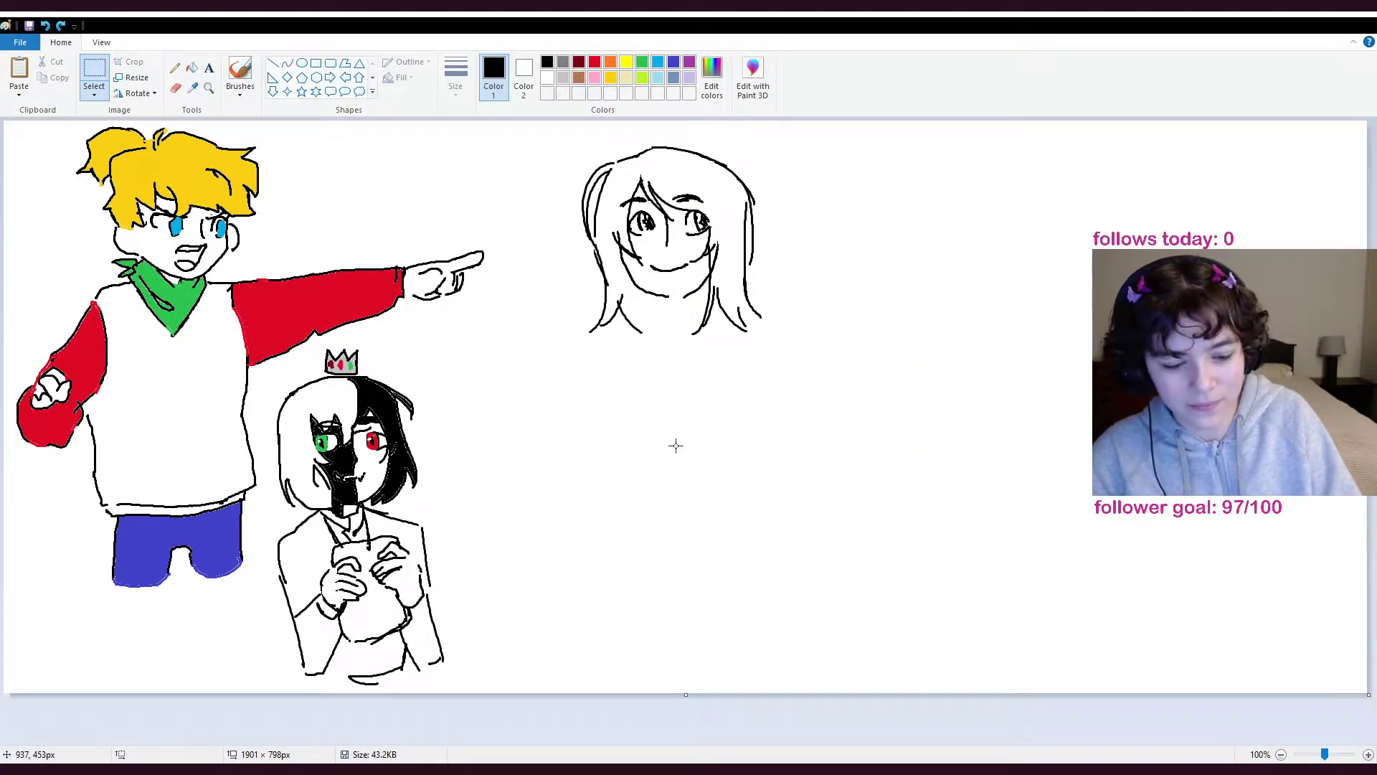
- Paste the "NO GOD! NO GOD, PLEASE NO" meme image and place it in the blank area below the smiling head
{"action": "key", "text": "ctrl+v"}
{"action": "left_click_drag", "start_coordinate": [29, 151], "coordinate": [707, 442]}
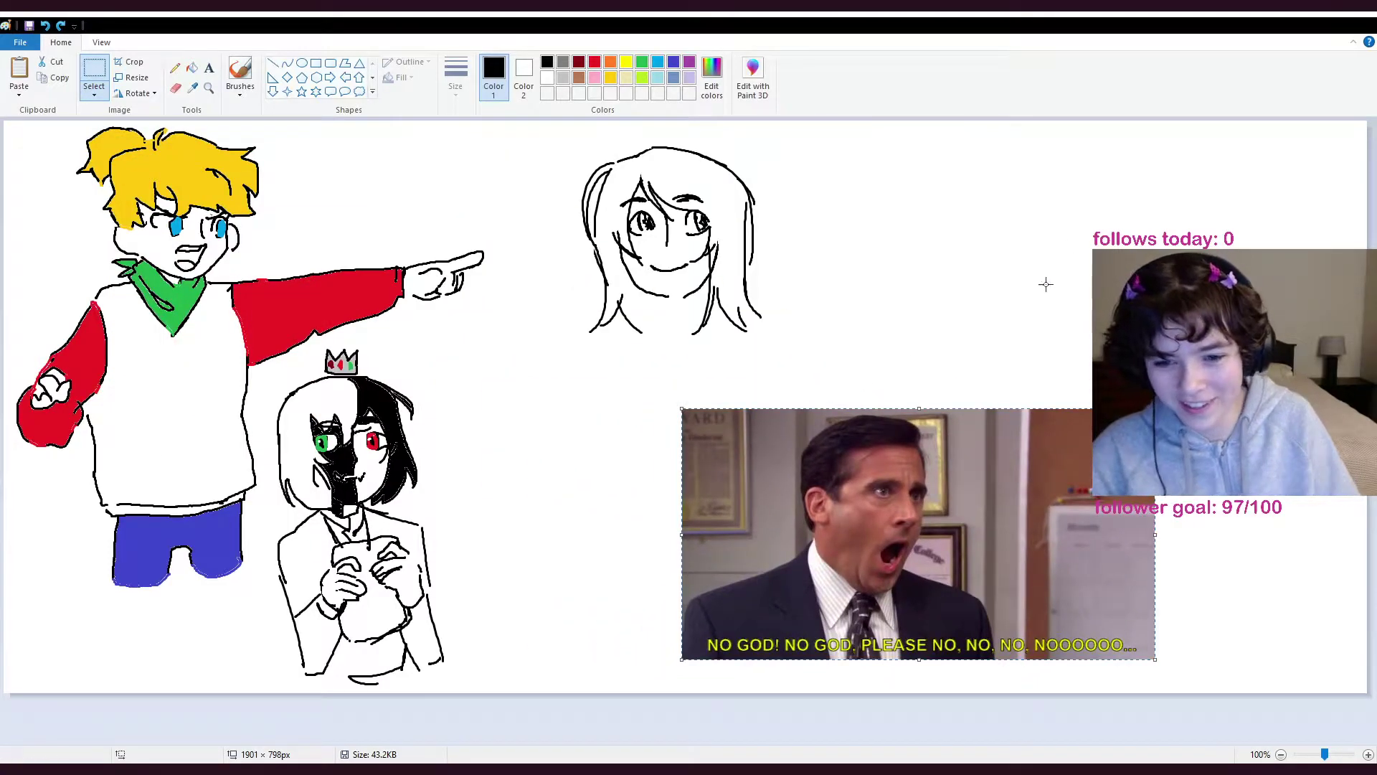
- Draw a second head outline with an open shouting mouth in black brush strokes above the meme image
{"action": "left_click", "coordinate": [240, 72]}
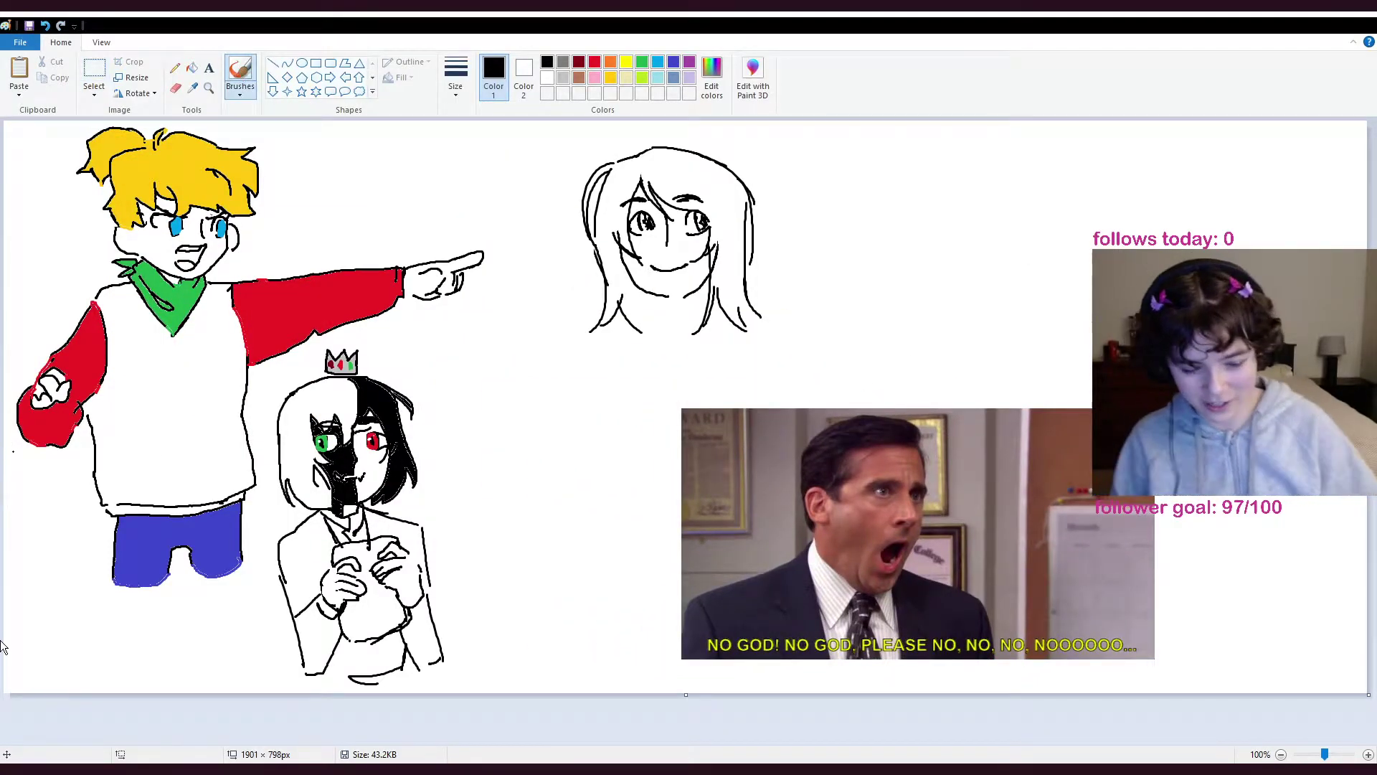
{"action": "left_click_drag", "start_coordinate": [1053, 219], "coordinate": [1049, 224]}
{"action": "key", "text": "ctrl+z"}
{"action": "left_click_drag", "start_coordinate": [971, 145], "coordinate": [813, 203]}
{"action": "key", "text": "ctrl+z"}
{"action": "mouse_move", "coordinate": [872, 152]}
{"action": "left_mouse_down"}
{"action": "mouse_move", "coordinate": [923, 177]}
{"action": "mouse_move", "coordinate": [916, 228]}
{"action": "left_mouse_up"}
{"action": "key", "text": "ctrl+z"}
{"action": "mouse_move", "coordinate": [922, 170]}
{"action": "left_mouse_down"}
{"action": "mouse_move", "coordinate": [928, 237]}
{"action": "mouse_move", "coordinate": [878, 294]}
{"action": "left_mouse_up"}
{"action": "key", "text": "ctrl+z"}
{"action": "mouse_move", "coordinate": [927, 235]}
{"action": "left_mouse_down"}
{"action": "mouse_move", "coordinate": [872, 307]}
{"action": "mouse_move", "coordinate": [861, 262]}
{"action": "mouse_move", "coordinate": [876, 274]}
{"action": "mouse_move", "coordinate": [855, 266]}
{"action": "mouse_move", "coordinate": [902, 260]}
{"action": "mouse_move", "coordinate": [888, 283]}
{"action": "mouse_move", "coordinate": [863, 286]}
{"action": "mouse_move", "coordinate": [875, 262]}
{"action": "mouse_move", "coordinate": [859, 272]}
{"action": "mouse_move", "coordinate": [887, 286]}
{"action": "mouse_move", "coordinate": [861, 276]}
{"action": "left_mouse_up"}
{"action": "key", "text": "ctrl+z"}
{"action": "key", "text": "ctrl+z"}
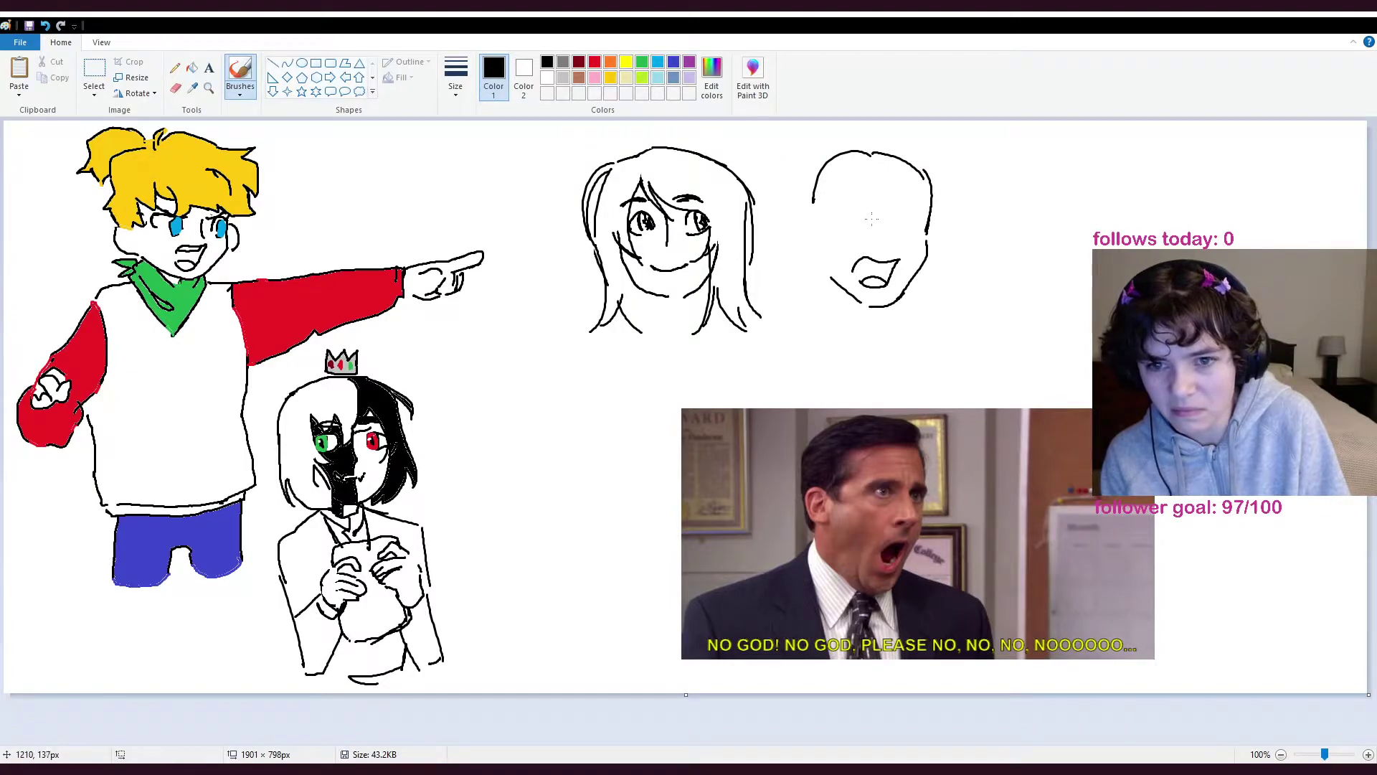
- Draw angry brow lines and two eye outlines on the shouting face, redoing unsatisfactory strokes
{"action": "mouse_move", "coordinate": [878, 215]}
{"action": "left_mouse_down"}
{"action": "mouse_move", "coordinate": [841, 212]}
{"action": "mouse_move", "coordinate": [927, 206]}
{"action": "mouse_move", "coordinate": [851, 218]}
{"action": "mouse_move", "coordinate": [873, 229]}
{"action": "mouse_move", "coordinate": [848, 231]}
{"action": "mouse_move", "coordinate": [880, 228]}
{"action": "mouse_move", "coordinate": [876, 218]}
{"action": "mouse_move", "coordinate": [878, 229]}
{"action": "mouse_move", "coordinate": [856, 213]}
{"action": "mouse_move", "coordinate": [850, 226]}
{"action": "mouse_move", "coordinate": [873, 231]}
{"action": "mouse_move", "coordinate": [848, 232]}
{"action": "left_mouse_up"}
{"action": "key", "text": "ctrl+z"}
{"action": "key", "text": "ctrl+z"}
{"action": "key", "text": "ctrl+z"}
{"action": "key", "text": "ctrl+z"}
{"action": "key", "text": "ctrl+z"}
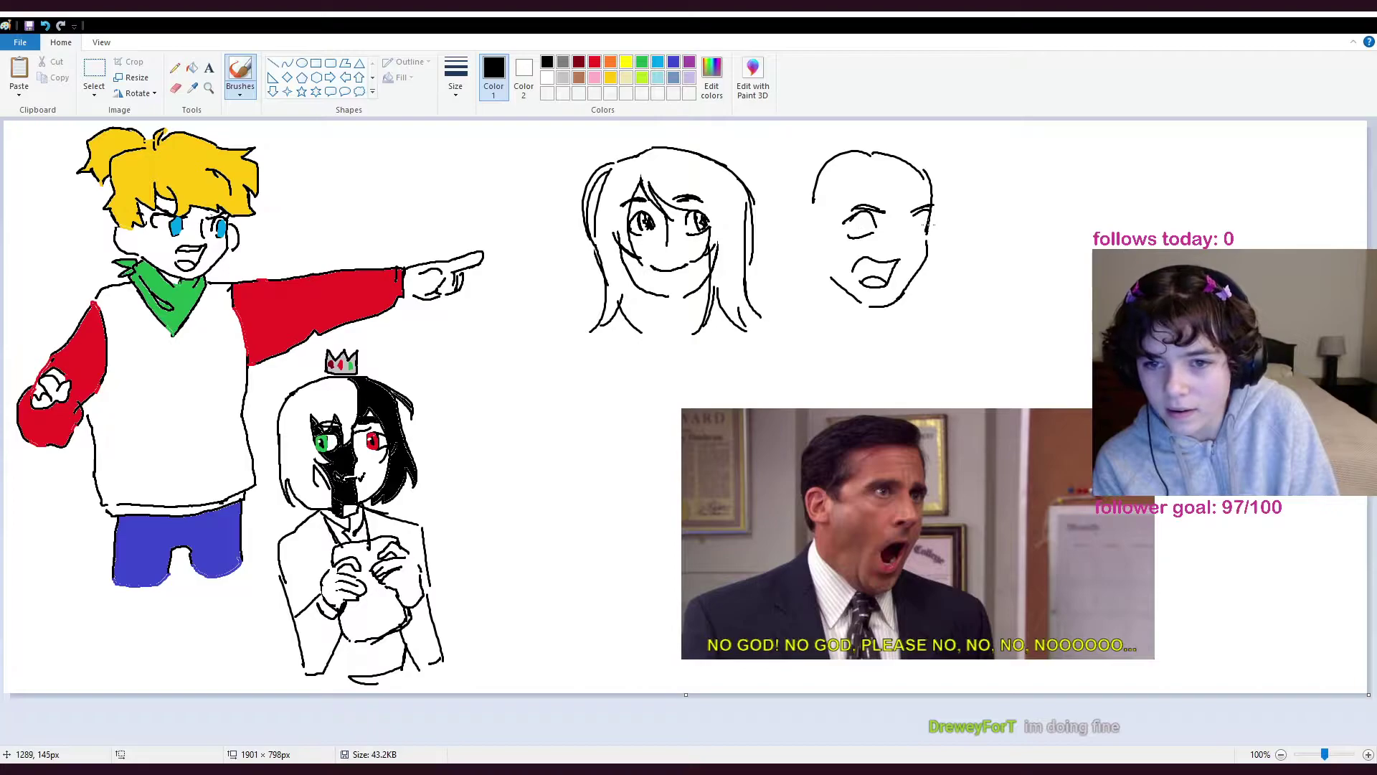
{"action": "mouse_move", "coordinate": [921, 217]}
{"action": "left_mouse_down"}
{"action": "mouse_move", "coordinate": [905, 233]}
{"action": "mouse_move", "coordinate": [911, 251]}
{"action": "left_mouse_up"}
{"action": "key", "text": "ctrl+z"}
{"action": "key", "text": "ctrl+z"}
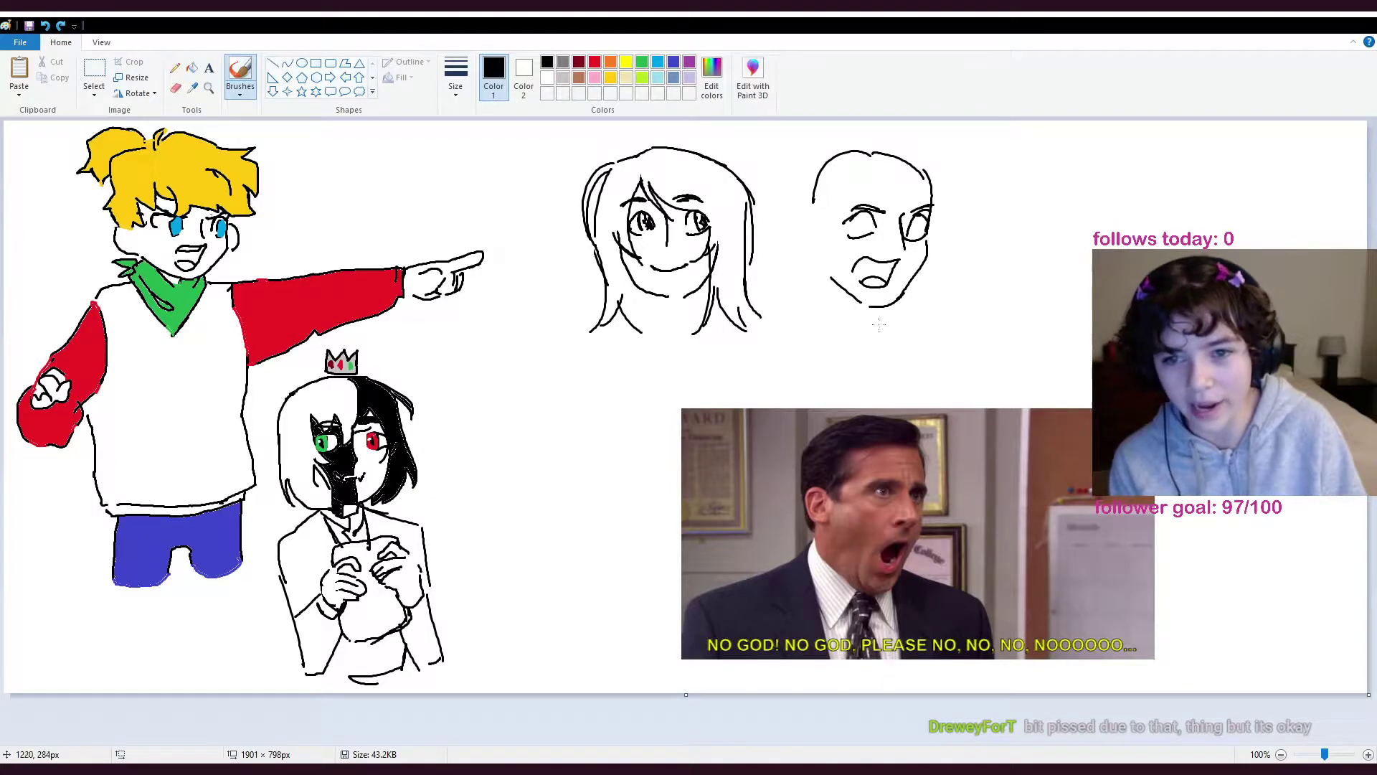
- Trim the right cheek outline of the shouting face and detail both eyes with upper lids, irises and pupils
{"action": "left_click", "coordinate": [175, 88]}
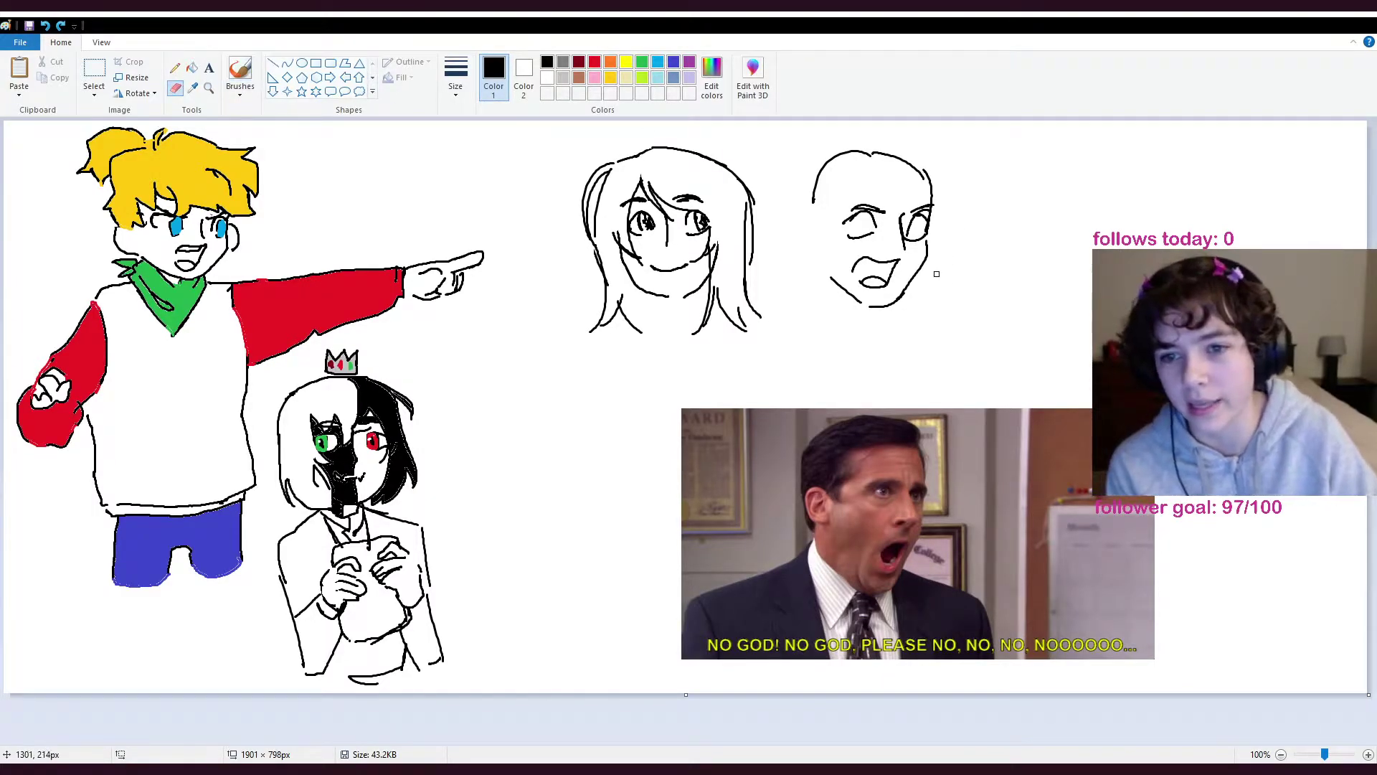
{"action": "left_click_drag", "start_coordinate": [929, 241], "coordinate": [916, 285]}
{"action": "left_click", "coordinate": [240, 72]}
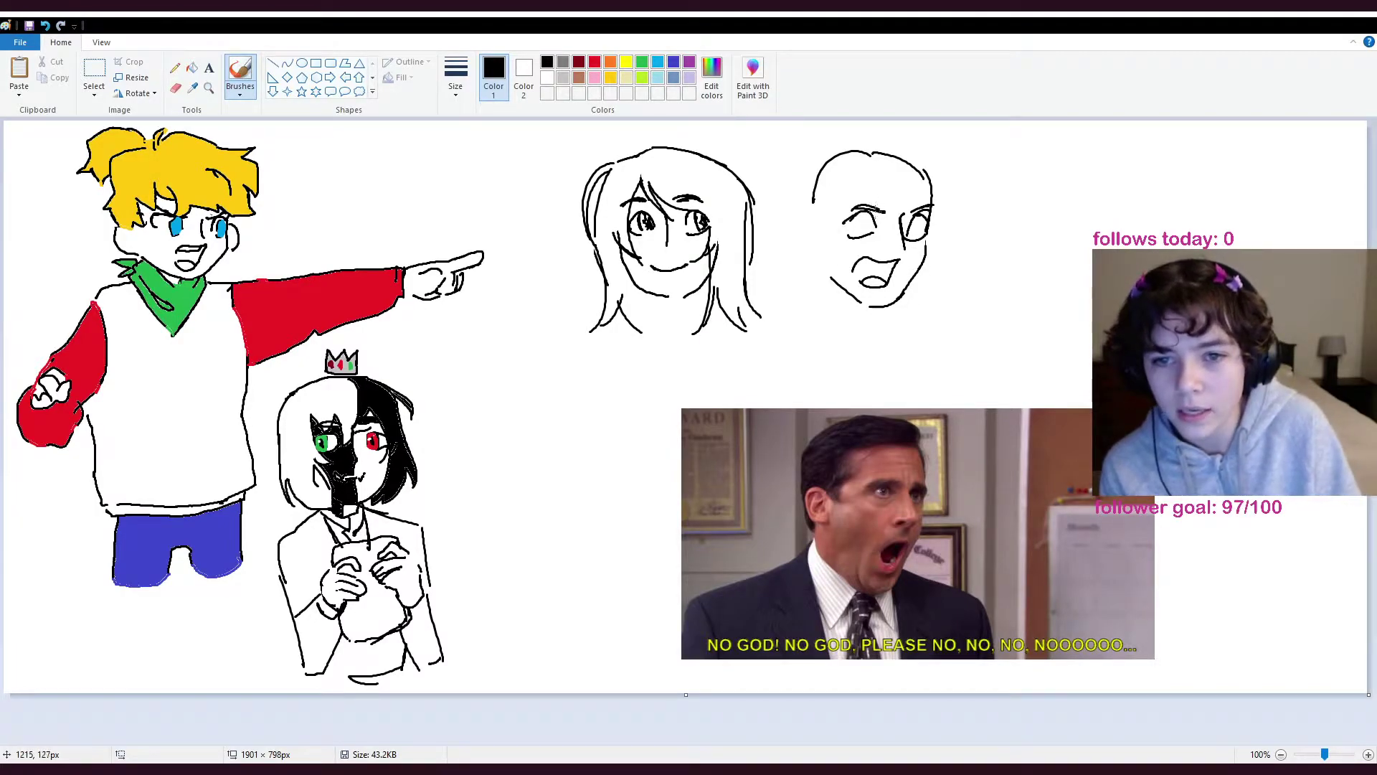
{"action": "mouse_move", "coordinate": [865, 213]}
{"action": "left_mouse_down"}
{"action": "mouse_move", "coordinate": [865, 233]}
{"action": "mouse_move", "coordinate": [918, 236]}
{"action": "mouse_move", "coordinate": [855, 236]}
{"action": "mouse_move", "coordinate": [924, 221]}
{"action": "left_mouse_up"}
{"action": "key", "text": "ctrl+z"}
{"action": "key", "text": "ctrl+z"}
{"action": "key", "text": "ctrl+z"}
{"action": "key", "text": "ctrl+z"}
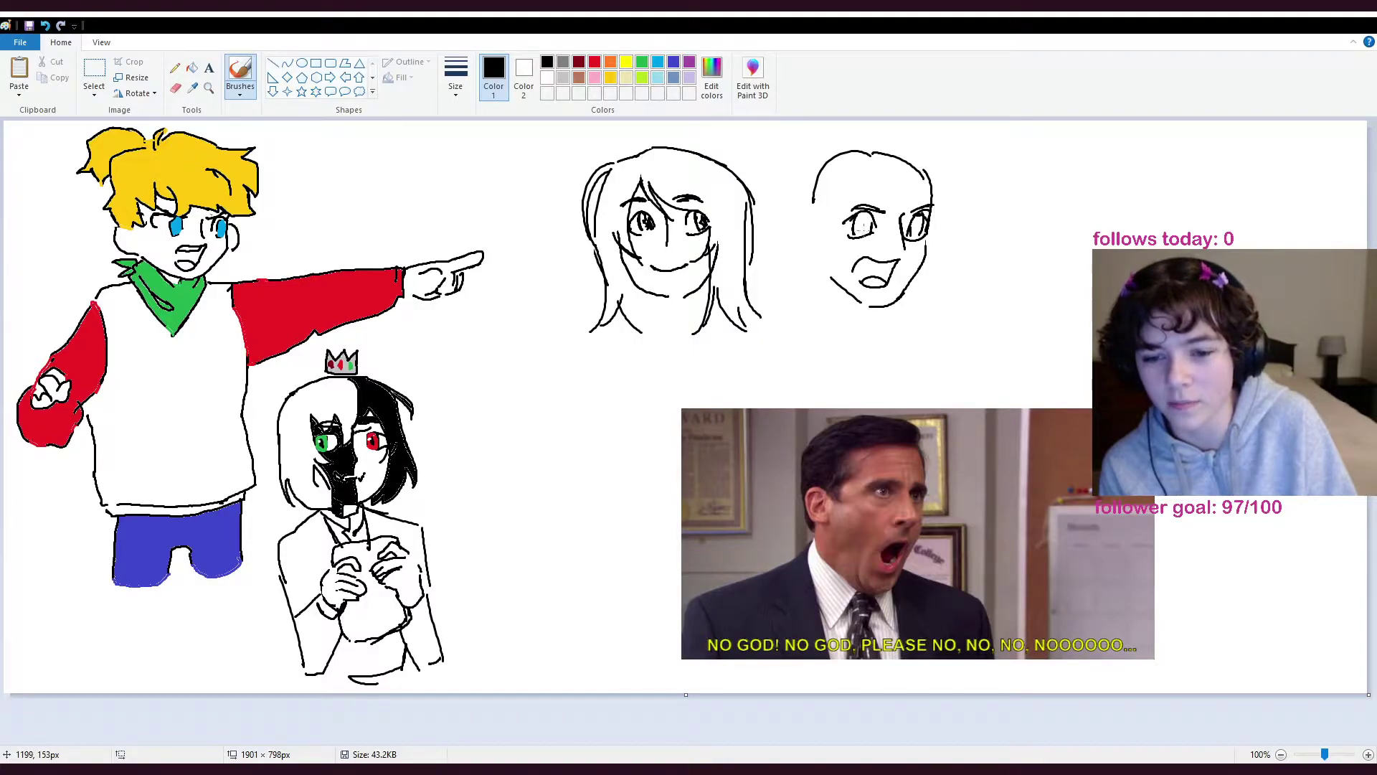
{"action": "left_click_drag", "start_coordinate": [863, 224], "coordinate": [869, 218]}
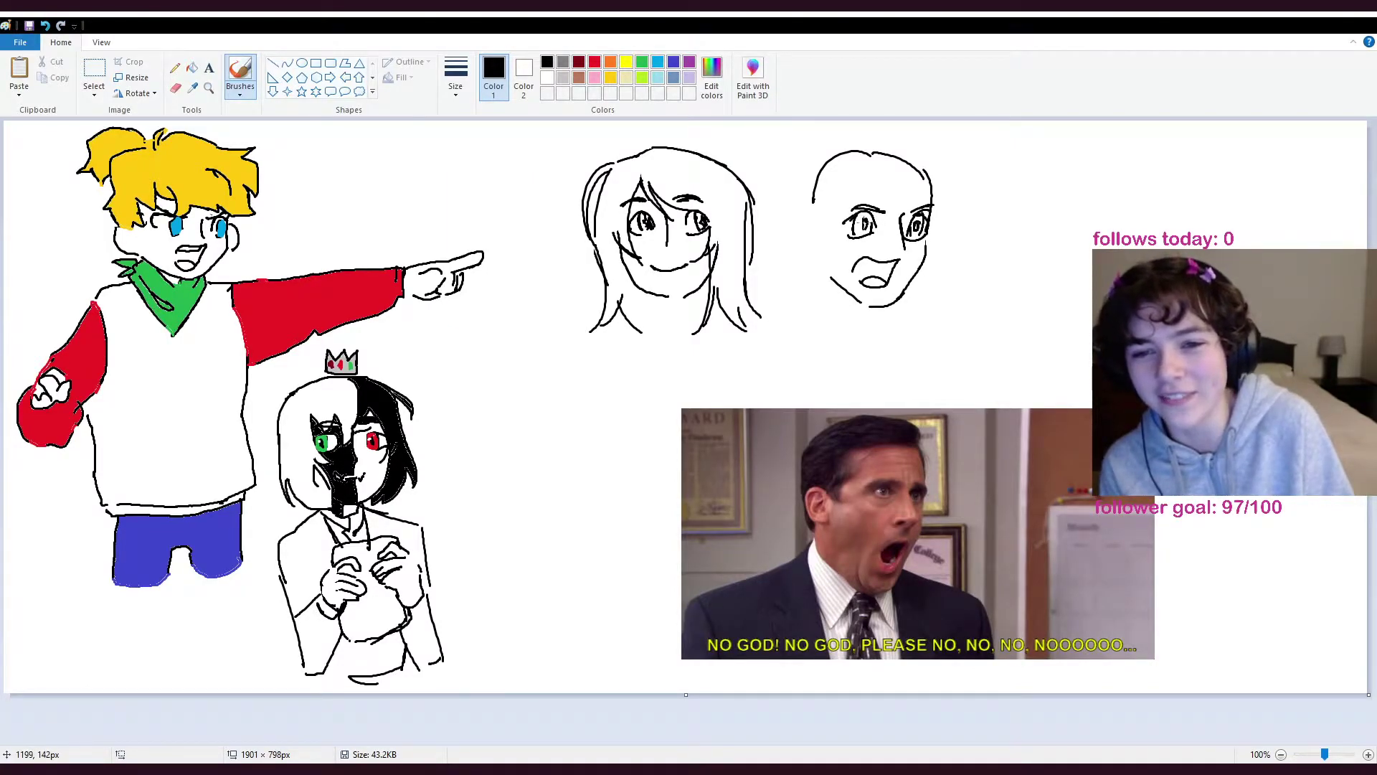
{"action": "left_click_drag", "start_coordinate": [913, 228], "coordinate": [918, 230]}
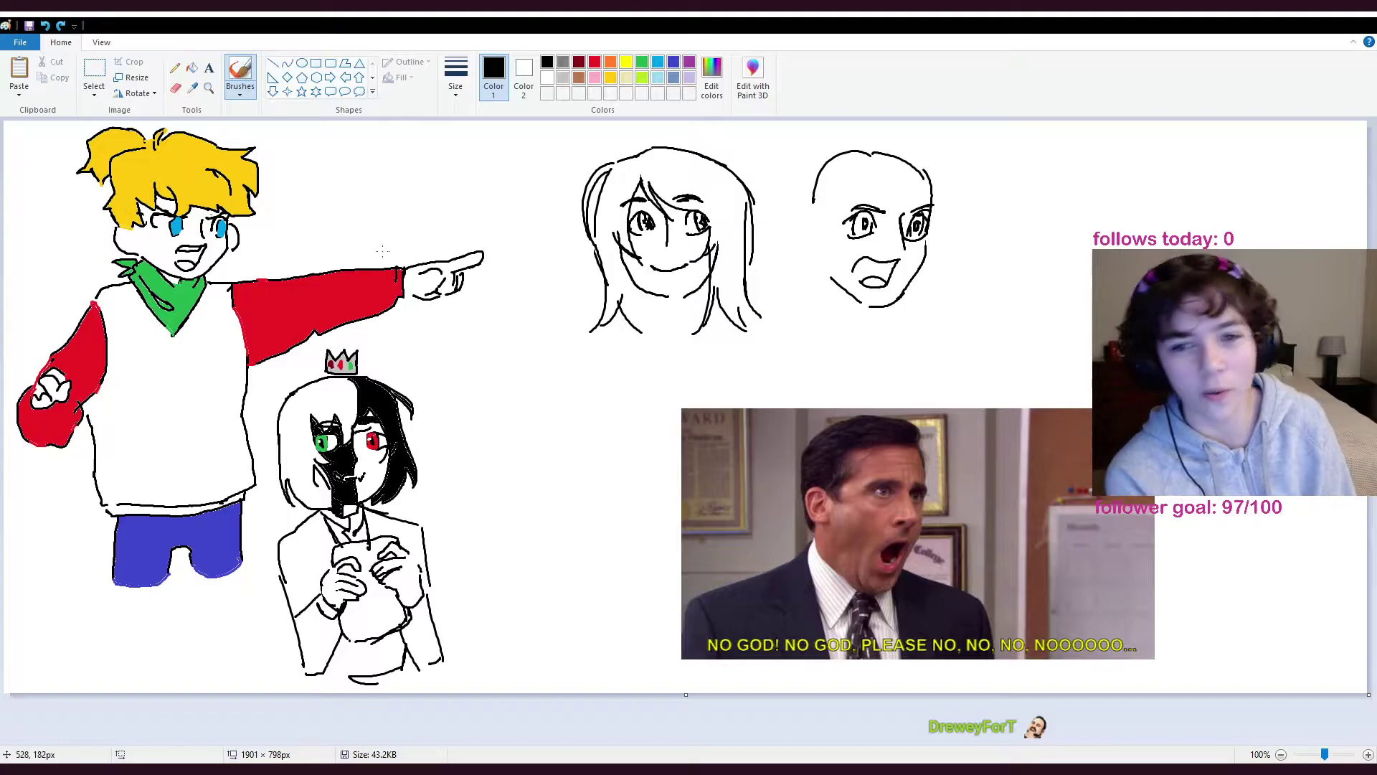
- Cut out the shouting mouth with a free-form selection and shift it slightly right within the face
{"action": "left_click", "coordinate": [105, 95]}
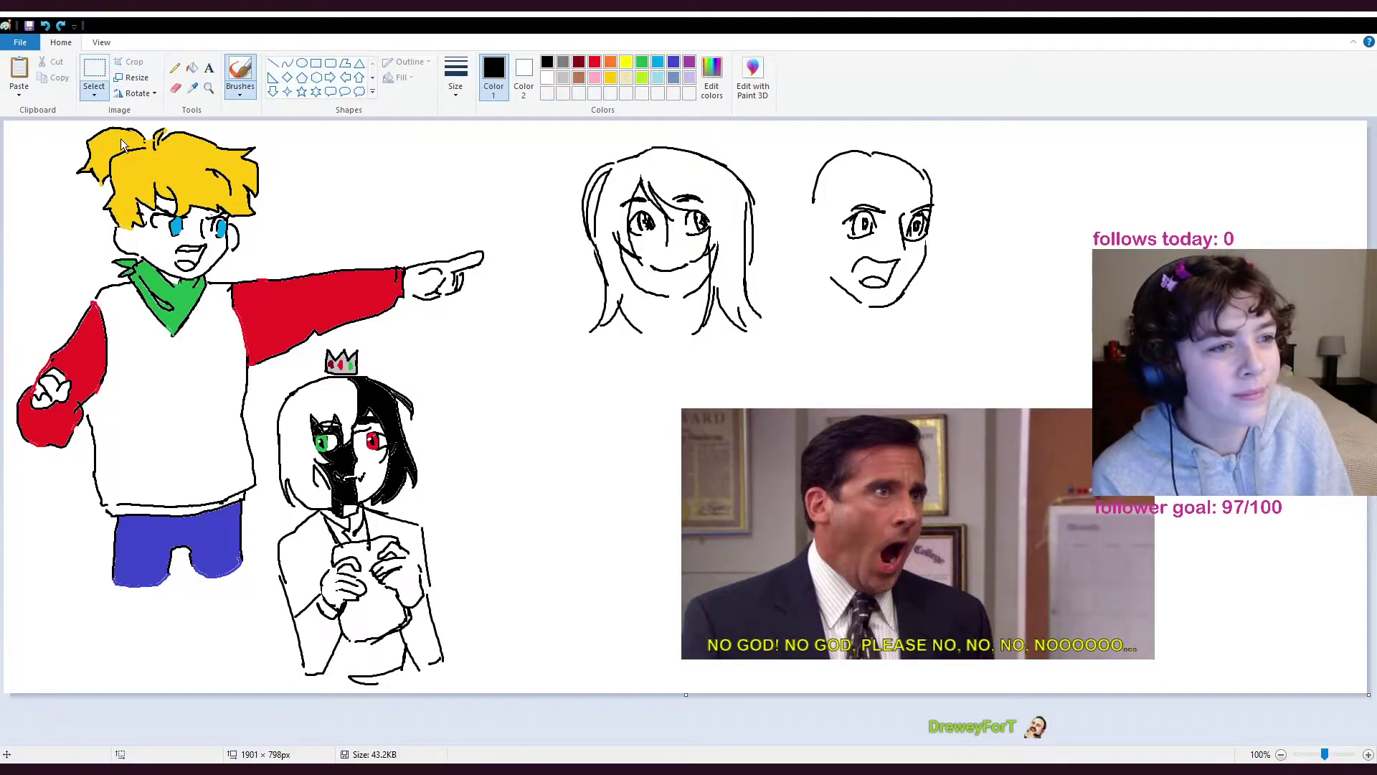
{"action": "mouse_move", "coordinate": [889, 278]}
{"action": "left_mouse_down"}
{"action": "mouse_move", "coordinate": [908, 267]}
{"action": "mouse_move", "coordinate": [845, 253]}
{"action": "mouse_move", "coordinate": [883, 298]}
{"action": "mouse_move", "coordinate": [896, 292]}
{"action": "mouse_move", "coordinate": [889, 264]}
{"action": "mouse_move", "coordinate": [905, 265]}
{"action": "mouse_move", "coordinate": [886, 247]}
{"action": "mouse_move", "coordinate": [842, 283]}
{"action": "mouse_move", "coordinate": [871, 295]}
{"action": "mouse_move", "coordinate": [900, 268]}
{"action": "mouse_move", "coordinate": [854, 271]}
{"action": "left_mouse_up"}
{"action": "left_click", "coordinate": [932, 320]}
{"action": "key", "text": "ctrl+z"}
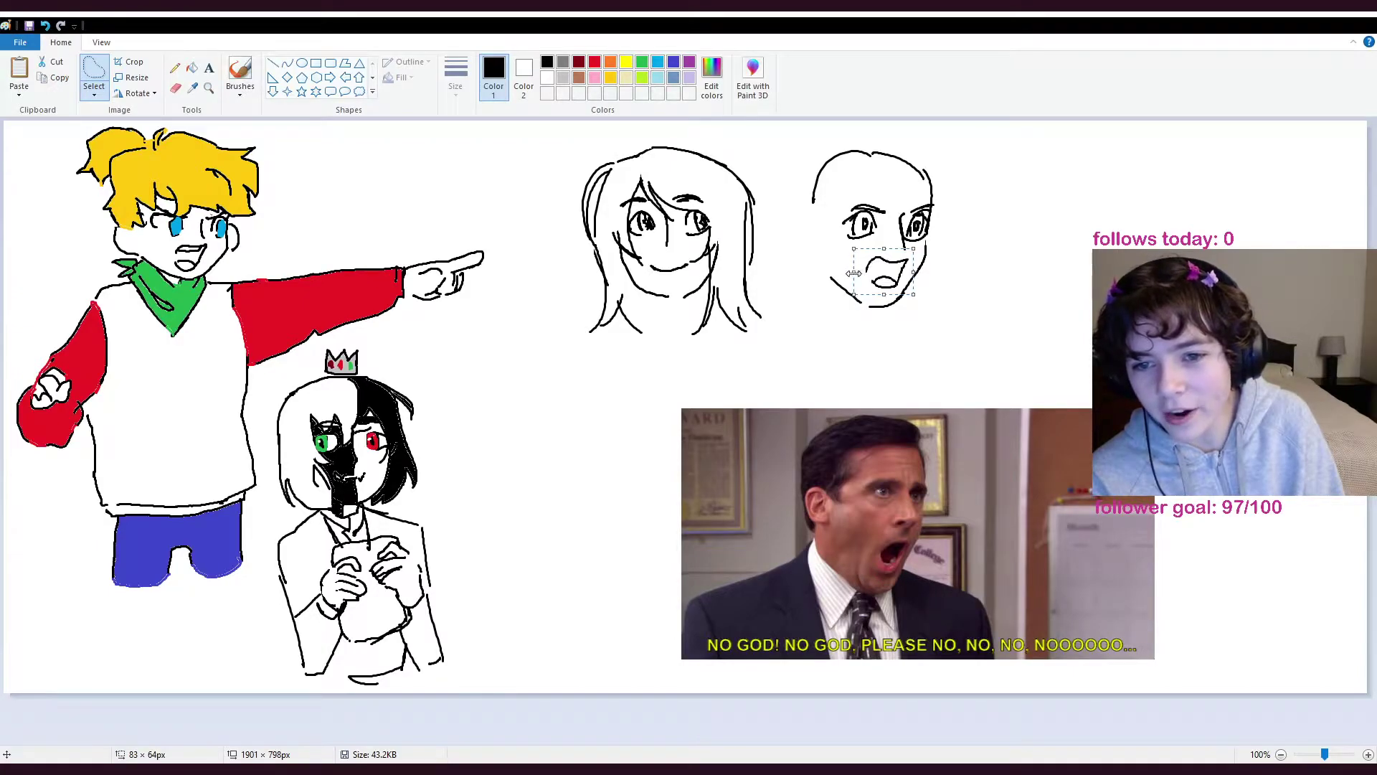
{"action": "left_click", "coordinate": [928, 330]}
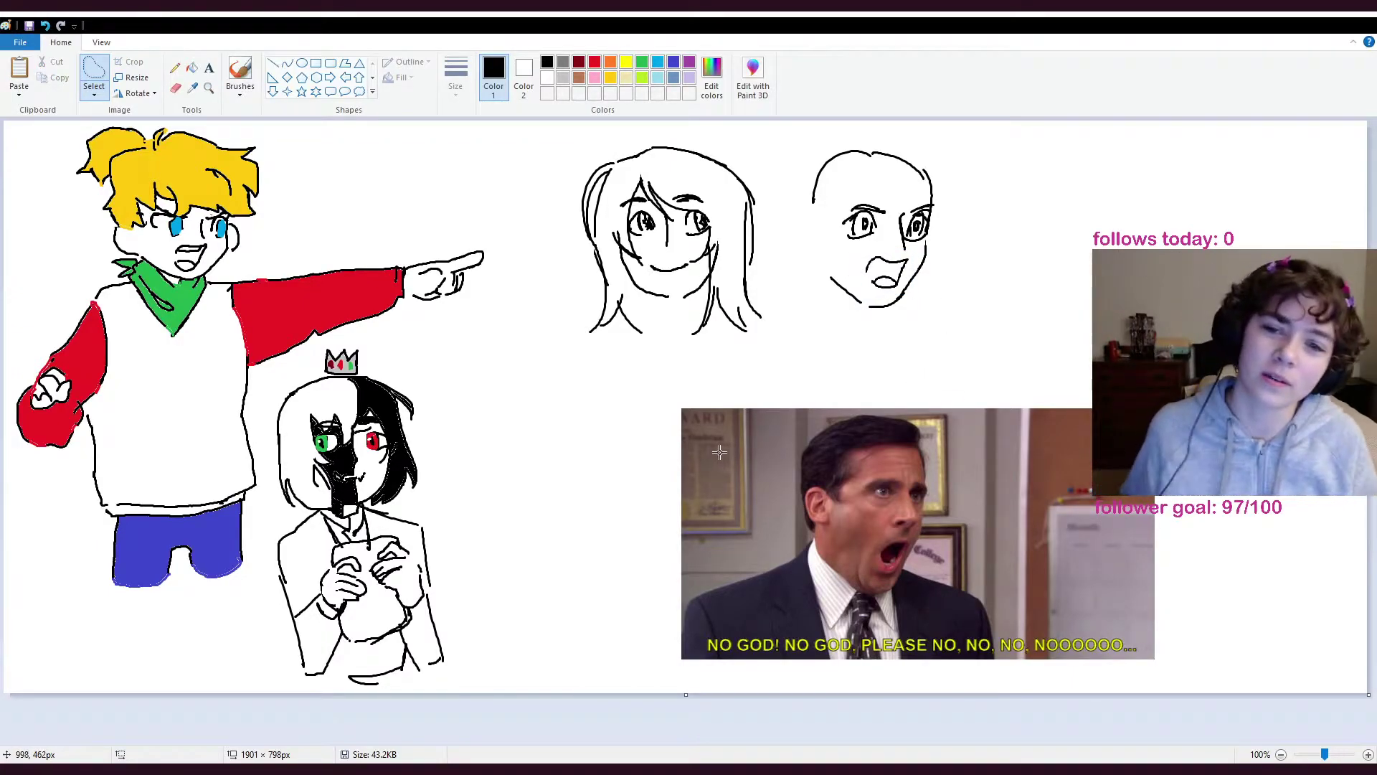
- Thicken the shouting face's brow with the brush and add small marks under both eyes
{"action": "left_click", "coordinate": [240, 72]}
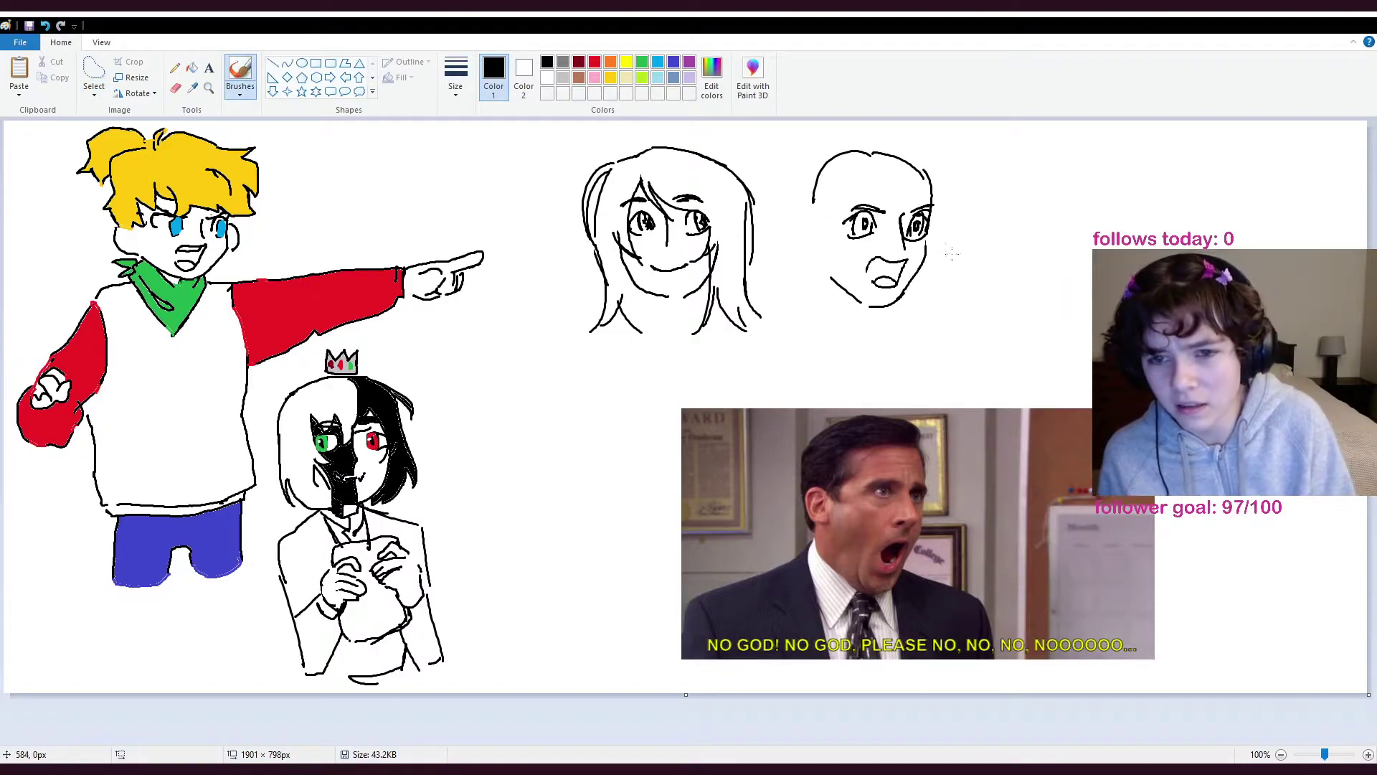
{"action": "left_click_drag", "start_coordinate": [892, 208], "coordinate": [879, 209]}
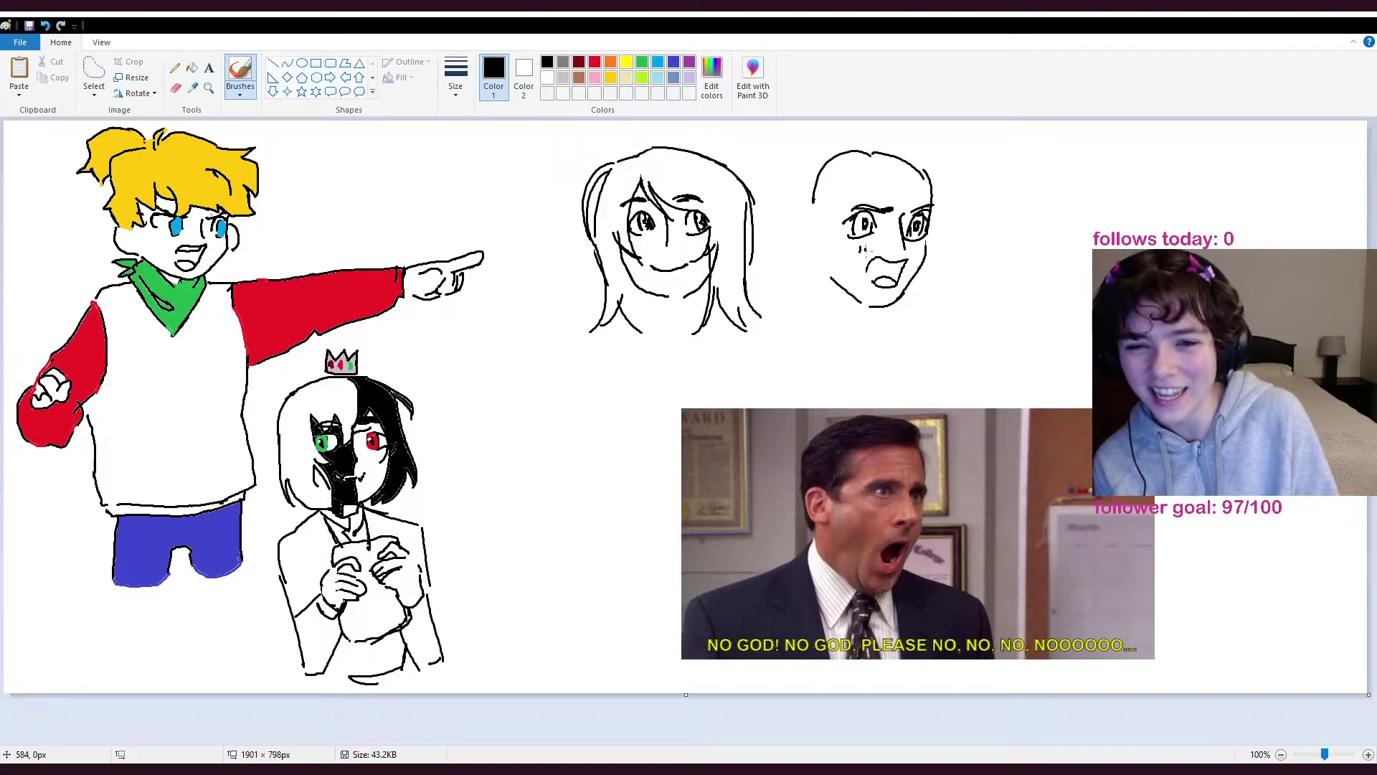
{"action": "left_click_drag", "start_coordinate": [912, 244], "coordinate": [923, 255]}
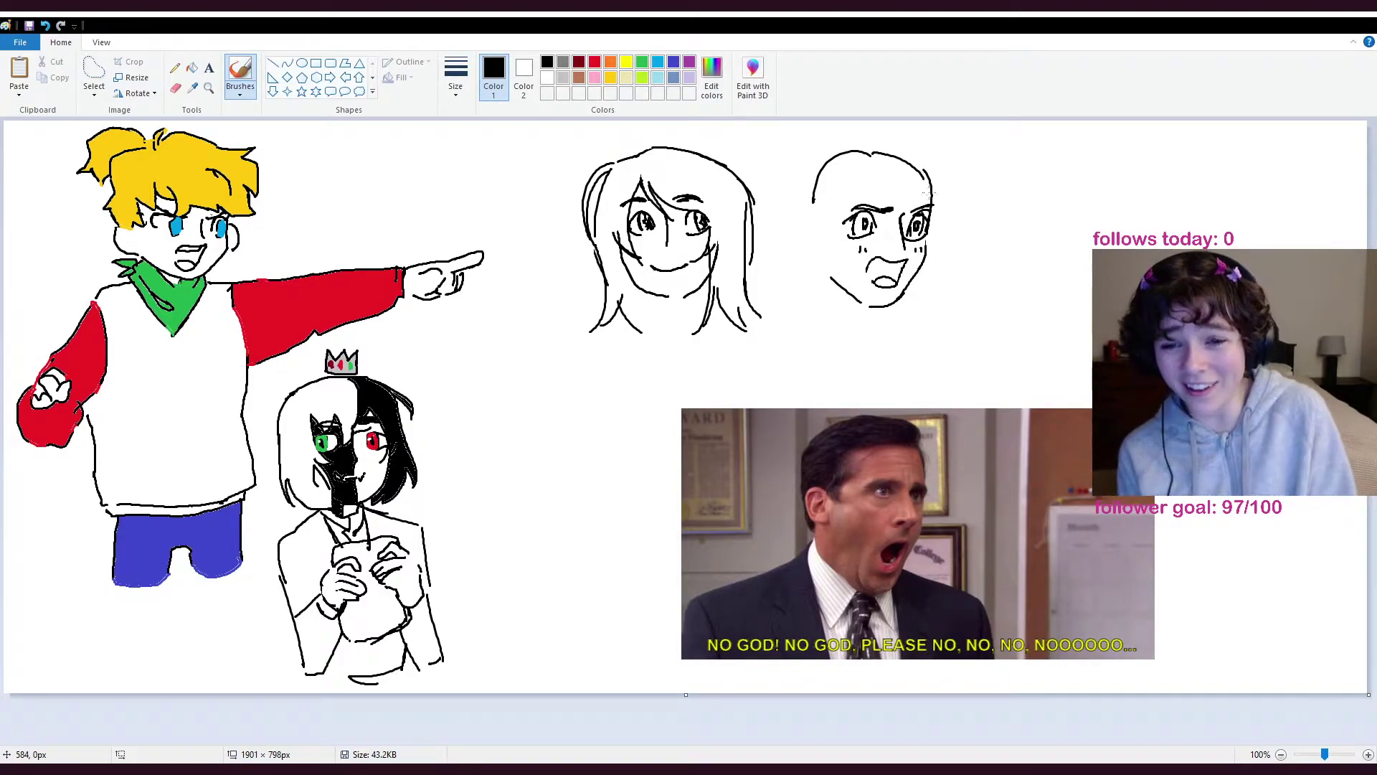
- Outline the swept-up top and back of the hair around the shouting head, redoing unsatisfactory strokes
{"action": "mouse_move", "coordinate": [936, 177]}
{"action": "left_mouse_down"}
{"action": "mouse_move", "coordinate": [829, 134]}
{"action": "mouse_move", "coordinate": [791, 155]}
{"action": "mouse_move", "coordinate": [776, 193]}
{"action": "left_mouse_up"}
{"action": "key", "text": "ctrl+z"}
{"action": "mouse_move", "coordinate": [823, 139]}
{"action": "left_mouse_down"}
{"action": "mouse_move", "coordinate": [780, 188]}
{"action": "mouse_move", "coordinate": [781, 217]}
{"action": "left_mouse_up"}
{"action": "key", "text": "ctrl+z"}
{"action": "key", "text": "ctrl+z"}
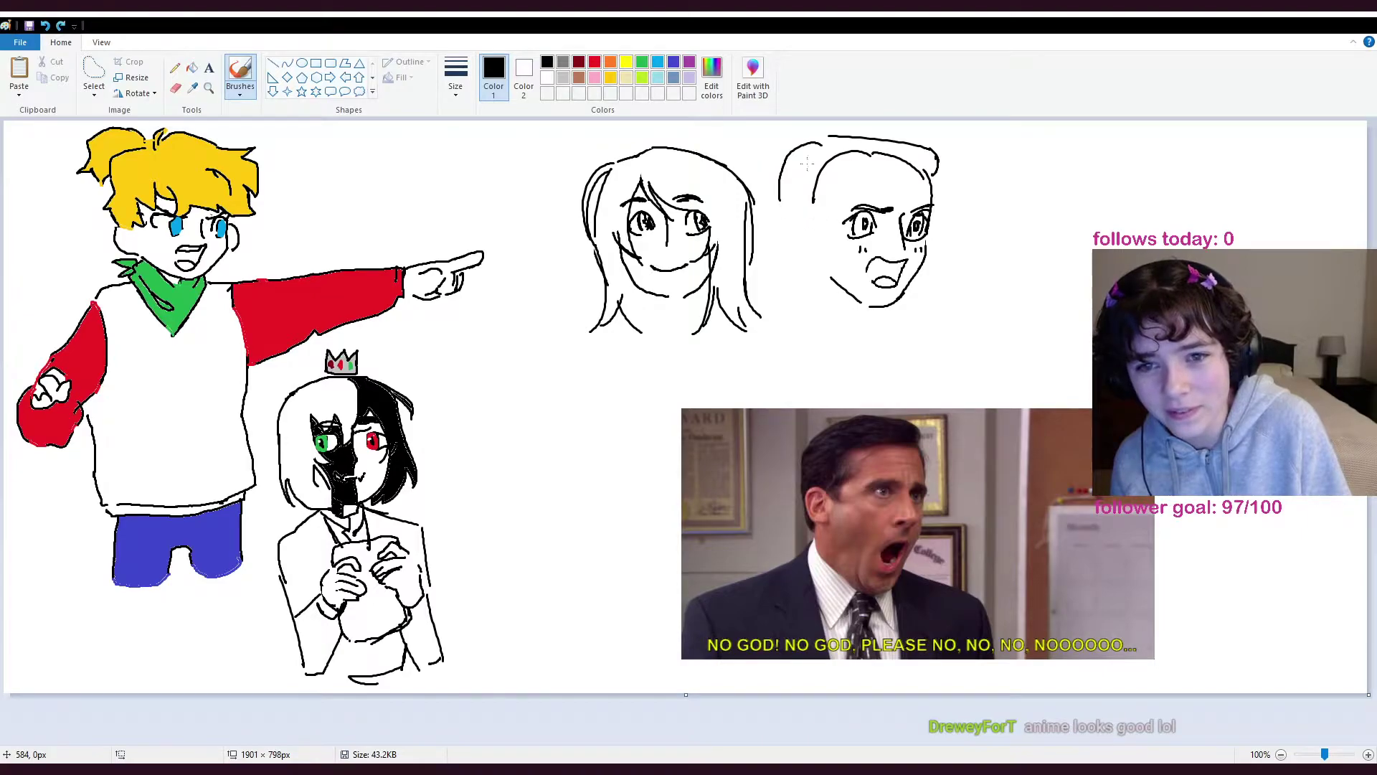
- Draw the back edge of the shouting man's hair, his ear and the jaw below it, redoing unsatisfactory strokes
{"action": "mouse_move", "coordinate": [818, 146]}
{"action": "left_mouse_down"}
{"action": "mouse_move", "coordinate": [787, 195]}
{"action": "mouse_move", "coordinate": [819, 218]}
{"action": "mouse_move", "coordinate": [791, 223]}
{"action": "mouse_move", "coordinate": [809, 259]}
{"action": "mouse_move", "coordinate": [787, 228]}
{"action": "mouse_move", "coordinate": [796, 259]}
{"action": "left_mouse_up"}
{"action": "key", "text": "ctrl+z"}
{"action": "left_click_drag", "start_coordinate": [794, 258], "coordinate": [826, 263]}
{"action": "key", "text": "ctrl+z"}
{"action": "key", "text": "ctrl+z"}
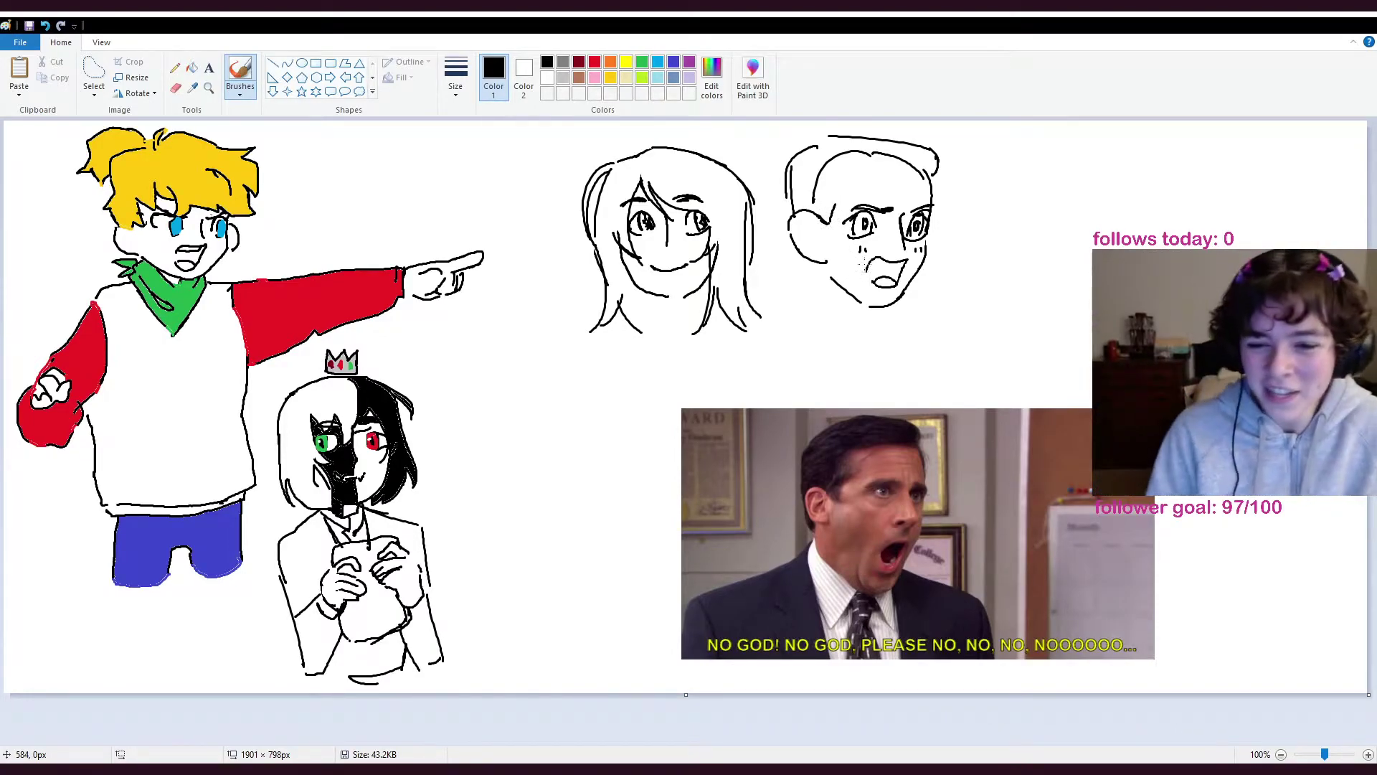
- Draw the shouting man's hairline and sideburn, and fill the enclosed hair areas with black
{"action": "mouse_move", "coordinate": [835, 201]}
{"action": "left_mouse_down"}
{"action": "mouse_move", "coordinate": [851, 195]}
{"action": "mouse_move", "coordinate": [858, 164]}
{"action": "mouse_move", "coordinate": [929, 171]}
{"action": "mouse_move", "coordinate": [803, 151]}
{"action": "mouse_move", "coordinate": [789, 213]}
{"action": "mouse_move", "coordinate": [787, 195]}
{"action": "left_mouse_up"}
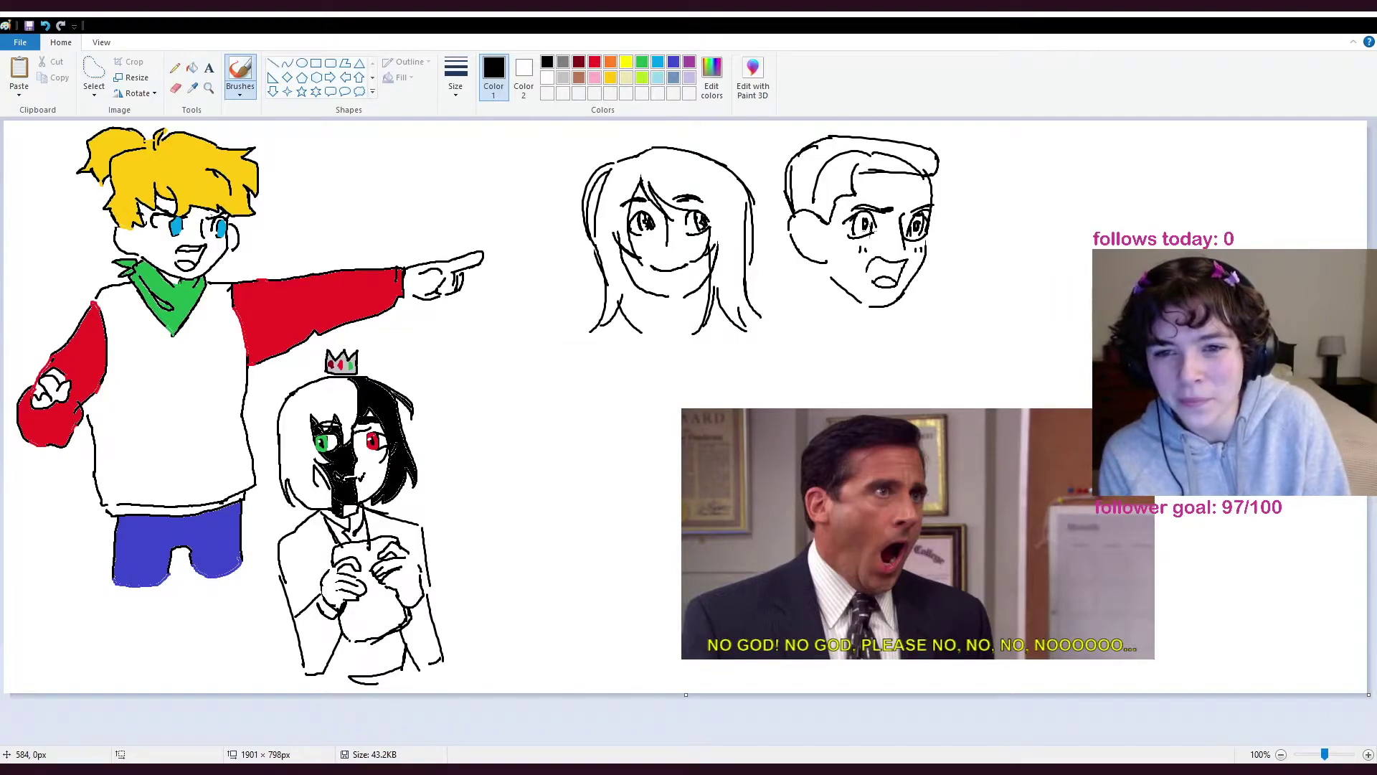
{"action": "left_click_drag", "start_coordinate": [866, 171], "coordinate": [849, 176]}
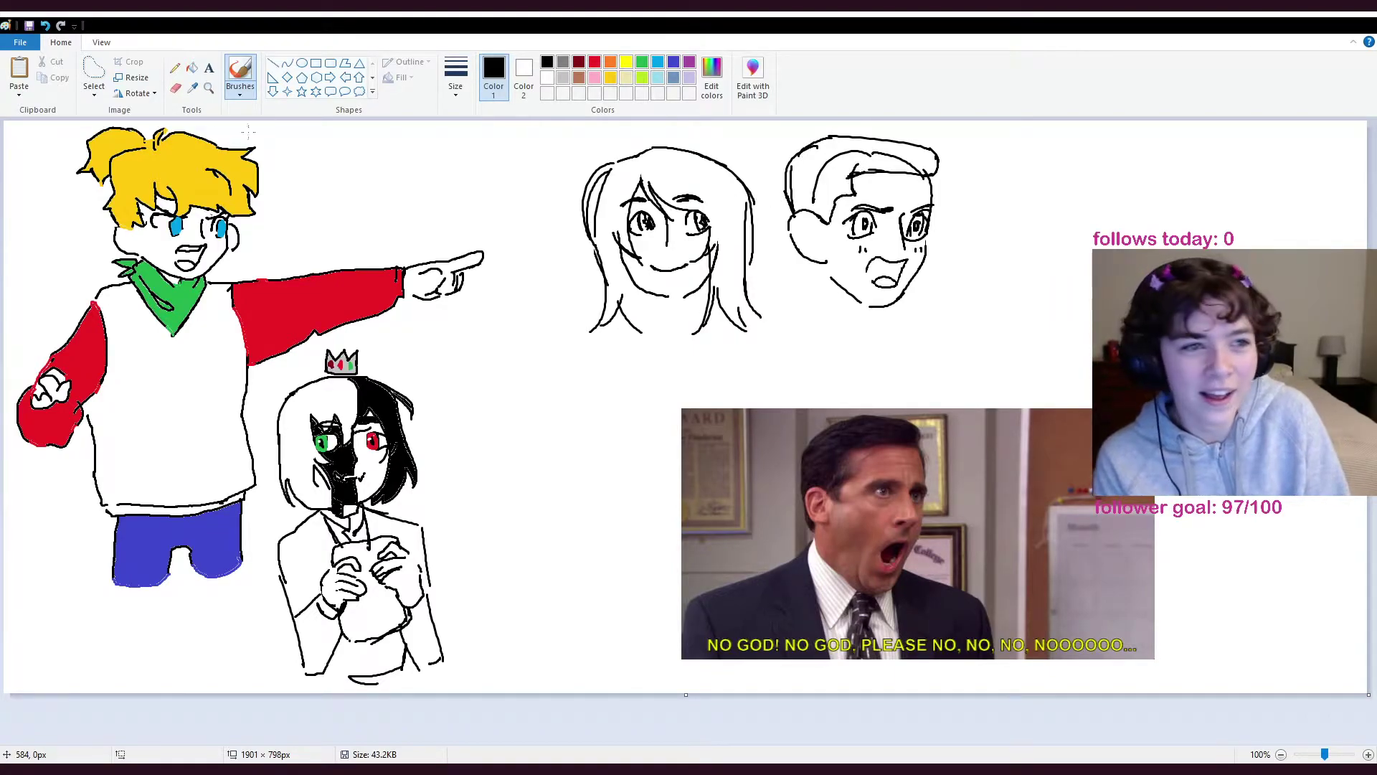
{"action": "left_click", "coordinate": [192, 68]}
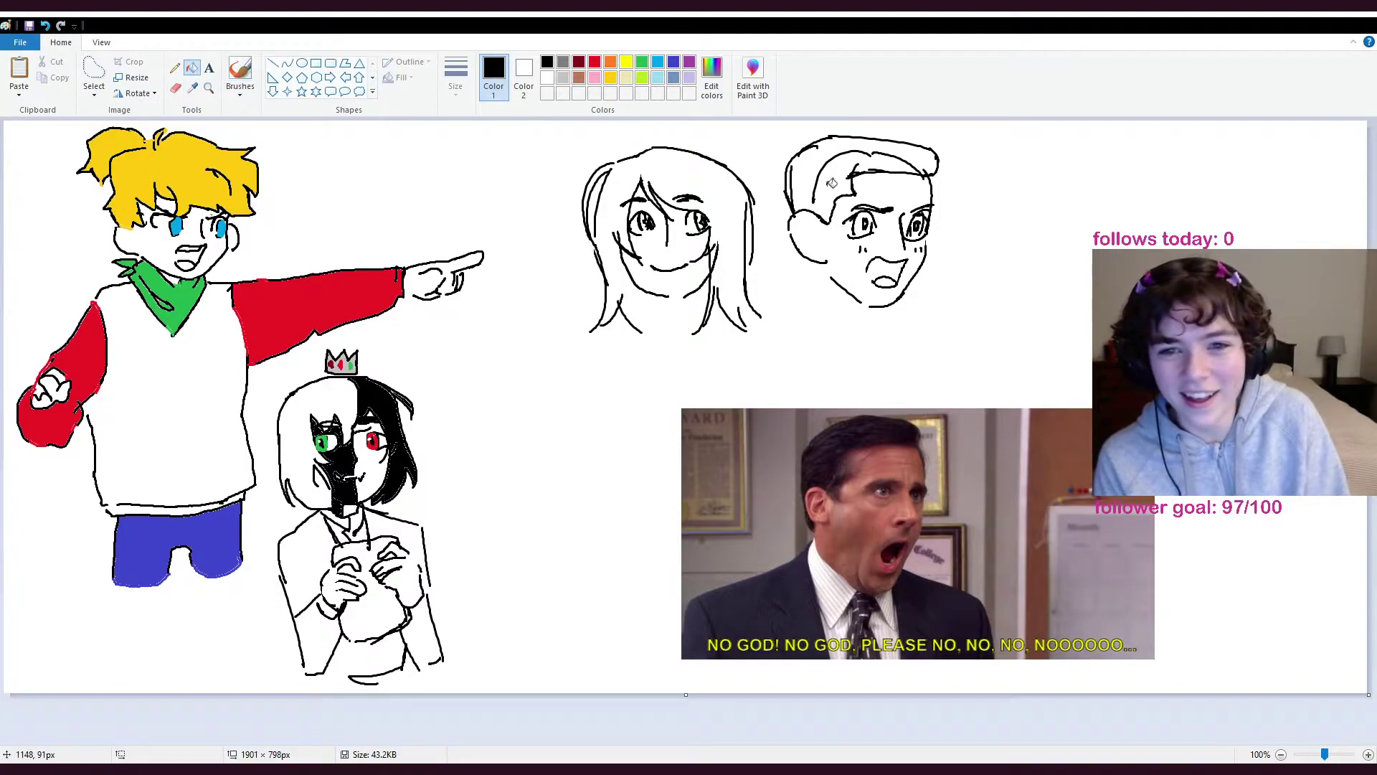
{"action": "left_click", "coordinate": [832, 188]}
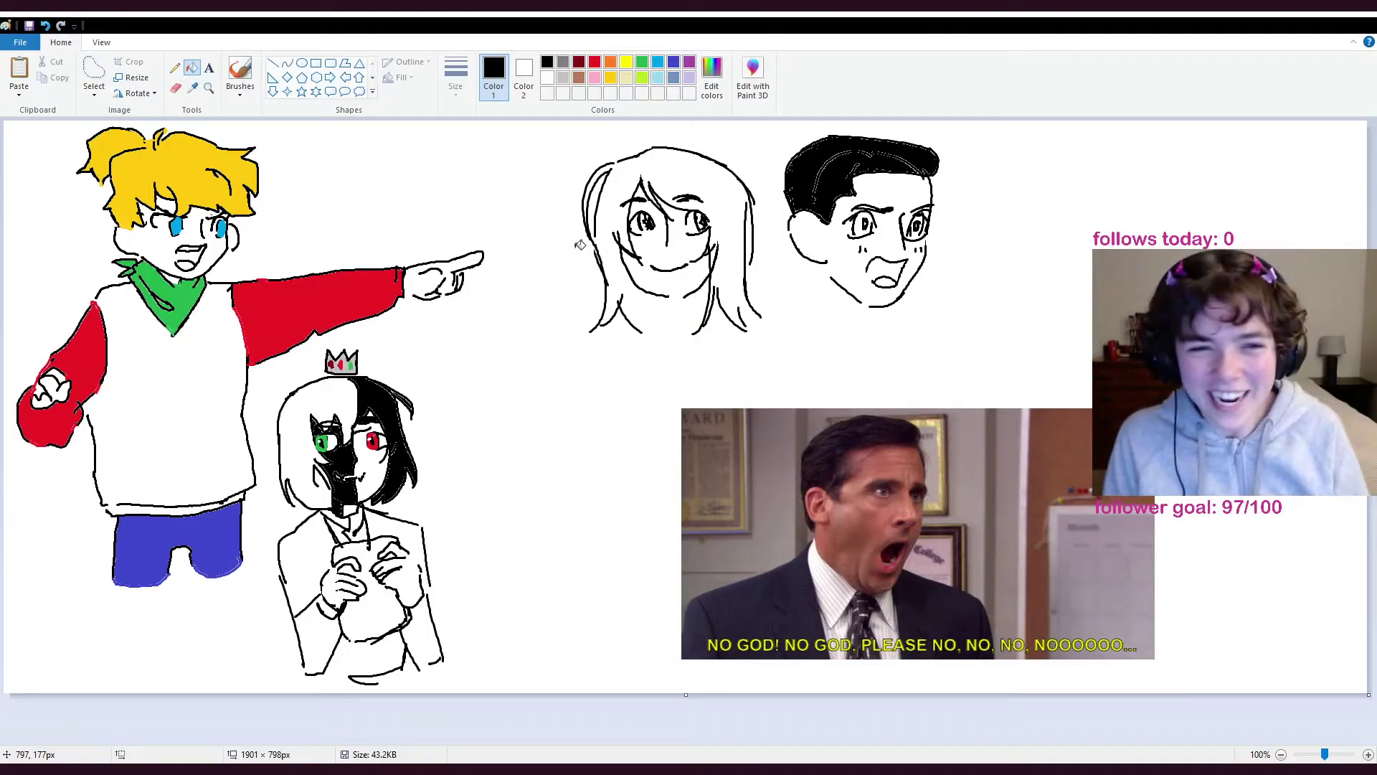
- Brush over the white gaps left in the black hair and add an inner-ear mark to the shouting man
{"action": "left_click", "coordinate": [240, 72]}
{"action": "mouse_move", "coordinate": [820, 192]}
{"action": "left_mouse_down"}
{"action": "mouse_move", "coordinate": [813, 163]}
{"action": "mouse_move", "coordinate": [885, 155]}
{"action": "left_mouse_up"}
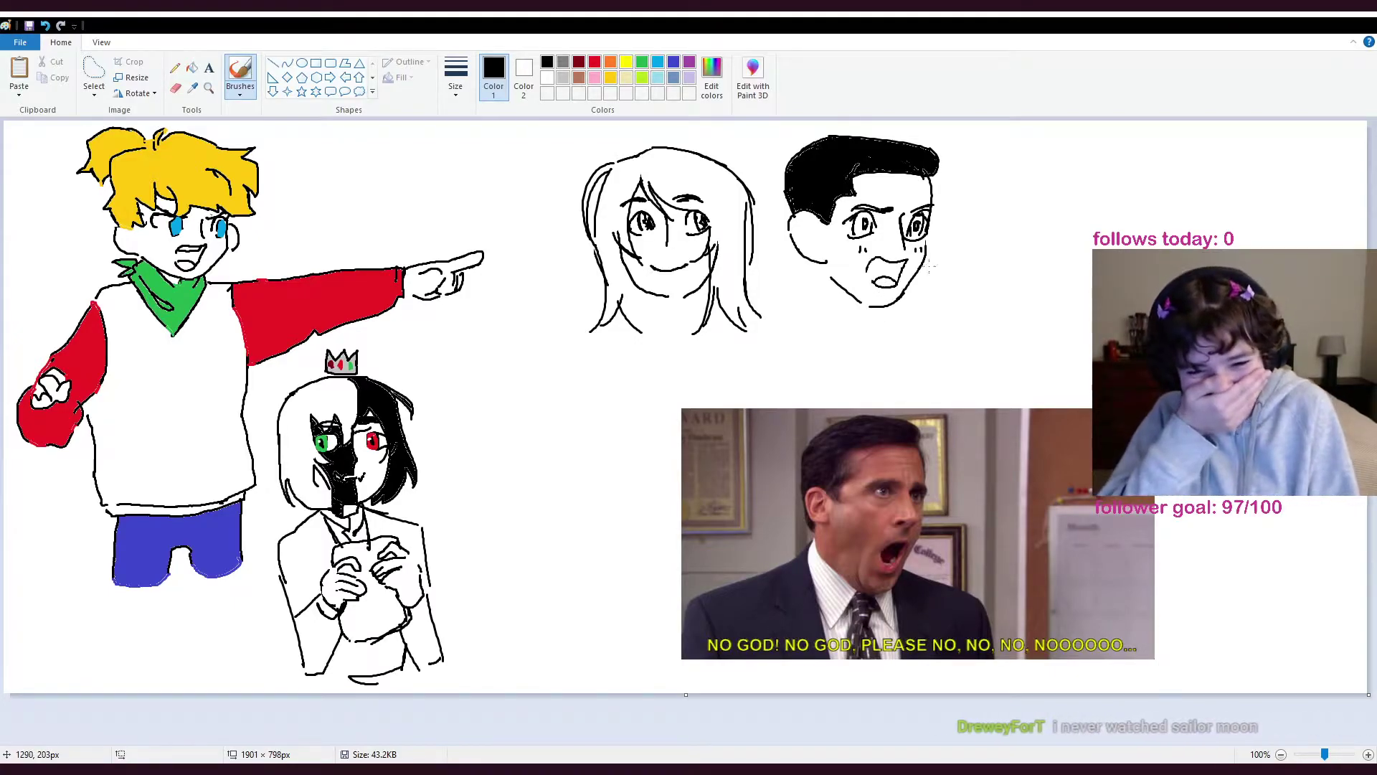
{"action": "left_click_drag", "start_coordinate": [806, 232], "coordinate": [817, 237]}
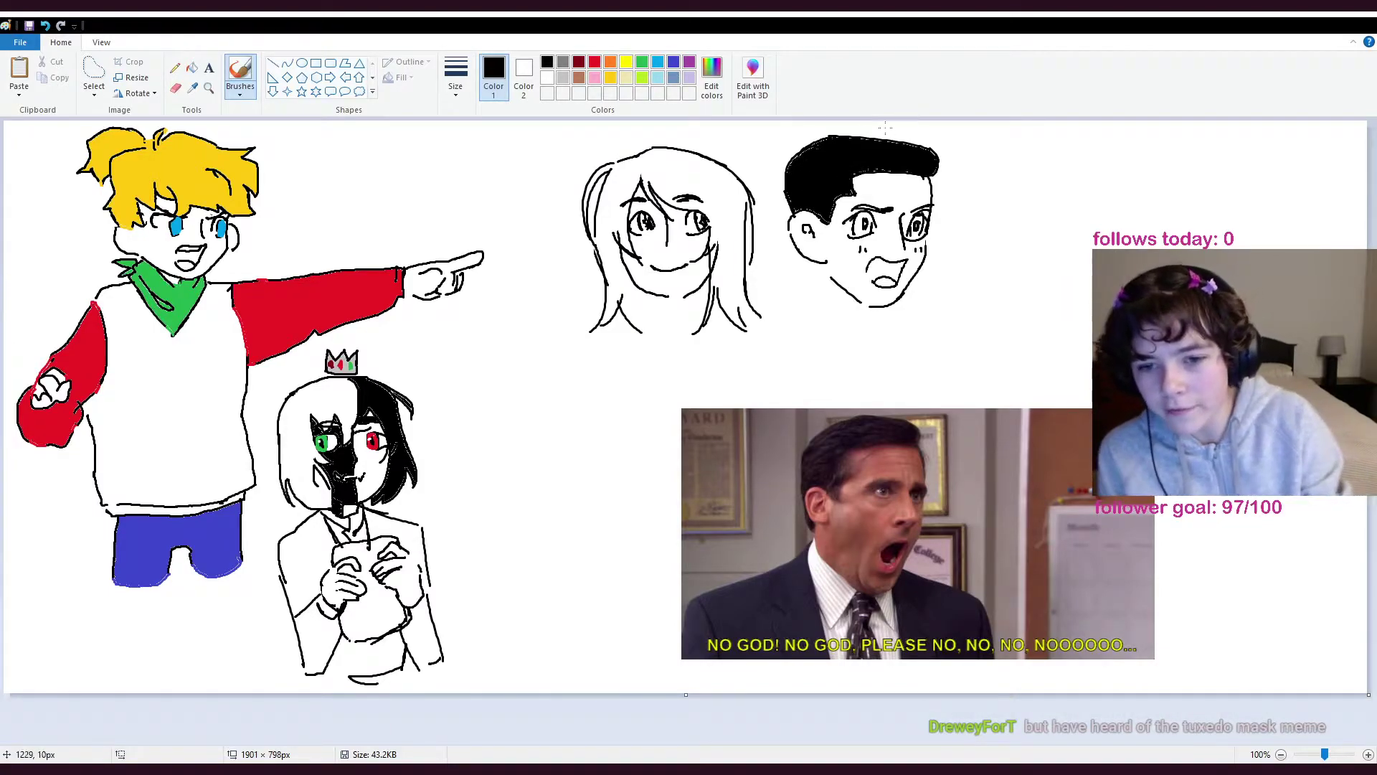
- Erase small strand highlights into the black hair above the shouting man's forehead, redoing the first attempt
{"action": "left_click", "coordinate": [175, 87]}
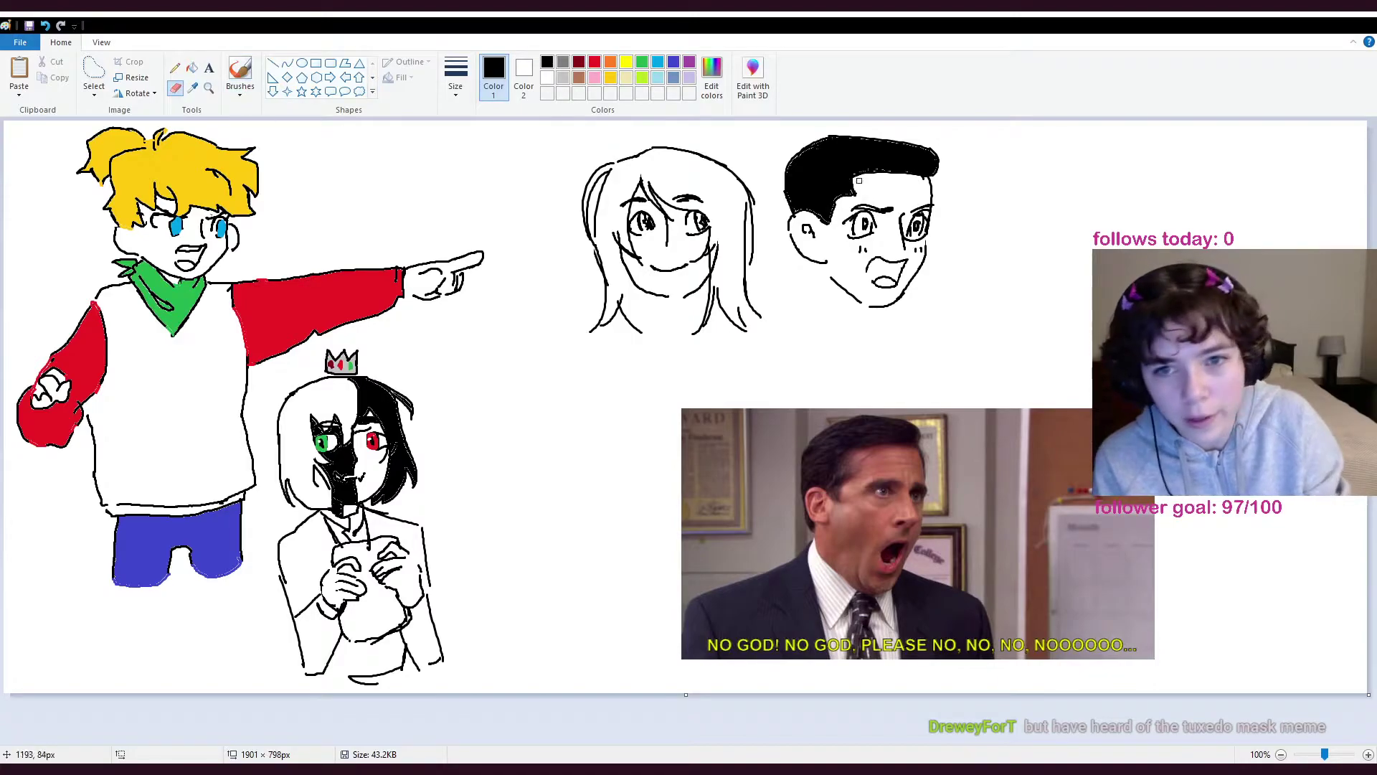
{"action": "left_click_drag", "start_coordinate": [849, 177], "coordinate": [824, 199]}
{"action": "key", "text": "ctrl+z"}
- Draw the shouting man's shoulders, sleeve lines, jacket opening and neckline with the black brush
{"action": "left_click", "coordinate": [240, 70]}
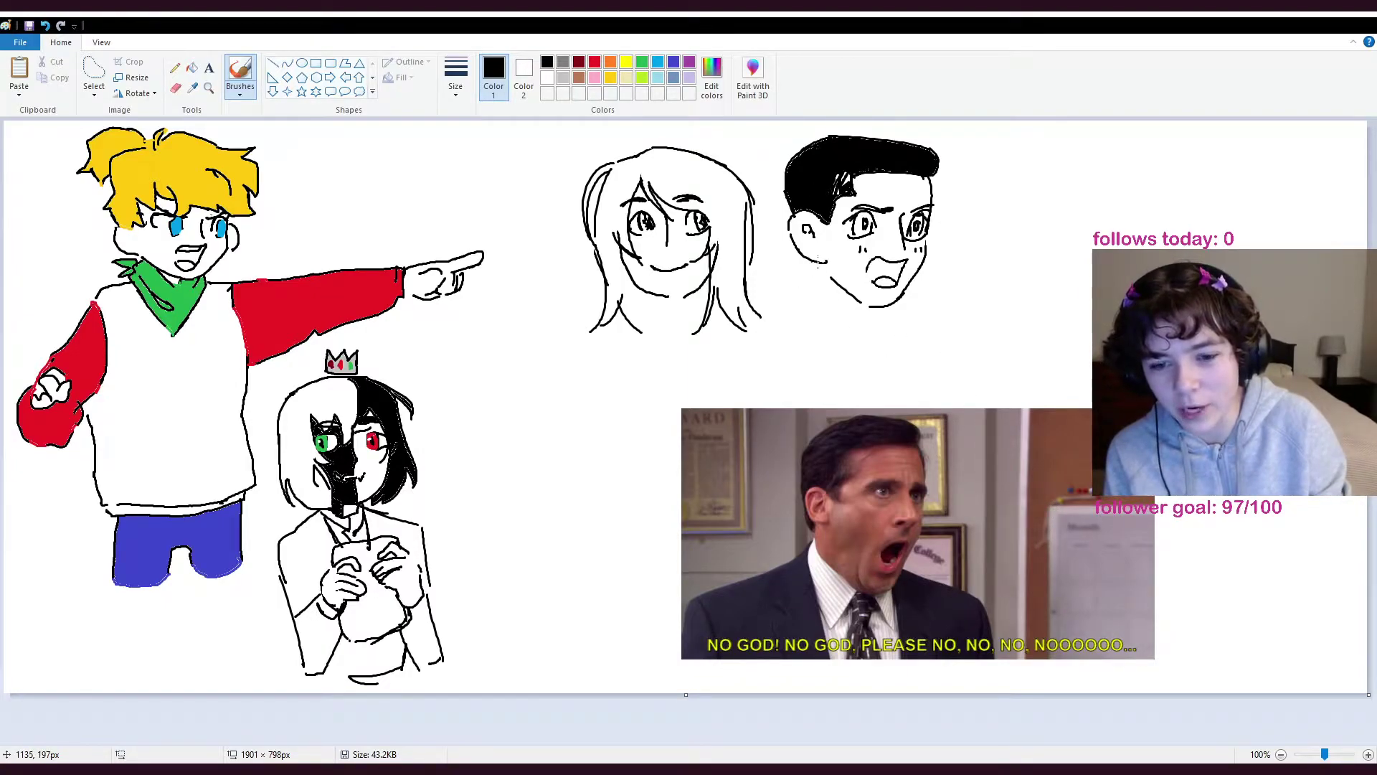
{"action": "mouse_move", "coordinate": [898, 305]}
{"action": "left_mouse_down"}
{"action": "mouse_move", "coordinate": [997, 353]}
{"action": "mouse_move", "coordinate": [987, 380]}
{"action": "left_mouse_up"}
{"action": "mouse_move", "coordinate": [817, 282]}
{"action": "left_mouse_down"}
{"action": "mouse_move", "coordinate": [717, 325]}
{"action": "mouse_move", "coordinate": [708, 380]}
{"action": "left_mouse_up"}
{"action": "left_click_drag", "start_coordinate": [715, 330], "coordinate": [753, 405]}
{"action": "left_click_drag", "start_coordinate": [817, 284], "coordinate": [843, 395]}
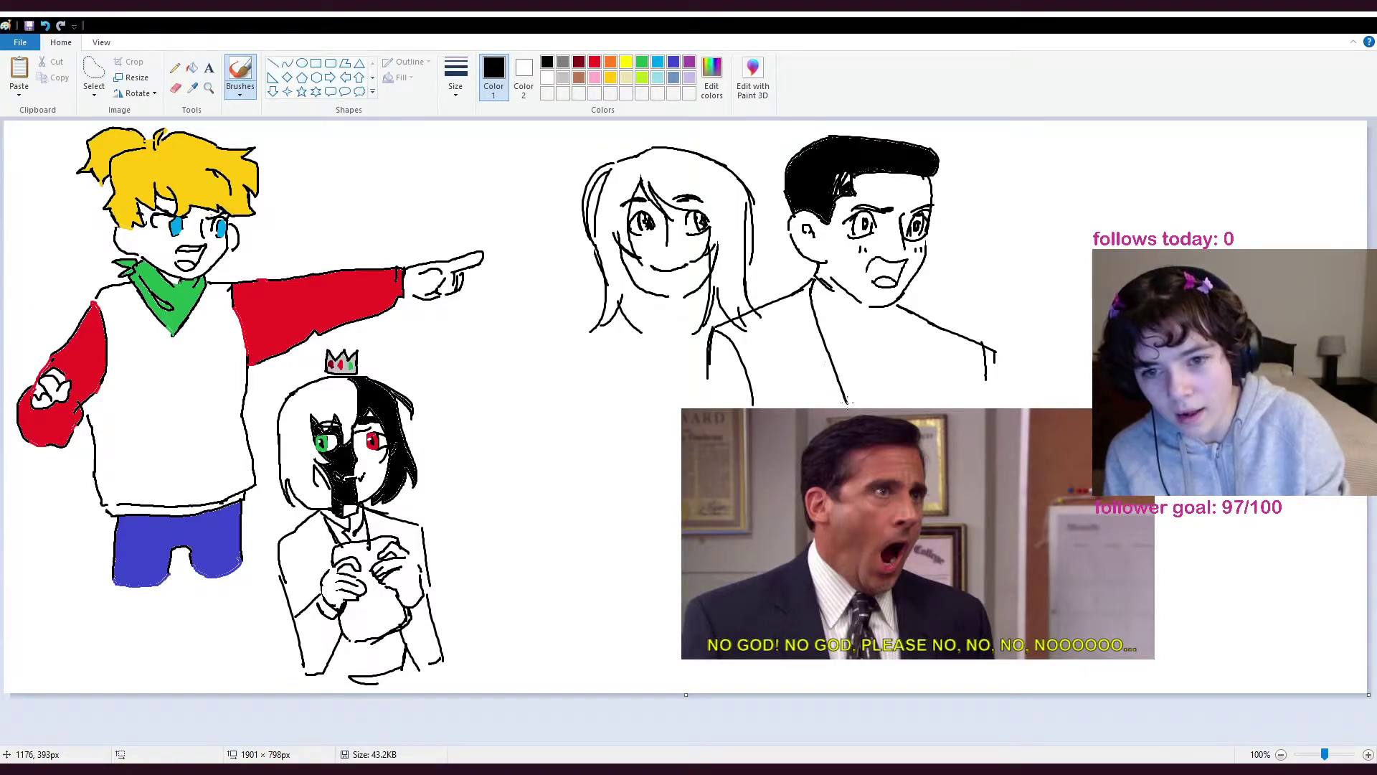
{"action": "left_click_drag", "start_coordinate": [890, 301], "coordinate": [881, 391]}
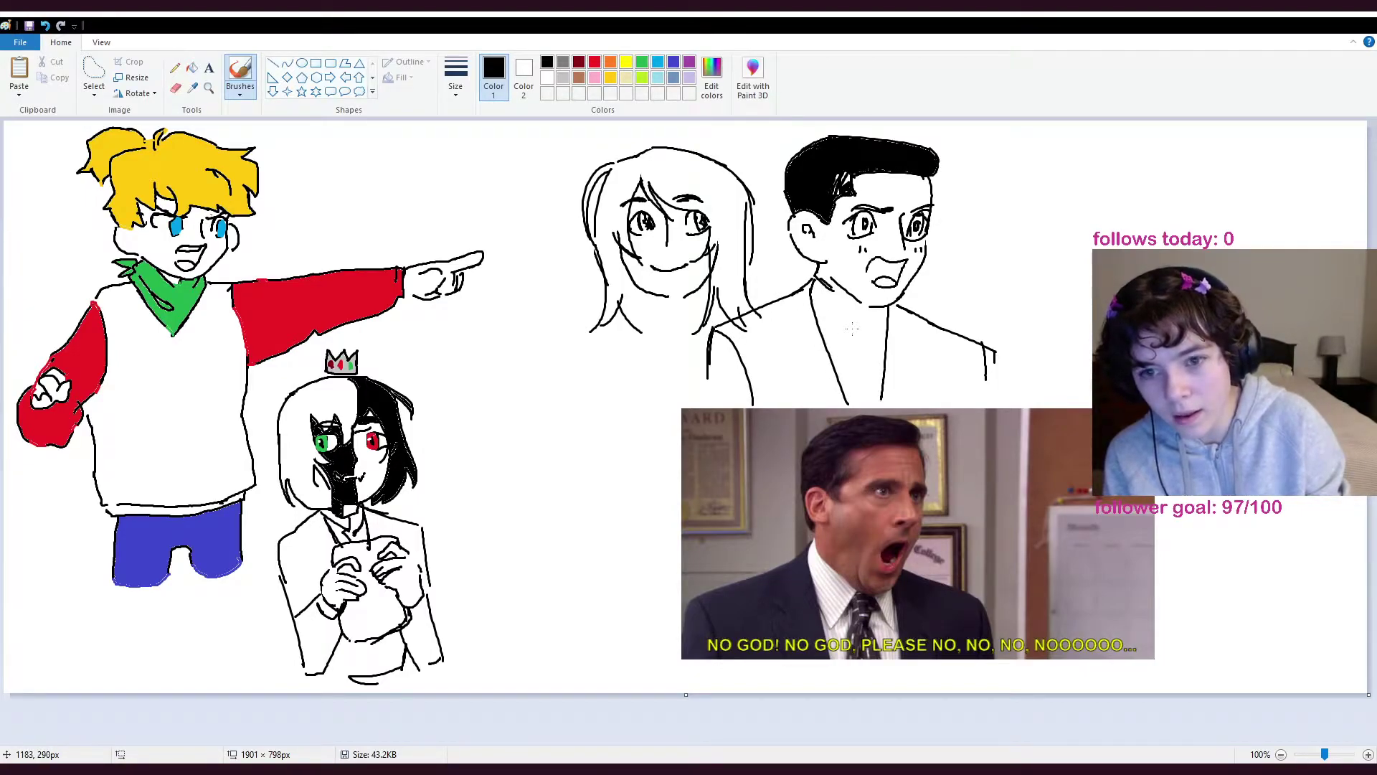
{"action": "left_click_drag", "start_coordinate": [869, 311], "coordinate": [844, 303]}
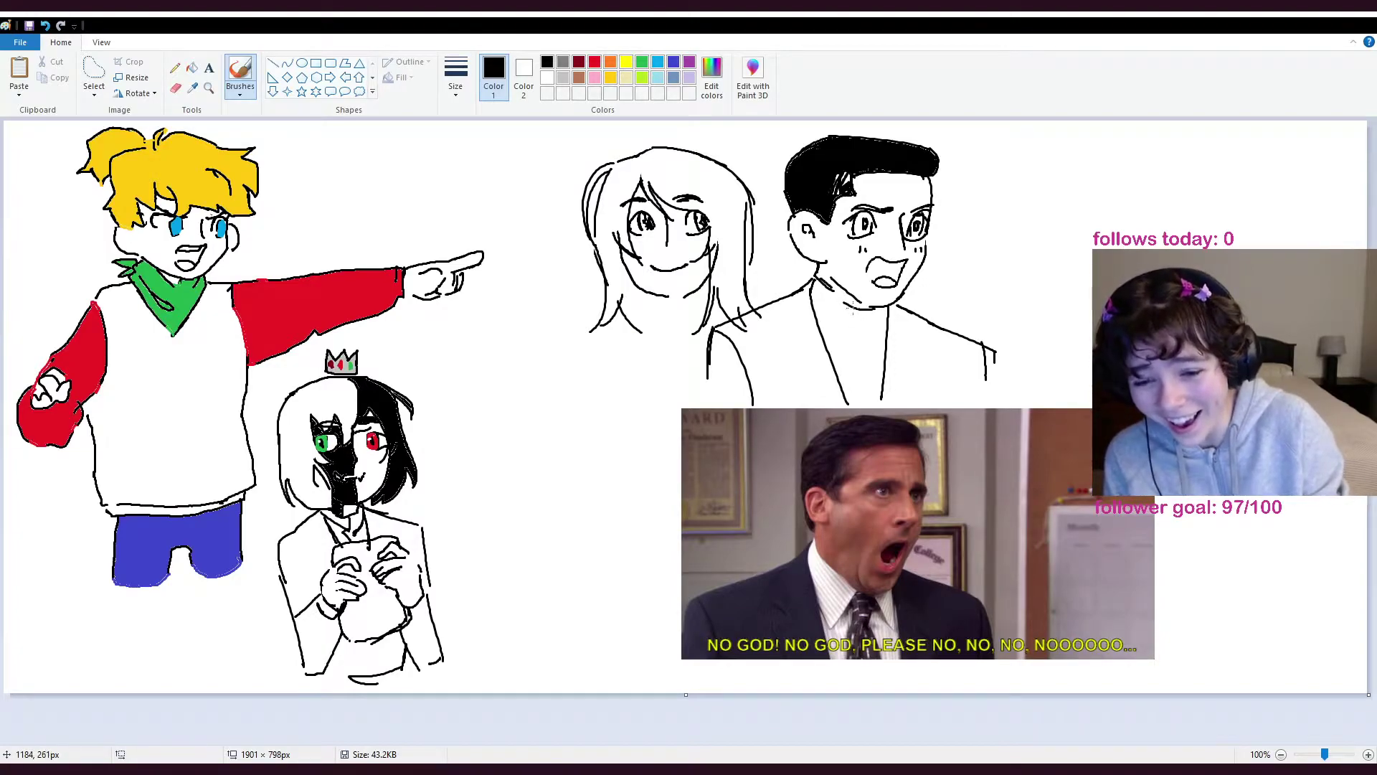
- Draw the shirt collar and the knotted tie inside the shouting man's jacket opening
{"action": "mouse_move", "coordinate": [817, 332]}
{"action": "left_mouse_down"}
{"action": "mouse_move", "coordinate": [834, 346]}
{"action": "mouse_move", "coordinate": [876, 337]}
{"action": "mouse_move", "coordinate": [880, 353]}
{"action": "mouse_move", "coordinate": [845, 327]}
{"action": "mouse_move", "coordinate": [848, 405]}
{"action": "left_mouse_up"}
{"action": "key", "text": "ctrl+z"}
{"action": "left_click_drag", "start_coordinate": [854, 354], "coordinate": [843, 396]}
{"action": "mouse_move", "coordinate": [866, 346]}
{"action": "left_mouse_down"}
{"action": "mouse_move", "coordinate": [887, 393]}
{"action": "mouse_move", "coordinate": [864, 372]}
{"action": "left_mouse_up"}
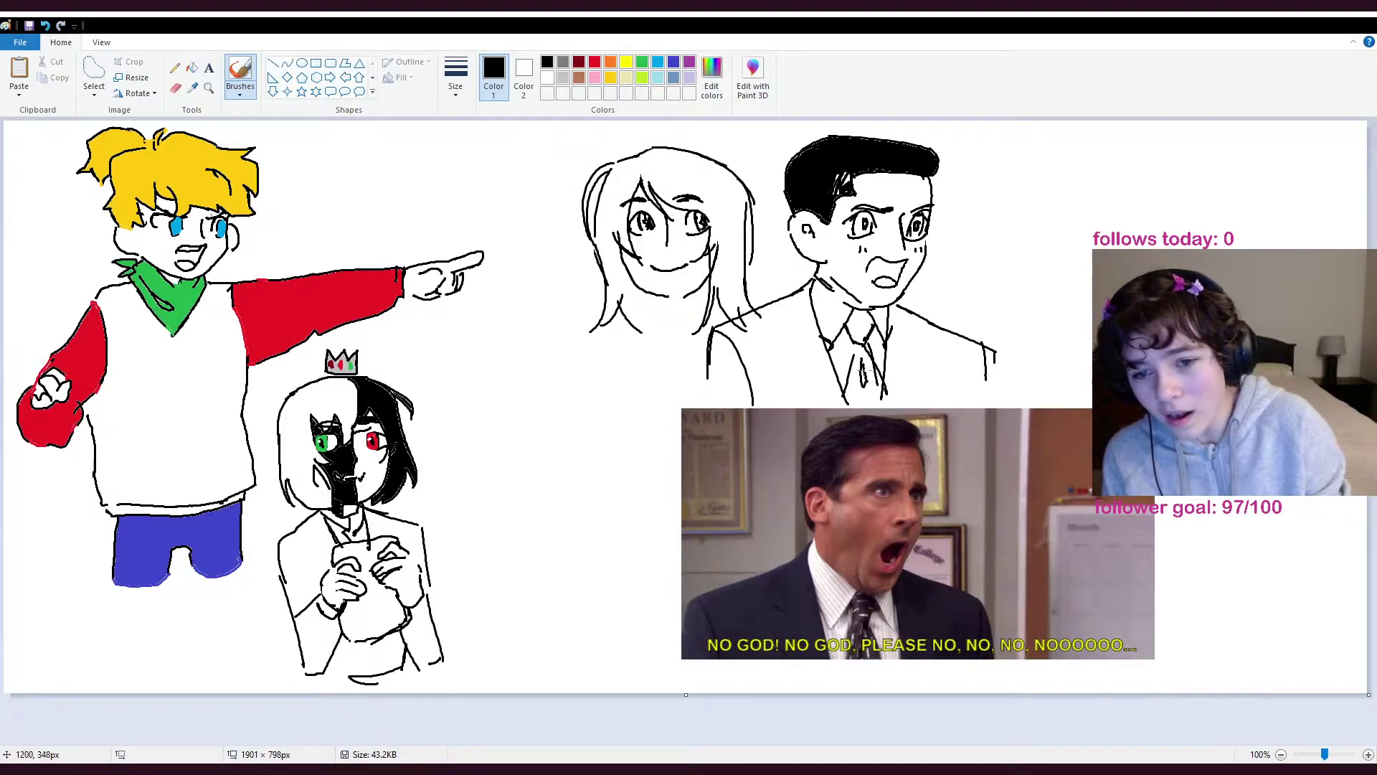
- Add pointed lapels on both sides of the shouting man's jacket, redoing the unsatisfactory stroke
{"action": "mouse_move", "coordinate": [897, 300]}
{"action": "left_mouse_down"}
{"action": "mouse_move", "coordinate": [937, 377]}
{"action": "mouse_move", "coordinate": [901, 387]}
{"action": "left_mouse_up"}
{"action": "mouse_move", "coordinate": [799, 278]}
{"action": "left_mouse_down"}
{"action": "mouse_move", "coordinate": [782, 337]}
{"action": "mouse_move", "coordinate": [799, 357]}
{"action": "mouse_move", "coordinate": [819, 352]}
{"action": "mouse_move", "coordinate": [793, 360]}
{"action": "mouse_move", "coordinate": [812, 334]}
{"action": "mouse_move", "coordinate": [794, 367]}
{"action": "mouse_move", "coordinate": [809, 353]}
{"action": "mouse_move", "coordinate": [794, 378]}
{"action": "mouse_move", "coordinate": [818, 403]}
{"action": "left_mouse_up"}
{"action": "key", "text": "ctrl+z"}
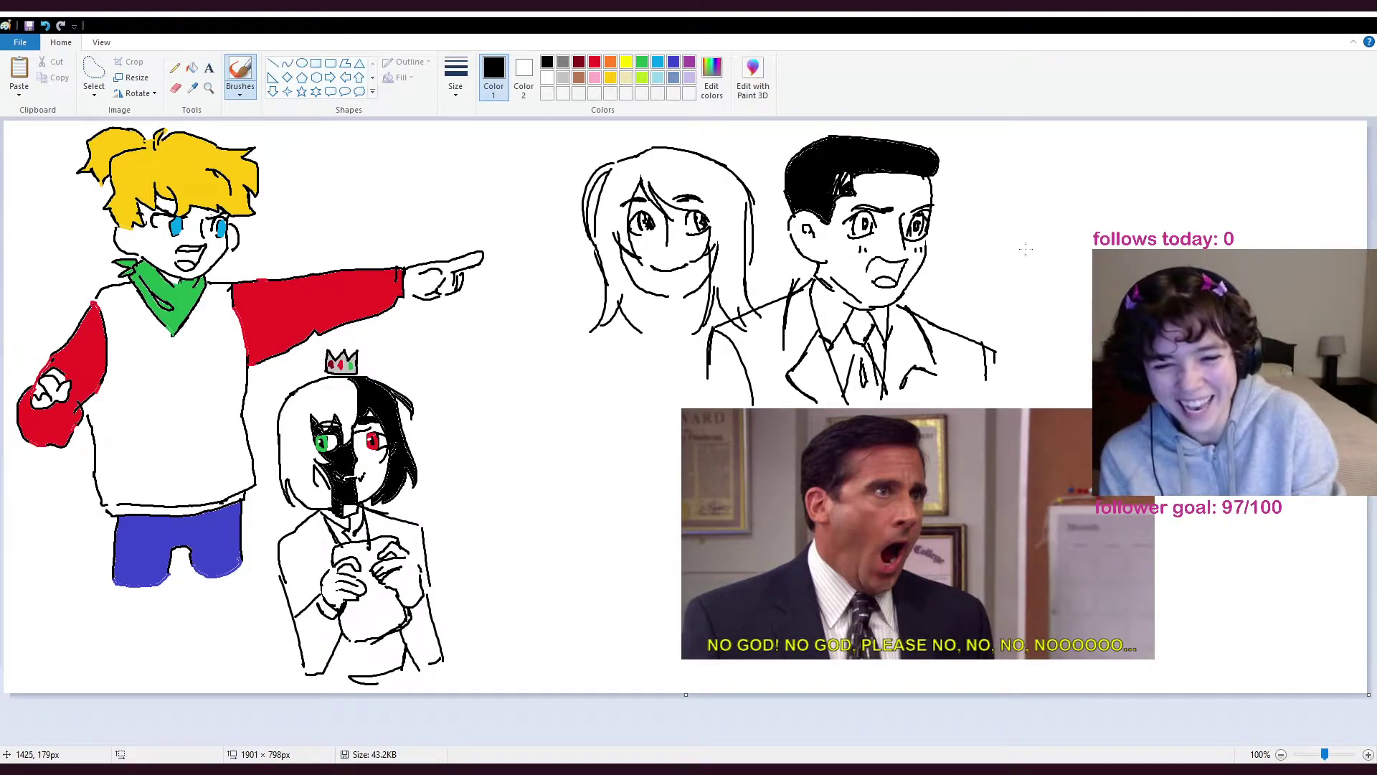
- Extend the black hair down beside the shouting man's far temple and trim the protruding front edge with the eraser
{"action": "left_click_drag", "start_coordinate": [935, 179], "coordinate": [934, 211]}
{"action": "key", "text": "ctrl+z"}
{"action": "key", "text": "ctrl+z"}
{"action": "left_click_drag", "start_coordinate": [933, 212], "coordinate": [935, 172]}
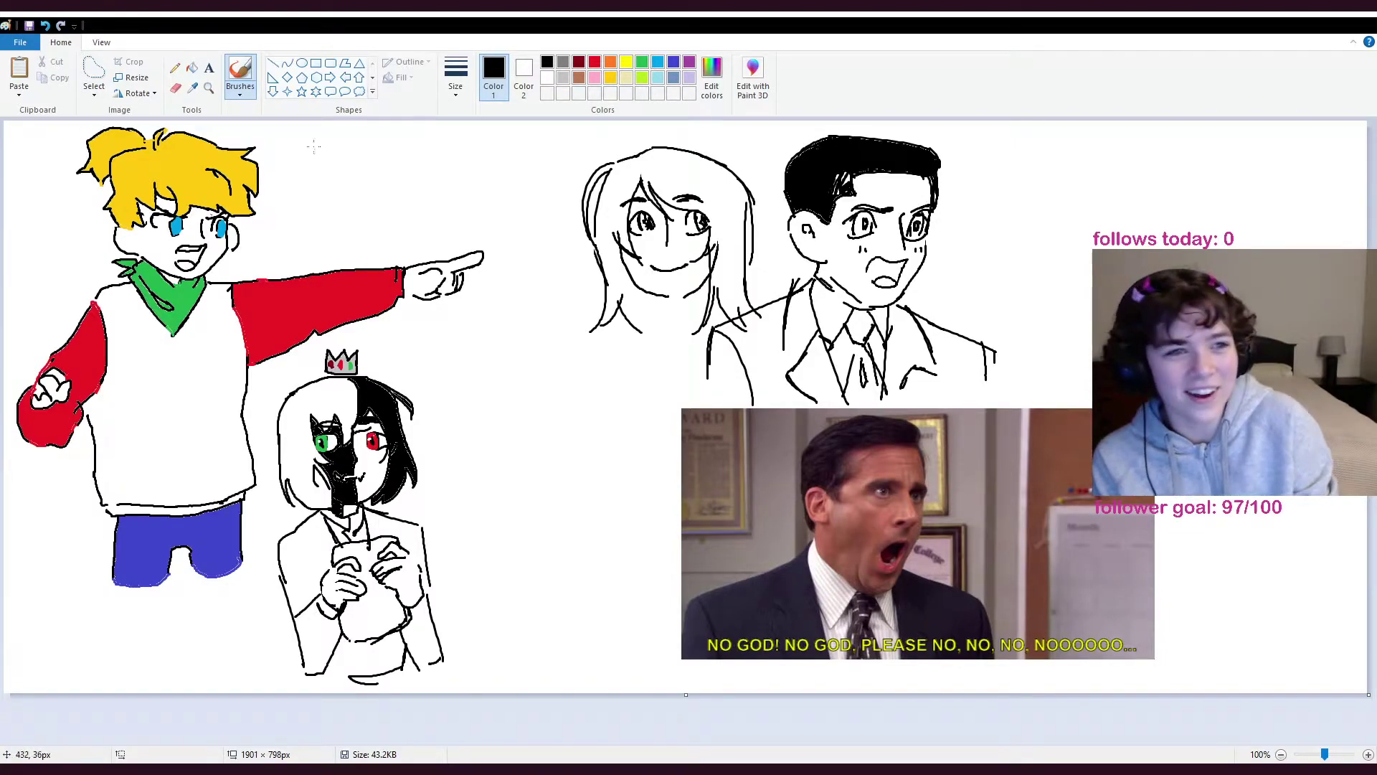
{"action": "left_click", "coordinate": [175, 88]}
{"action": "left_click_drag", "start_coordinate": [922, 142], "coordinate": [933, 167]}
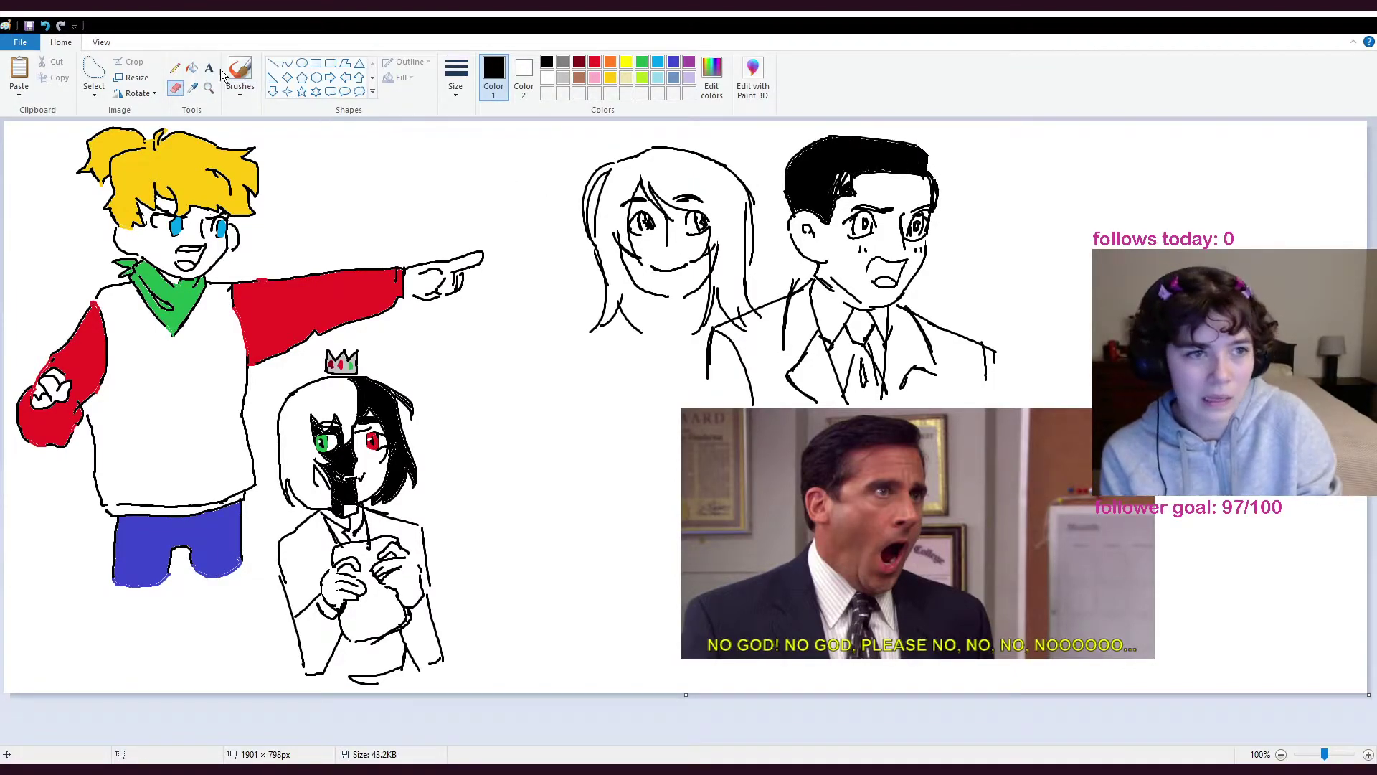
- Add the text "NO GOD! NO GOD! PLEASE, NO NO NO" beside the shouting man's chin
{"action": "left_click", "coordinate": [175, 68]}
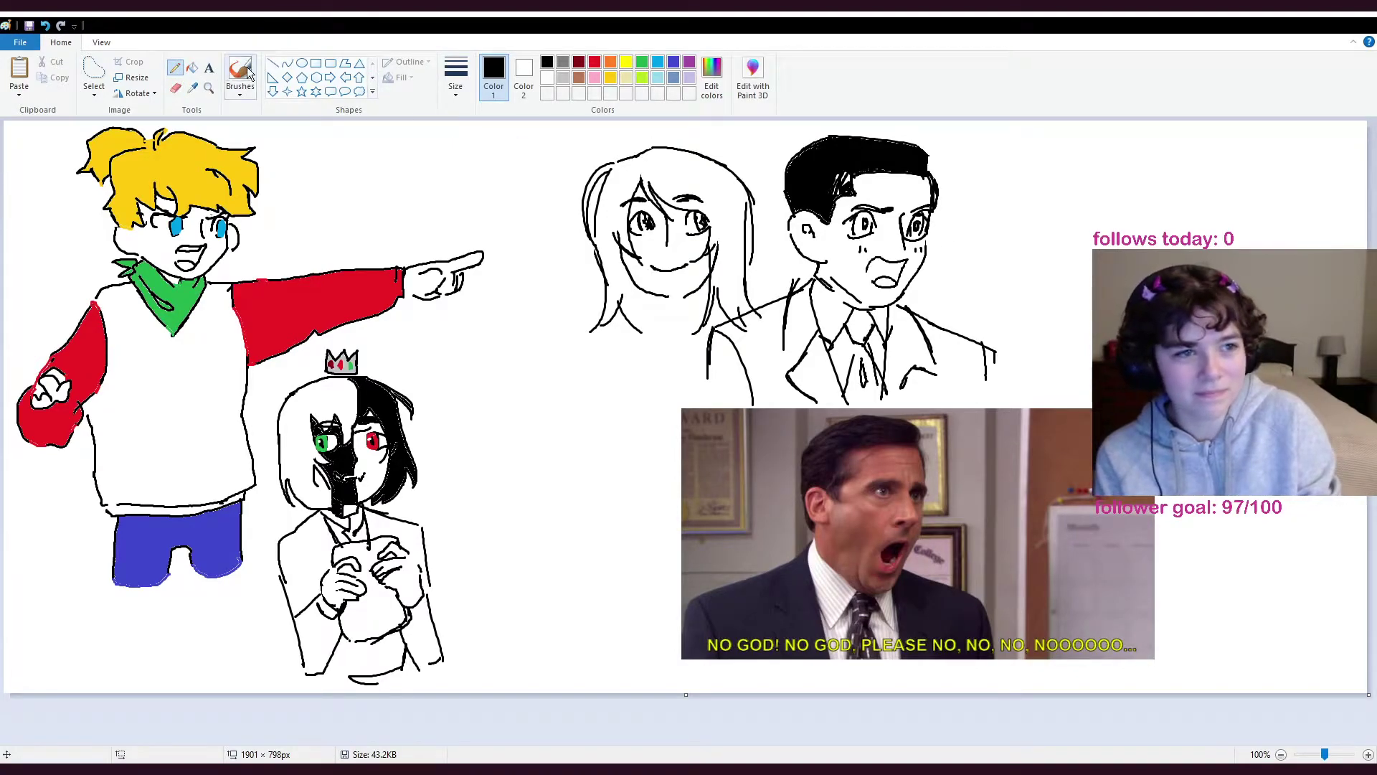
{"action": "left_click", "coordinate": [209, 68]}
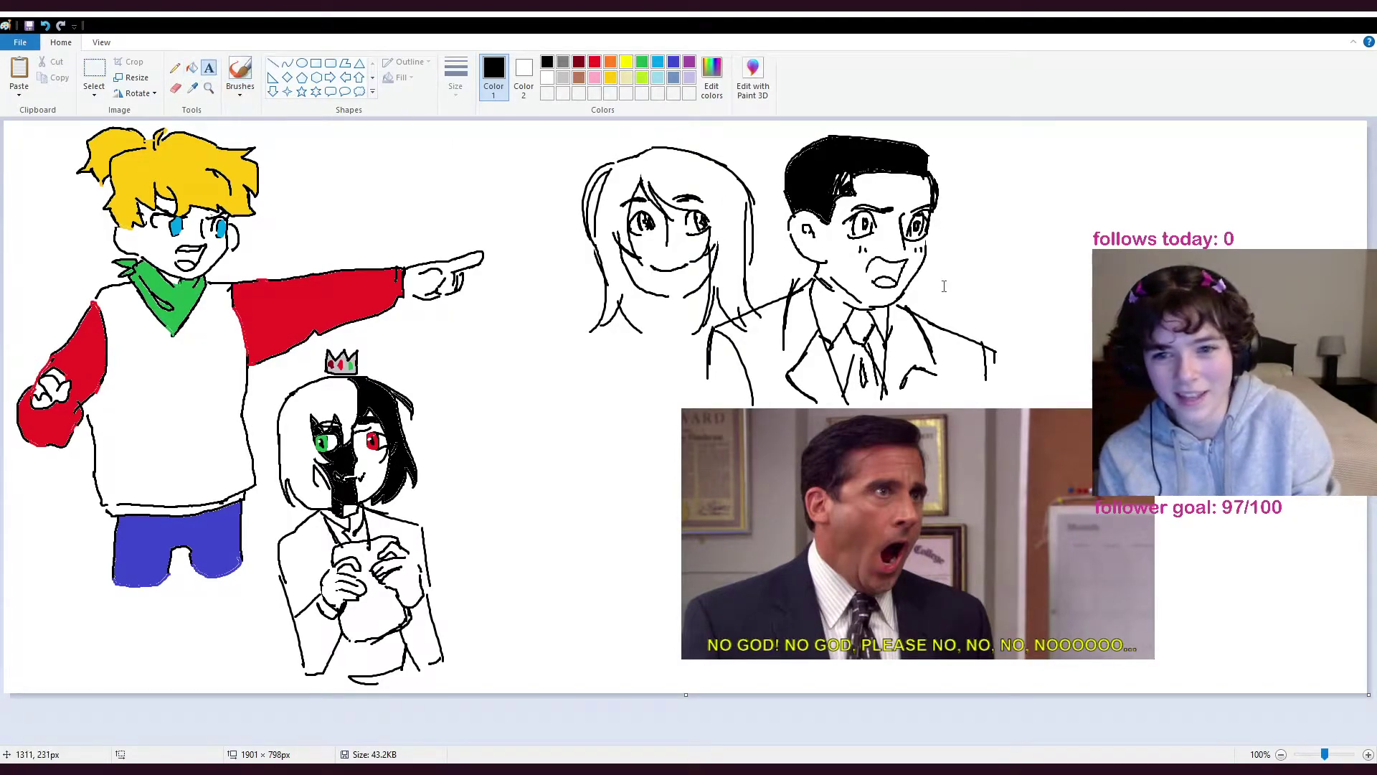
{"action": "left_click", "coordinate": [919, 286]}
{"action": "type", "text": "NO GOD!@"}
{"action": "key", "text": "BackSpace"}
{"action": "type", "text": "NO GOD!"}
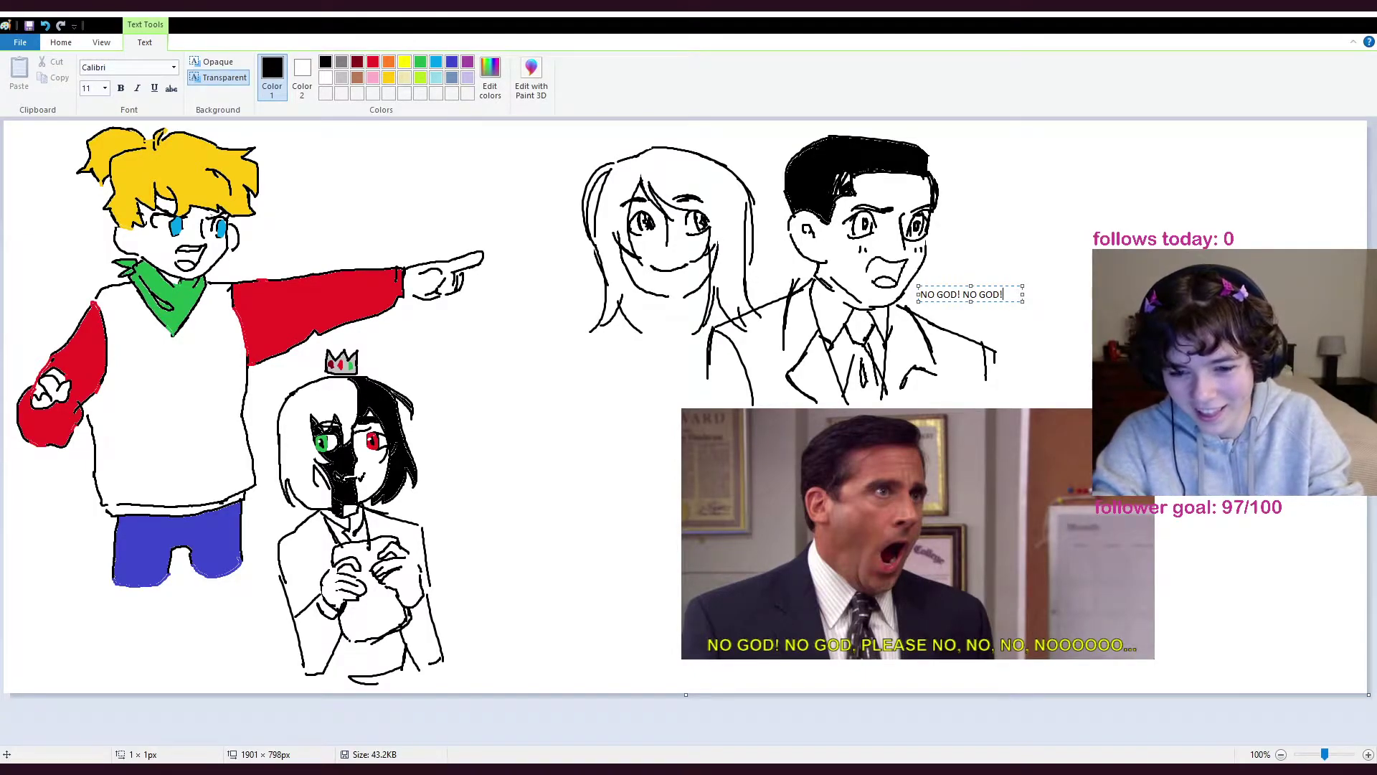
{"action": "type", "text": " PLEASE, NO NO NO"}
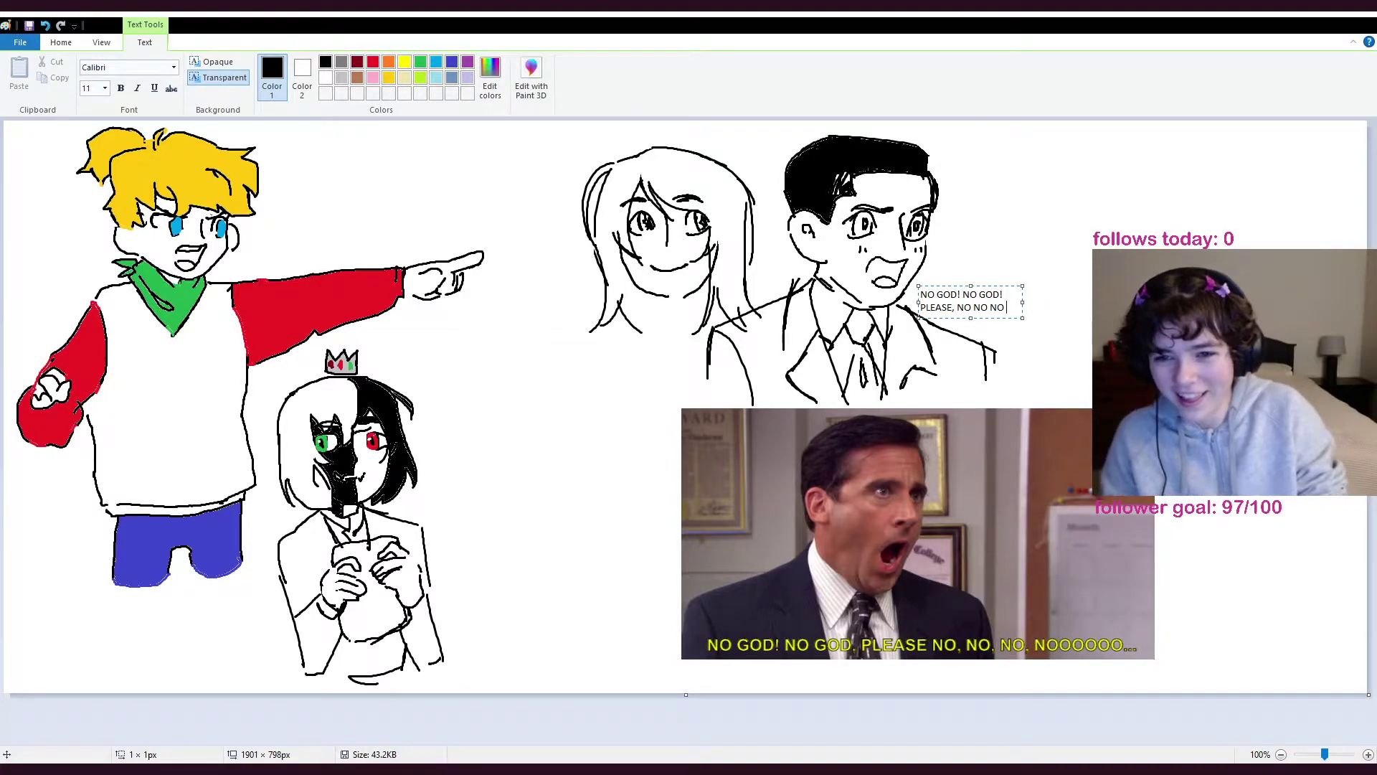
{"action": "key", "text": "Return"}
{"action": "left_click", "coordinate": [421, 144]}
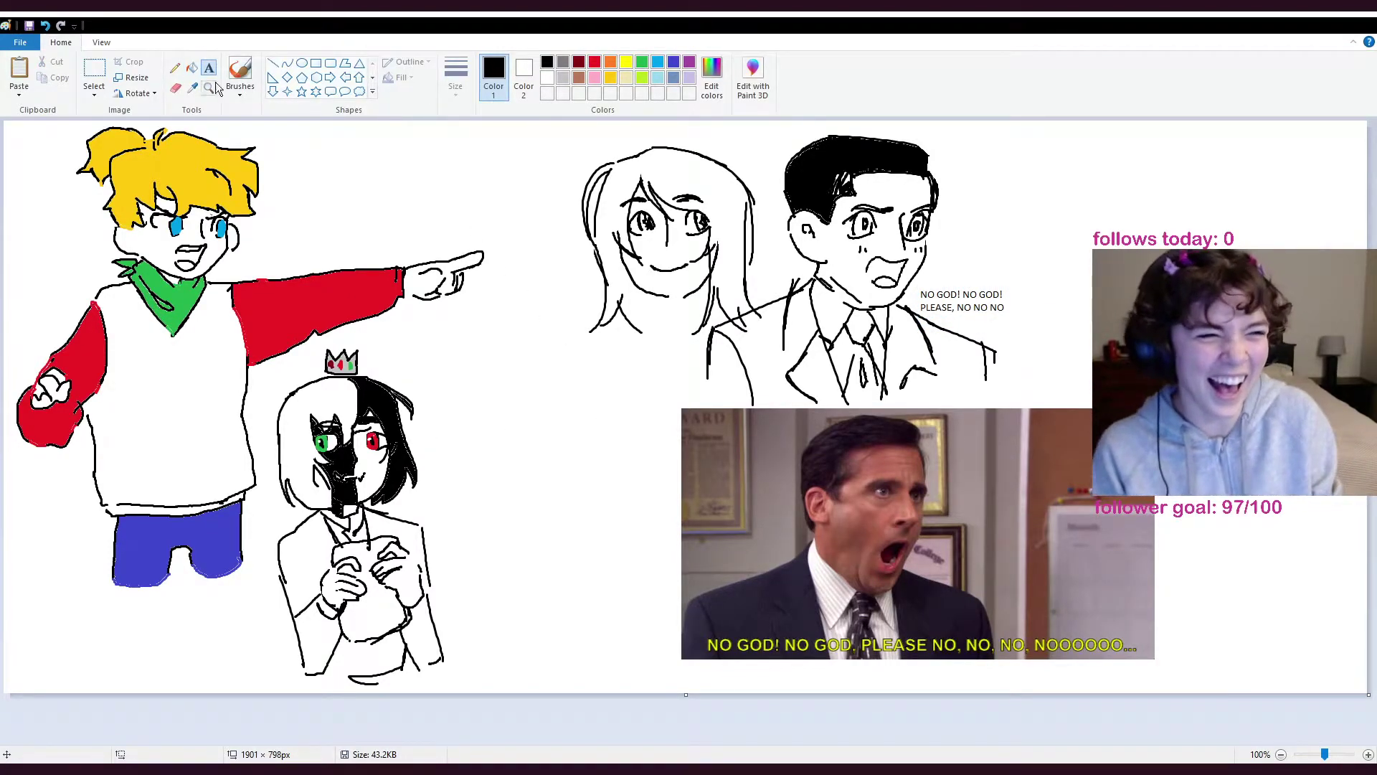
- Paint over part of the white strand highlight in the shouting man's hair with the black brush
{"action": "left_click", "coordinate": [240, 72]}
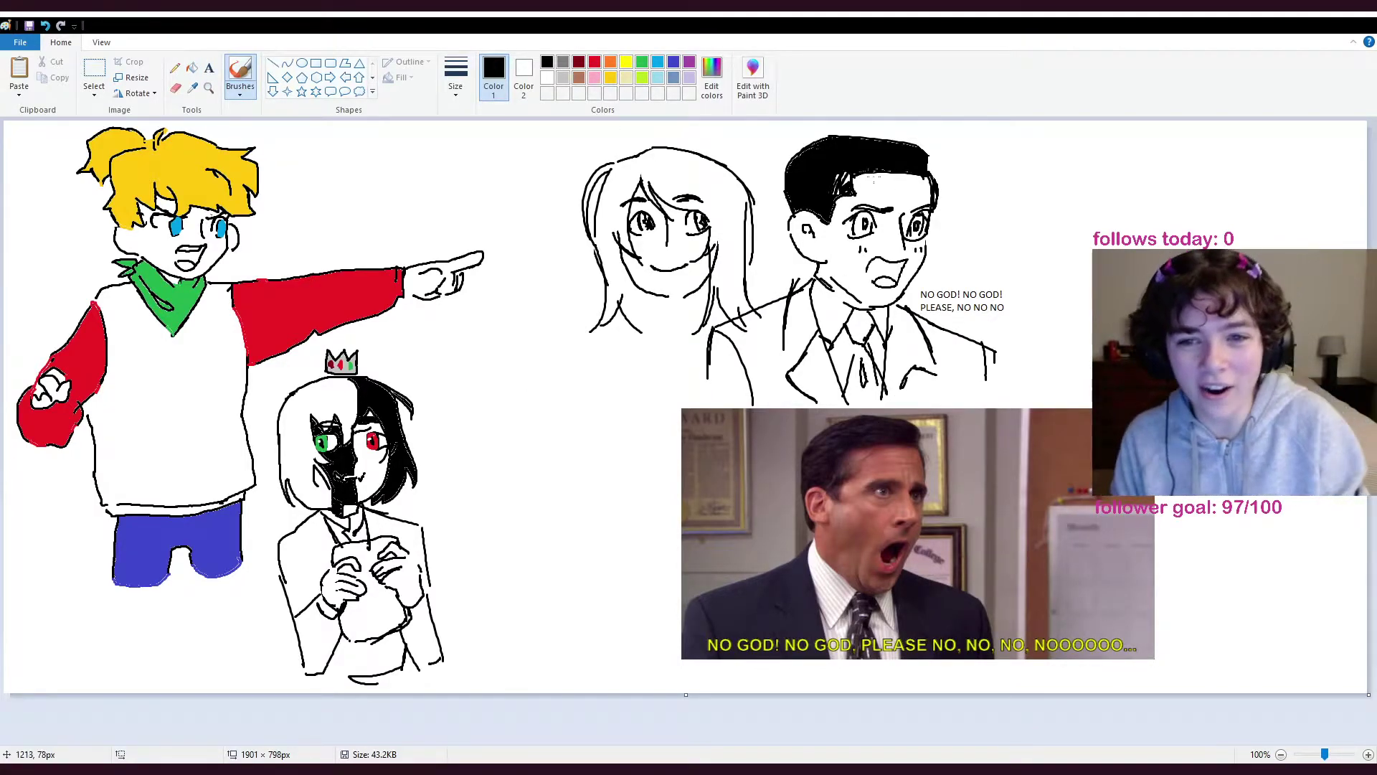
{"action": "left_click_drag", "start_coordinate": [842, 184], "coordinate": [849, 175]}
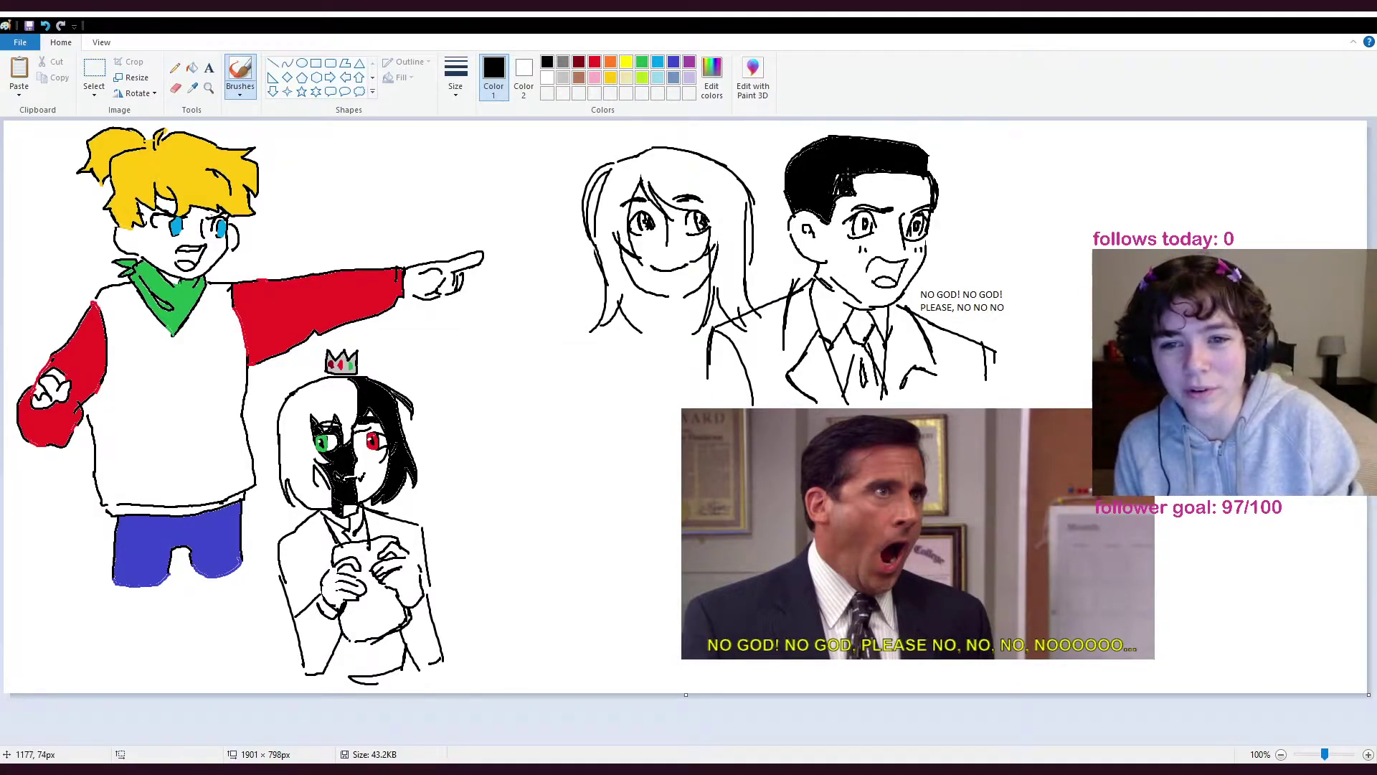
- Try to erase the smiling girl's hair strands that overlap the suited man's shoulder
{"action": "left_click", "coordinate": [175, 88]}
{"action": "mouse_move", "coordinate": [760, 317]}
{"action": "left_mouse_down"}
{"action": "mouse_move", "coordinate": [727, 327]}
{"action": "mouse_move", "coordinate": [748, 336]}
{"action": "mouse_move", "coordinate": [745, 307]}
{"action": "mouse_move", "coordinate": [763, 301]}
{"action": "mouse_move", "coordinate": [719, 318]}
{"action": "mouse_move", "coordinate": [744, 301]}
{"action": "mouse_move", "coordinate": [720, 321]}
{"action": "mouse_move", "coordinate": [758, 301]}
{"action": "mouse_move", "coordinate": [685, 340]}
{"action": "mouse_move", "coordinate": [720, 298]}
{"action": "left_mouse_up"}
{"action": "key", "text": "ctrl+z"}
{"action": "left_click_drag", "start_coordinate": [743, 289], "coordinate": [751, 282]}
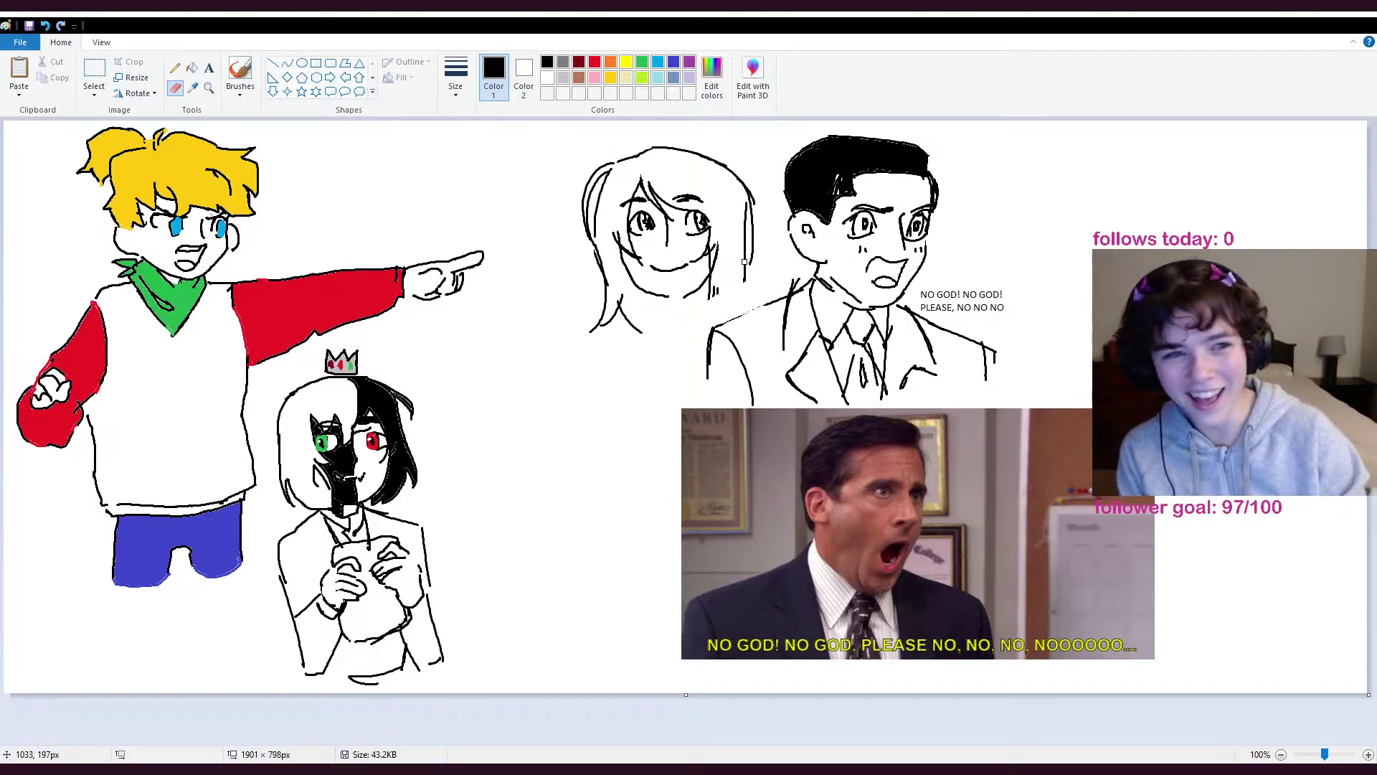
- Undo the erased hair strands, then enclose the smiling girl in a free-form selection and delete her
{"action": "left_click", "coordinate": [94, 95]}
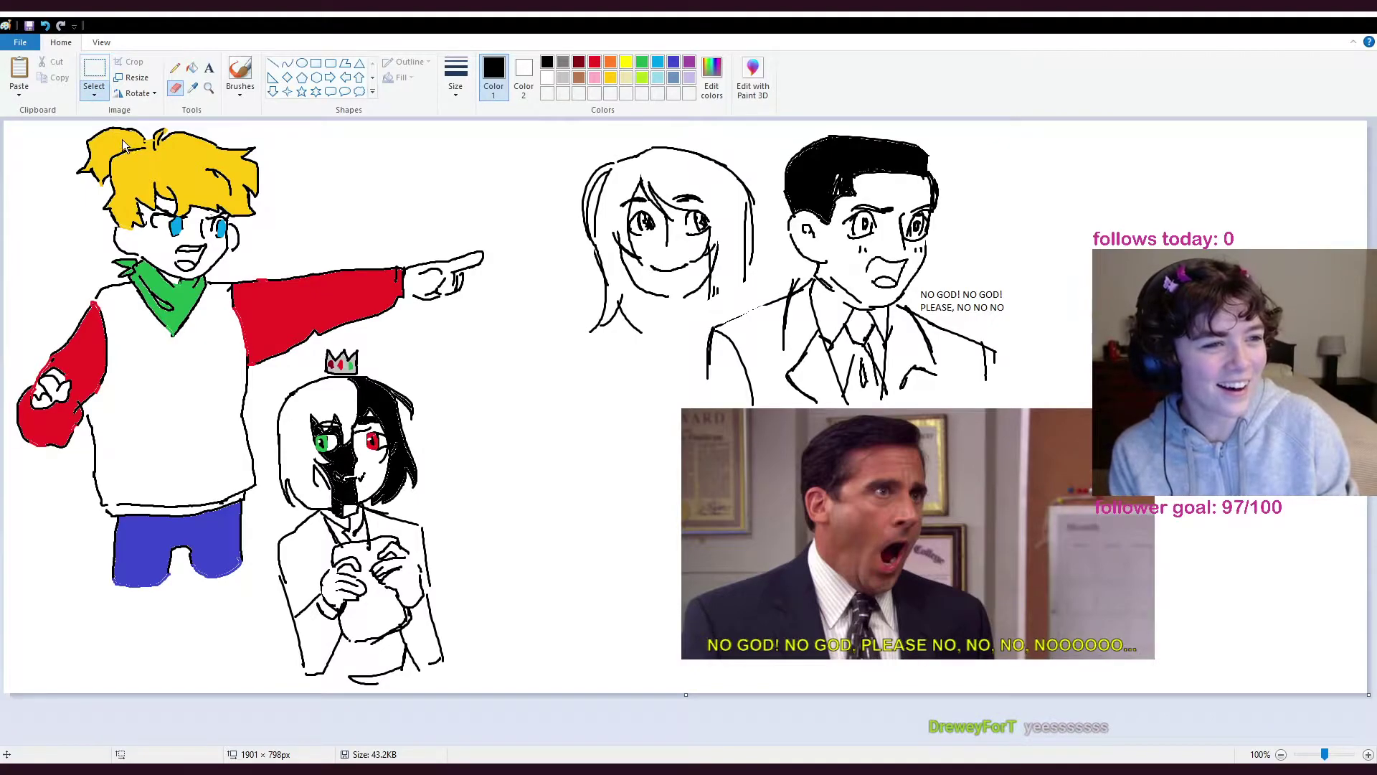
{"action": "left_click", "coordinate": [127, 148]}
{"action": "mouse_move", "coordinate": [768, 266]}
{"action": "left_mouse_down"}
{"action": "mouse_move", "coordinate": [688, 324]}
{"action": "mouse_move", "coordinate": [520, 343]}
{"action": "mouse_move", "coordinate": [566, 105]}
{"action": "left_mouse_up"}
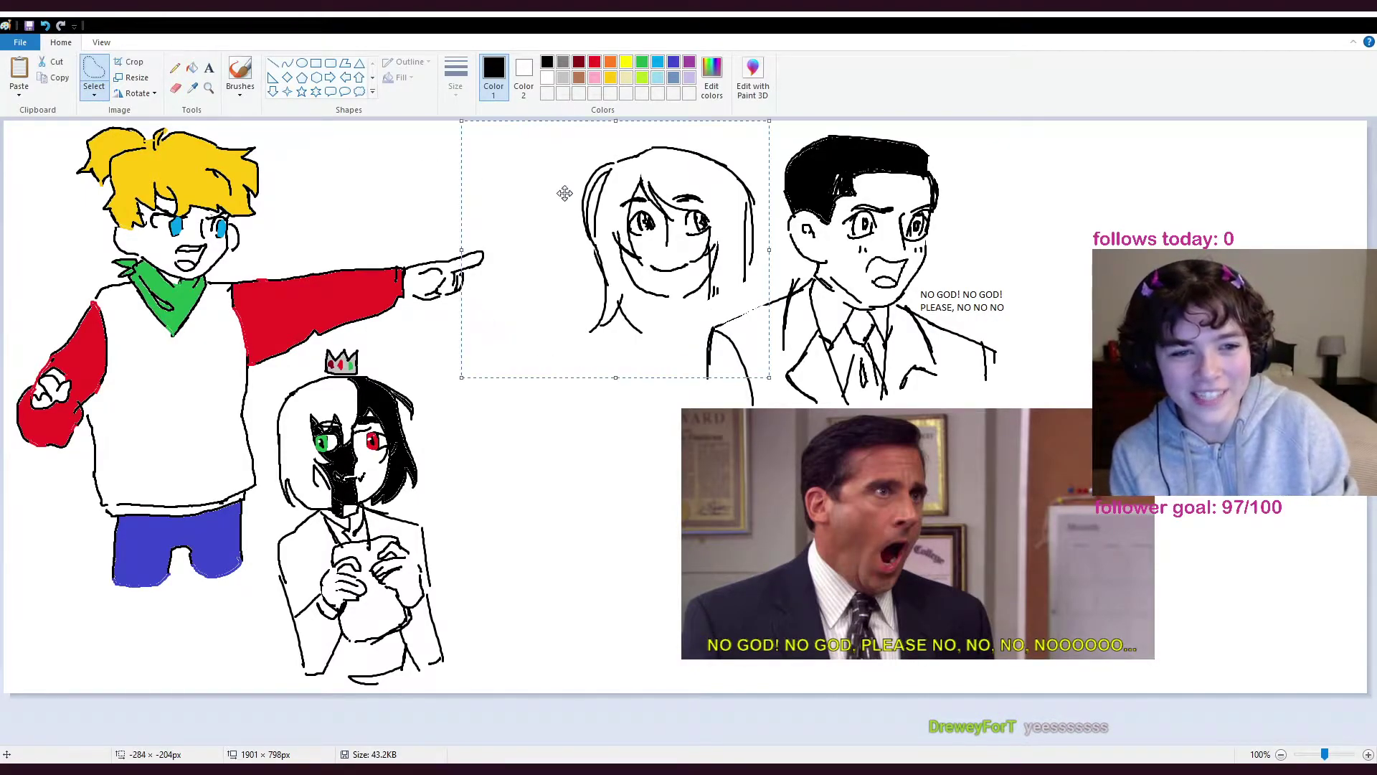
{"action": "key", "text": "ctrl+z"}
{"action": "key", "text": "ctrl+z"}
{"action": "mouse_move", "coordinate": [549, 182]}
{"action": "left_mouse_down"}
{"action": "mouse_move", "coordinate": [643, 364]}
{"action": "mouse_move", "coordinate": [743, 310]}
{"action": "mouse_move", "coordinate": [765, 265]}
{"action": "mouse_move", "coordinate": [748, 141]}
{"action": "mouse_move", "coordinate": [492, 158]}
{"action": "left_mouse_up"}
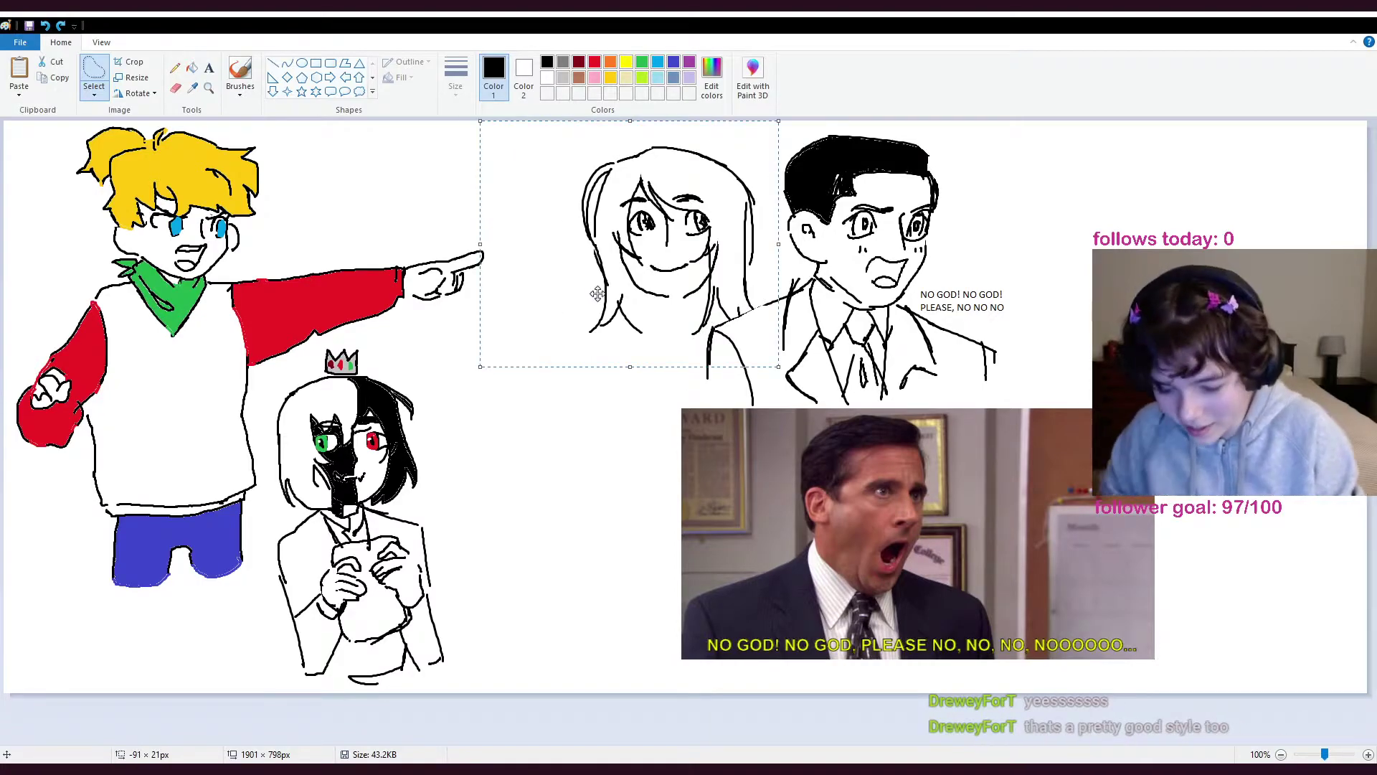
{"action": "key", "text": "Delete"}
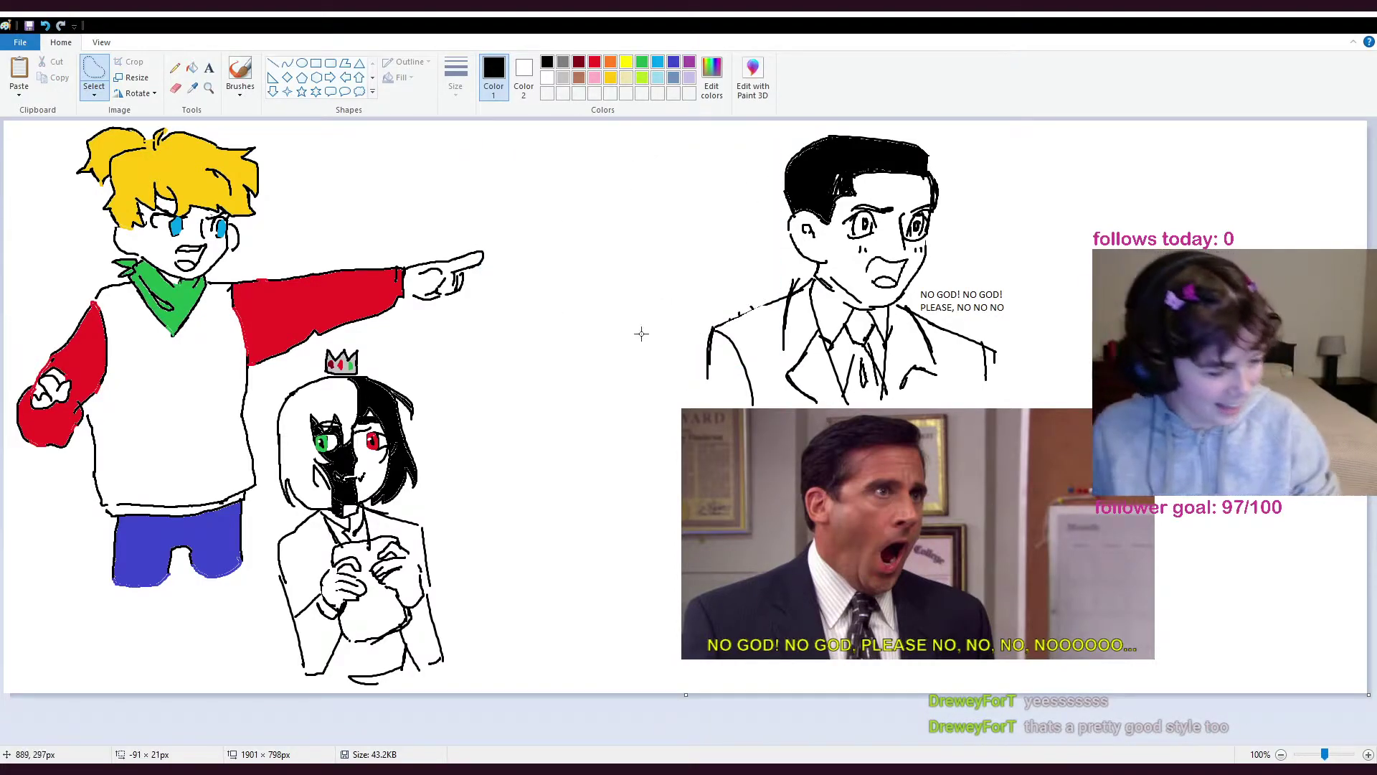
- Erase the stray marks along both of the suited man's shoulder lines
{"action": "left_click", "coordinate": [176, 89]}
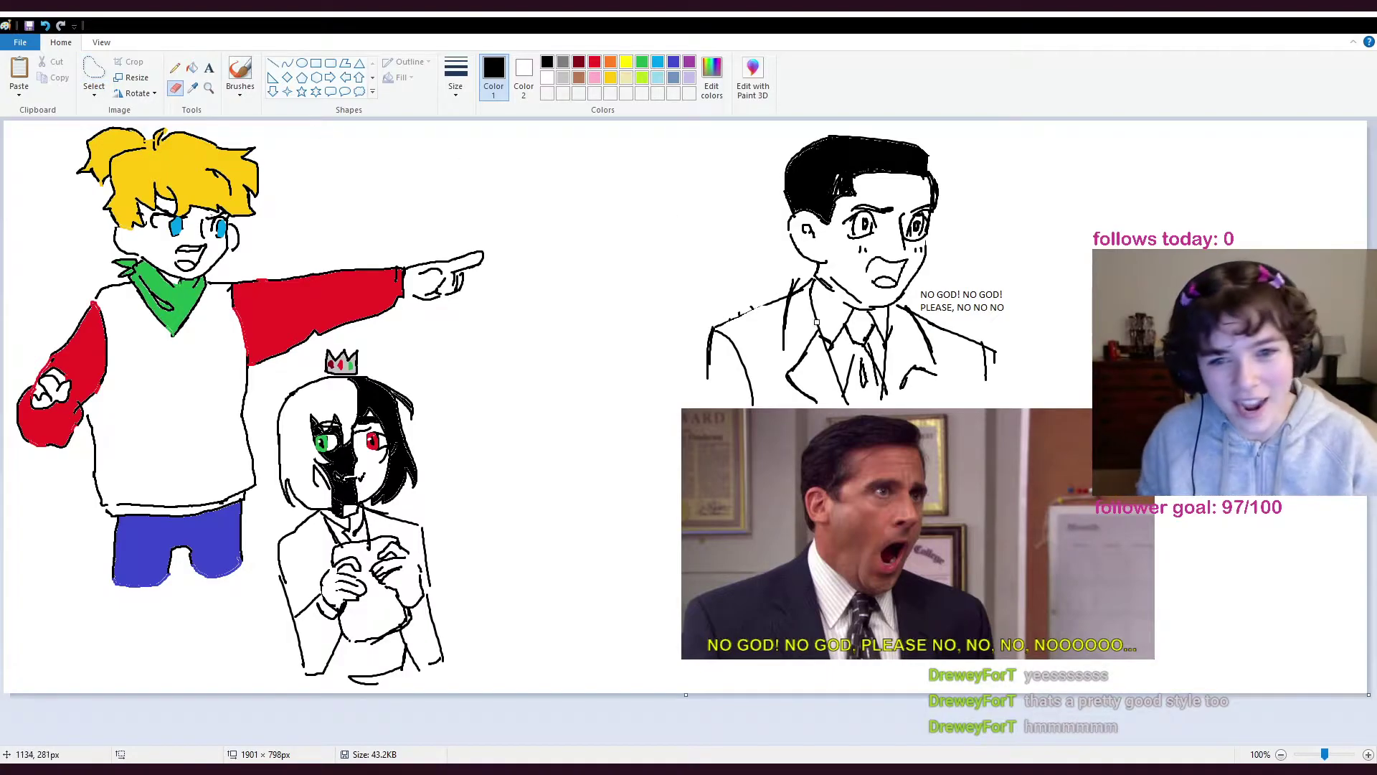
{"action": "left_click_drag", "start_coordinate": [780, 284], "coordinate": [794, 283]}
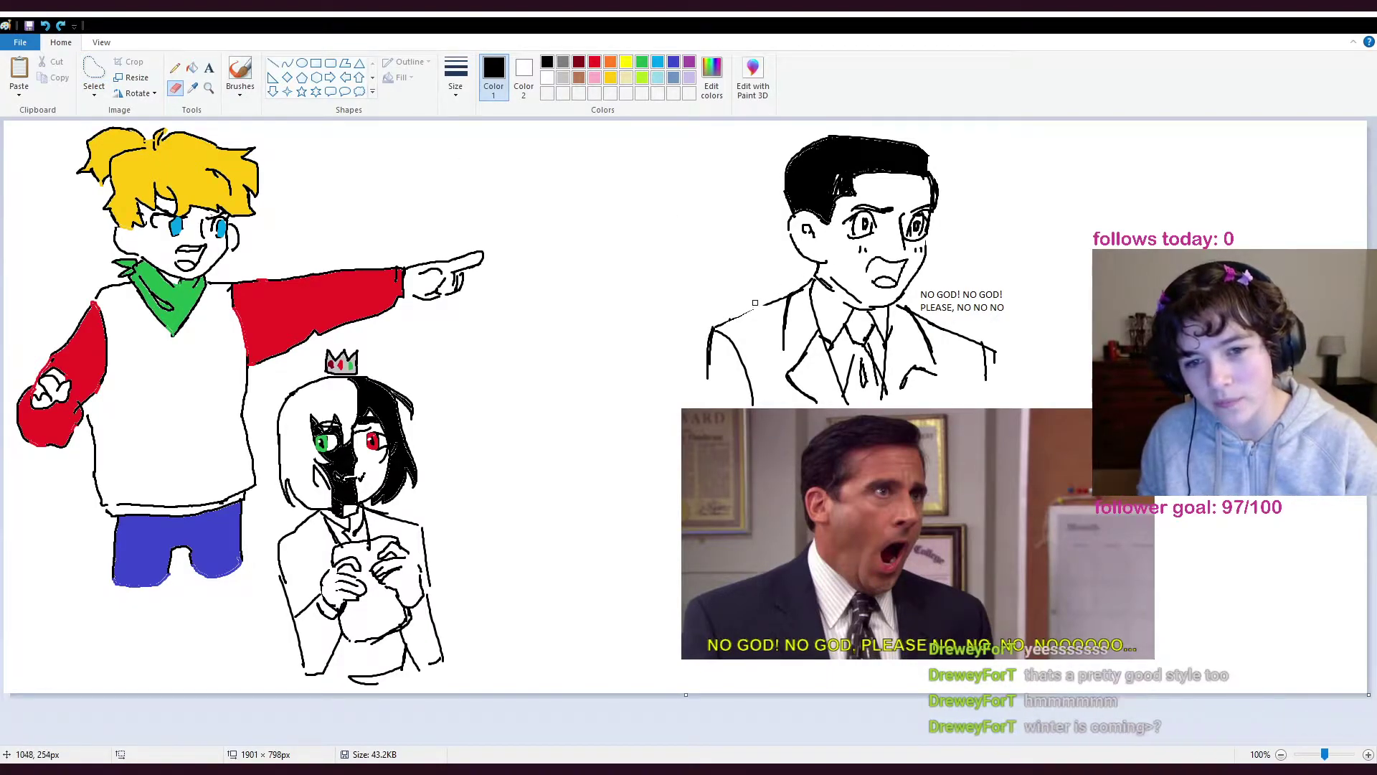
{"action": "left_click_drag", "start_coordinate": [1000, 371], "coordinate": [993, 360]}
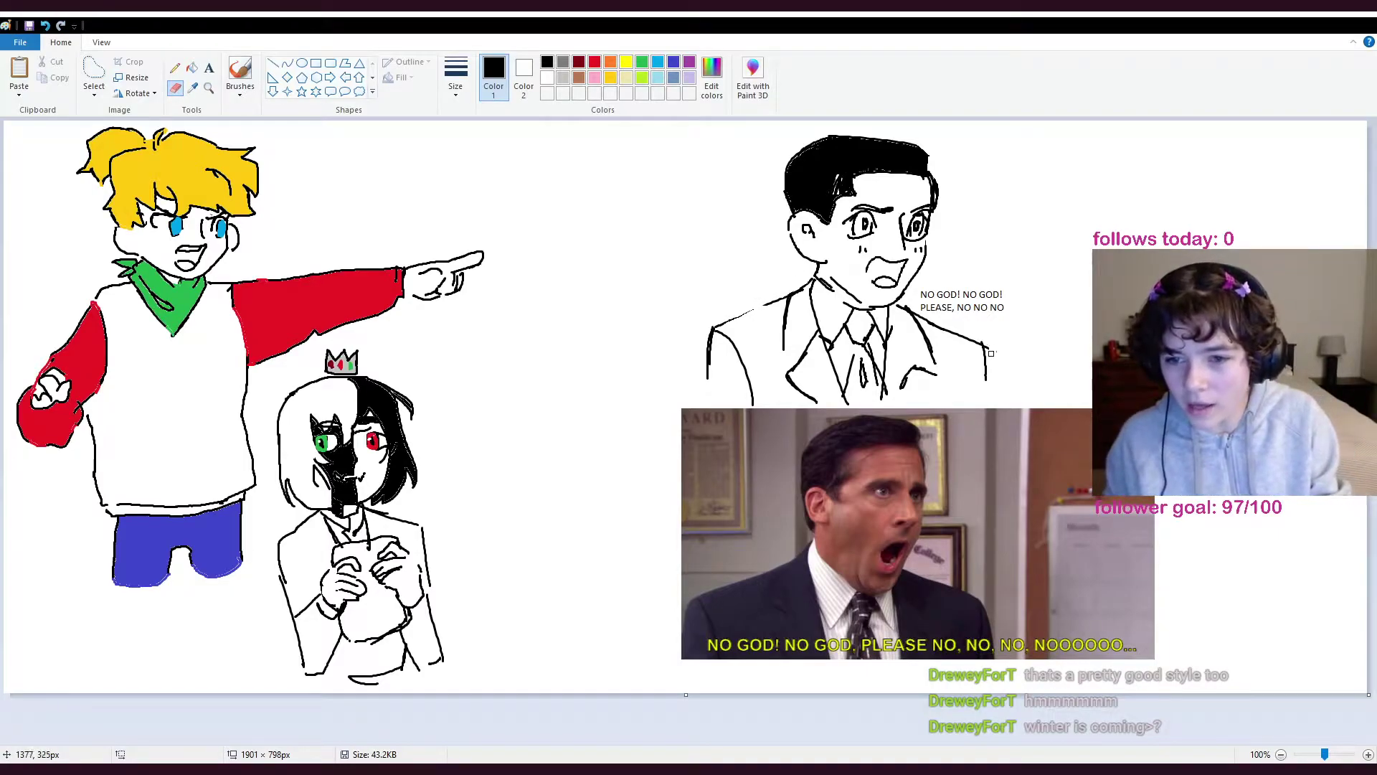
{"action": "left_click", "coordinate": [996, 349]}
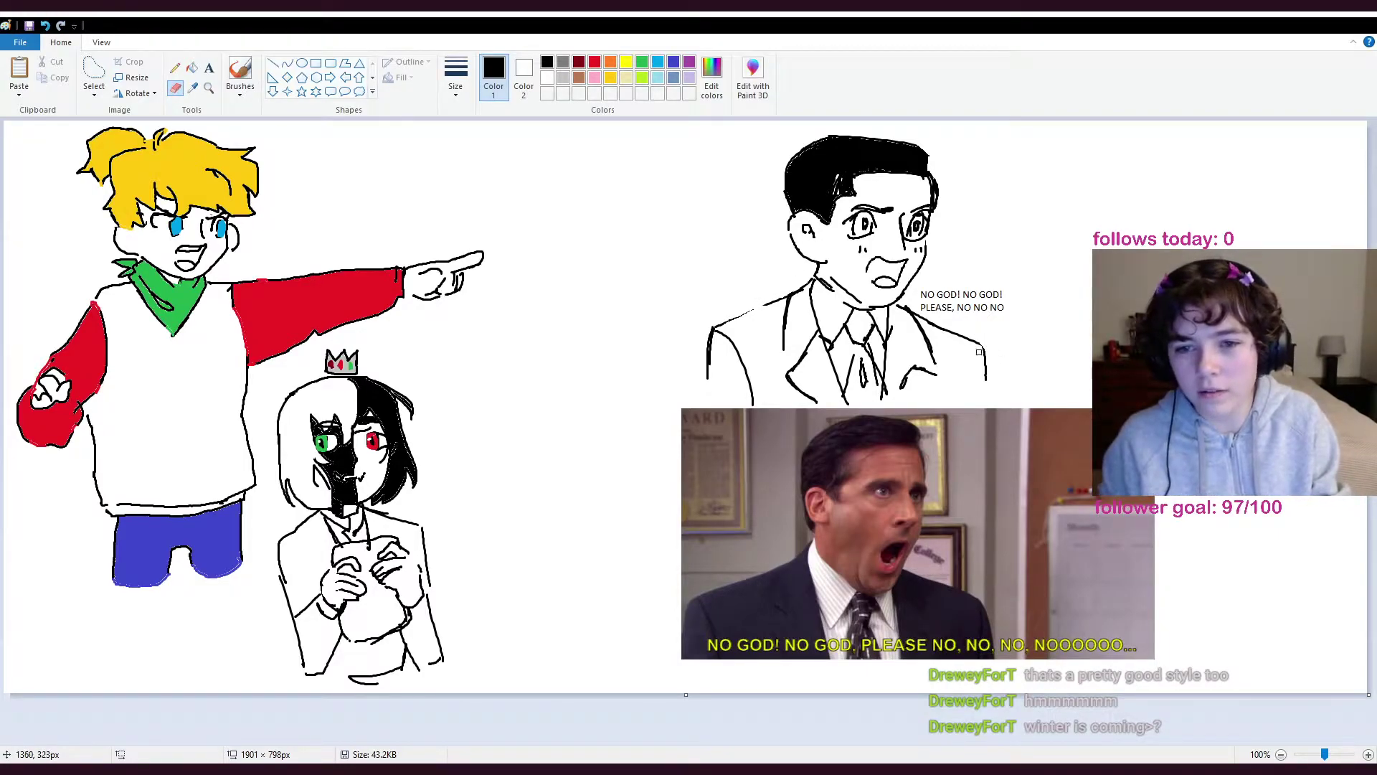
- Enclose the pasted office meme image in a free-form selection and delete it
{"action": "left_click", "coordinate": [94, 72]}
{"action": "mouse_move", "coordinate": [772, 399]}
{"action": "left_mouse_down"}
{"action": "mouse_move", "coordinate": [661, 692]}
{"action": "mouse_move", "coordinate": [1320, 551]}
{"action": "mouse_move", "coordinate": [1067, 376]}
{"action": "mouse_move", "coordinate": [789, 398]}
{"action": "left_mouse_up"}
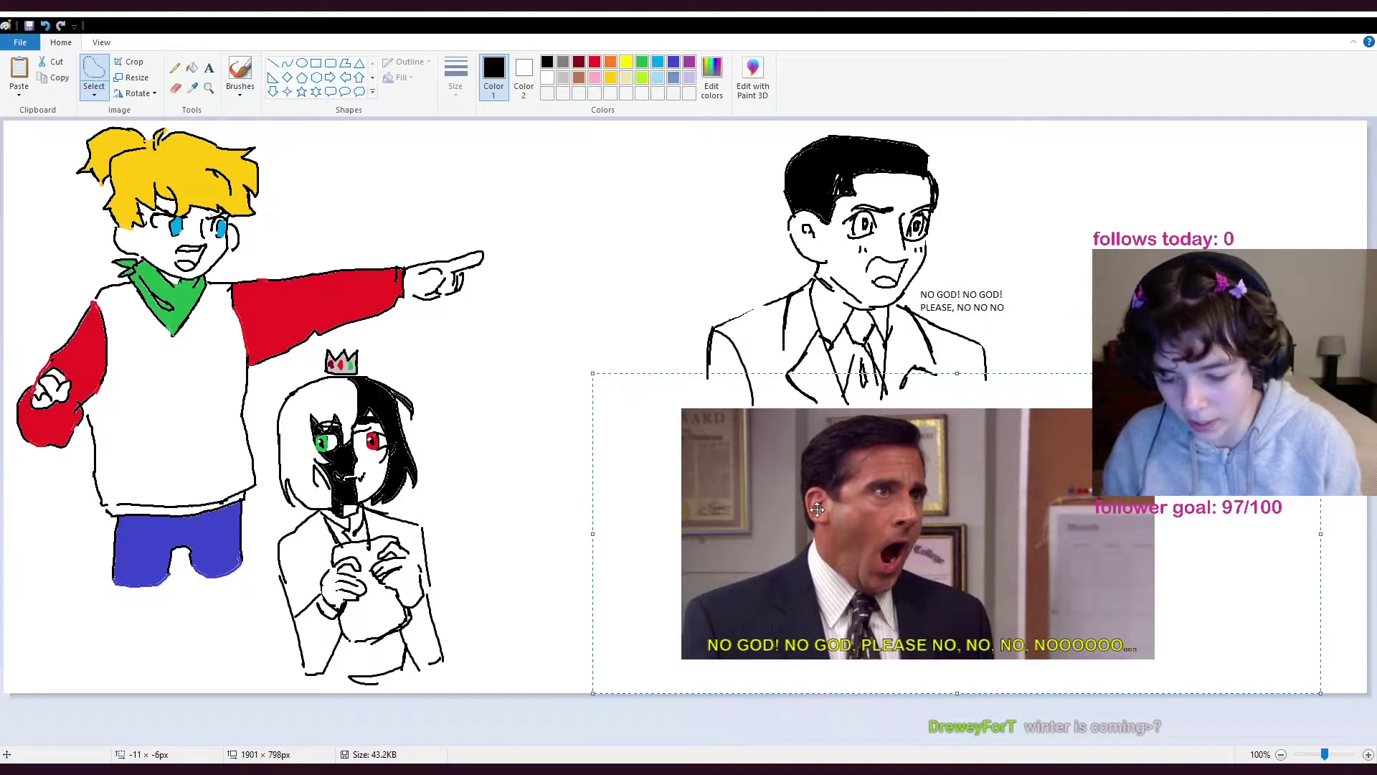
{"action": "key", "text": "Delete"}
- Select the suited man together with his text and move them left, next to the pointing character's hand
{"action": "mouse_move", "coordinate": [917, 452]}
{"action": "left_mouse_down"}
{"action": "mouse_move", "coordinate": [790, 437]}
{"action": "mouse_move", "coordinate": [959, 92]}
{"action": "mouse_move", "coordinate": [1050, 503]}
{"action": "left_mouse_up"}
{"action": "mouse_move", "coordinate": [964, 190]}
{"action": "left_mouse_down"}
{"action": "mouse_move", "coordinate": [816, 183]}
{"action": "mouse_move", "coordinate": [915, 193]}
{"action": "left_mouse_up"}
{"action": "left_click", "coordinate": [753, 382]}
{"action": "mouse_move", "coordinate": [755, 270]}
{"action": "left_mouse_down"}
{"action": "mouse_move", "coordinate": [655, 326]}
{"action": "mouse_move", "coordinate": [648, 403]}
{"action": "mouse_move", "coordinate": [856, 445]}
{"action": "mouse_move", "coordinate": [1015, 387]}
{"action": "mouse_move", "coordinate": [976, 272]}
{"action": "mouse_move", "coordinate": [846, 118]}
{"action": "mouse_move", "coordinate": [646, 160]}
{"action": "mouse_move", "coordinate": [790, 186]}
{"action": "mouse_move", "coordinate": [569, 186]}
{"action": "left_mouse_up"}
{"action": "left_click", "coordinate": [773, 511]}
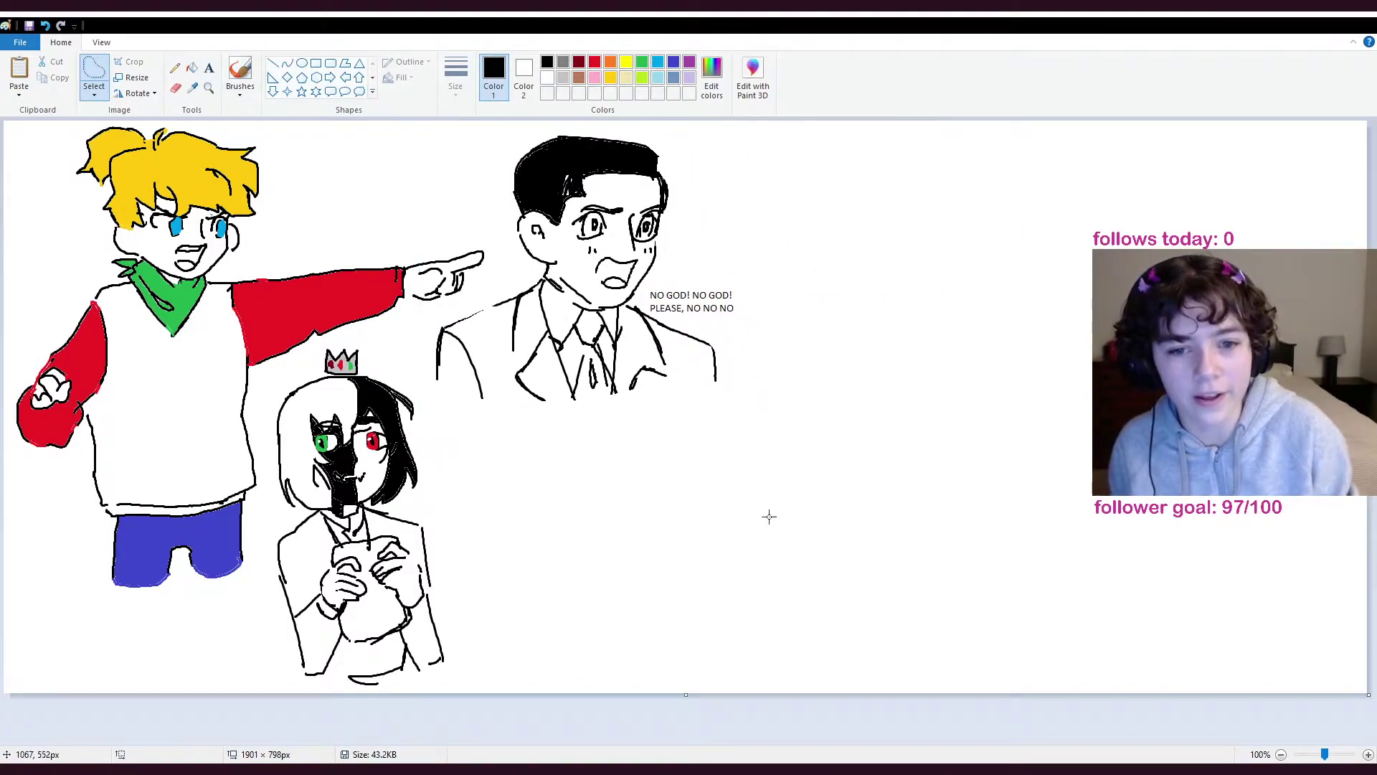
- Paste the "BRACE YOURSELF, WINTER IS COMING" meme image, shrink it to about two thirds and place it in the empty lower canvas area
{"action": "left_click", "coordinate": [236, 72]}
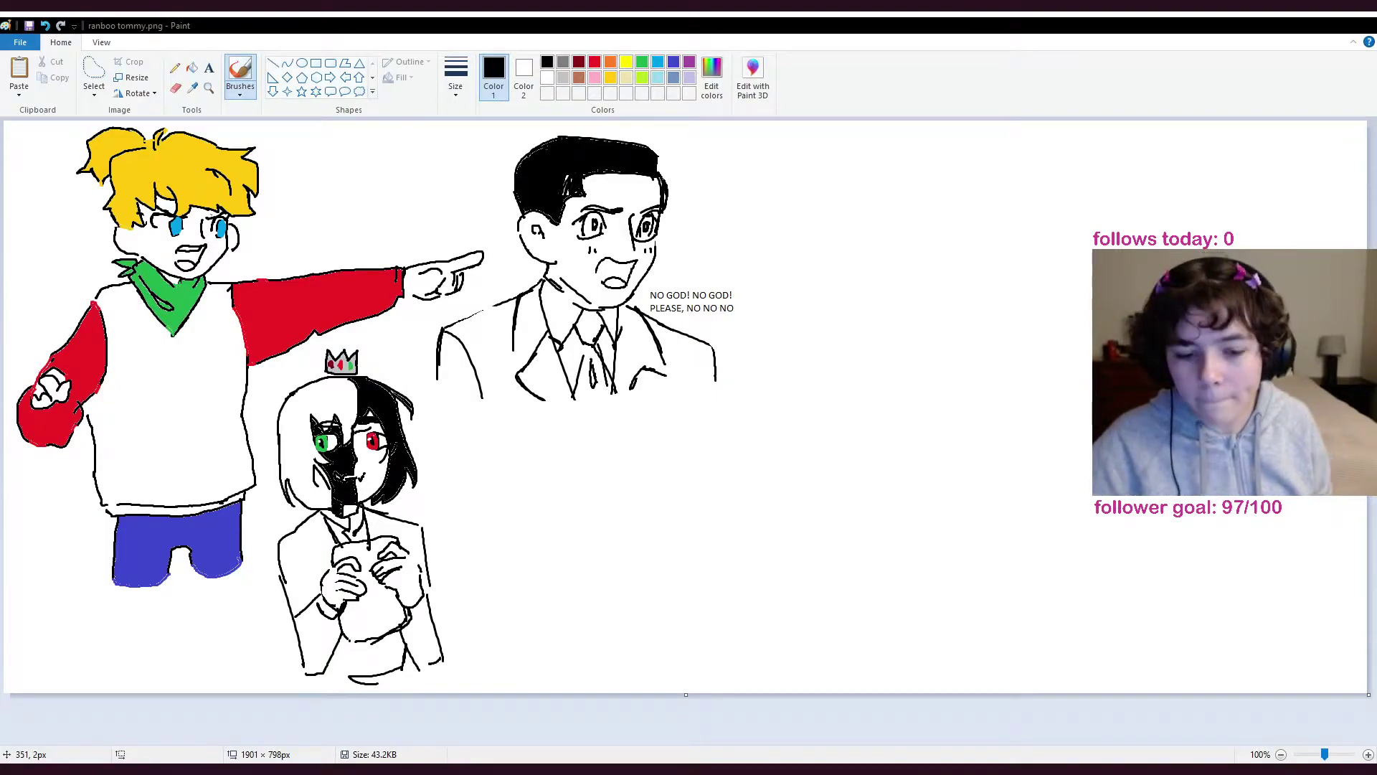
{"action": "key", "text": "ctrl+v"}
{"action": "left_click_drag", "start_coordinate": [315, 249], "coordinate": [1118, 341]}
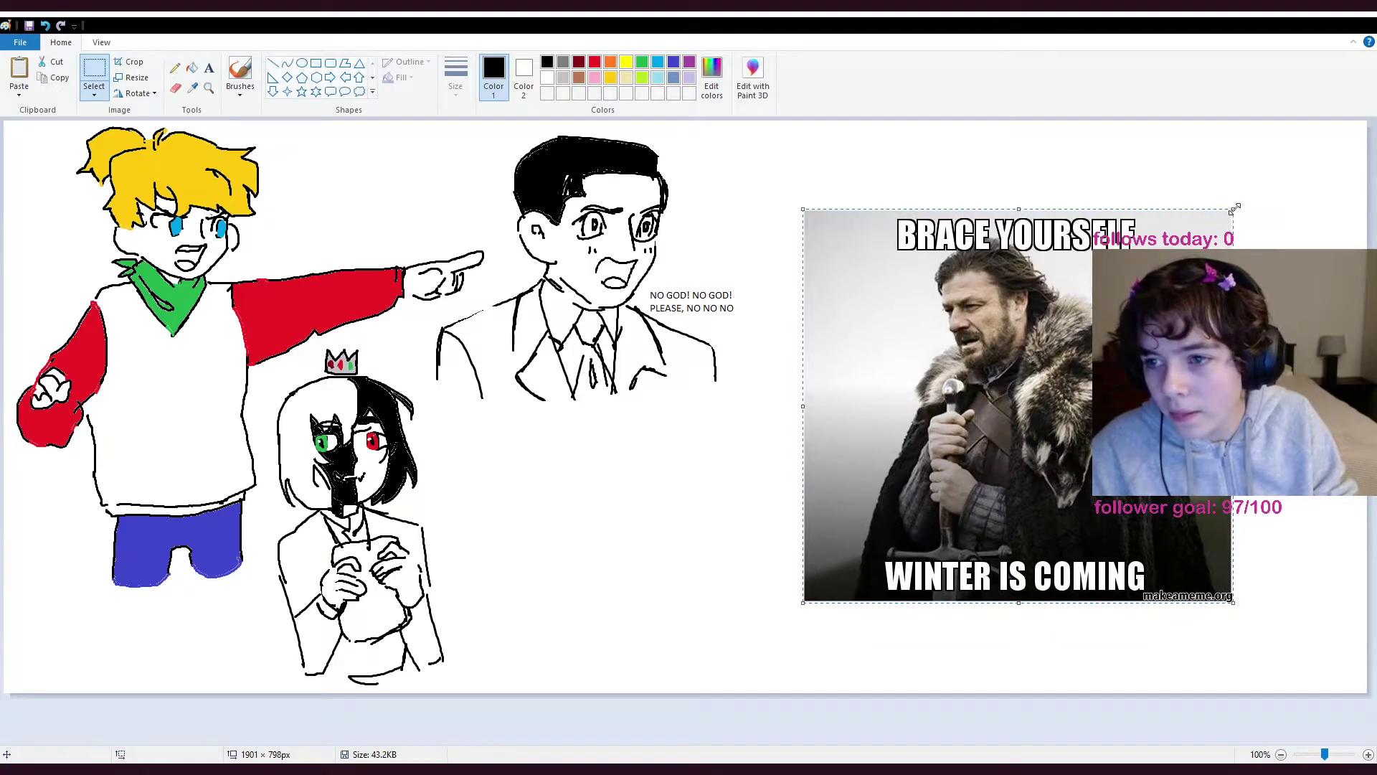
{"action": "left_click_drag", "start_coordinate": [1233, 208], "coordinate": [1090, 350]}
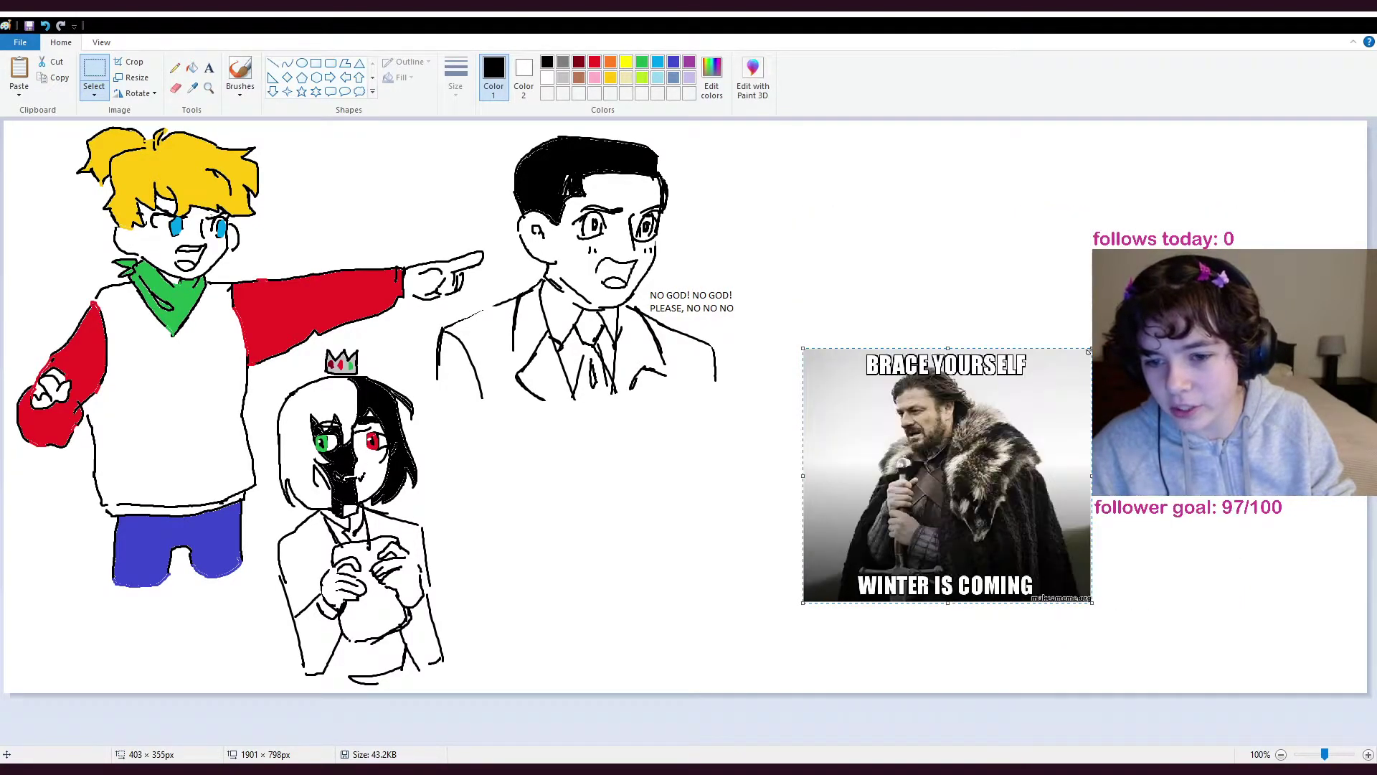
{"action": "left_click_drag", "start_coordinate": [969, 440], "coordinate": [905, 485]}
{"action": "left_click_drag", "start_coordinate": [1025, 521], "coordinate": [966, 538]}
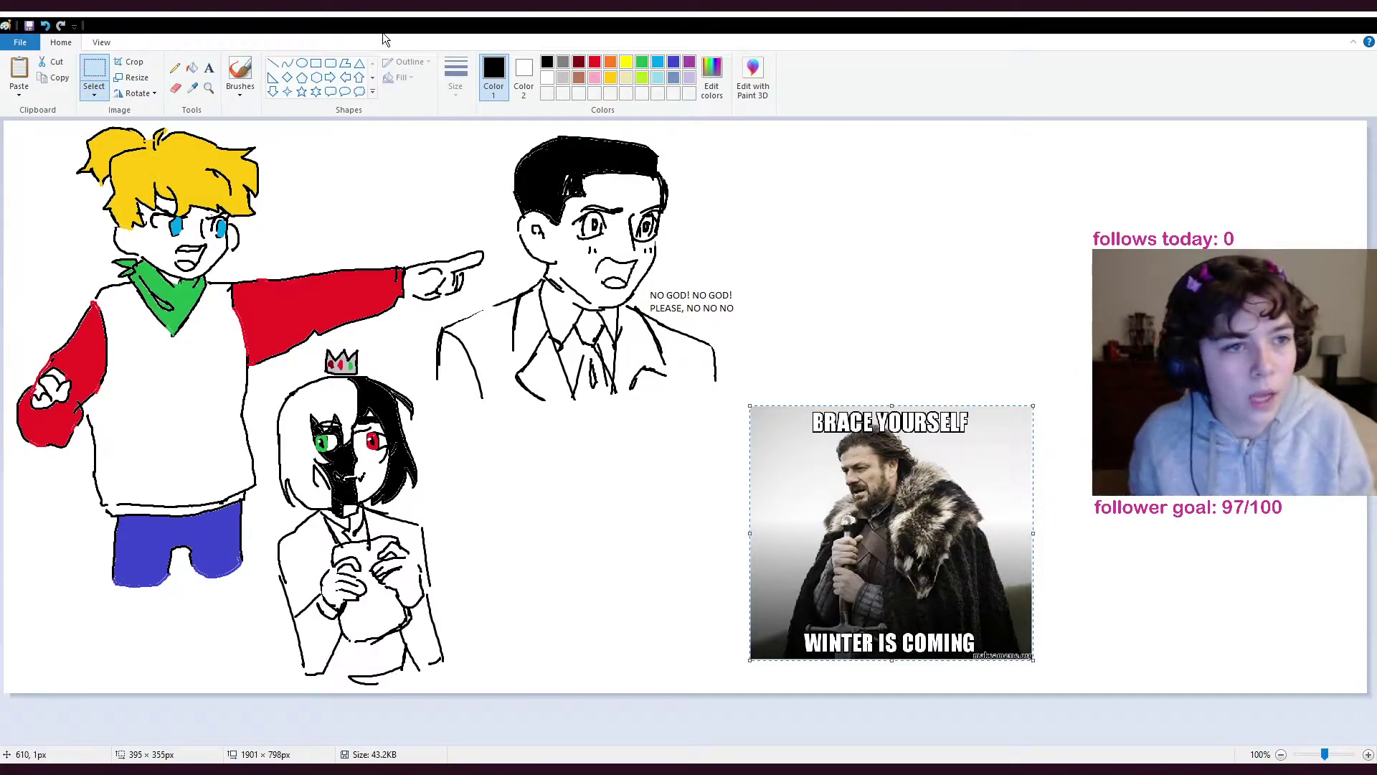
- Brush the cloaked man's head outline and swept-back hair in black above the meme image, undoing unwanted strokes
{"action": "left_click", "coordinate": [240, 70]}
{"action": "mouse_move", "coordinate": [927, 172]}
{"action": "left_mouse_down"}
{"action": "mouse_move", "coordinate": [867, 169]}
{"action": "mouse_move", "coordinate": [888, 148]}
{"action": "mouse_move", "coordinate": [852, 157]}
{"action": "mouse_move", "coordinate": [869, 216]}
{"action": "mouse_move", "coordinate": [905, 200]}
{"action": "left_mouse_up"}
{"action": "key", "text": "ctrl+z"}
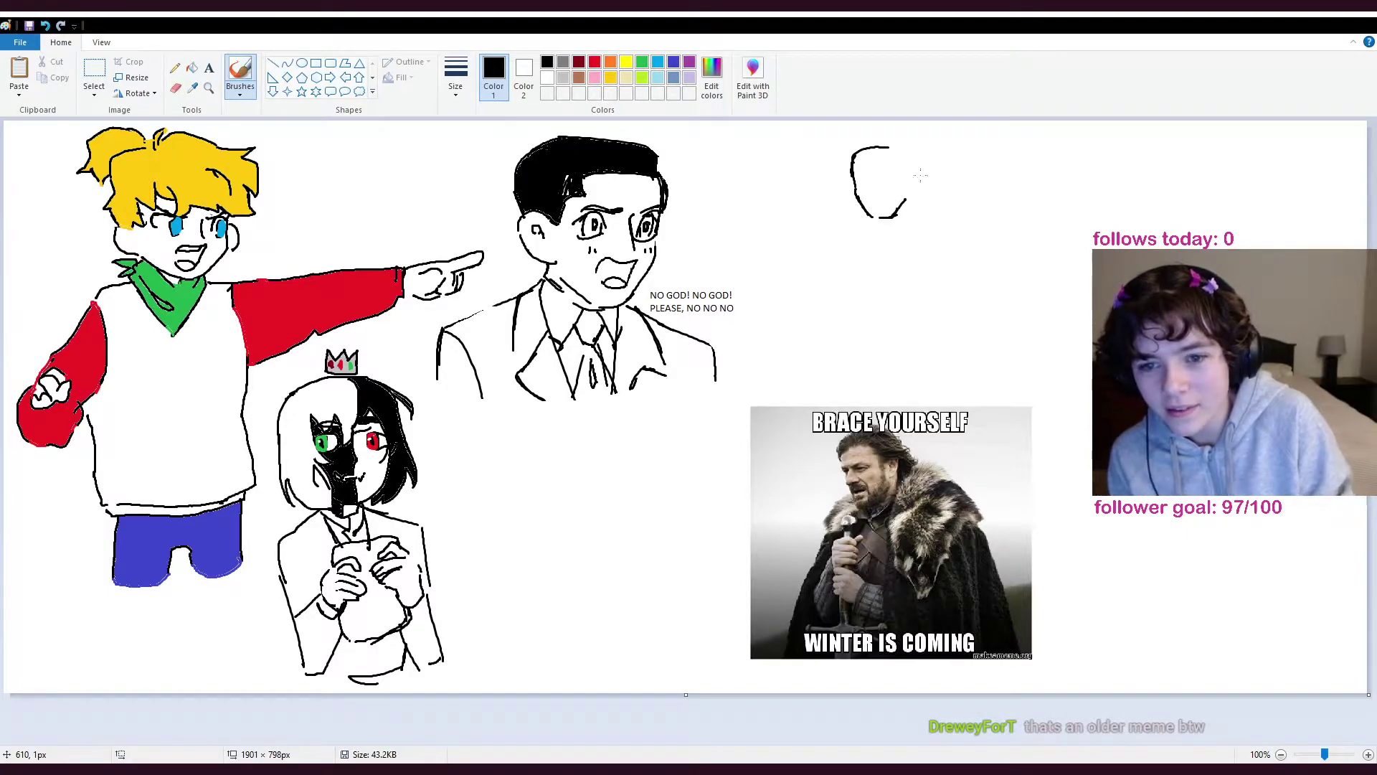
{"action": "mouse_move", "coordinate": [901, 148]}
{"action": "left_mouse_down"}
{"action": "mouse_move", "coordinate": [933, 200]}
{"action": "mouse_move", "coordinate": [941, 180]}
{"action": "mouse_move", "coordinate": [919, 178]}
{"action": "mouse_move", "coordinate": [935, 194]}
{"action": "mouse_move", "coordinate": [946, 176]}
{"action": "mouse_move", "coordinate": [939, 201]}
{"action": "mouse_move", "coordinate": [895, 217]}
{"action": "left_mouse_up"}
{"action": "key", "text": "ctrl+z"}
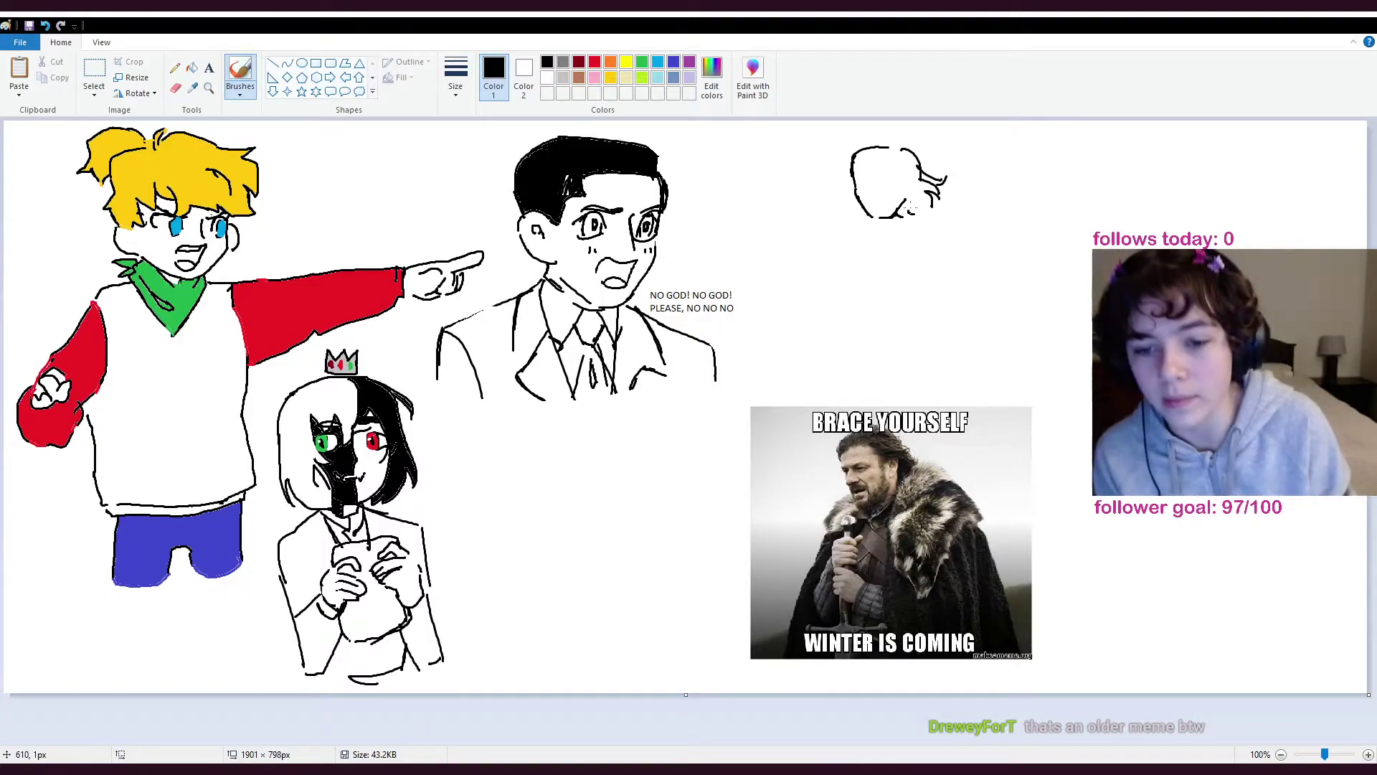
{"action": "left_click_drag", "start_coordinate": [909, 176], "coordinate": [910, 195]}
{"action": "key", "text": "ctrl+z"}
{"action": "mouse_move", "coordinate": [854, 156]}
{"action": "left_mouse_down"}
{"action": "mouse_move", "coordinate": [881, 159]}
{"action": "mouse_move", "coordinate": [848, 167]}
{"action": "mouse_move", "coordinate": [895, 136]}
{"action": "mouse_move", "coordinate": [936, 173]}
{"action": "mouse_move", "coordinate": [907, 164]}
{"action": "left_mouse_up"}
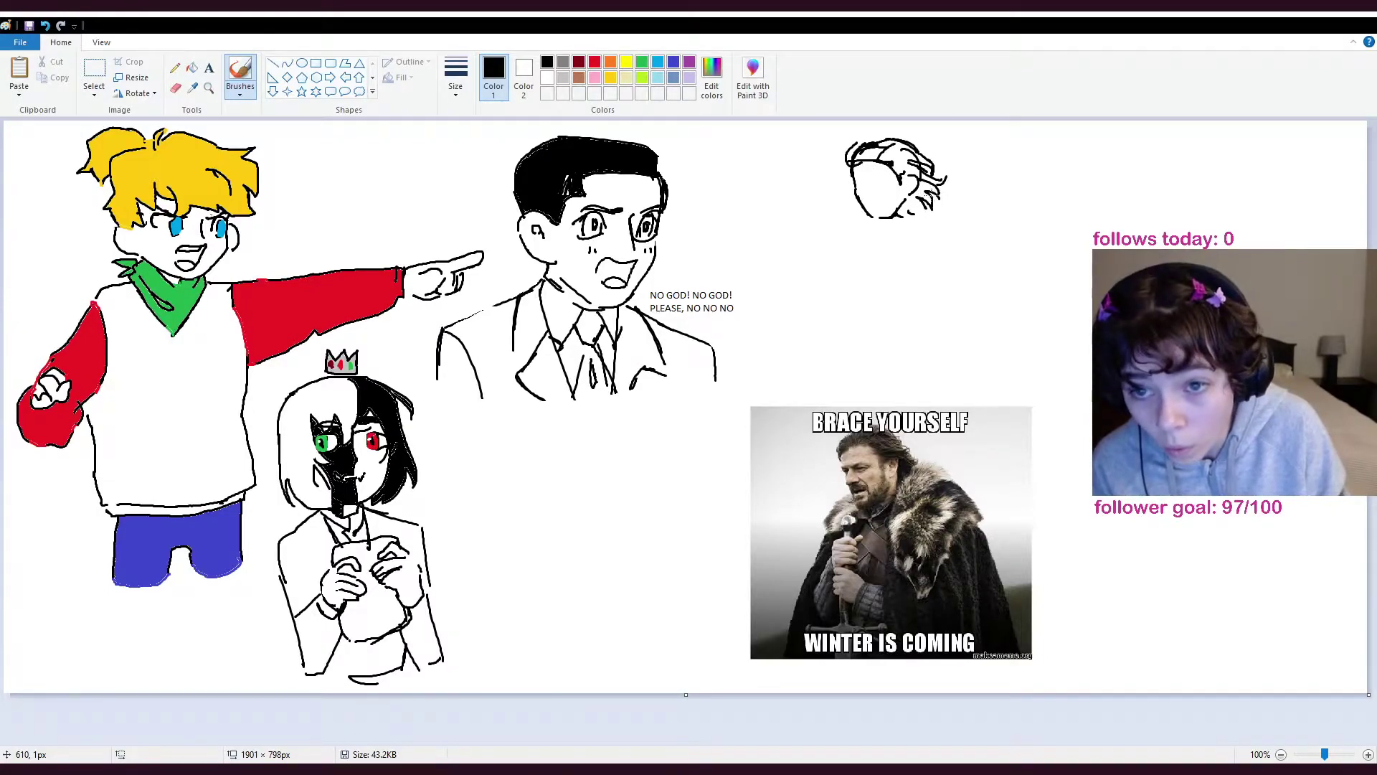
- Draw the man's fur collar and his two stacked hands gripping the round-topped sword hilt below the head
{"action": "mouse_move", "coordinate": [939, 199]}
{"action": "left_mouse_down"}
{"action": "mouse_move", "coordinate": [956, 226]}
{"action": "mouse_move", "coordinate": [840, 226]}
{"action": "mouse_move", "coordinate": [870, 228]}
{"action": "mouse_move", "coordinate": [855, 211]}
{"action": "mouse_move", "coordinate": [854, 230]}
{"action": "mouse_move", "coordinate": [836, 230]}
{"action": "mouse_move", "coordinate": [866, 246]}
{"action": "mouse_move", "coordinate": [834, 244]}
{"action": "mouse_move", "coordinate": [895, 244]}
{"action": "mouse_move", "coordinate": [834, 249]}
{"action": "mouse_move", "coordinate": [866, 225]}
{"action": "mouse_move", "coordinate": [872, 255]}
{"action": "mouse_move", "coordinate": [847, 259]}
{"action": "mouse_move", "coordinate": [874, 258]}
{"action": "mouse_move", "coordinate": [860, 270]}
{"action": "mouse_move", "coordinate": [872, 278]}
{"action": "mouse_move", "coordinate": [876, 258]}
{"action": "mouse_move", "coordinate": [873, 285]}
{"action": "mouse_move", "coordinate": [851, 278]}
{"action": "mouse_move", "coordinate": [889, 304]}
{"action": "left_mouse_up"}
{"action": "key", "text": "ctrl+z"}
{"action": "mouse_move", "coordinate": [849, 288]}
{"action": "left_mouse_down"}
{"action": "mouse_move", "coordinate": [875, 294]}
{"action": "mouse_move", "coordinate": [862, 310]}
{"action": "mouse_move", "coordinate": [880, 331]}
{"action": "left_mouse_up"}
{"action": "mouse_move", "coordinate": [871, 253]}
{"action": "left_mouse_down"}
{"action": "mouse_move", "coordinate": [884, 267]}
{"action": "mouse_move", "coordinate": [851, 291]}
{"action": "mouse_move", "coordinate": [862, 290]}
{"action": "left_mouse_up"}
{"action": "mouse_move", "coordinate": [827, 335]}
{"action": "left_mouse_down"}
{"action": "mouse_move", "coordinate": [897, 327]}
{"action": "mouse_move", "coordinate": [850, 337]}
{"action": "mouse_move", "coordinate": [865, 339]}
{"action": "left_mouse_up"}
{"action": "key", "text": "ctrl+z"}
{"action": "mouse_move", "coordinate": [853, 234]}
{"action": "left_mouse_down"}
{"action": "mouse_move", "coordinate": [868, 252]}
{"action": "mouse_move", "coordinate": [857, 231]}
{"action": "left_mouse_up"}
- Shade the sword's hilt light grey and draw a black horizontal crossguard beneath the lower hand
{"action": "left_click", "coordinate": [563, 77]}
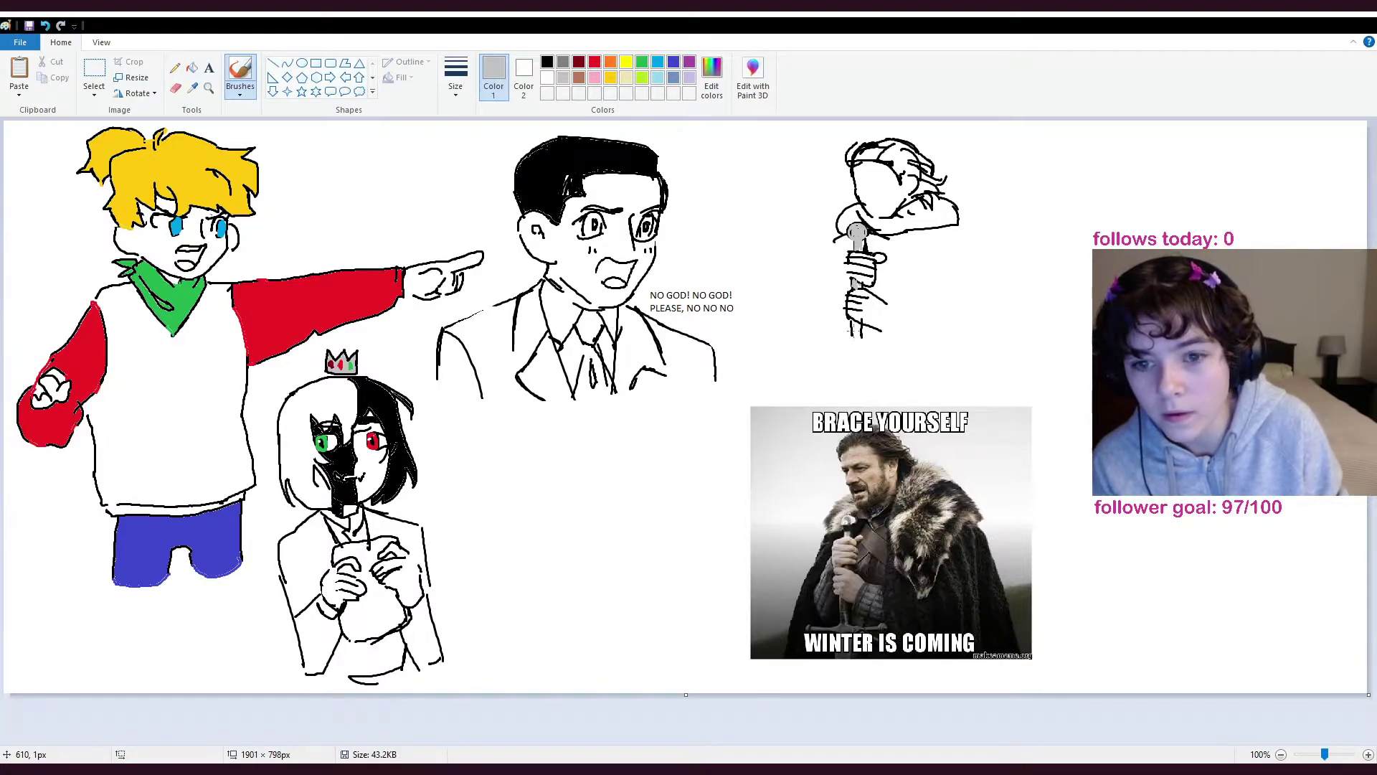
{"action": "left_click_drag", "start_coordinate": [852, 333], "coordinate": [851, 327]}
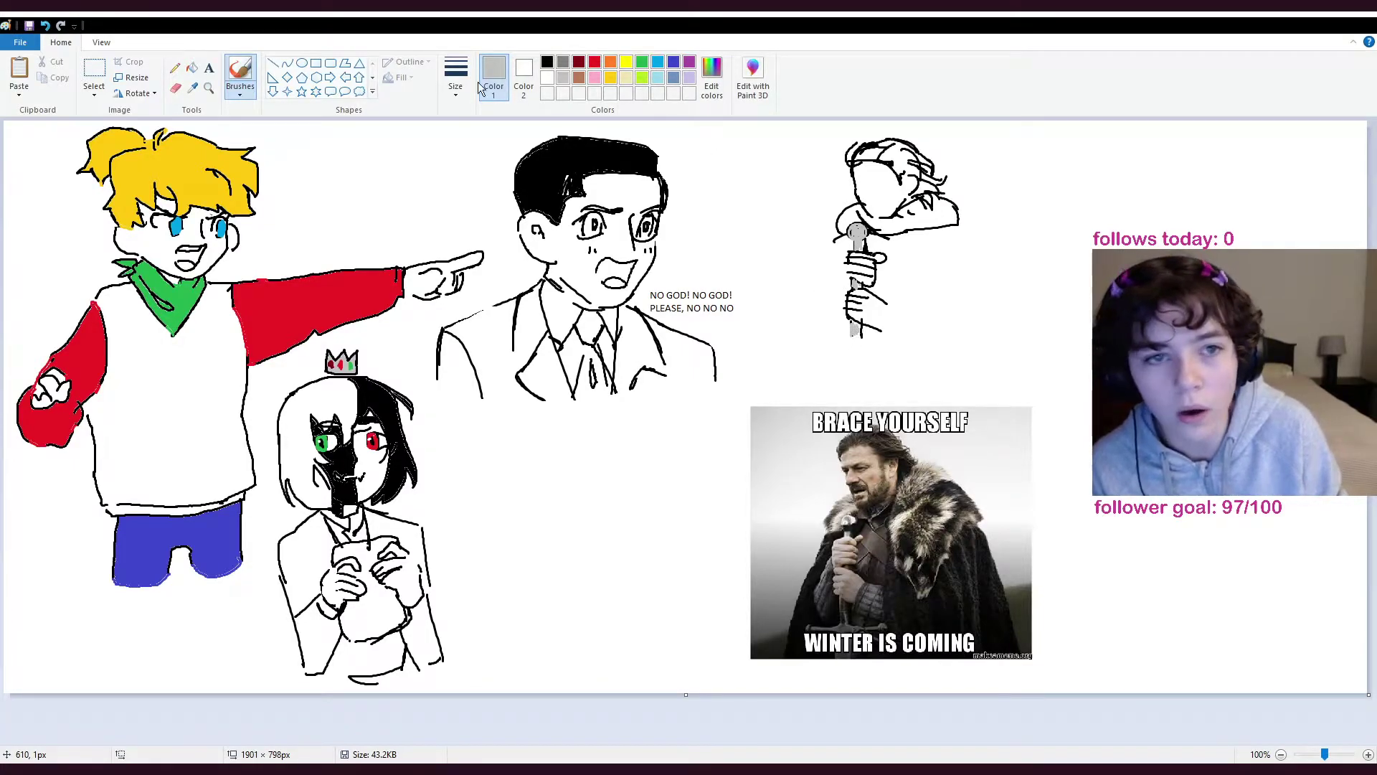
{"action": "left_click", "coordinate": [547, 62]}
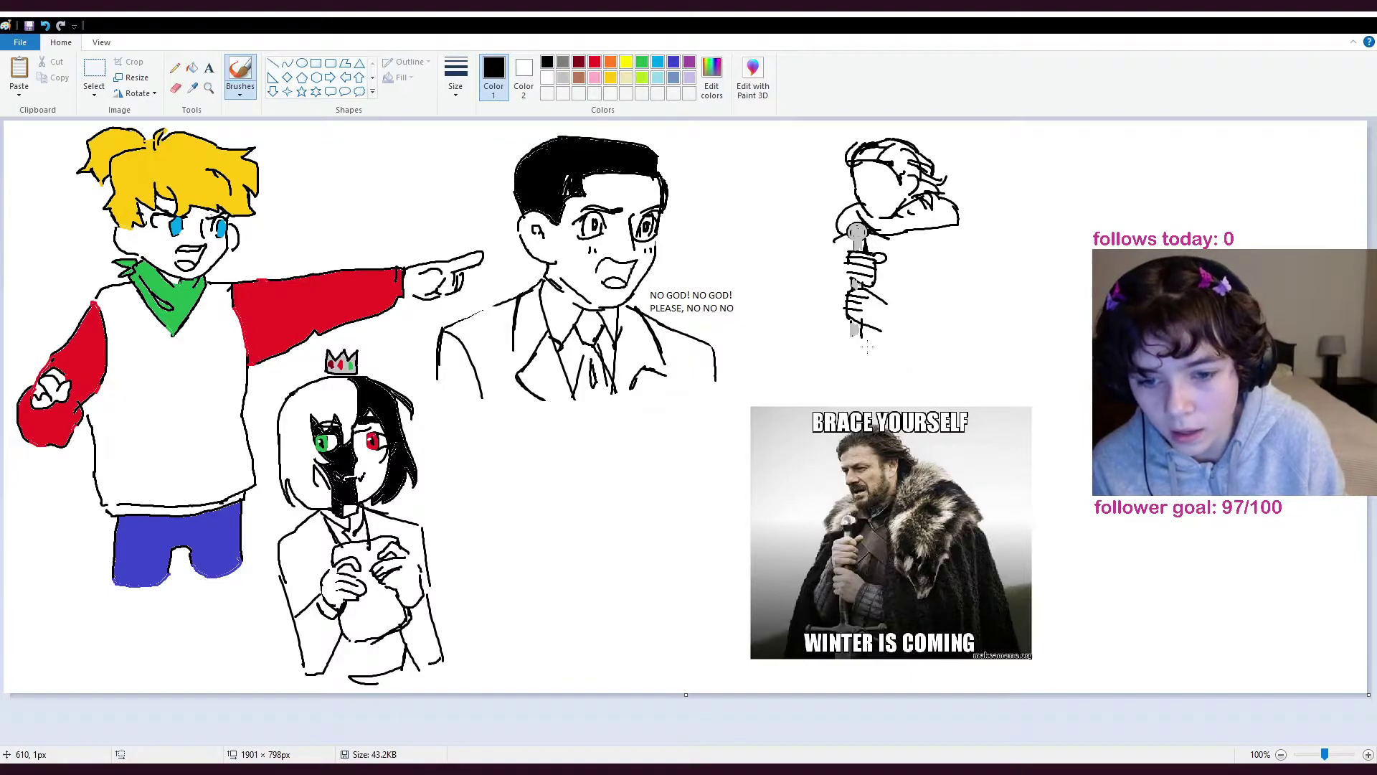
{"action": "left_click_drag", "start_coordinate": [901, 341], "coordinate": [800, 339]}
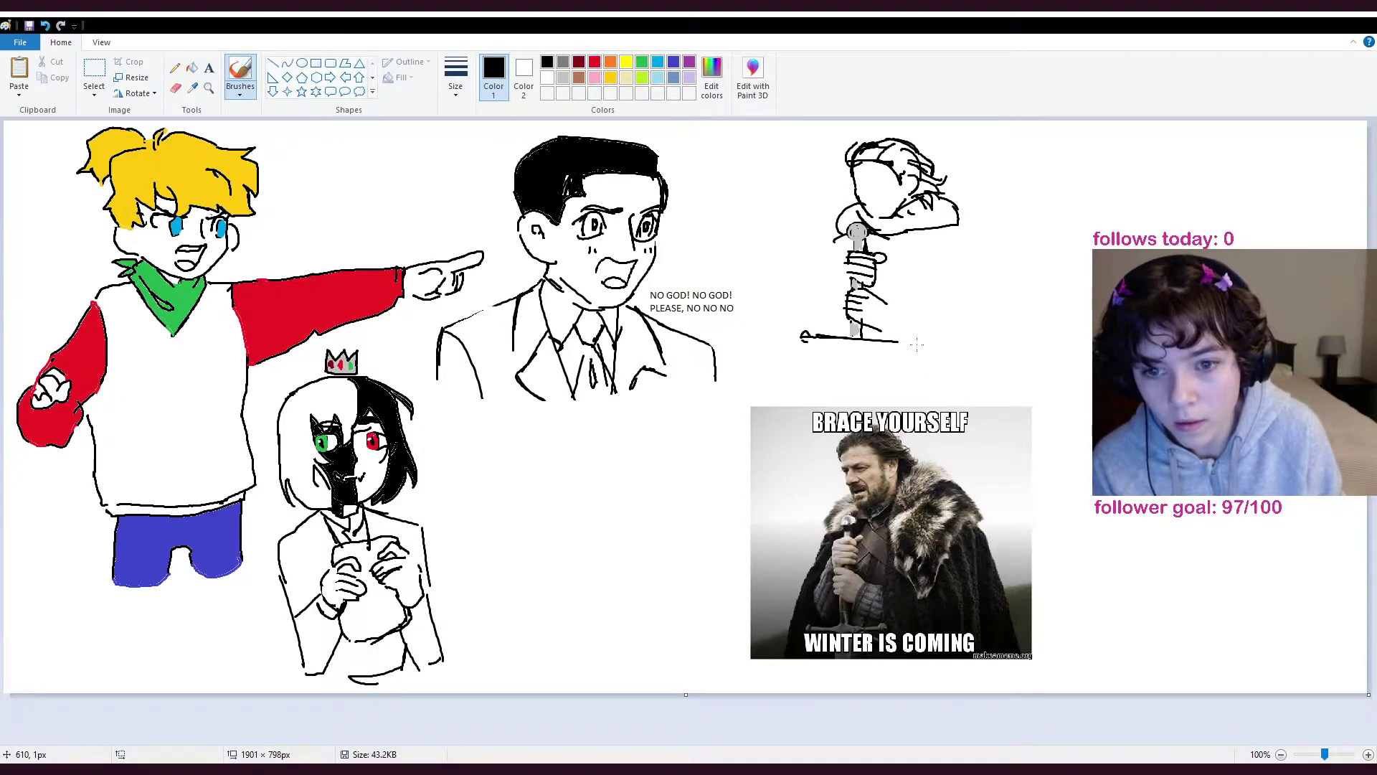
- Redraw the crossguard with the two blade edges below it, and add the lower sleeve and a line down the man's torso
{"action": "mouse_move", "coordinate": [898, 342]}
{"action": "left_mouse_down"}
{"action": "mouse_move", "coordinate": [800, 348]}
{"action": "mouse_move", "coordinate": [844, 349]}
{"action": "mouse_move", "coordinate": [857, 373]}
{"action": "mouse_move", "coordinate": [863, 353]}
{"action": "mouse_move", "coordinate": [866, 399]}
{"action": "left_mouse_up"}
{"action": "left_click_drag", "start_coordinate": [841, 348], "coordinate": [840, 401]}
{"action": "key", "text": "ctrl+z"}
{"action": "key", "text": "ctrl+z"}
{"action": "key", "text": "ctrl+z"}
{"action": "key", "text": "ctrl+z"}
{"action": "key", "text": "ctrl+z"}
{"action": "mouse_move", "coordinate": [848, 345]}
{"action": "left_mouse_down"}
{"action": "mouse_move", "coordinate": [839, 393]}
{"action": "mouse_move", "coordinate": [861, 400]}
{"action": "left_mouse_up"}
{"action": "mouse_move", "coordinate": [888, 297]}
{"action": "left_mouse_down"}
{"action": "mouse_move", "coordinate": [895, 331]}
{"action": "mouse_move", "coordinate": [921, 327]}
{"action": "left_mouse_up"}
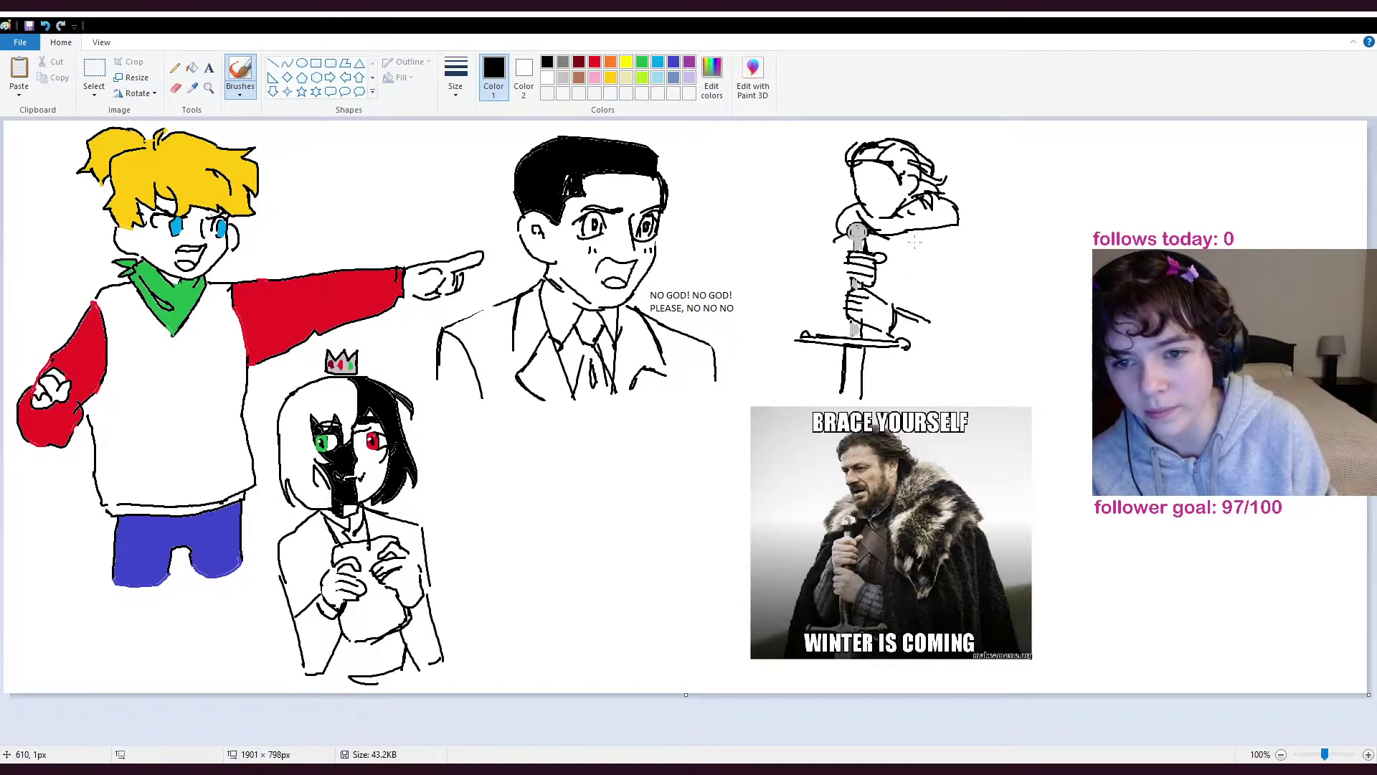
{"action": "left_click_drag", "start_coordinate": [905, 209], "coordinate": [902, 302]}
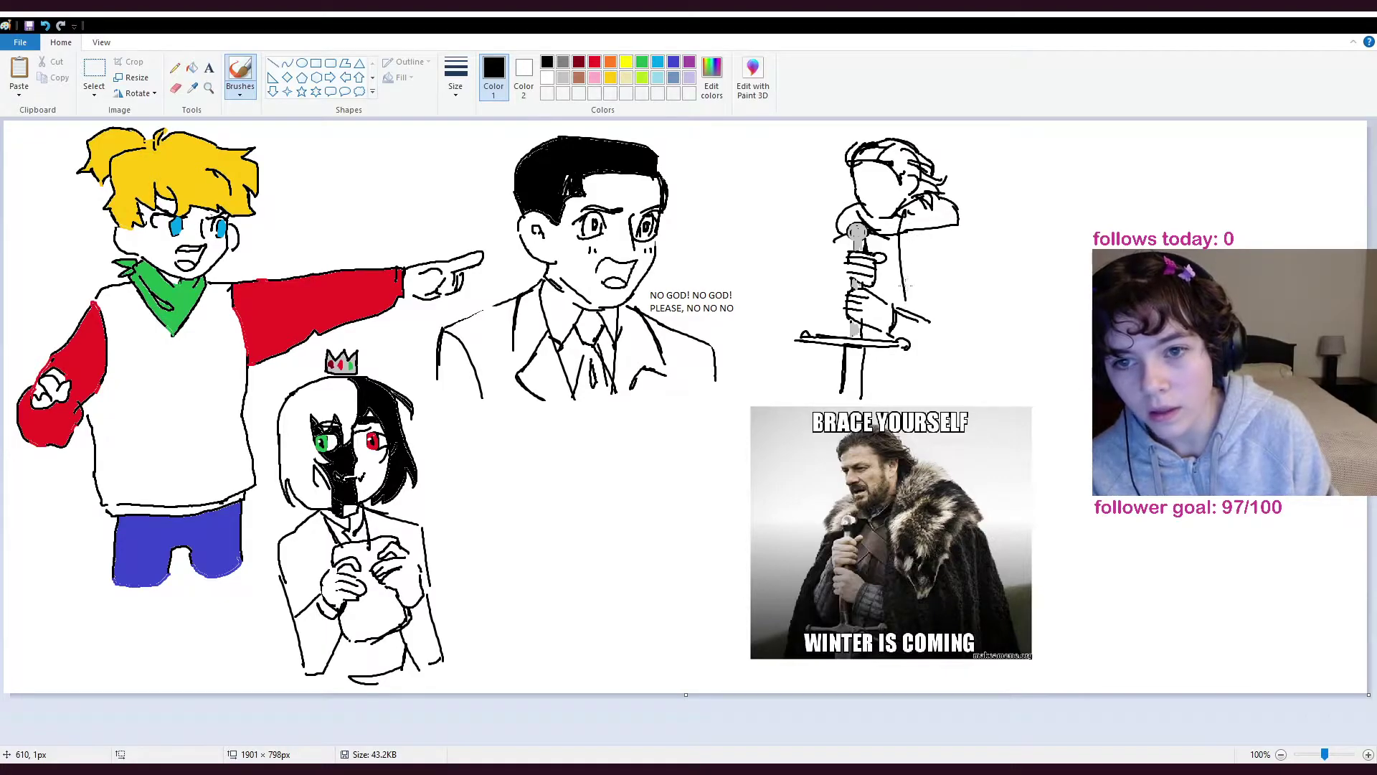
- Select the lower hand, crossguard and blade in a free-form selection, shrink them slightly and shift them up under the upper hand
{"action": "left_click", "coordinate": [94, 70]}
{"action": "mouse_move", "coordinate": [890, 318]}
{"action": "left_mouse_down"}
{"action": "mouse_move", "coordinate": [877, 293]}
{"action": "mouse_move", "coordinate": [836, 290]}
{"action": "mouse_move", "coordinate": [836, 313]}
{"action": "mouse_move", "coordinate": [880, 337]}
{"action": "mouse_move", "coordinate": [847, 285]}
{"action": "mouse_move", "coordinate": [784, 372]}
{"action": "mouse_move", "coordinate": [826, 403]}
{"action": "mouse_move", "coordinate": [969, 384]}
{"action": "mouse_move", "coordinate": [926, 294]}
{"action": "mouse_move", "coordinate": [895, 289]}
{"action": "left_mouse_up"}
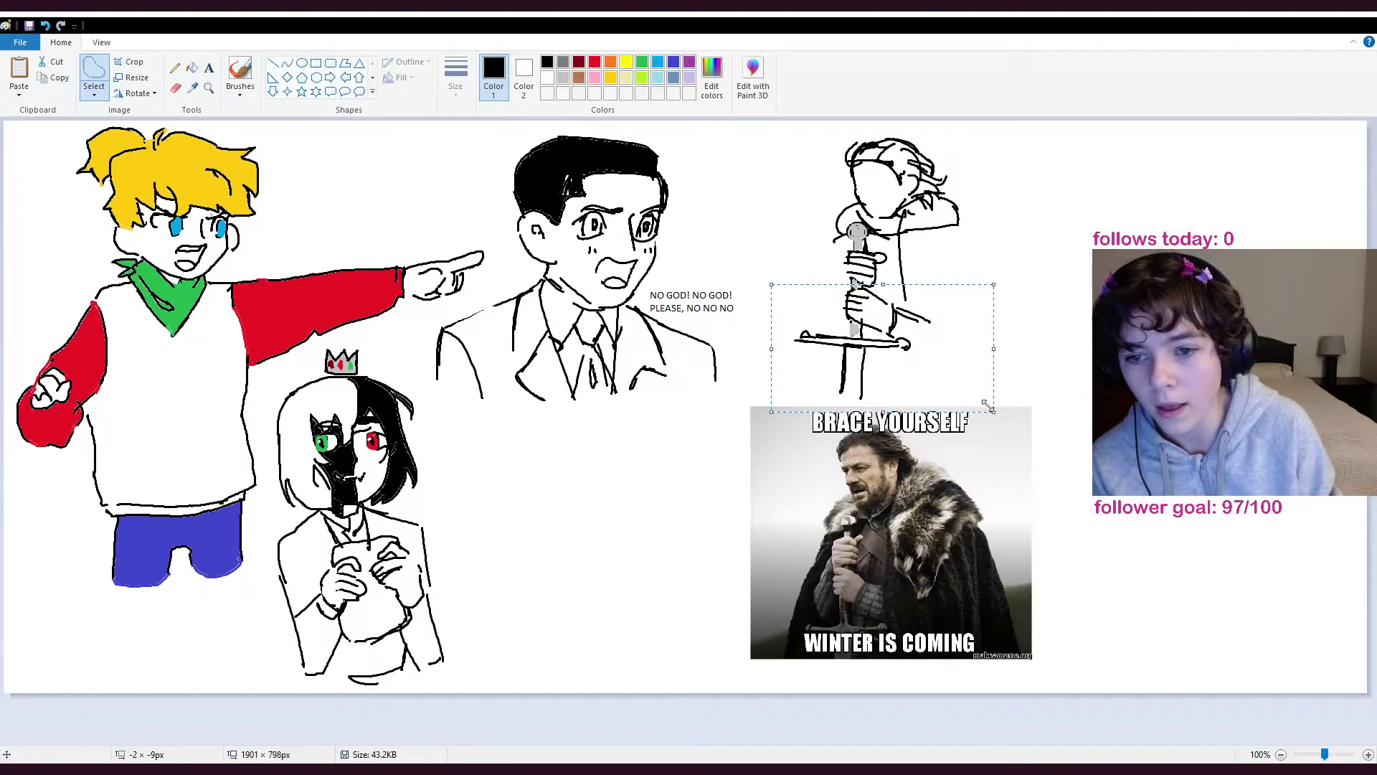
{"action": "left_click_drag", "start_coordinate": [994, 411], "coordinate": [962, 400]}
{"action": "left_click_drag", "start_coordinate": [909, 337], "coordinate": [917, 336]}
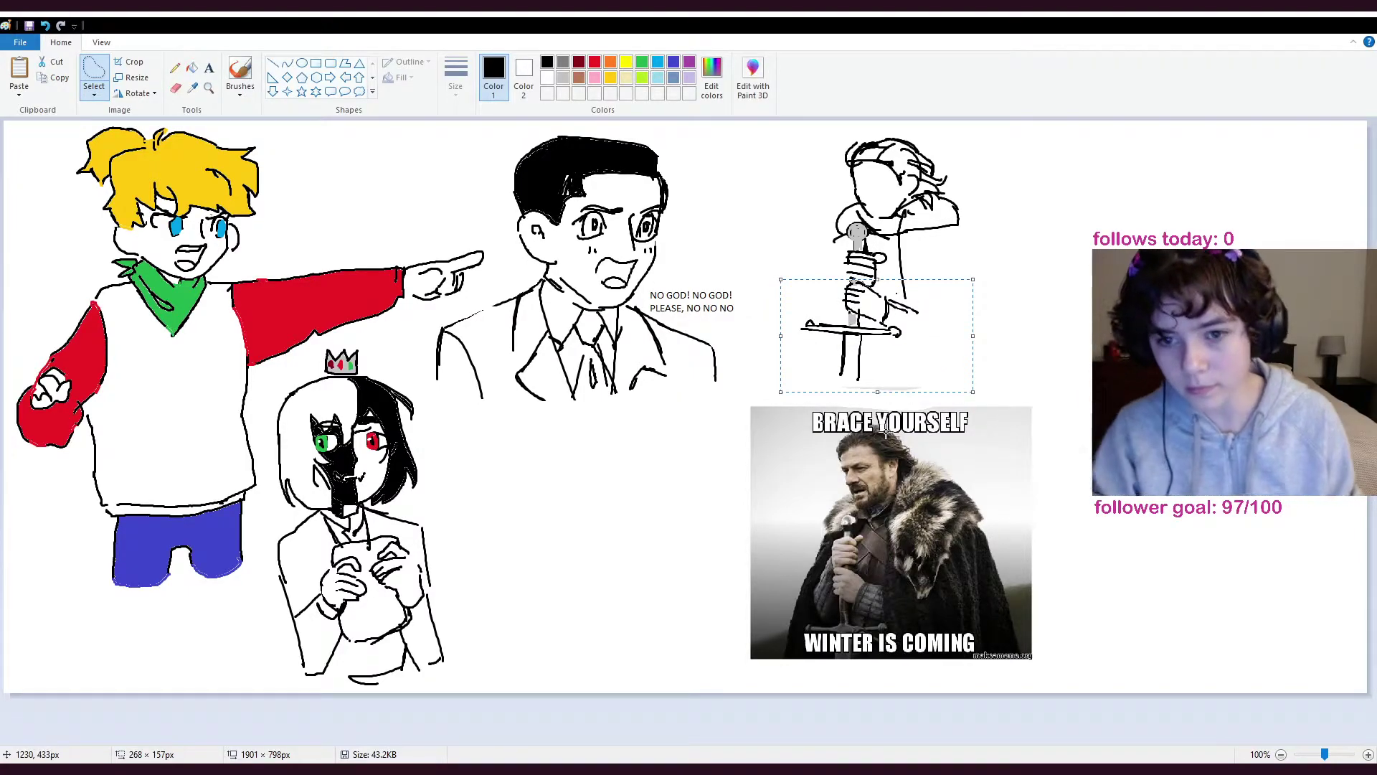
- Draw the cloak around the man's body with its shoulder, outer edge, folds and bottom hem, plus the sleeve on the other side
{"action": "left_click", "coordinate": [241, 77]}
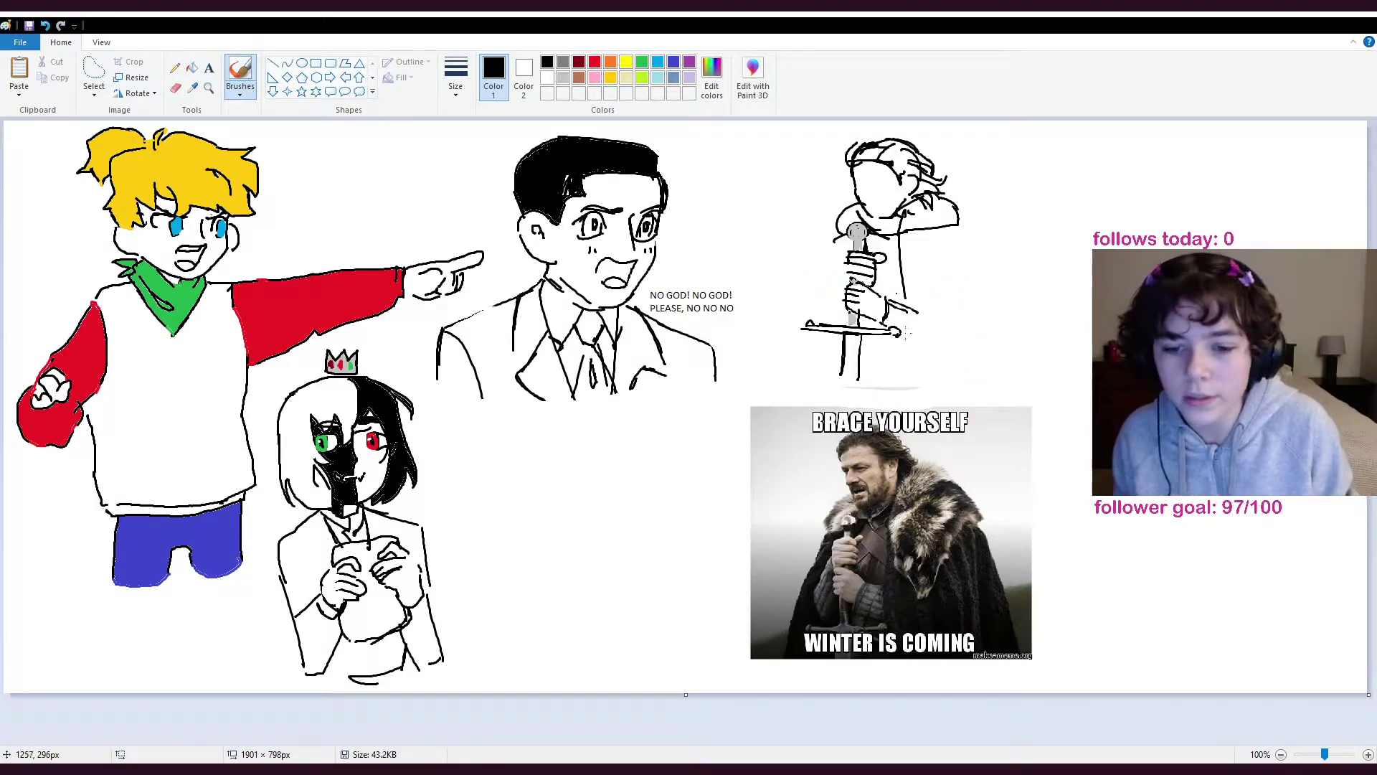
{"action": "left_click_drag", "start_coordinate": [902, 255], "coordinate": [898, 377]}
{"action": "mouse_move", "coordinate": [963, 228]}
{"action": "left_mouse_down"}
{"action": "mouse_move", "coordinate": [983, 241]}
{"action": "mouse_move", "coordinate": [1003, 353]}
{"action": "left_mouse_up"}
{"action": "left_click_drag", "start_coordinate": [934, 222], "coordinate": [969, 313]}
{"action": "left_click_drag", "start_coordinate": [956, 248], "coordinate": [963, 287]}
{"action": "mouse_move", "coordinate": [946, 225]}
{"action": "left_mouse_down"}
{"action": "mouse_move", "coordinate": [927, 286]}
{"action": "mouse_move", "coordinate": [900, 254]}
{"action": "mouse_move", "coordinate": [824, 273]}
{"action": "mouse_move", "coordinate": [796, 370]}
{"action": "mouse_move", "coordinate": [801, 383]}
{"action": "mouse_move", "coordinate": [829, 371]}
{"action": "left_mouse_up"}
{"action": "key", "text": "ctrl+z"}
{"action": "left_click_drag", "start_coordinate": [1010, 354], "coordinate": [898, 387]}
{"action": "mouse_move", "coordinate": [900, 294]}
{"action": "left_mouse_down"}
{"action": "mouse_move", "coordinate": [876, 276]}
{"action": "mouse_move", "coordinate": [903, 278]}
{"action": "mouse_move", "coordinate": [867, 244]}
{"action": "mouse_move", "coordinate": [886, 258]}
{"action": "mouse_move", "coordinate": [821, 312]}
{"action": "left_mouse_up"}
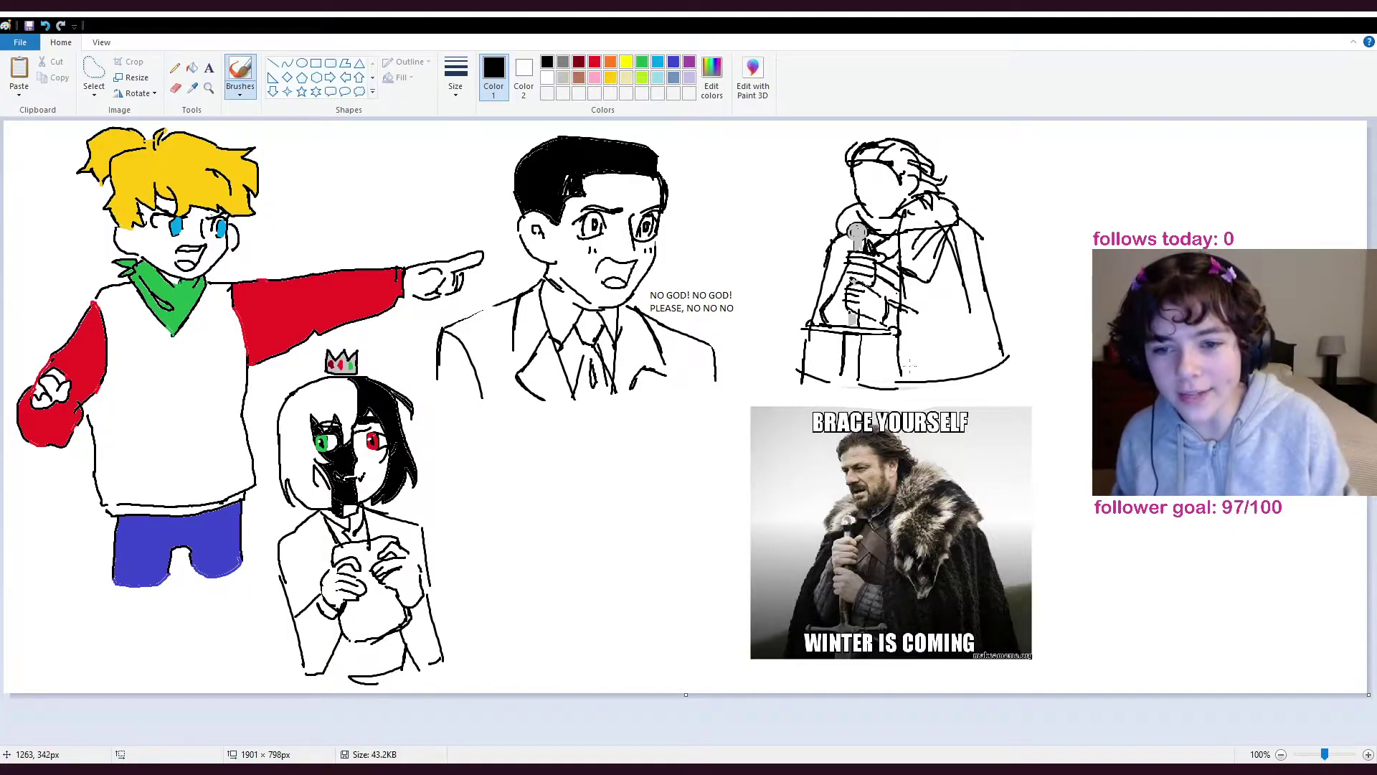
{"action": "left_click_drag", "start_coordinate": [899, 349], "coordinate": [927, 380]}
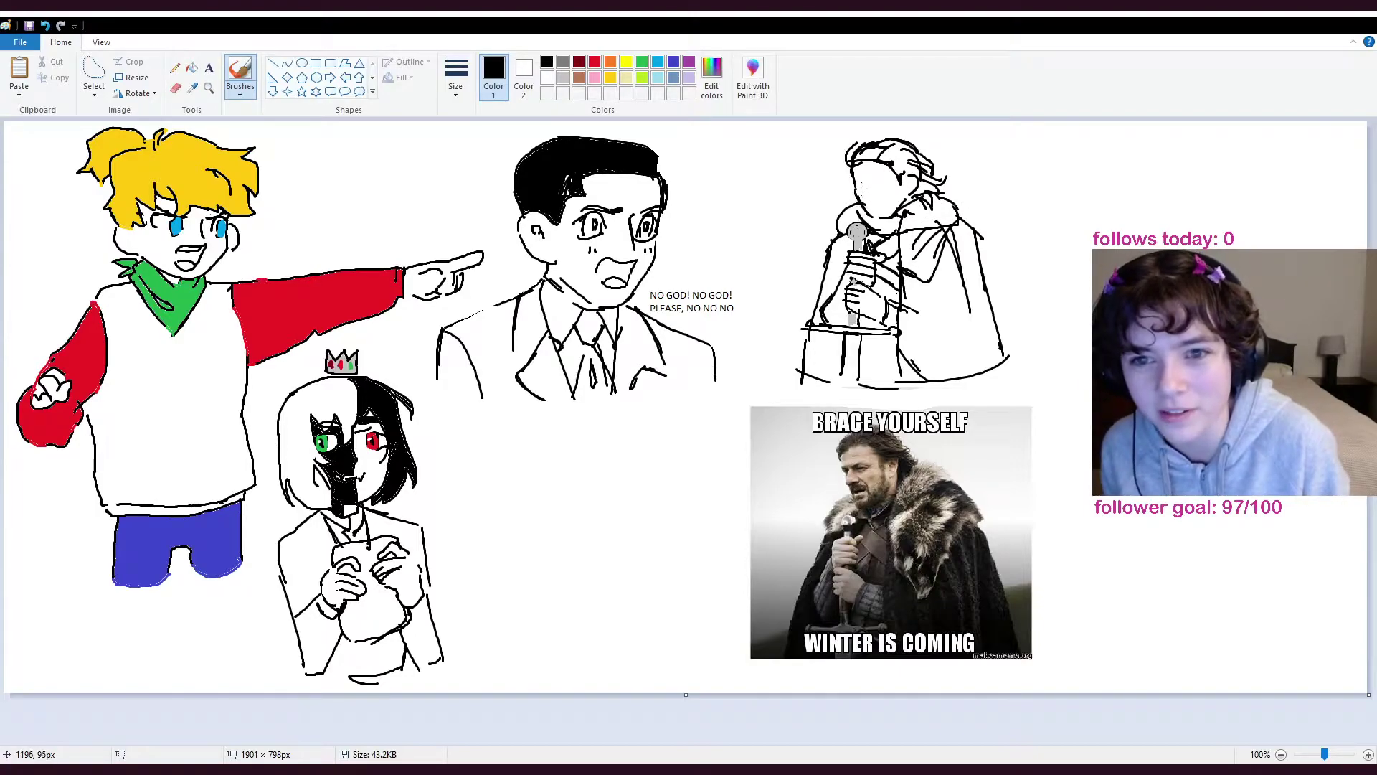
- Draw the cloaked man's eyes, brows, nose and mouth, and fill in his moustache and hatched beard
{"action": "left_click_drag", "start_coordinate": [861, 185], "coordinate": [859, 195]}
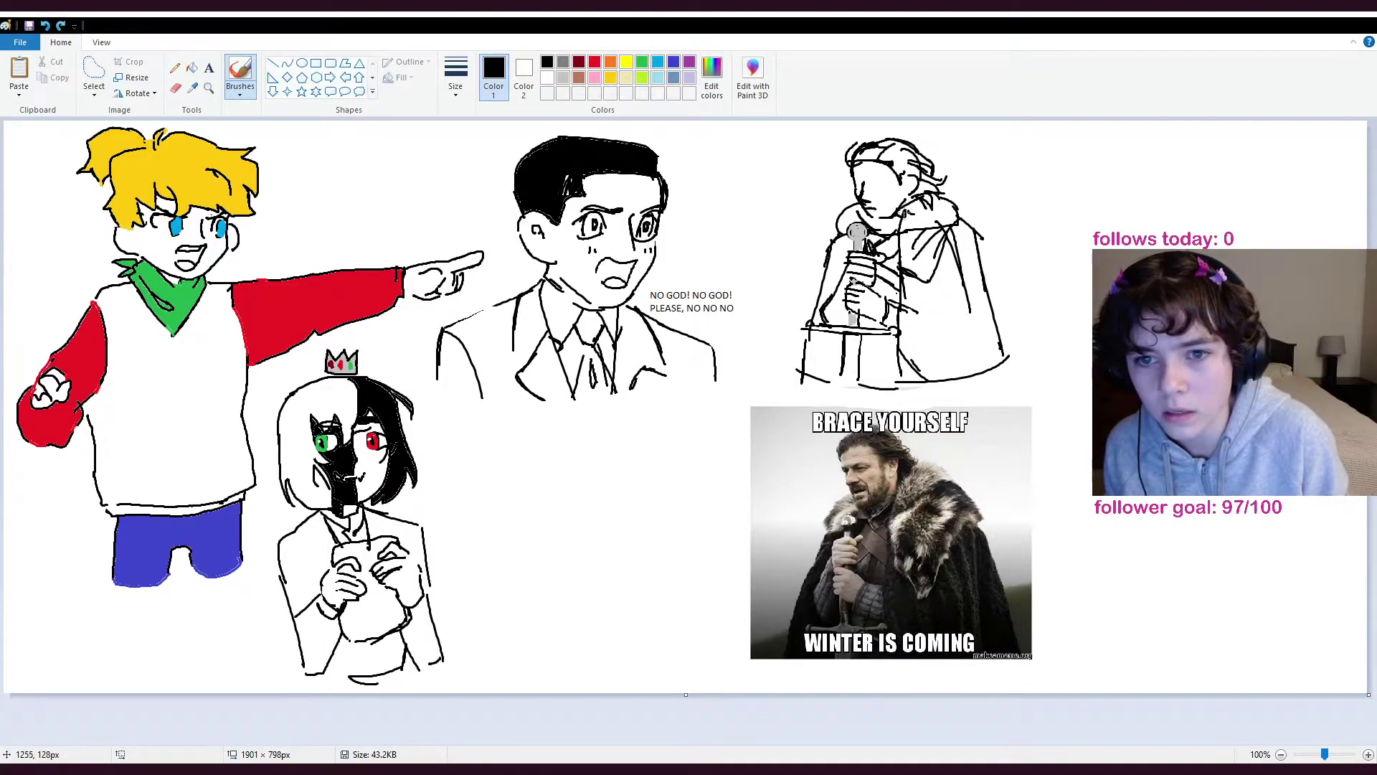
{"action": "mouse_move", "coordinate": [872, 182]}
{"action": "left_mouse_down"}
{"action": "mouse_move", "coordinate": [888, 182]}
{"action": "mouse_move", "coordinate": [859, 181]}
{"action": "left_mouse_up"}
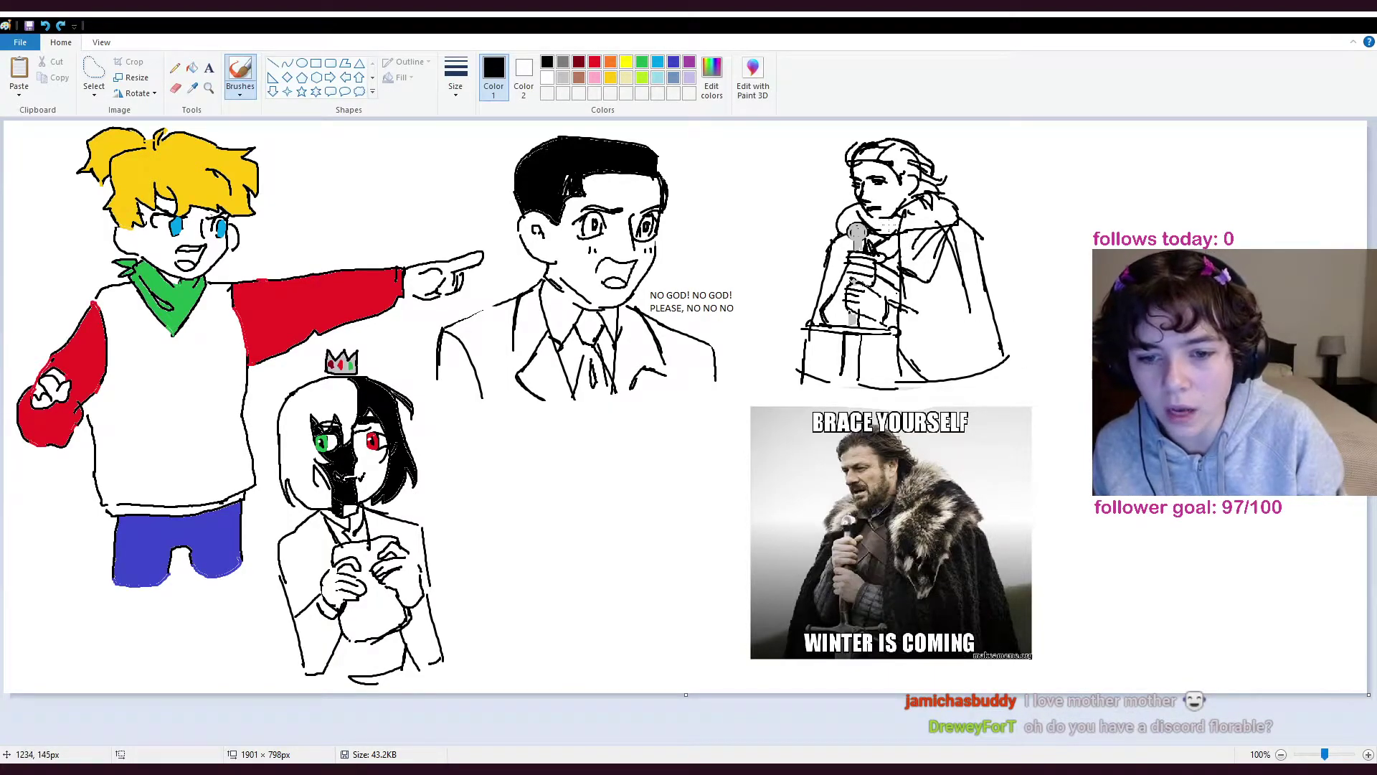
{"action": "left_click_drag", "start_coordinate": [880, 213], "coordinate": [874, 210]}
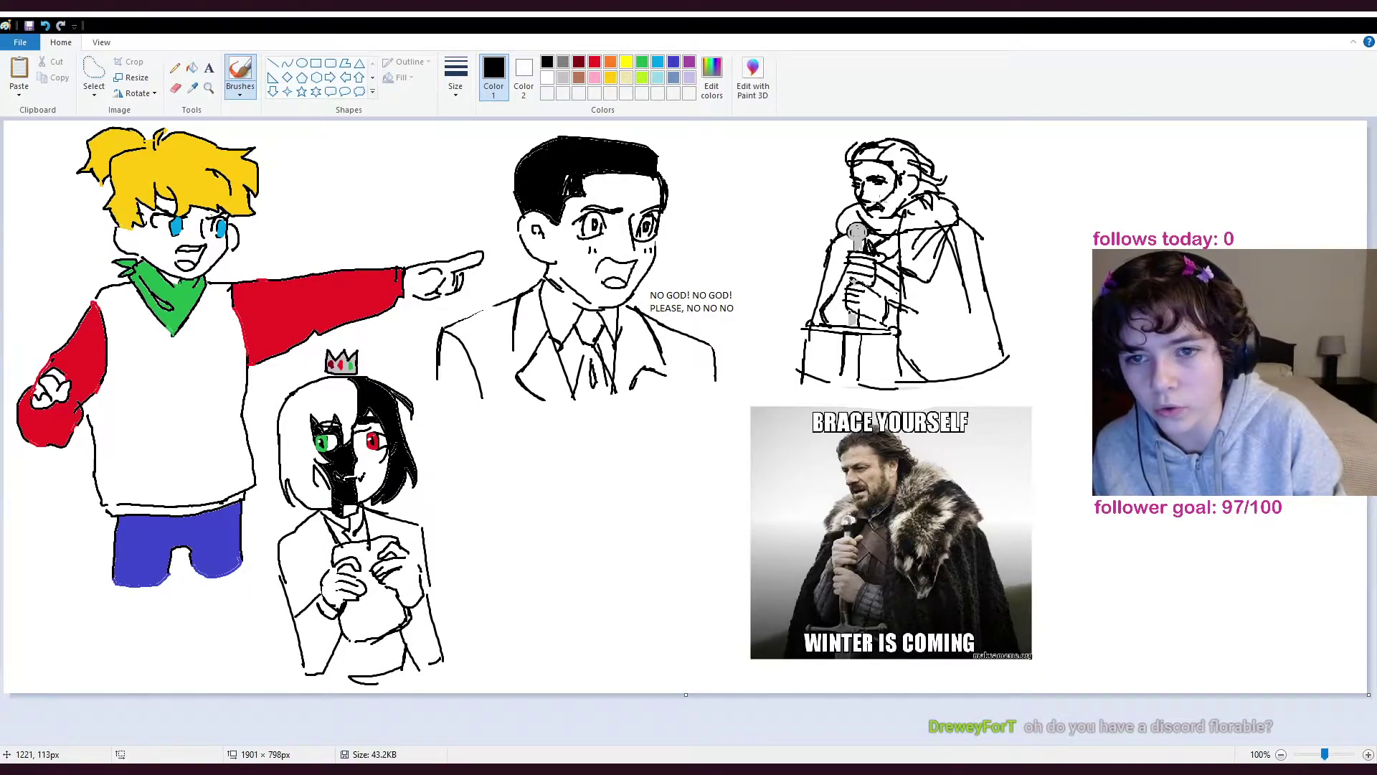
{"action": "left_click_drag", "start_coordinate": [899, 200], "coordinate": [880, 205]}
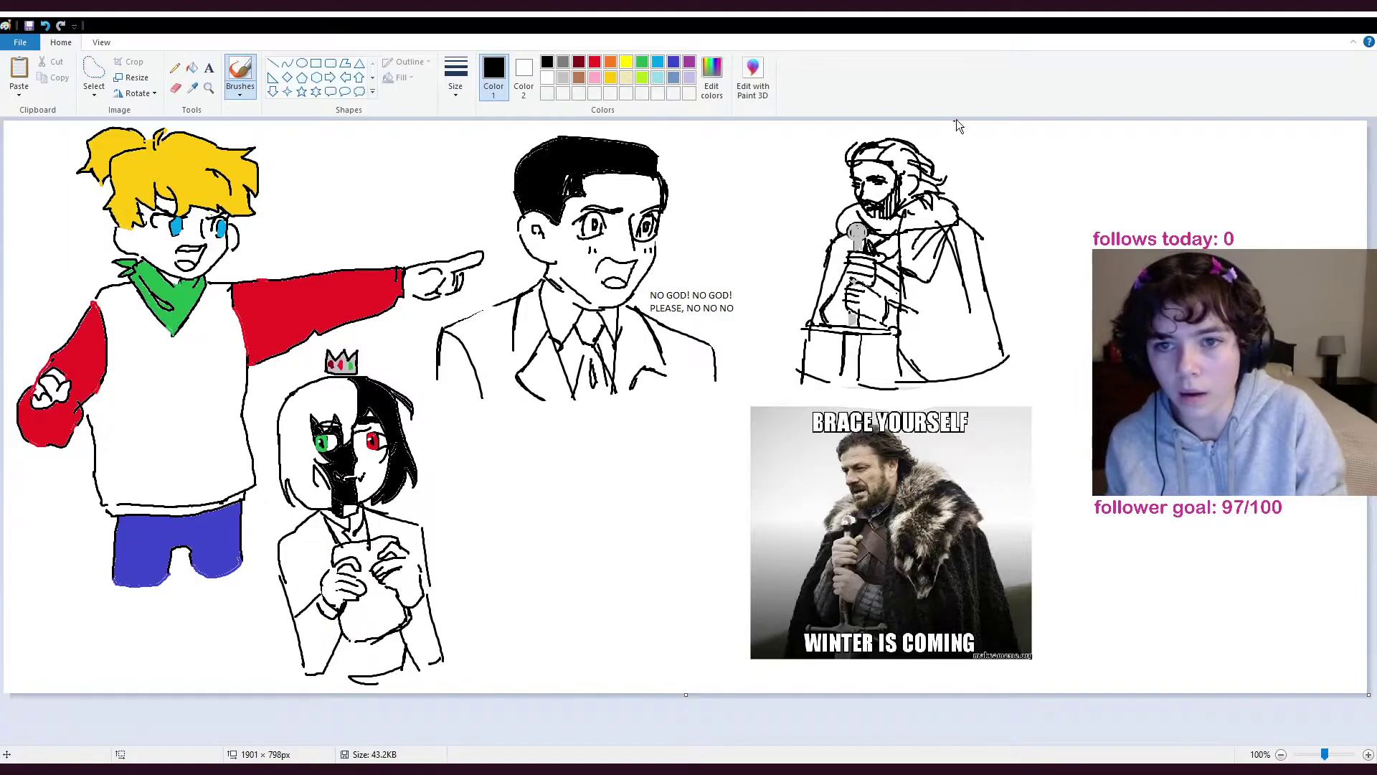
- Hatch strands into the cloaked man's hair, detail his ear, and add vertical fold lines to the cloak
{"action": "left_click_drag", "start_coordinate": [905, 161], "coordinate": [852, 155]}
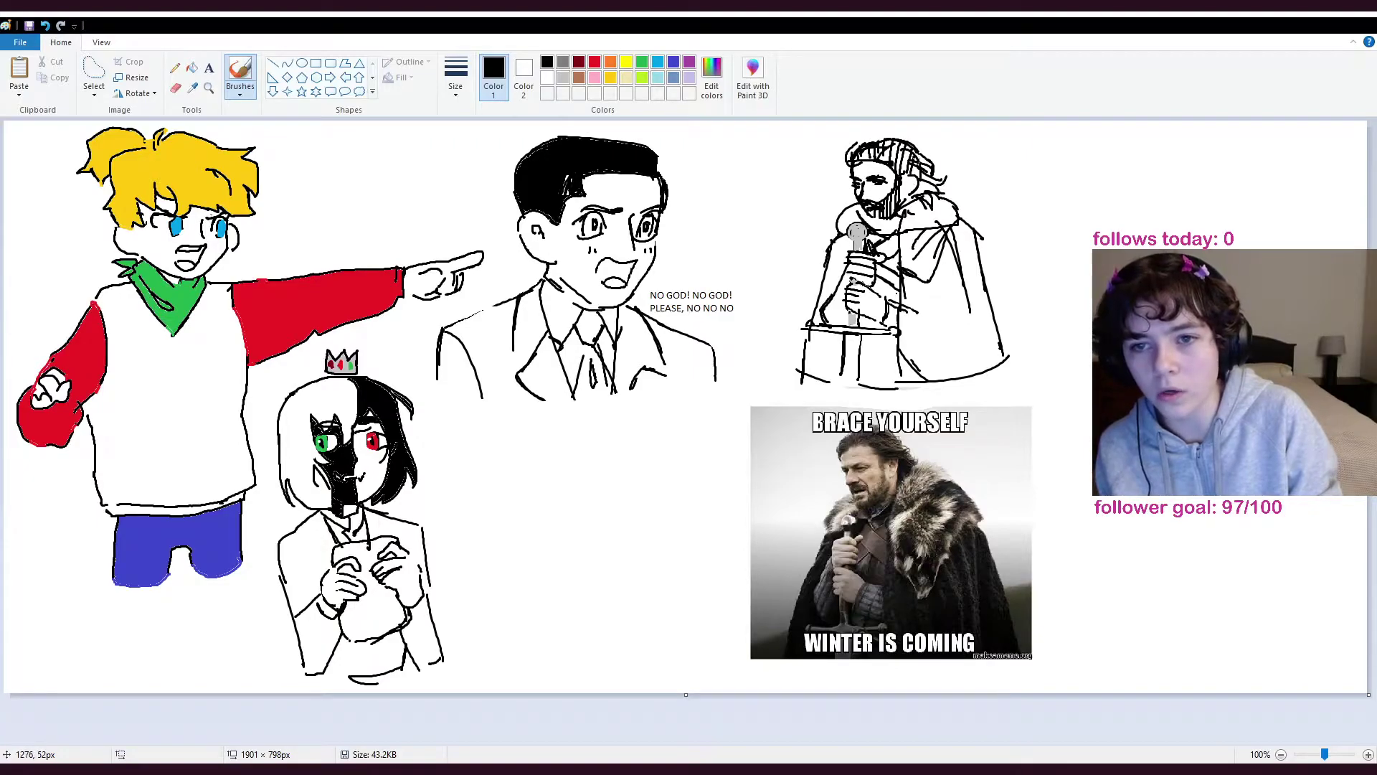
{"action": "left_click_drag", "start_coordinate": [919, 194], "coordinate": [931, 188]}
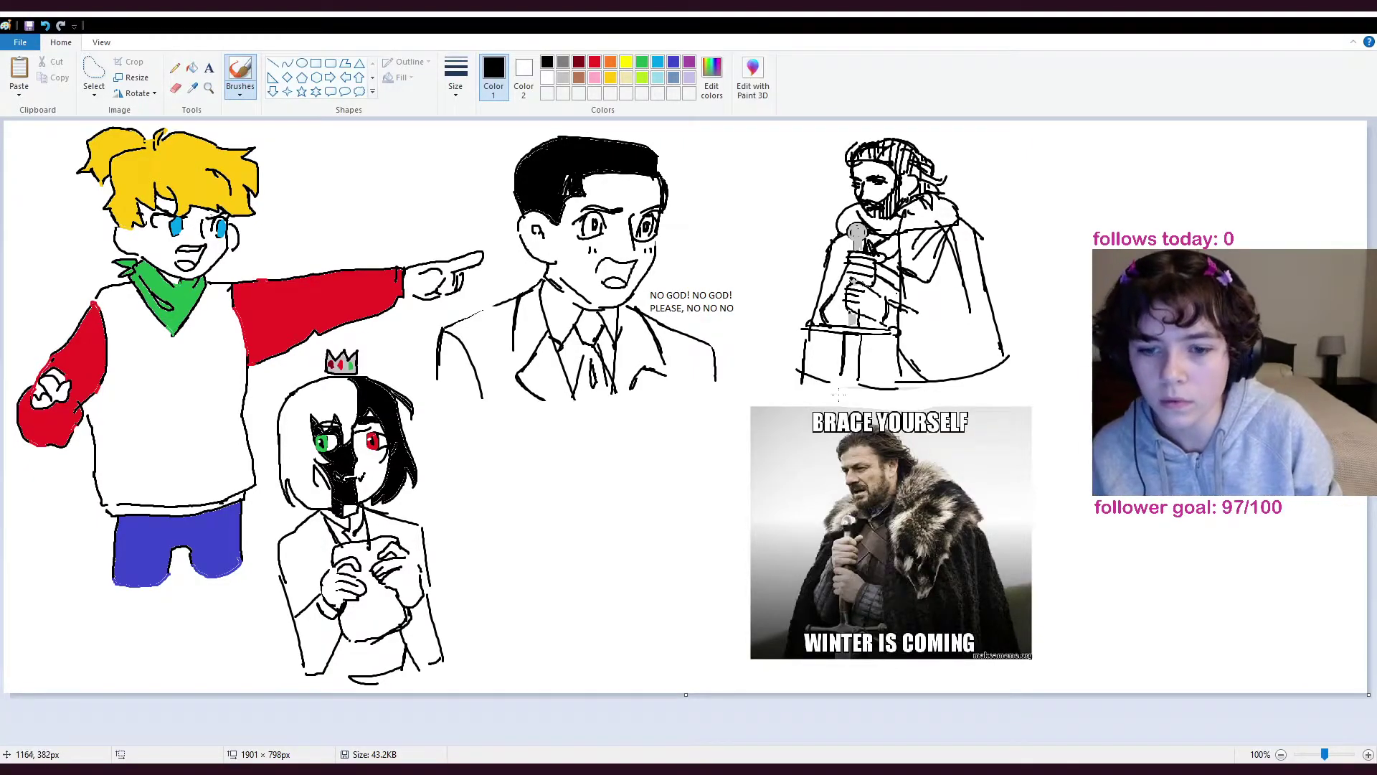
{"action": "left_click_drag", "start_coordinate": [910, 184], "coordinate": [910, 187]}
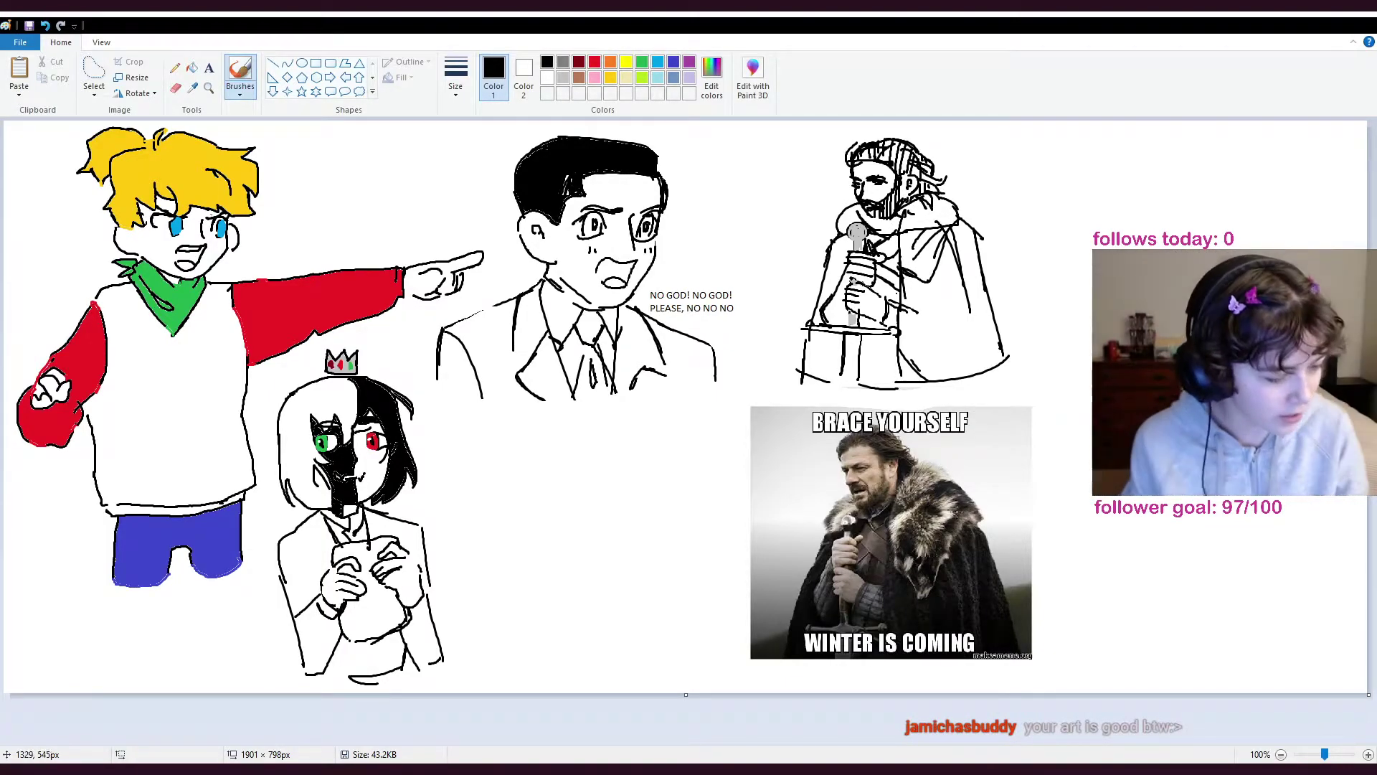
{"action": "mouse_move", "coordinate": [588, 451]}
{"action": "left_mouse_down"}
{"action": "mouse_move", "coordinate": [609, 420]}
{"action": "mouse_move", "coordinate": [1033, 327]}
{"action": "mouse_move", "coordinate": [1090, 342]}
{"action": "left_mouse_up"}
{"action": "key", "text": "ctrl+z"}
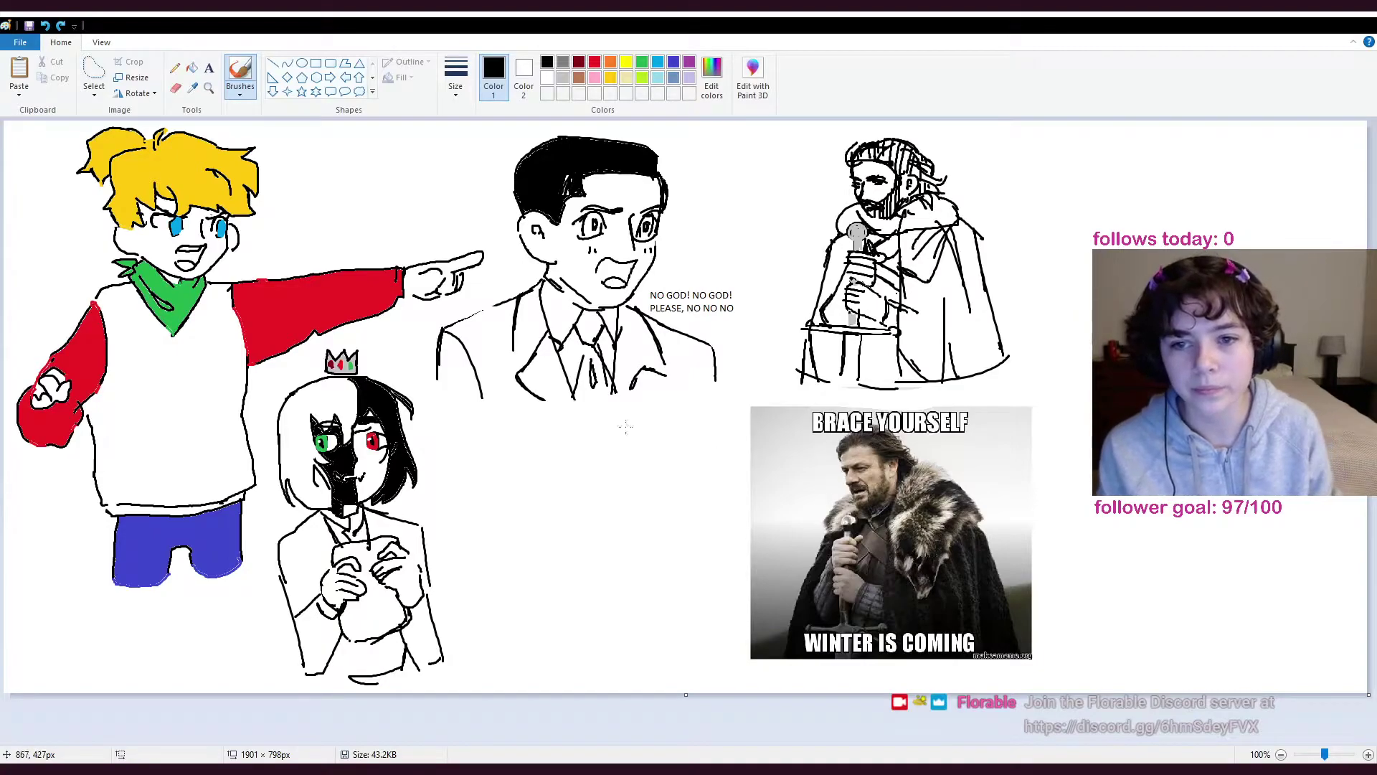
- Enclose the pasted winter meme image in a free-form selection and delete it
{"action": "left_click", "coordinate": [93, 70]}
{"action": "mouse_move", "coordinate": [812, 393]}
{"action": "left_mouse_down"}
{"action": "mouse_move", "coordinate": [759, 408]}
{"action": "mouse_move", "coordinate": [717, 470]}
{"action": "left_mouse_up"}
{"action": "mouse_move", "coordinate": [785, 392]}
{"action": "left_mouse_down"}
{"action": "mouse_move", "coordinate": [720, 595]}
{"action": "mouse_move", "coordinate": [1120, 685]}
{"action": "mouse_move", "coordinate": [1033, 390]}
{"action": "mouse_move", "coordinate": [789, 392]}
{"action": "left_mouse_up"}
{"action": "key", "text": "Delete"}
- Select the whole cloaked man, shrink him slightly and place him beside the suited man
{"action": "left_click_drag", "start_coordinate": [808, 368], "coordinate": [803, 394]}
{"action": "mouse_move", "coordinate": [993, 430]}
{"action": "left_mouse_down"}
{"action": "mouse_move", "coordinate": [947, 72]}
{"action": "mouse_move", "coordinate": [775, 119]}
{"action": "mouse_move", "coordinate": [838, 186]}
{"action": "mouse_move", "coordinate": [803, 301]}
{"action": "mouse_move", "coordinate": [796, 430]}
{"action": "left_mouse_up"}
{"action": "left_click_drag", "start_coordinate": [951, 292], "coordinate": [666, 574]}
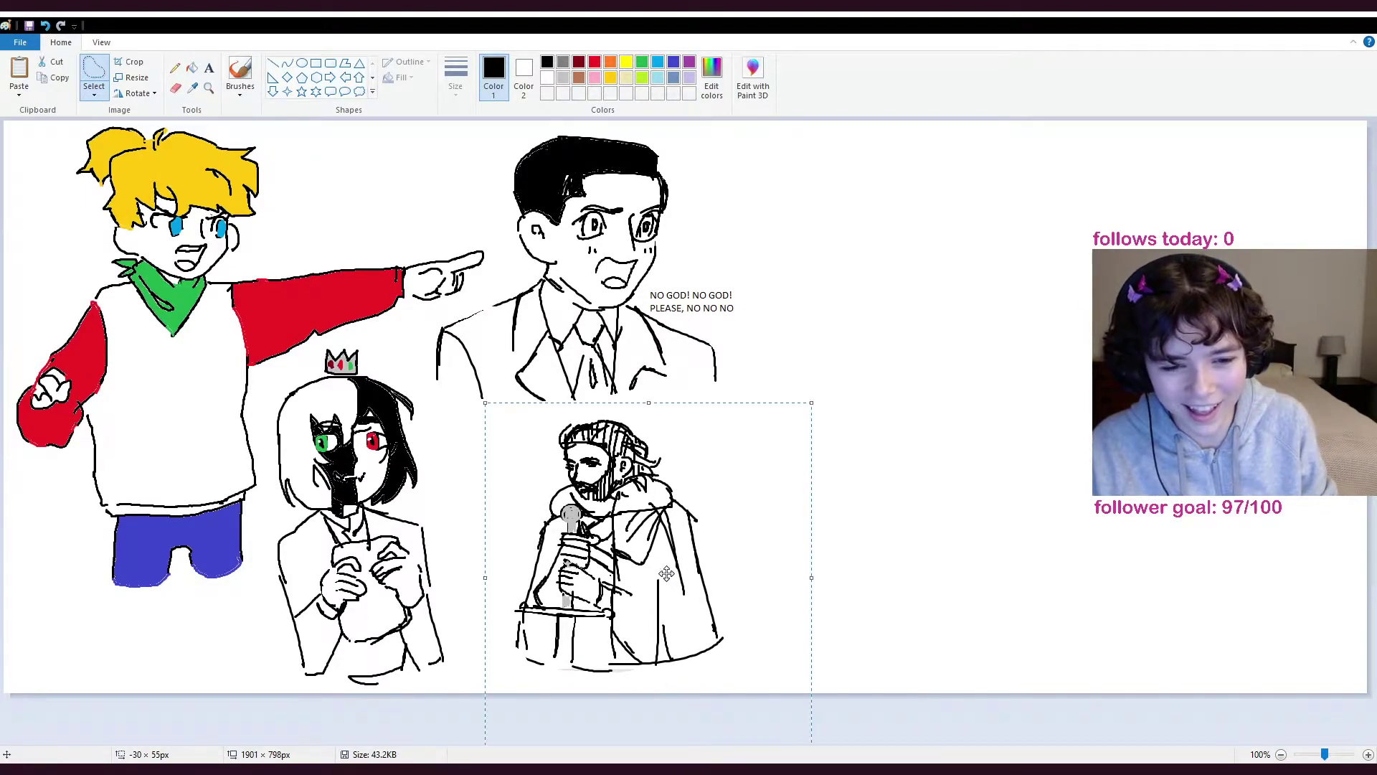
{"action": "left_click_drag", "start_coordinate": [811, 402], "coordinate": [791, 422]}
{"action": "left_click_drag", "start_coordinate": [707, 480], "coordinate": [944, 201]}
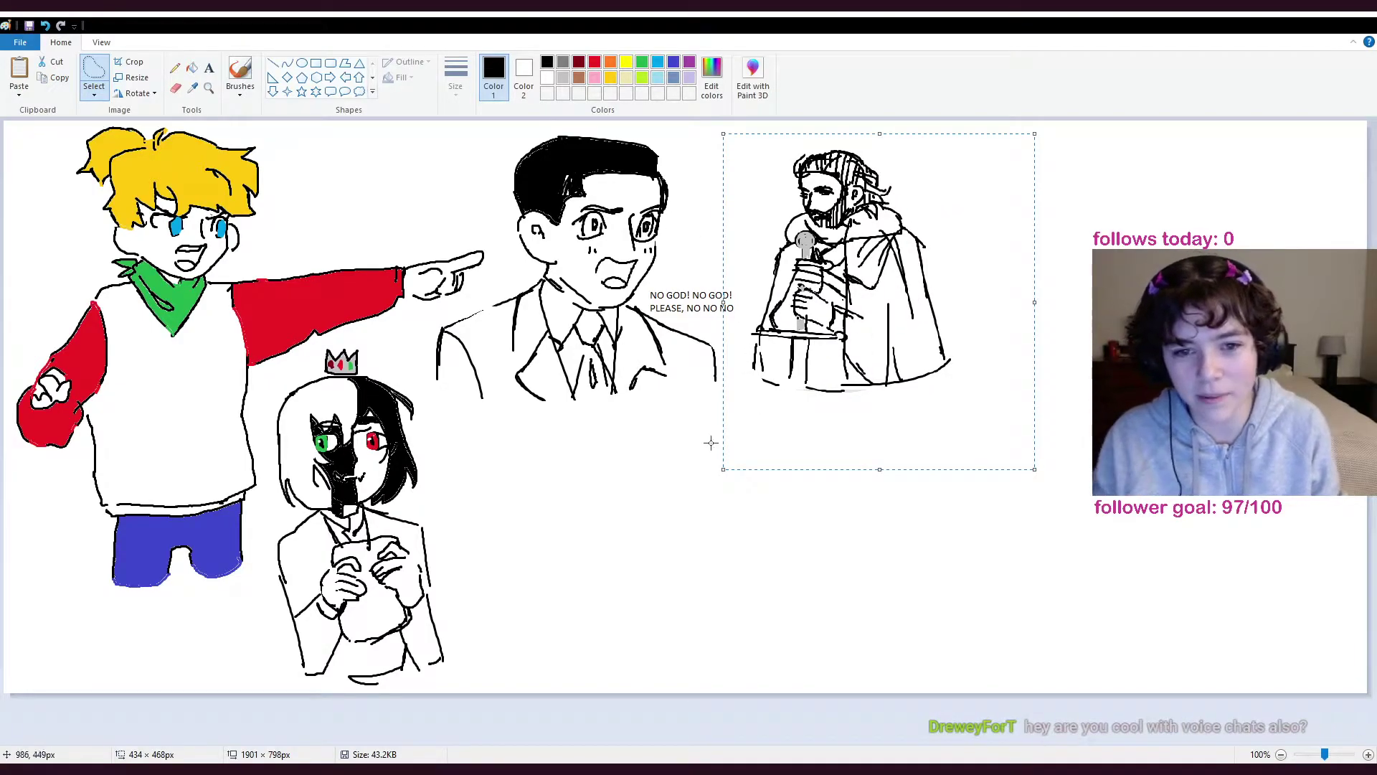
- Add the text "brace yourselves" above the cloaked man's head
{"action": "left_click", "coordinate": [209, 68]}
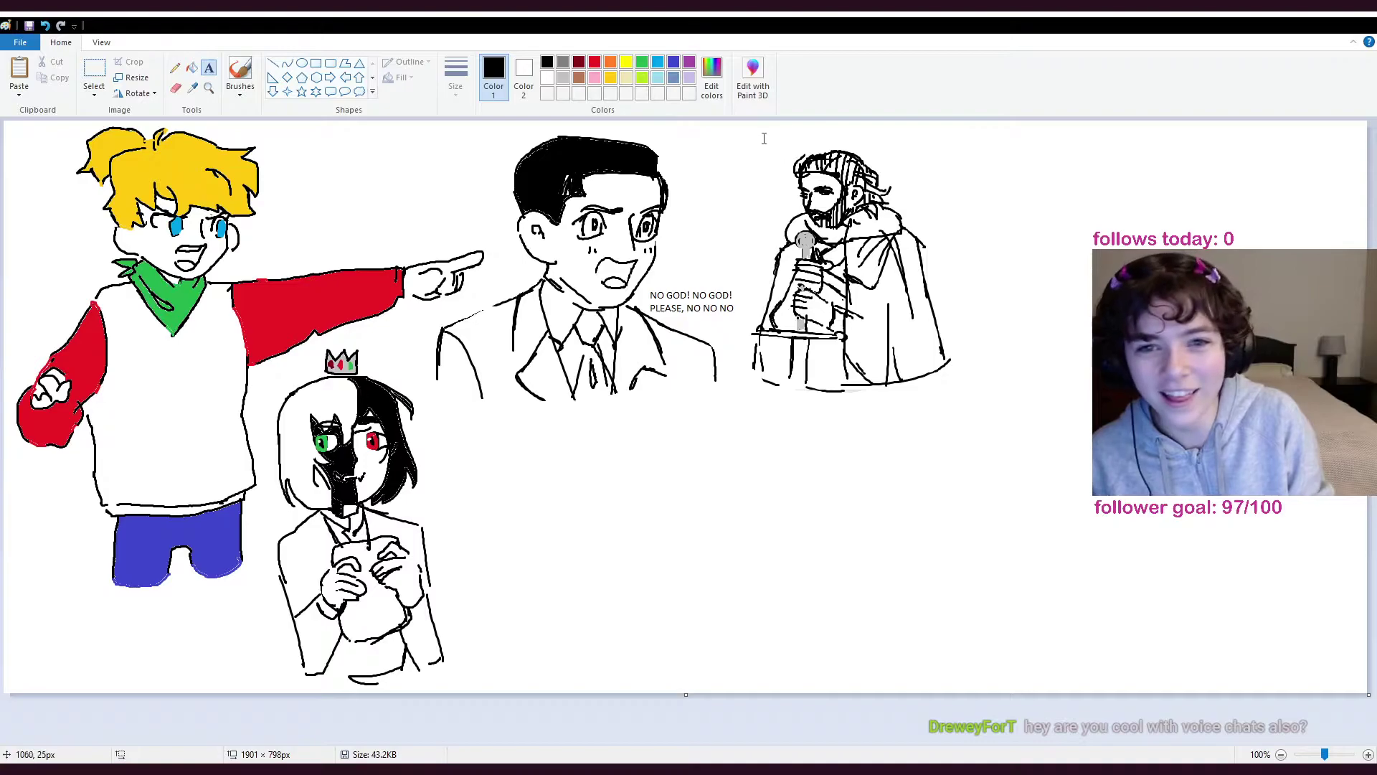
{"action": "left_click", "coordinate": [739, 135]}
{"action": "type", "text": "brac"}
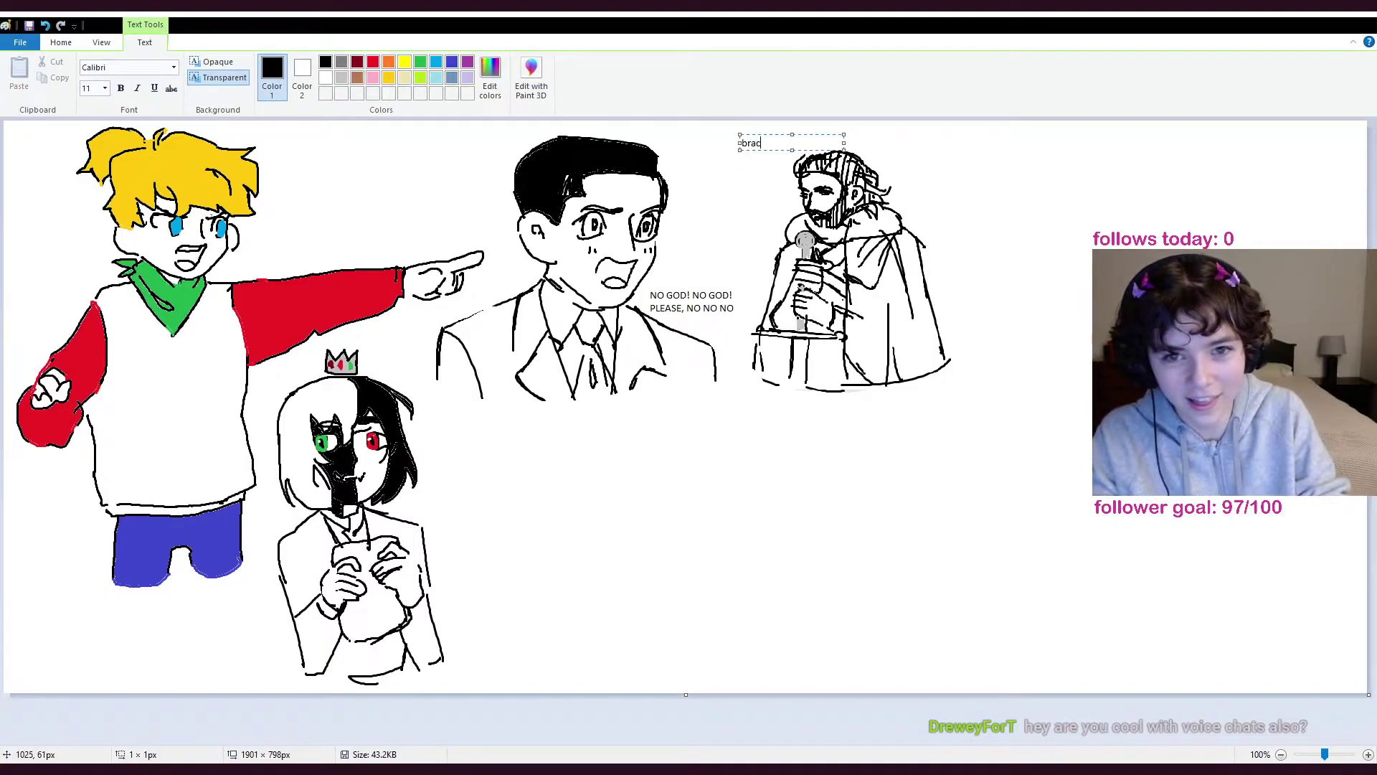
{"action": "type", "text": "e yourselves"}
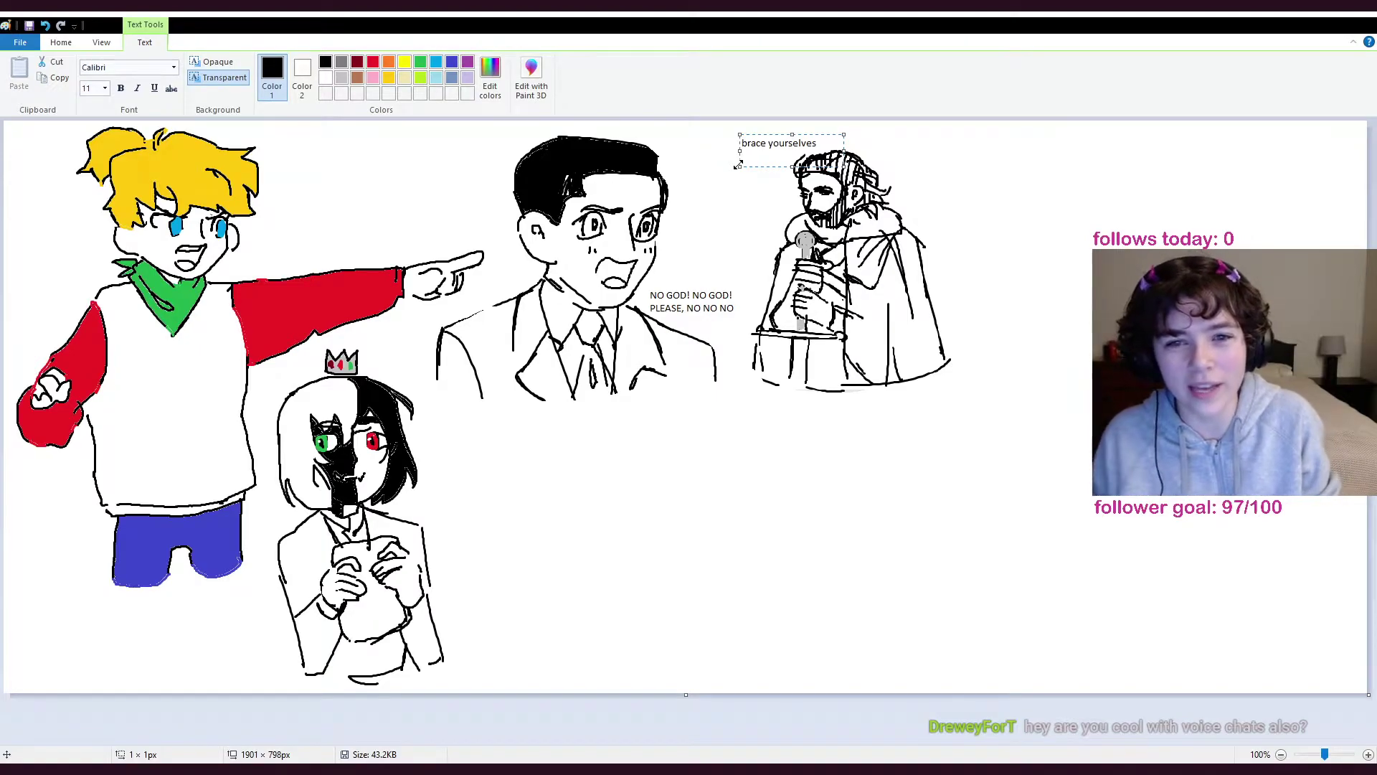
- Add the text "winter is comign" below the cloaked man
{"action": "left_click", "coordinate": [789, 407]}
{"action": "left_click", "coordinate": [789, 407]}
{"action": "type", "text": "winter is coming"}
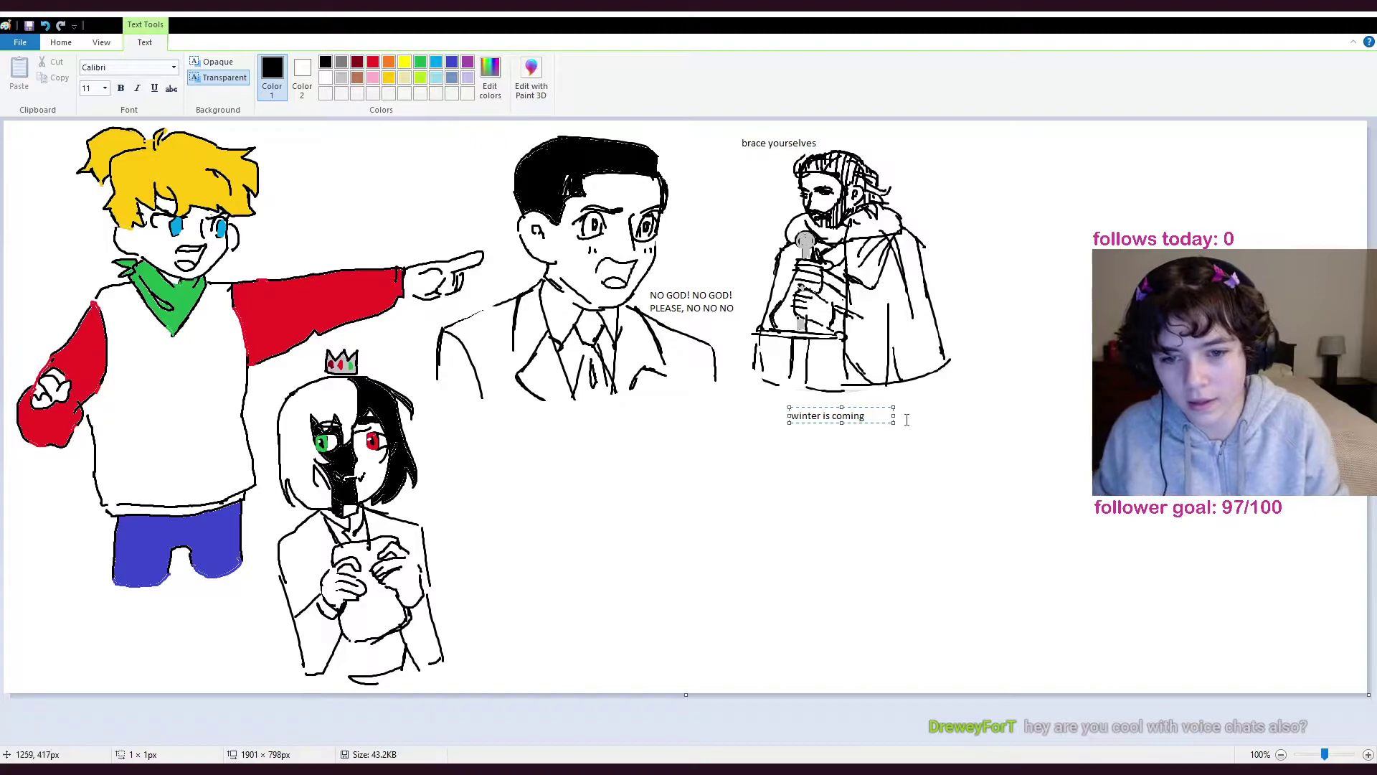
{"action": "key", "text": "BackSpace"}
{"action": "key", "text": "BackSpace"}
{"action": "type", "text": "gn"}
{"action": "left_click", "coordinate": [872, 527]}
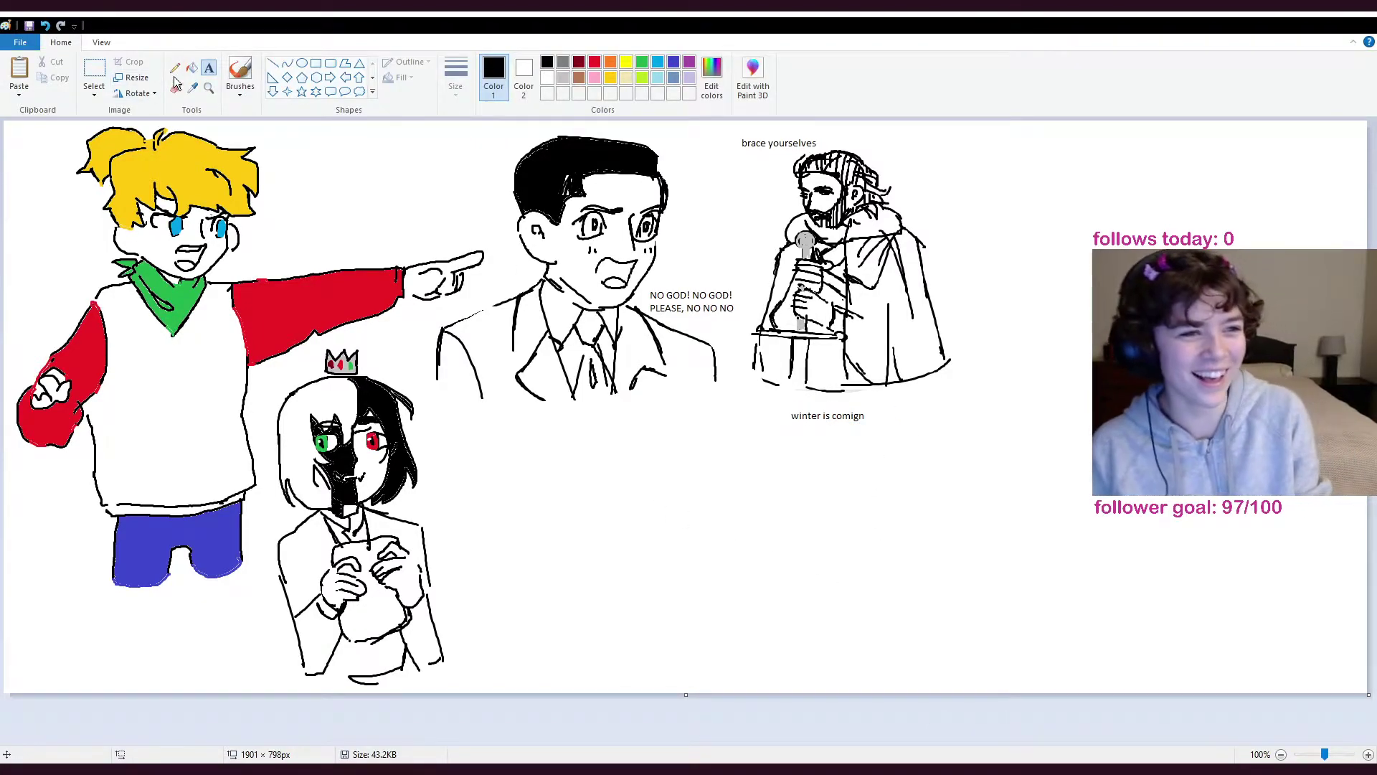
- Select the "winter is comign" caption and move it up onto the lower part of the cloak
{"action": "left_click", "coordinate": [94, 72]}
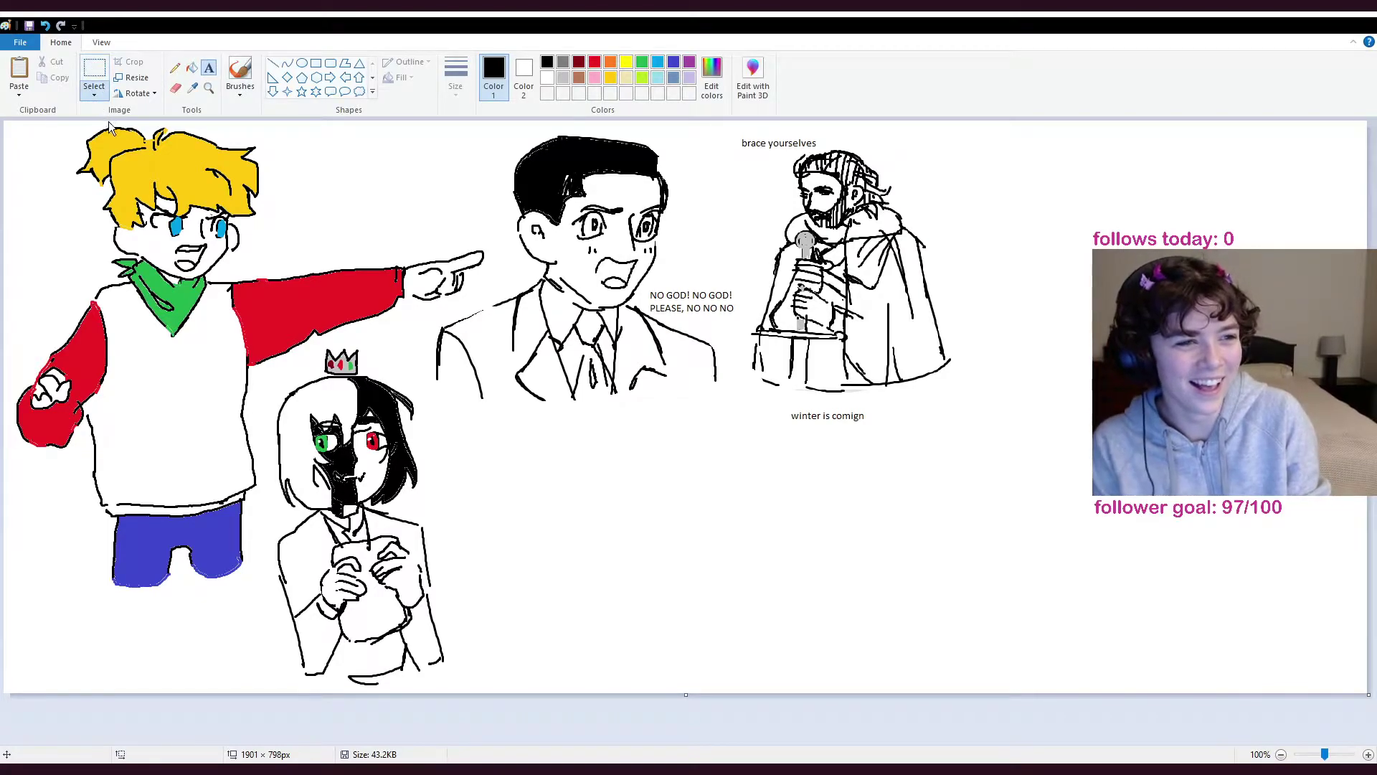
{"action": "mouse_move", "coordinate": [875, 433]}
{"action": "left_mouse_down"}
{"action": "mouse_move", "coordinate": [787, 410]}
{"action": "mouse_move", "coordinate": [854, 409]}
{"action": "mouse_move", "coordinate": [870, 175]}
{"action": "mouse_move", "coordinate": [954, 201]}
{"action": "mouse_move", "coordinate": [884, 412]}
{"action": "mouse_move", "coordinate": [886, 366]}
{"action": "left_mouse_up"}
{"action": "left_click", "coordinate": [768, 646]}
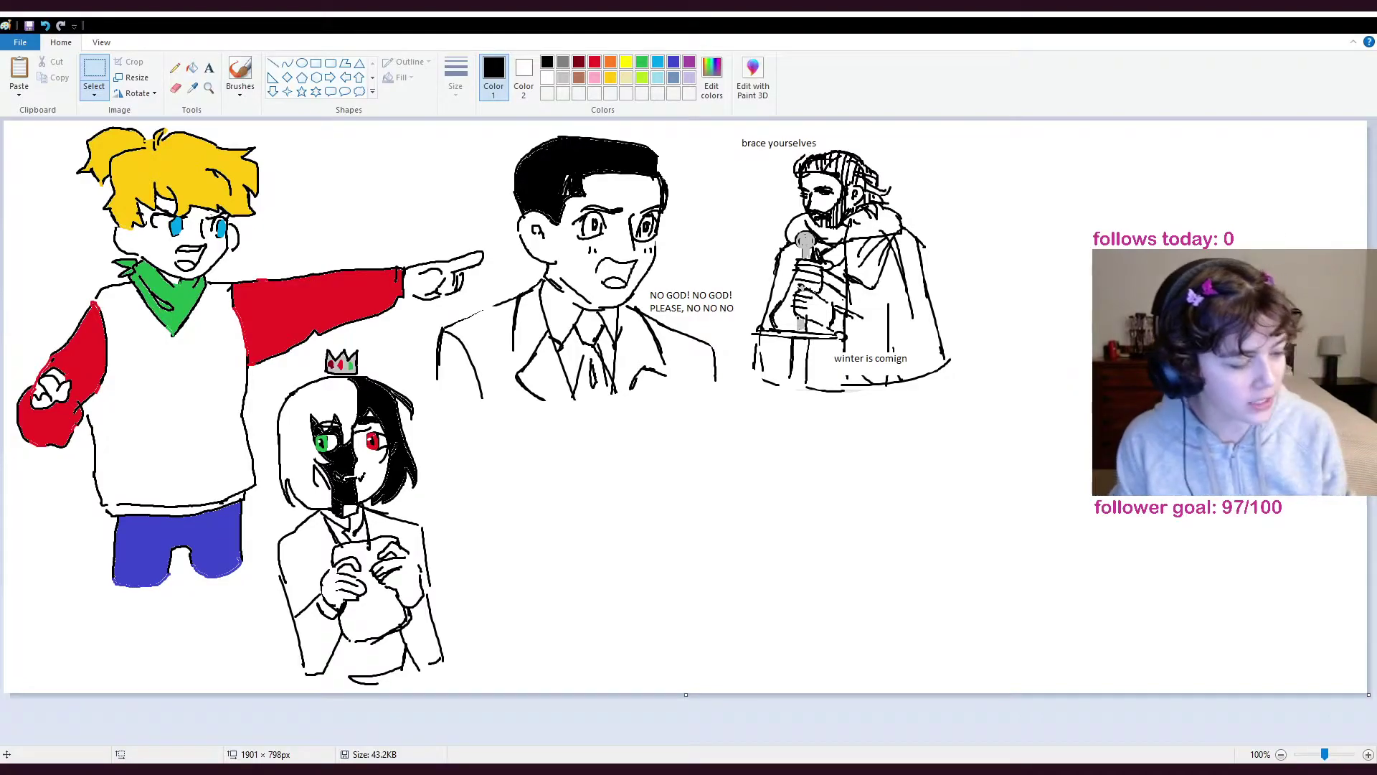
- Switch to the brush for freehand drawing in black
{"action": "left_click", "coordinate": [244, 77]}
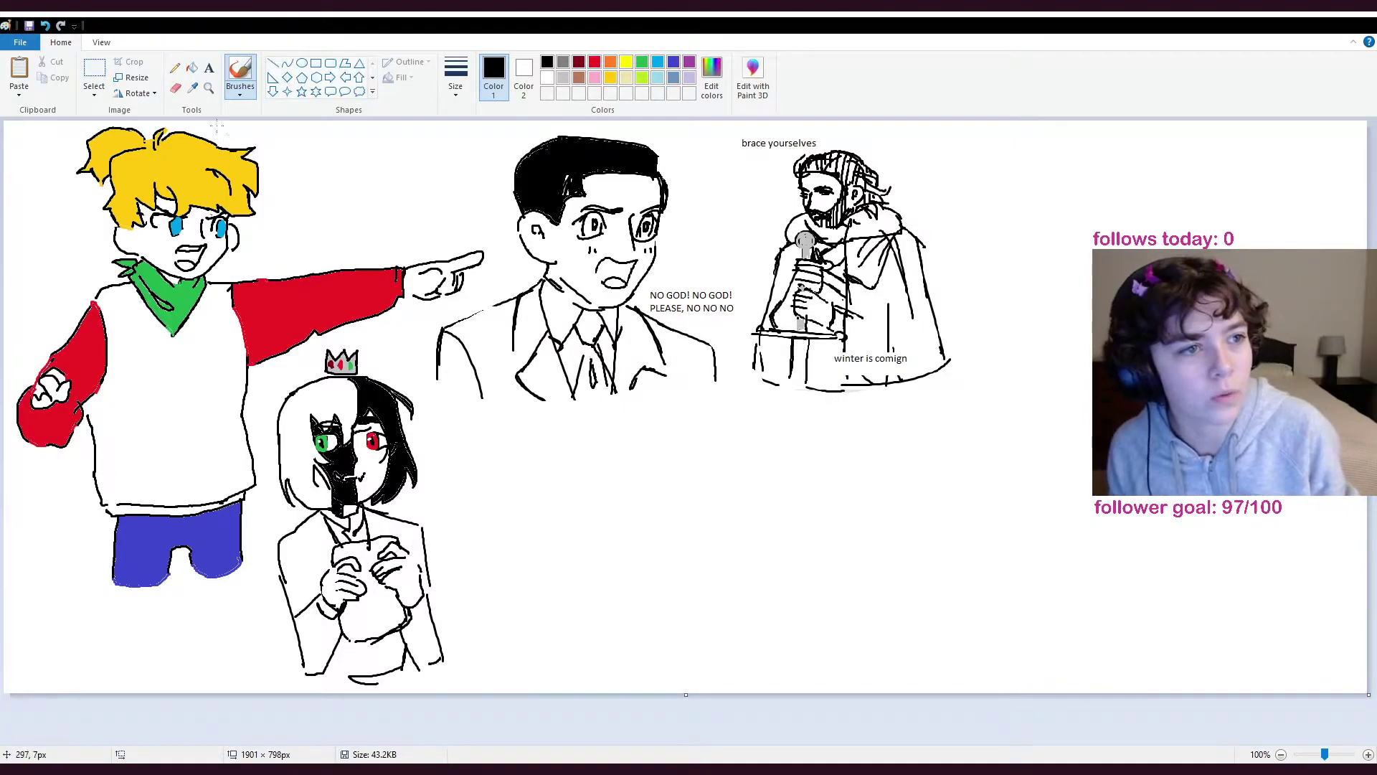
{"action": "left_click_drag", "start_coordinate": [779, 554], "coordinate": [706, 545]}
{"action": "key", "text": "ctrl+z"}
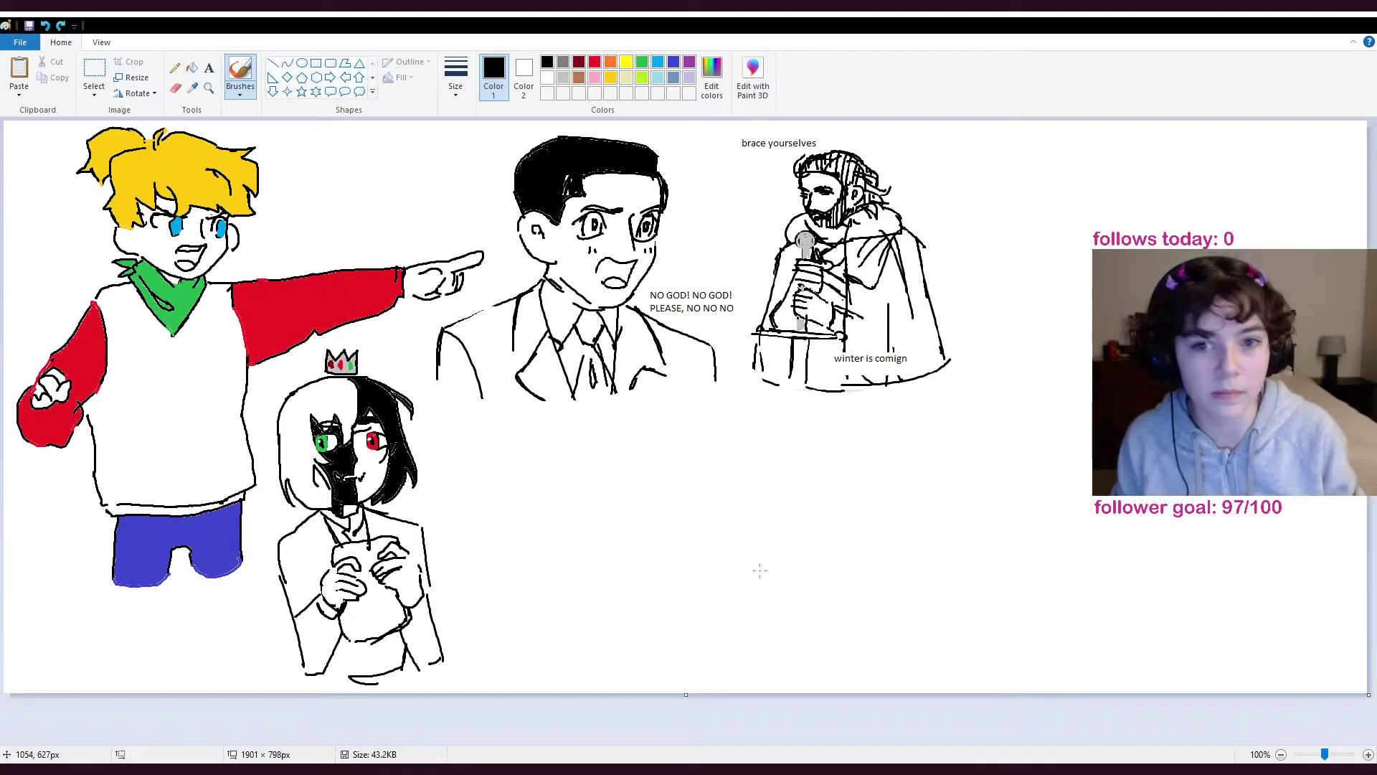
{"action": "left_click_drag", "start_coordinate": [753, 371], "coordinate": [767, 382]}
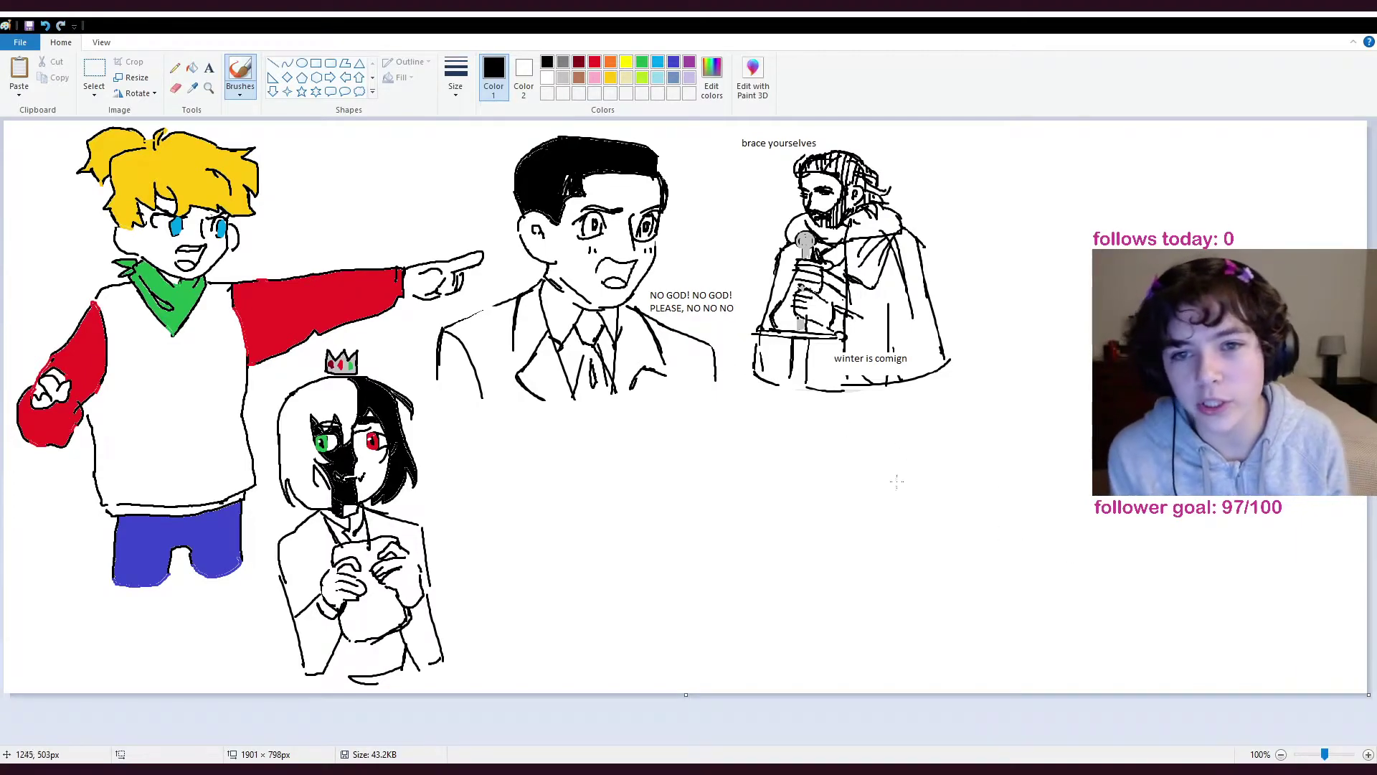
{"action": "left_click_drag", "start_coordinate": [815, 436], "coordinate": [764, 502]}
{"action": "key", "text": "ctrl+z"}
{"action": "left_click_drag", "start_coordinate": [692, 412], "coordinate": [639, 461]}
{"action": "mouse_move", "coordinate": [714, 417]}
{"action": "left_mouse_down"}
{"action": "mouse_move", "coordinate": [761, 444]}
{"action": "mouse_move", "coordinate": [752, 516]}
{"action": "left_mouse_up"}
{"action": "mouse_move", "coordinate": [751, 514]}
{"action": "left_mouse_down"}
{"action": "mouse_move", "coordinate": [724, 560]}
{"action": "mouse_move", "coordinate": [753, 518]}
{"action": "mouse_move", "coordinate": [719, 561]}
{"action": "mouse_move", "coordinate": [680, 558]}
{"action": "mouse_move", "coordinate": [717, 564]}
{"action": "mouse_move", "coordinate": [661, 557]}
{"action": "left_mouse_up"}
{"action": "key", "text": "ctrl+z"}
{"action": "key", "text": "ctrl+z"}
{"action": "key", "text": "ctrl+z"}
{"action": "mouse_move", "coordinate": [634, 444]}
{"action": "left_mouse_down"}
{"action": "mouse_move", "coordinate": [624, 498]}
{"action": "mouse_move", "coordinate": [667, 564]}
{"action": "left_mouse_up"}
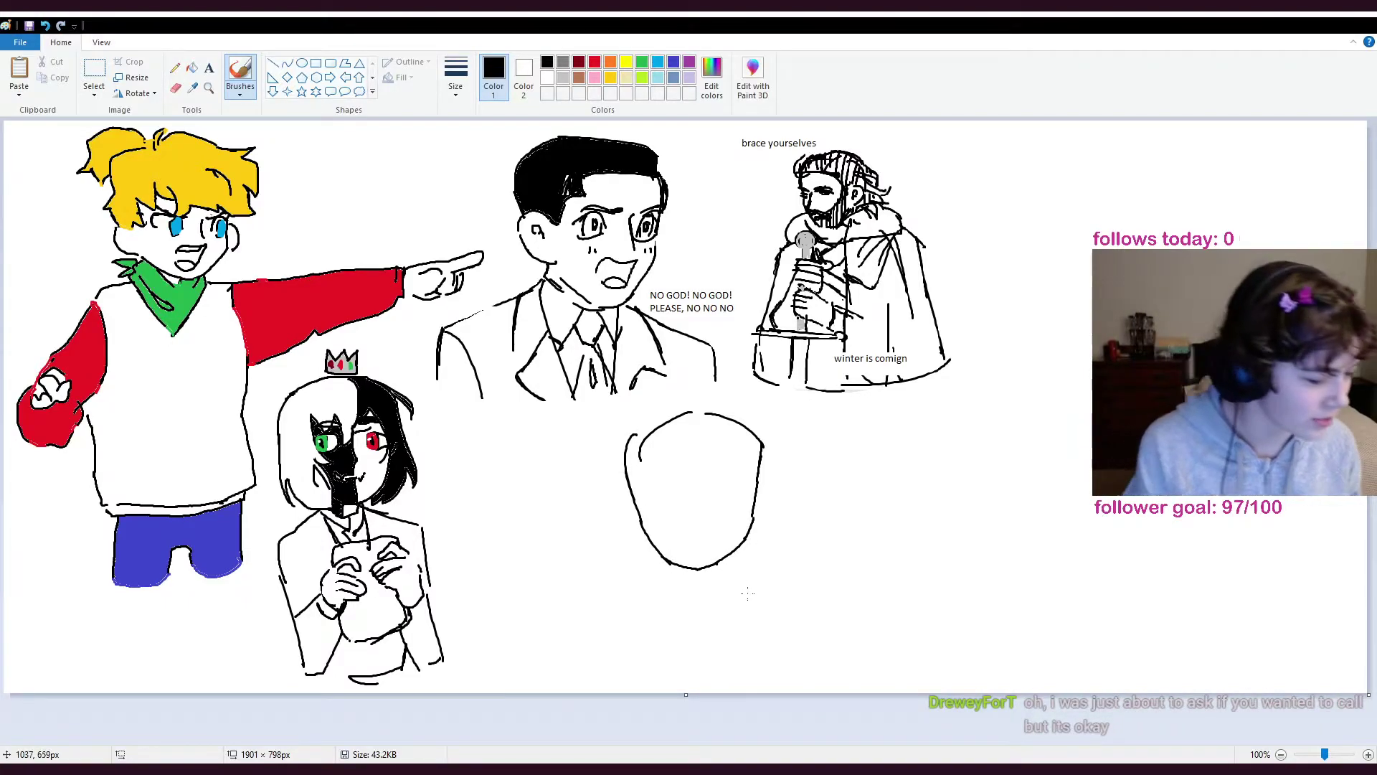
{"action": "key", "text": "ctrl+z"}
{"action": "key", "text": "ctrl+z"}
{"action": "key", "text": "ctrl+z"}
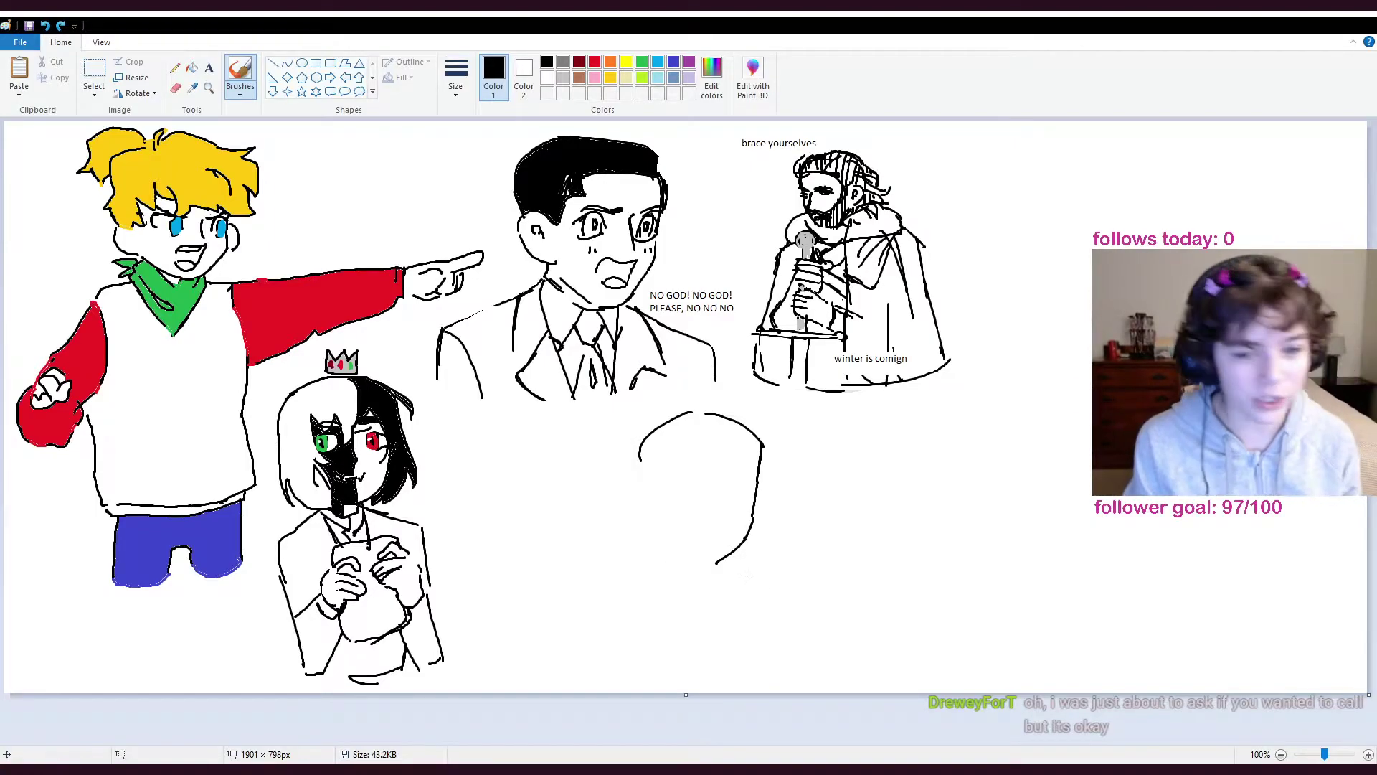
{"action": "key", "text": "ctrl+z"}
{"action": "key", "text": "ctrl+z"}
{"action": "key", "text": "ctrl+z"}
{"action": "key", "text": "ctrl+z"}
{"action": "key", "text": "ctrl+z"}
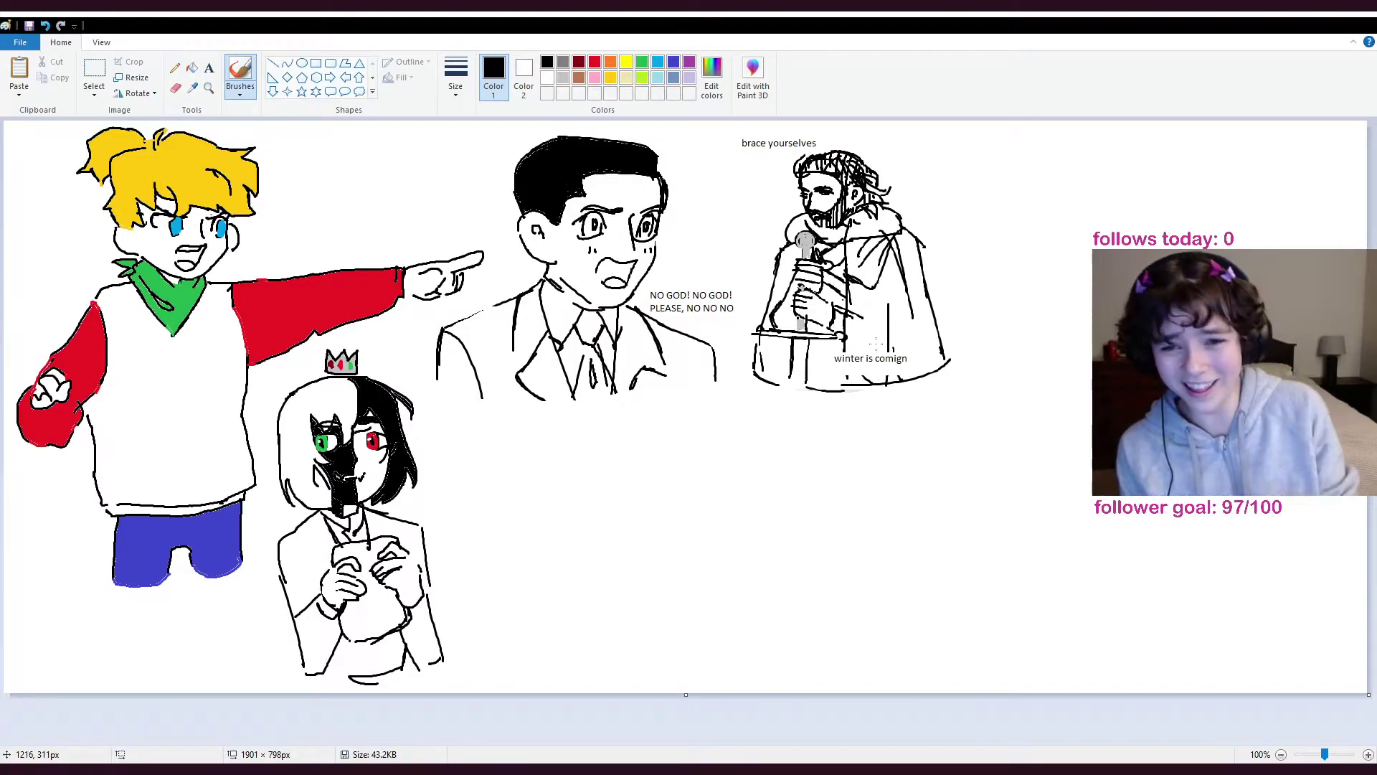
{"action": "mouse_move", "coordinate": [646, 195]}
{"action": "left_mouse_down"}
{"action": "mouse_move", "coordinate": [519, 143]}
{"action": "mouse_move", "coordinate": [664, 196]}
{"action": "left_mouse_up"}
{"action": "key", "text": "ctrl+z"}
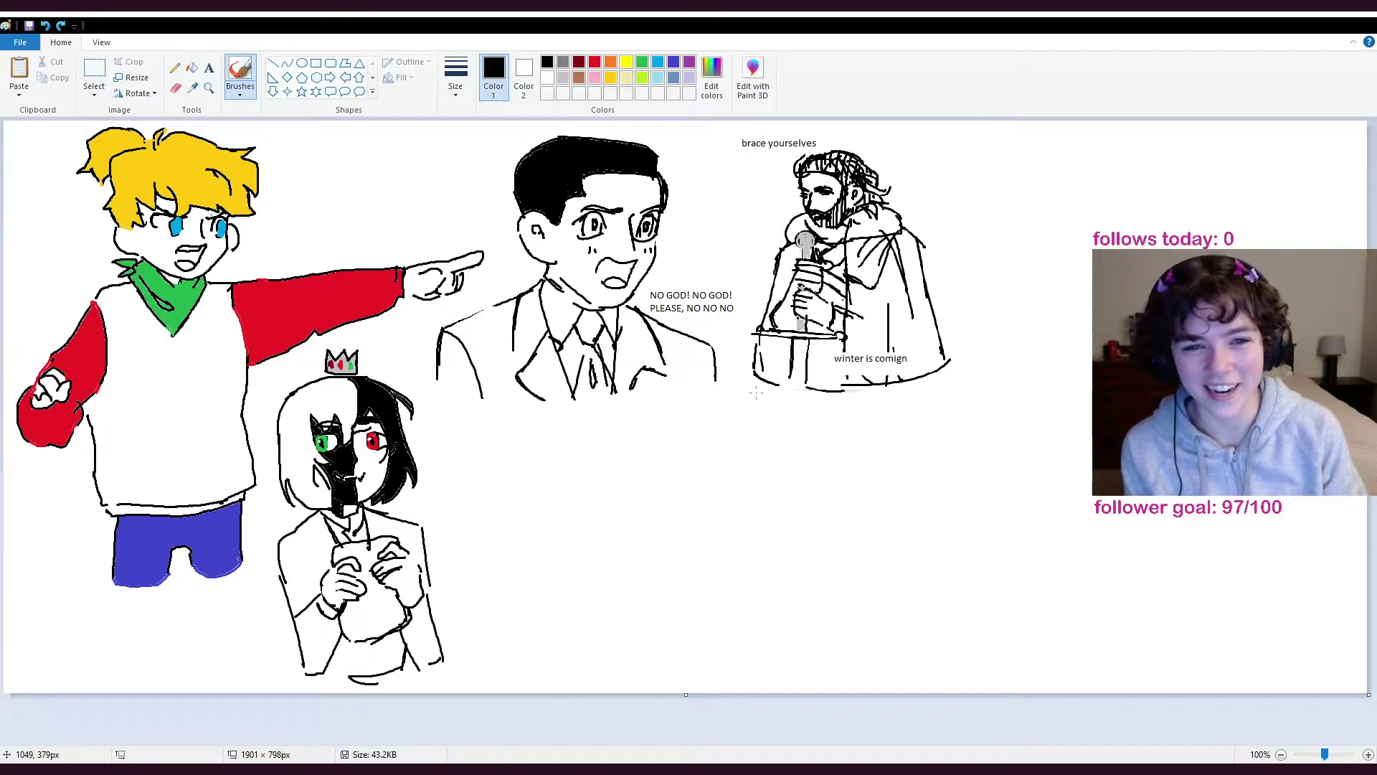
- Paint short pink blush strokes over both cheeks of the dark-haired man in the suit
{"action": "left_click", "coordinate": [594, 77]}
{"action": "left_click_drag", "start_coordinate": [590, 247], "coordinate": [591, 251]}
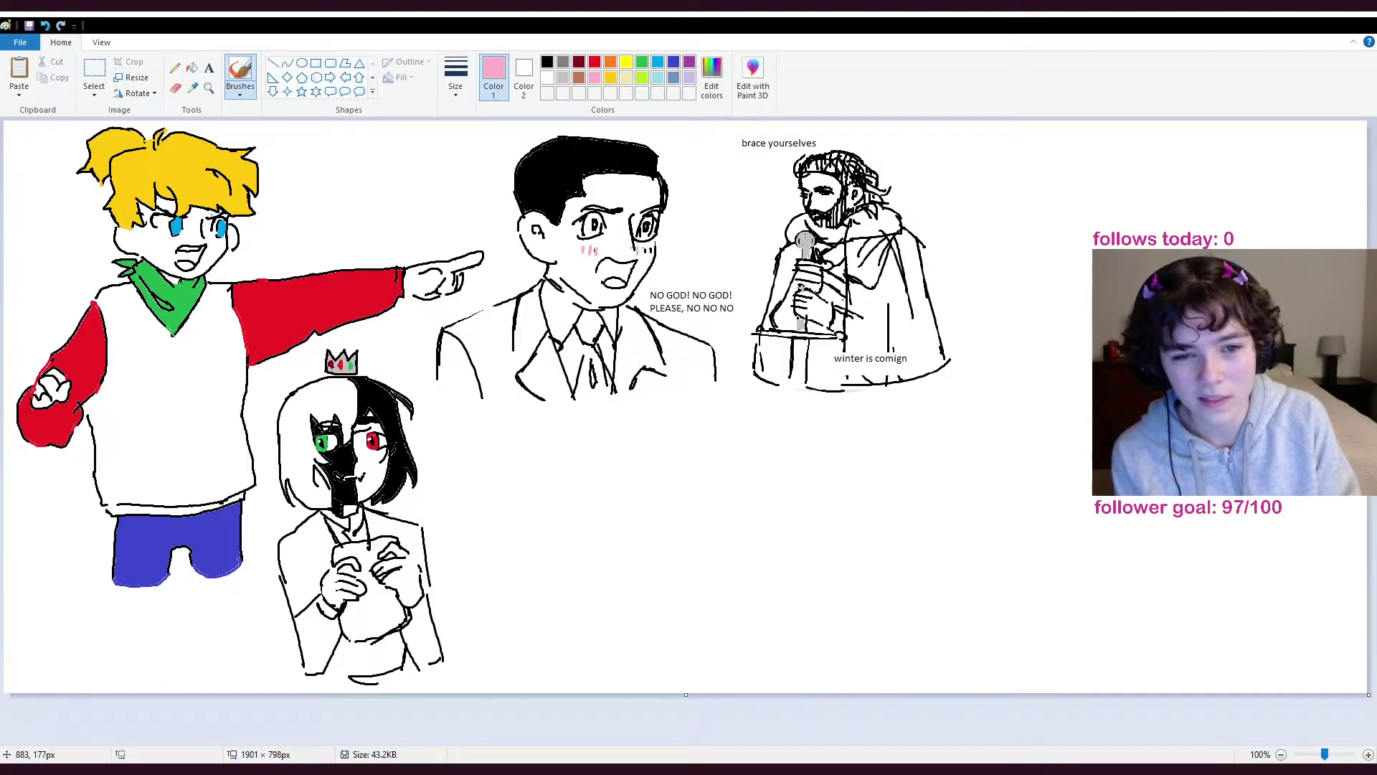
{"action": "left_click_drag", "start_coordinate": [644, 247], "coordinate": [650, 251]}
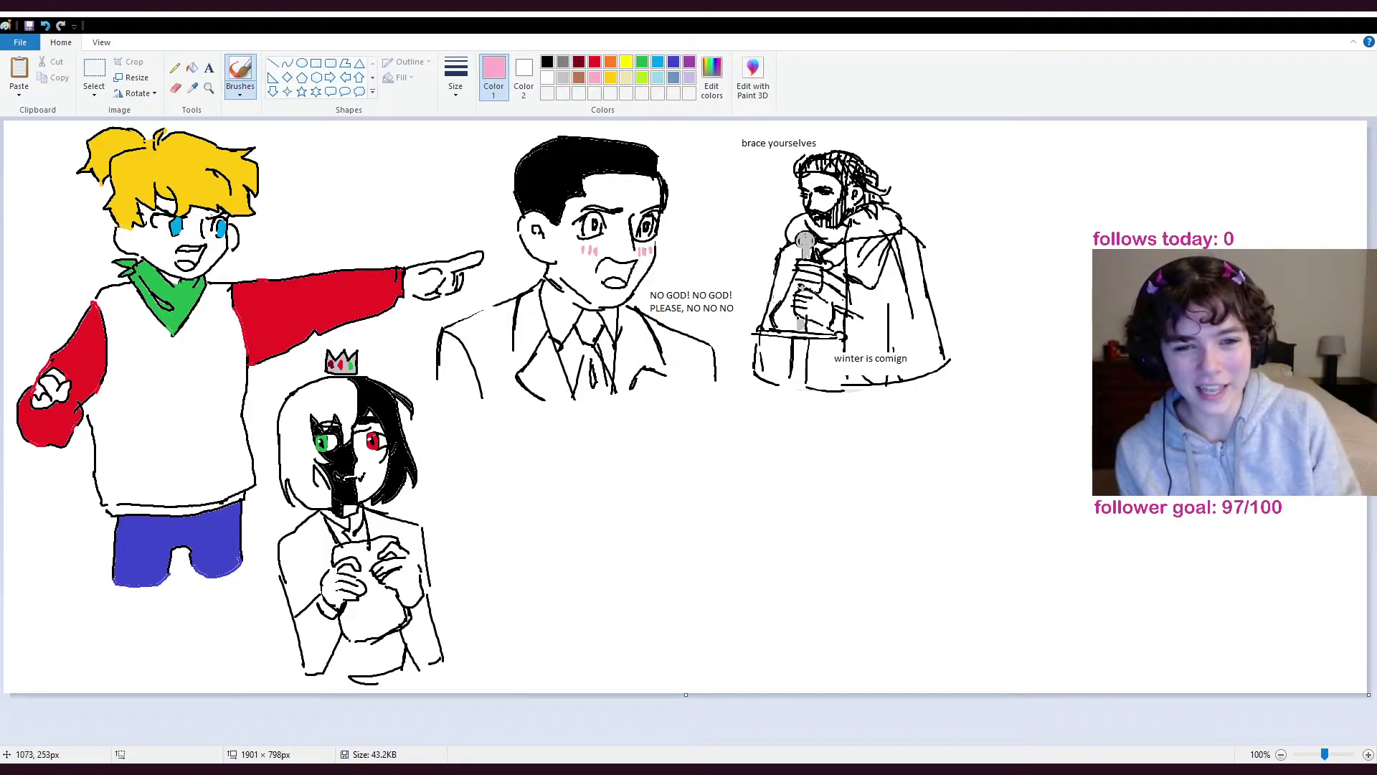
- Draw a small smiling face in black with eyes, nose and mouth in the empty space below the suited man
{"action": "left_click", "coordinate": [548, 63]}
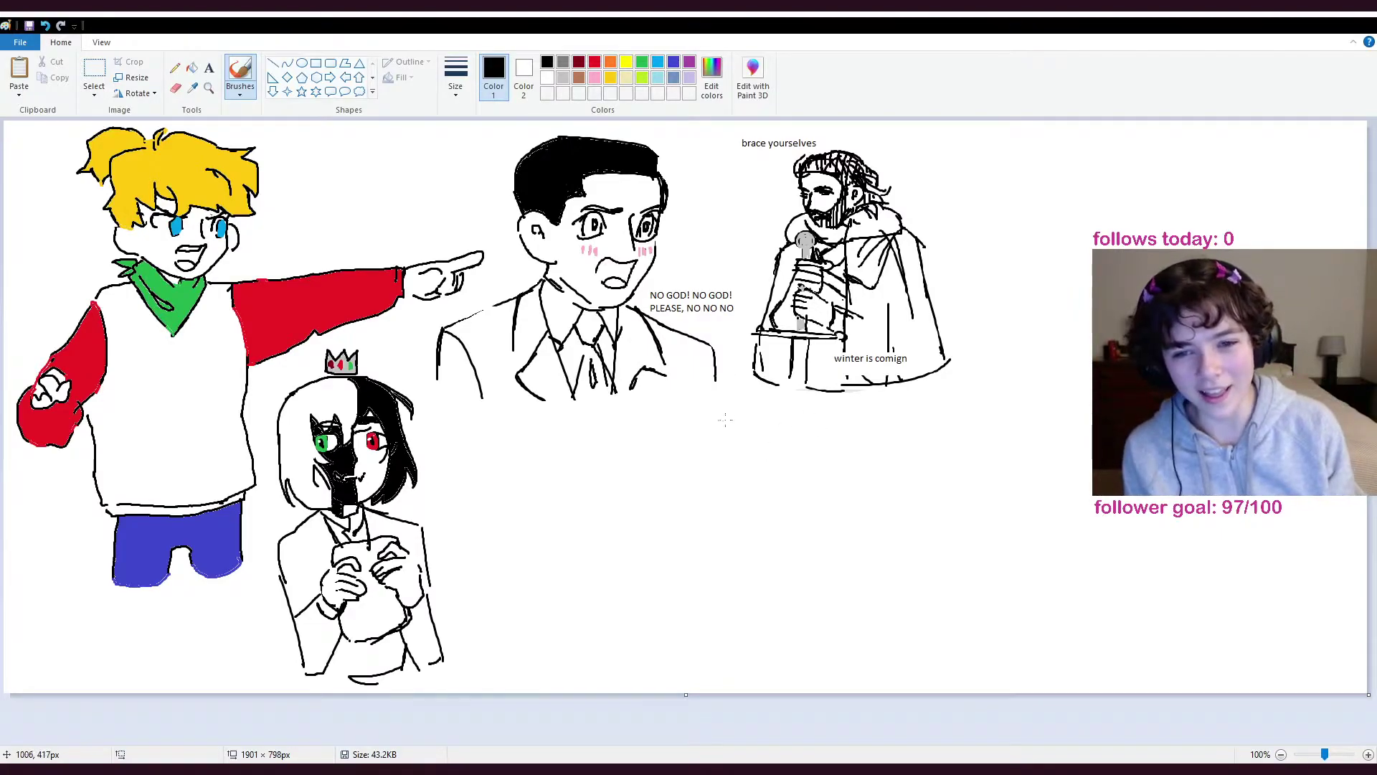
{"action": "left_click_drag", "start_coordinate": [746, 444], "coordinate": [742, 439]}
{"action": "key", "text": "ctrl+z"}
{"action": "mouse_move", "coordinate": [573, 431]}
{"action": "left_mouse_down"}
{"action": "mouse_move", "coordinate": [532, 478]}
{"action": "mouse_move", "coordinate": [582, 434]}
{"action": "mouse_move", "coordinate": [618, 485]}
{"action": "left_mouse_up"}
{"action": "key", "text": "ctrl+z"}
{"action": "key", "text": "ctrl+z"}
{"action": "key", "text": "ctrl+z"}
{"action": "key", "text": "ctrl+z"}
{"action": "mouse_move", "coordinate": [571, 438]}
{"action": "left_mouse_down"}
{"action": "mouse_move", "coordinate": [503, 479]}
{"action": "mouse_move", "coordinate": [533, 450]}
{"action": "mouse_move", "coordinate": [510, 493]}
{"action": "mouse_move", "coordinate": [531, 529]}
{"action": "left_mouse_up"}
{"action": "left_click_drag", "start_coordinate": [546, 449], "coordinate": [582, 496]}
{"action": "key", "text": "ctrl+z"}
{"action": "key", "text": "ctrl+z"}
{"action": "mouse_move", "coordinate": [557, 446]}
{"action": "left_mouse_down"}
{"action": "mouse_move", "coordinate": [587, 482]}
{"action": "mouse_move", "coordinate": [525, 498]}
{"action": "mouse_move", "coordinate": [534, 484]}
{"action": "mouse_move", "coordinate": [530, 519]}
{"action": "left_mouse_up"}
{"action": "key", "text": "ctrl+z"}
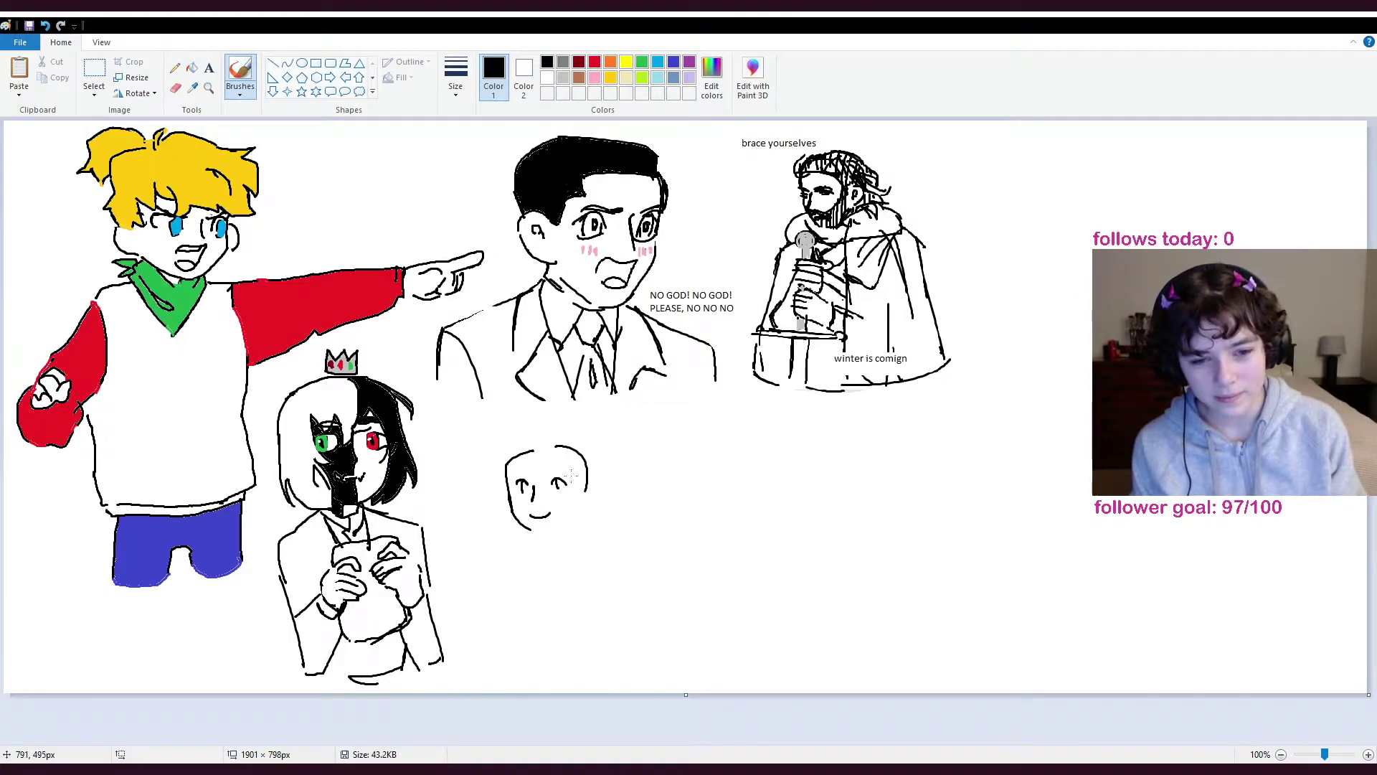
- Draw a flat halo ring just above the small head, colour it gold and set the brush colour back to black
{"action": "mouse_move", "coordinate": [543, 416]}
{"action": "left_mouse_down"}
{"action": "mouse_move", "coordinate": [521, 423]}
{"action": "mouse_move", "coordinate": [558, 426]}
{"action": "mouse_move", "coordinate": [526, 420]}
{"action": "mouse_move", "coordinate": [537, 423]}
{"action": "left_mouse_up"}
{"action": "key", "text": "ctrl+z"}
{"action": "left_click_drag", "start_coordinate": [516, 433], "coordinate": [512, 443]}
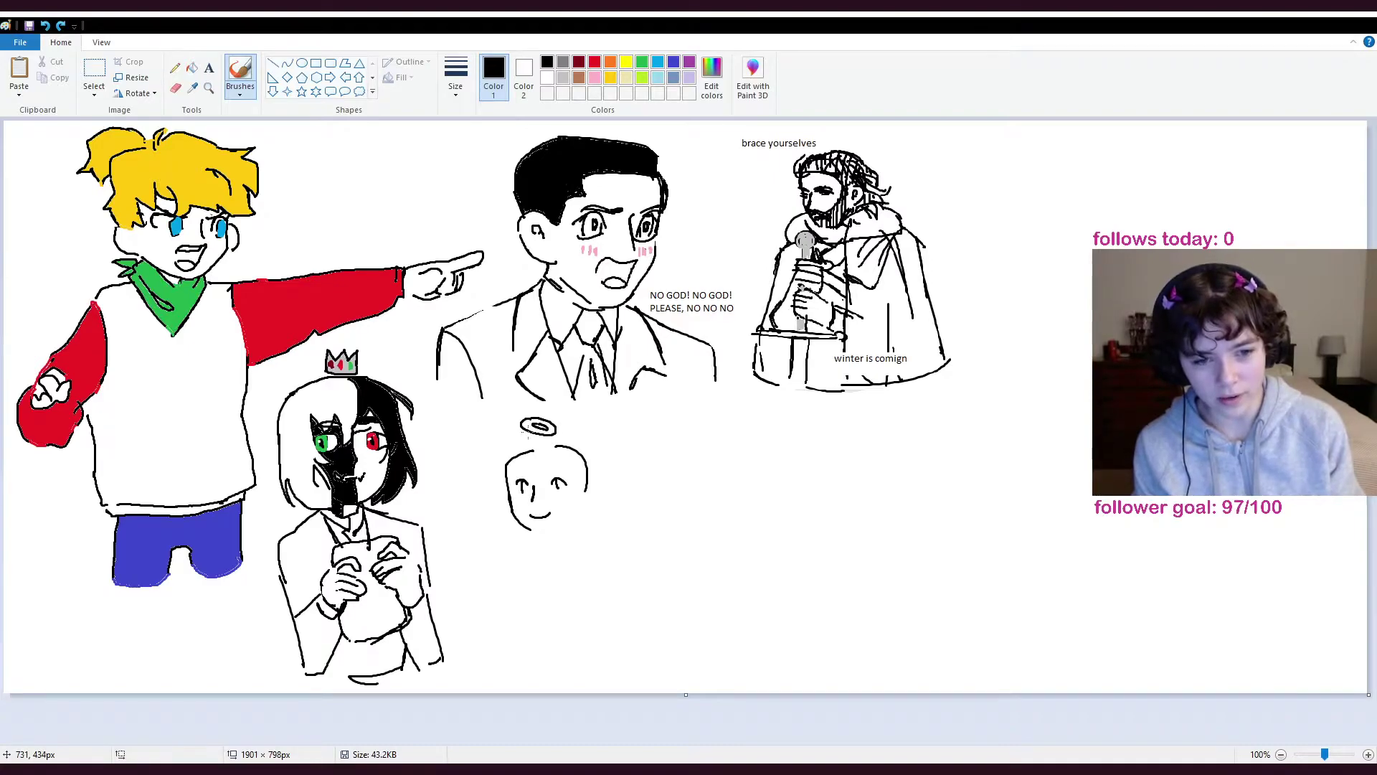
{"action": "key", "text": "ctrl+z"}
{"action": "key", "text": "ctrl+z"}
{"action": "mouse_move", "coordinate": [544, 431]}
{"action": "left_mouse_down"}
{"action": "mouse_move", "coordinate": [533, 447]}
{"action": "mouse_move", "coordinate": [503, 439]}
{"action": "mouse_move", "coordinate": [536, 442]}
{"action": "left_mouse_up"}
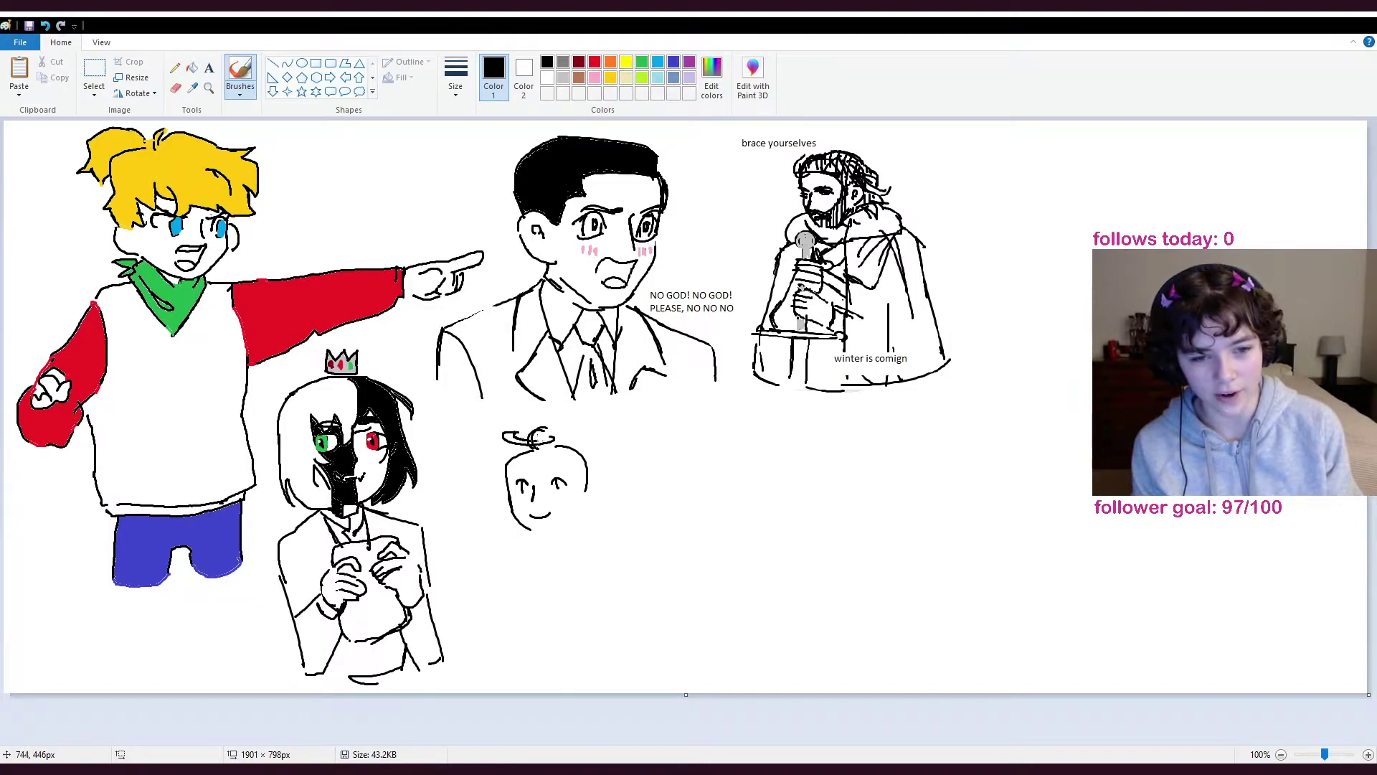
{"action": "left_click", "coordinate": [610, 78]}
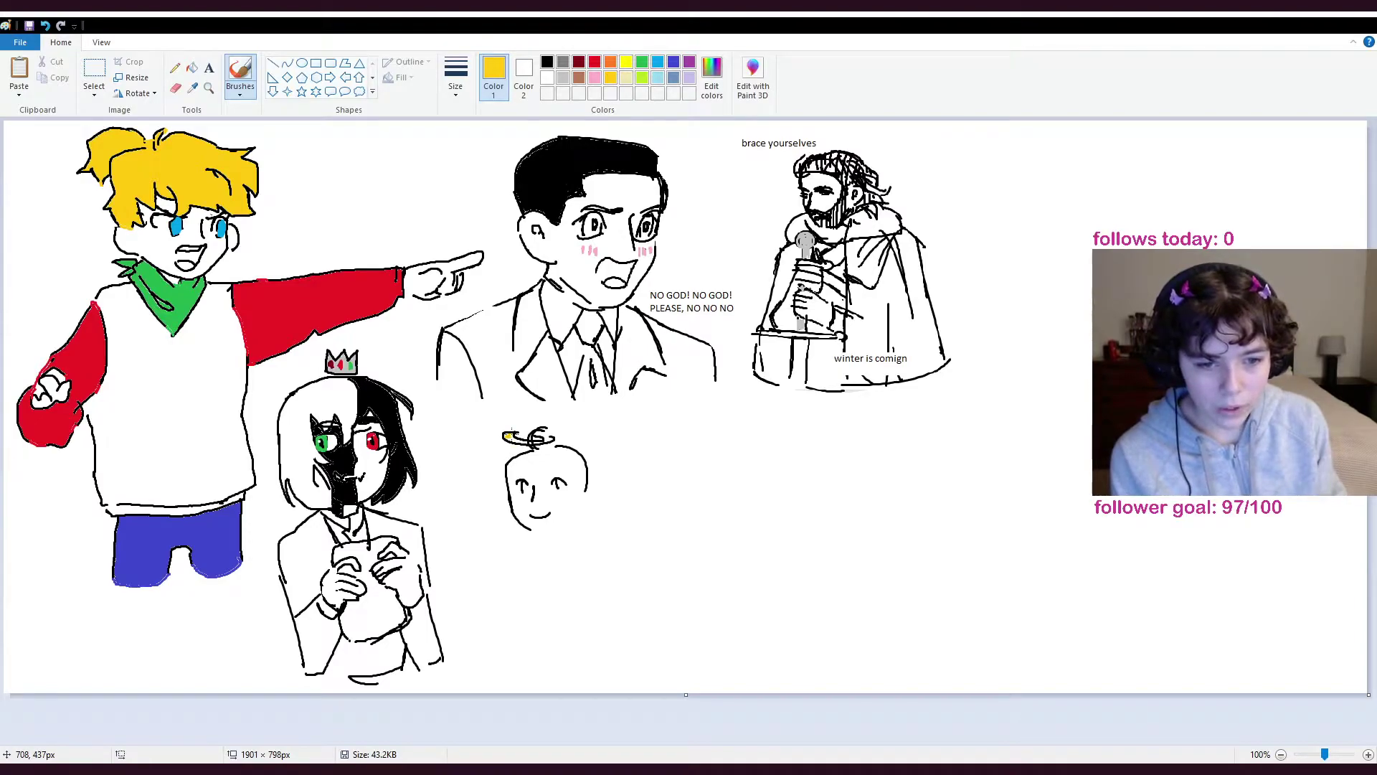
{"action": "left_click_drag", "start_coordinate": [530, 443], "coordinate": [541, 436]}
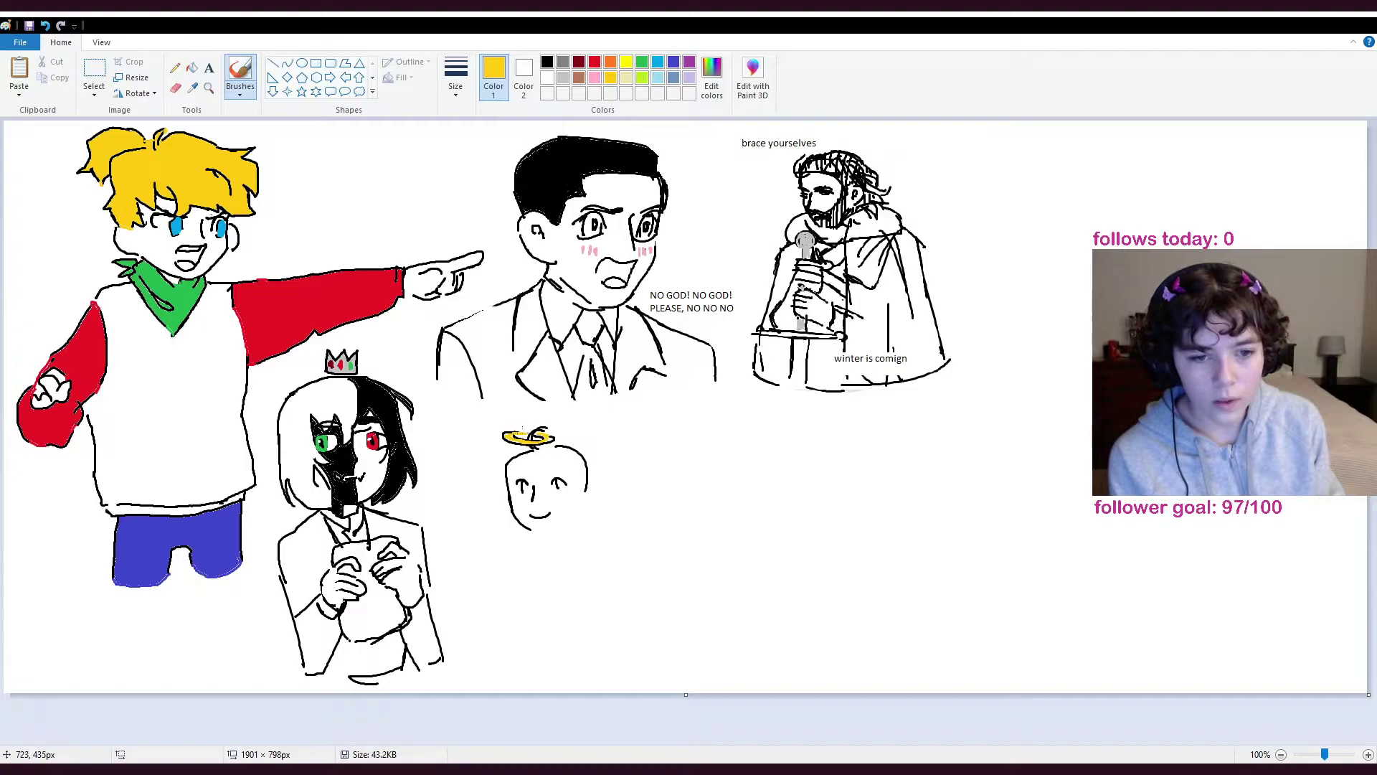
{"action": "left_click", "coordinate": [548, 61]}
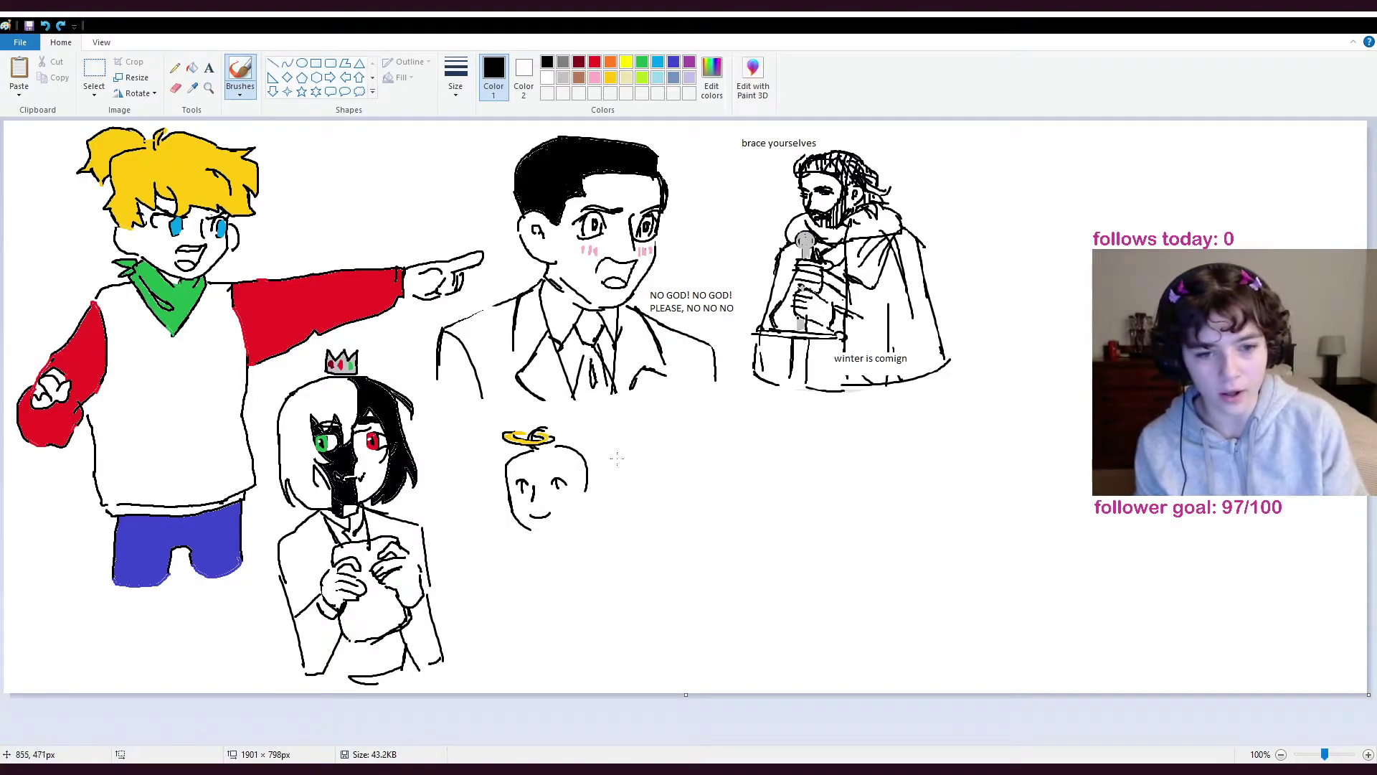
{"action": "mouse_move", "coordinate": [558, 462]}
{"action": "left_mouse_down"}
{"action": "mouse_move", "coordinate": [560, 521]}
{"action": "mouse_move", "coordinate": [605, 501]}
{"action": "mouse_move", "coordinate": [619, 532]}
{"action": "left_mouse_up"}
{"action": "key", "text": "ctrl+z"}
{"action": "key", "text": "ctrl+z"}
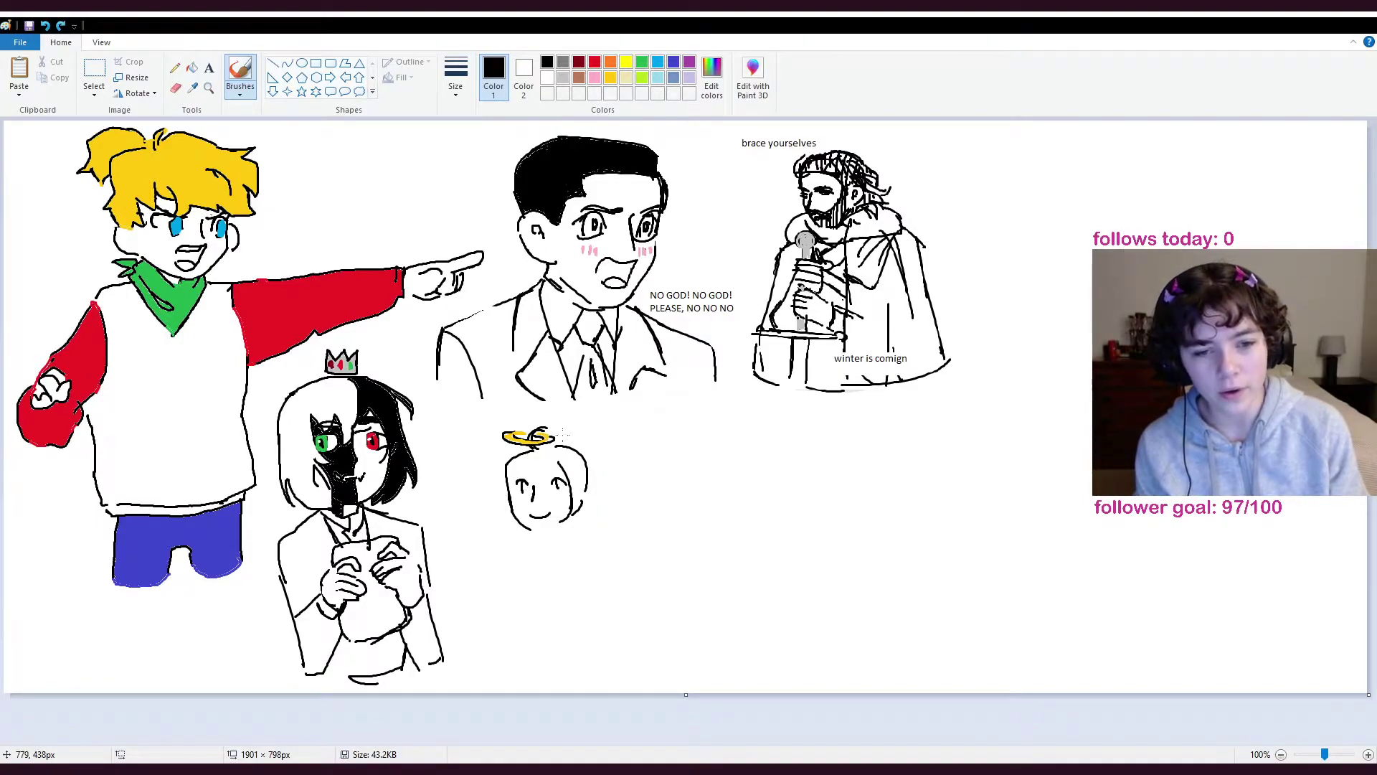
{"action": "left_click_drag", "start_coordinate": [561, 440], "coordinate": [607, 488]}
{"action": "mouse_move", "coordinate": [512, 440]}
{"action": "left_mouse_down"}
{"action": "mouse_move", "coordinate": [479, 495]}
{"action": "mouse_move", "coordinate": [496, 499]}
{"action": "left_mouse_up"}
{"action": "key", "text": "ctrl+z"}
{"action": "key", "text": "ctrl+z"}
{"action": "key", "text": "ctrl+z"}
{"action": "key", "text": "ctrl+z"}
{"action": "key", "text": "ctrl+z"}
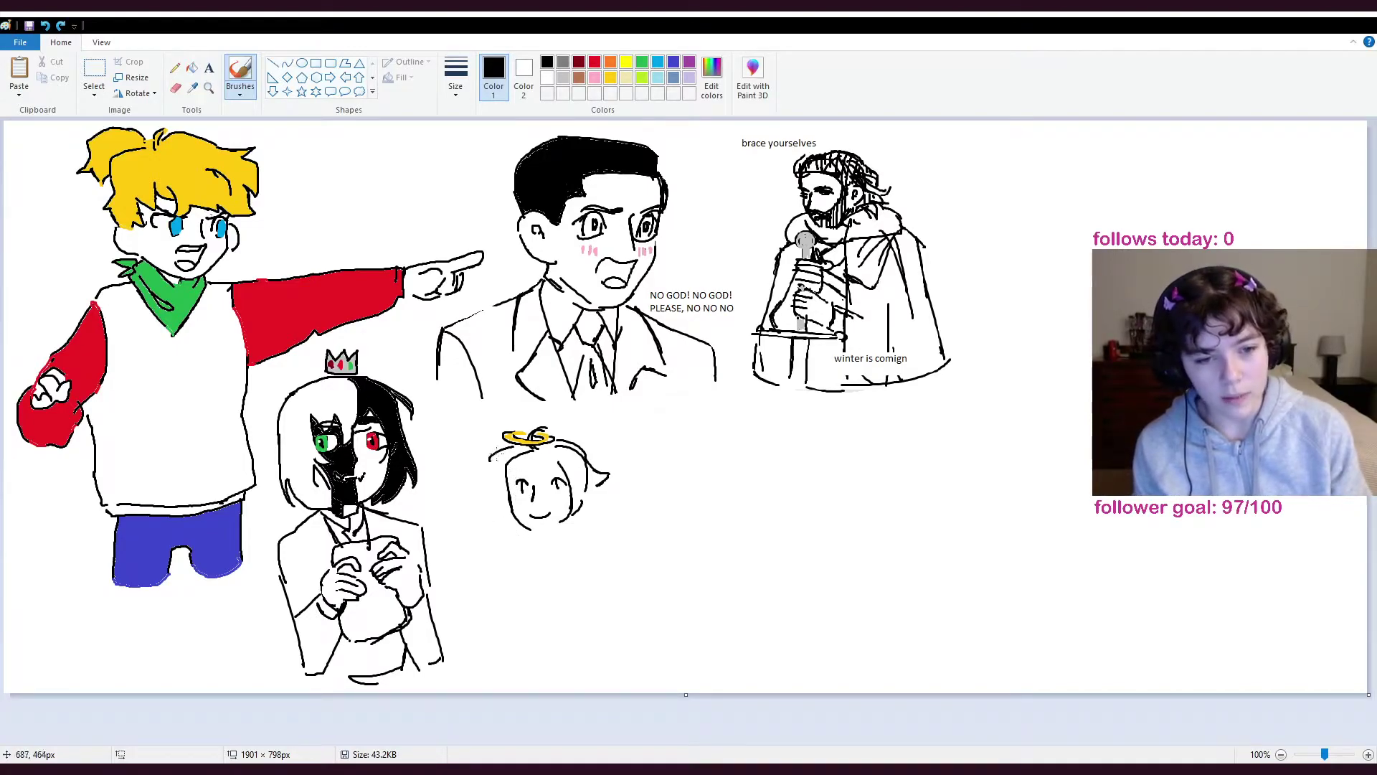
{"action": "mouse_move", "coordinate": [519, 449]}
{"action": "left_mouse_down"}
{"action": "mouse_move", "coordinate": [491, 470]}
{"action": "mouse_move", "coordinate": [501, 495]}
{"action": "mouse_move", "coordinate": [482, 504]}
{"action": "left_mouse_up"}
{"action": "mouse_move", "coordinate": [531, 455]}
{"action": "left_mouse_down"}
{"action": "mouse_move", "coordinate": [550, 478]}
{"action": "mouse_move", "coordinate": [531, 459]}
{"action": "mouse_move", "coordinate": [493, 485]}
{"action": "mouse_move", "coordinate": [495, 453]}
{"action": "mouse_move", "coordinate": [520, 455]}
{"action": "mouse_move", "coordinate": [484, 463]}
{"action": "left_mouse_up"}
{"action": "key", "text": "ctrl+z"}
{"action": "key", "text": "ctrl+z"}
{"action": "key", "text": "ctrl+z"}
{"action": "key", "text": "ctrl+z"}
{"action": "key", "text": "ctrl+z"}
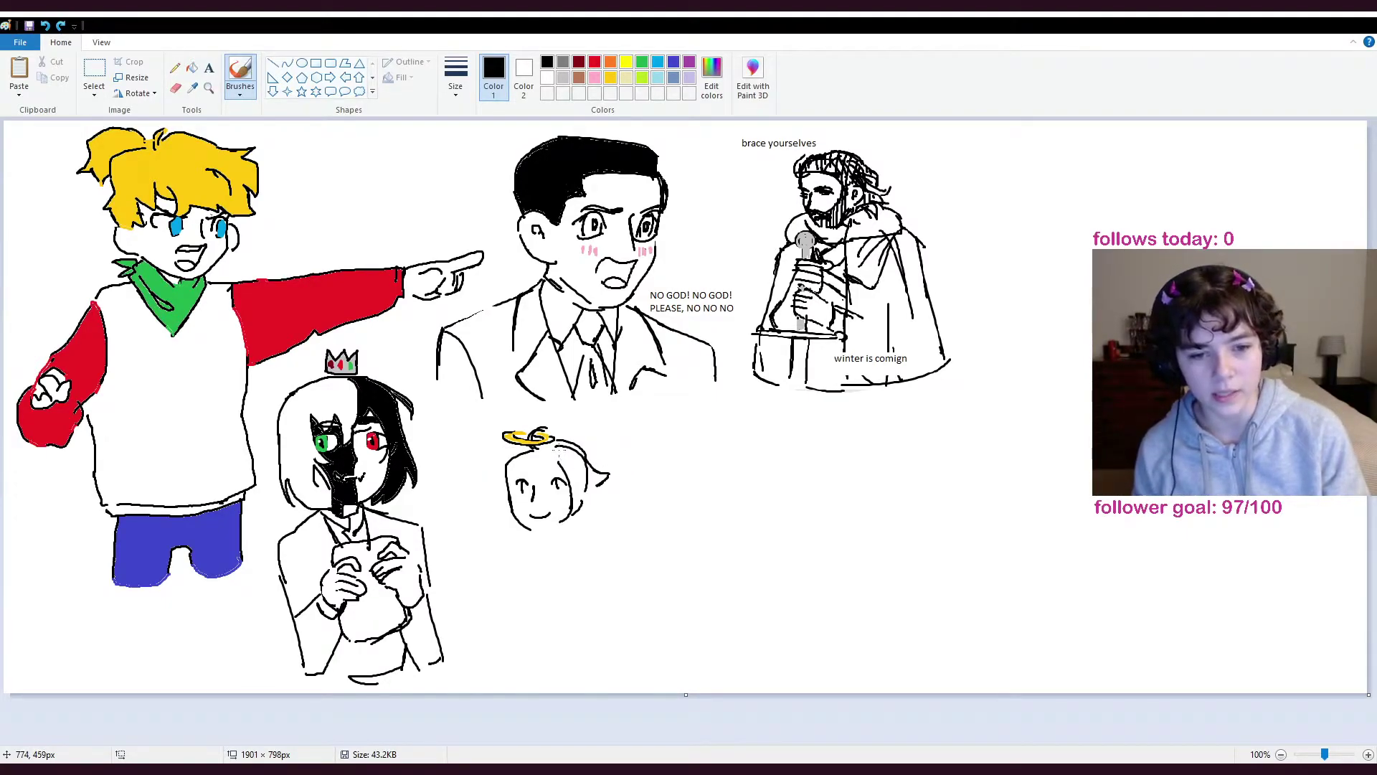
- Erase the hair strokes and the face outline on the right side of the small haloed head
{"action": "left_click", "coordinate": [177, 91]}
{"action": "mouse_move", "coordinate": [556, 446]}
{"action": "left_mouse_down"}
{"action": "mouse_move", "coordinate": [584, 479]}
{"action": "mouse_move", "coordinate": [584, 460]}
{"action": "mouse_move", "coordinate": [606, 478]}
{"action": "left_mouse_up"}
{"action": "mouse_move", "coordinate": [570, 531]}
{"action": "left_mouse_down"}
{"action": "mouse_move", "coordinate": [565, 444]}
{"action": "mouse_move", "coordinate": [498, 416]}
{"action": "mouse_move", "coordinate": [559, 445]}
{"action": "left_mouse_up"}
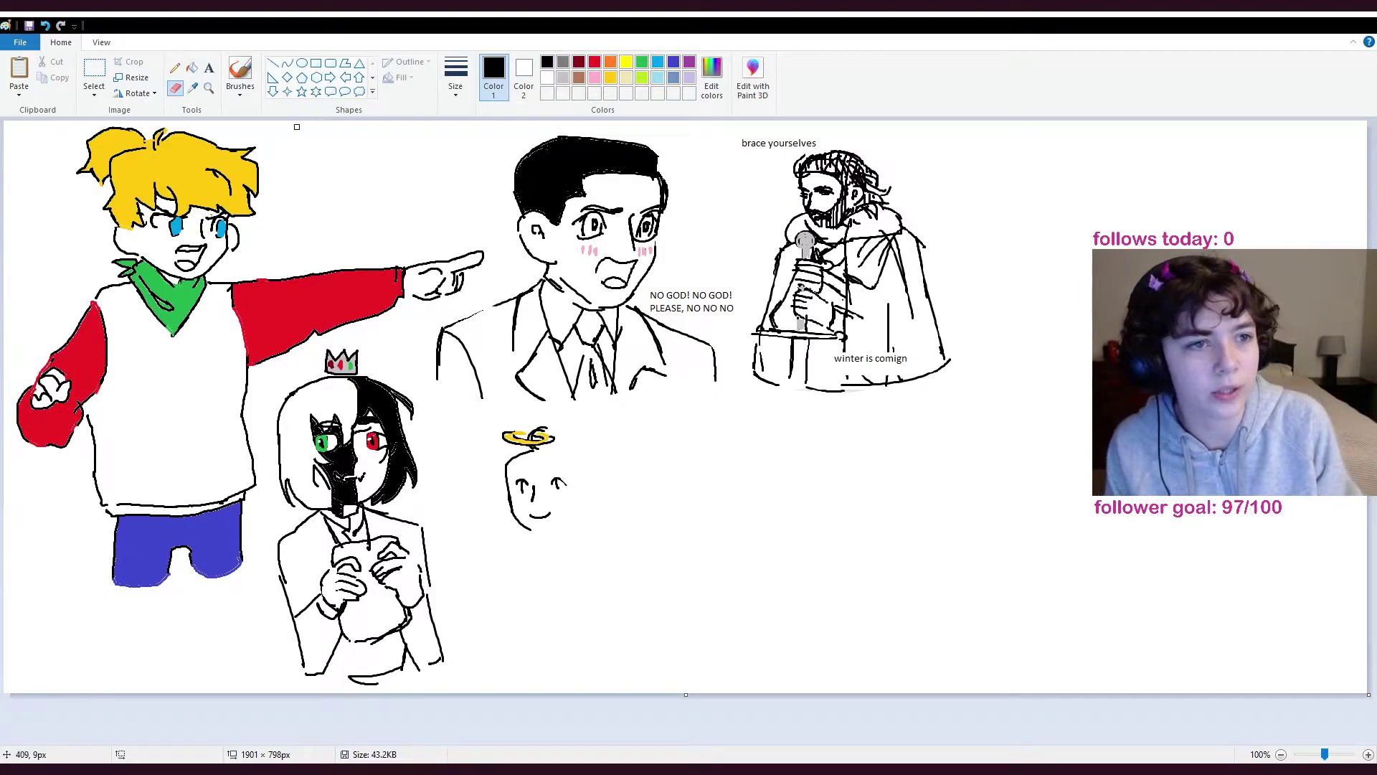
- Redraw the right eye with the brush and add a fringe over the forehead plus a lock beside the right cheek
{"action": "left_click", "coordinate": [240, 72]}
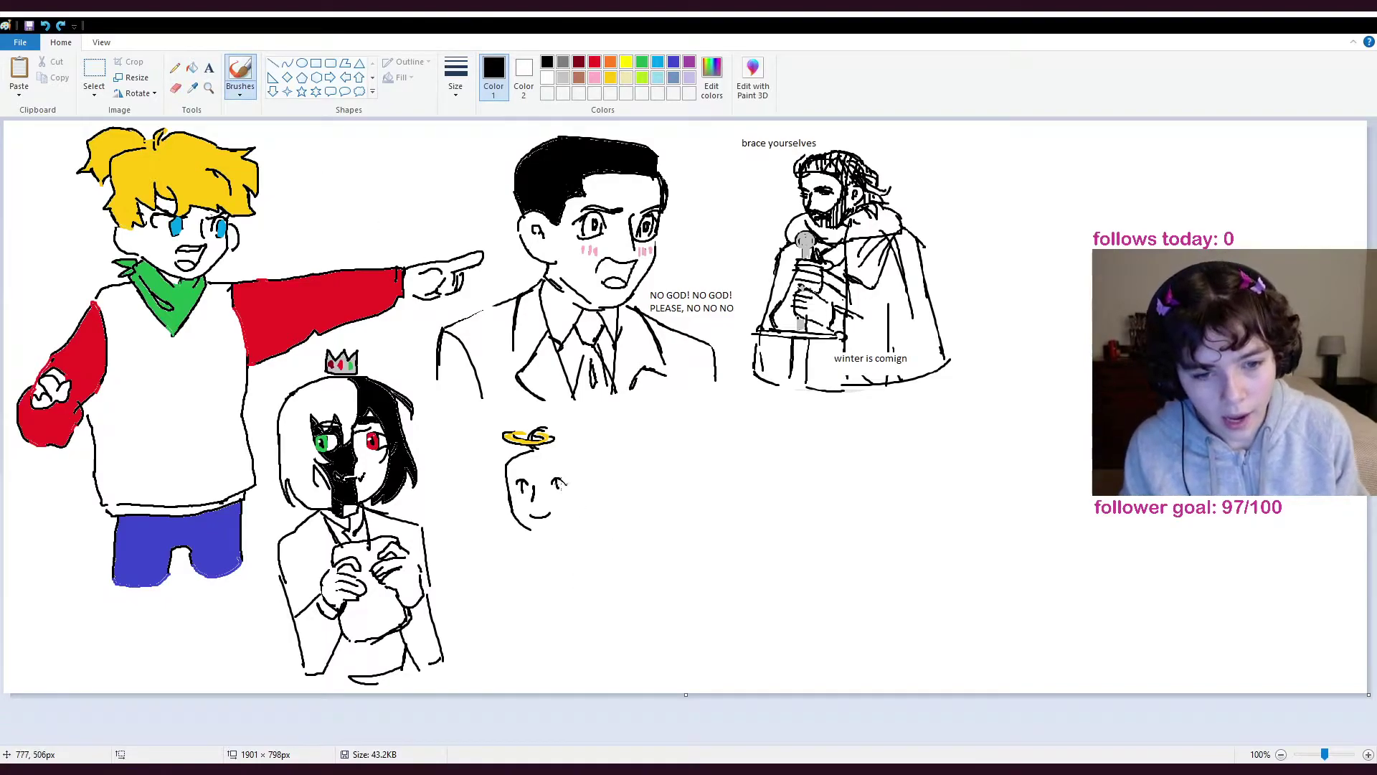
{"action": "left_click_drag", "start_coordinate": [558, 479], "coordinate": [566, 484]}
{"action": "key", "text": "ctrl+z"}
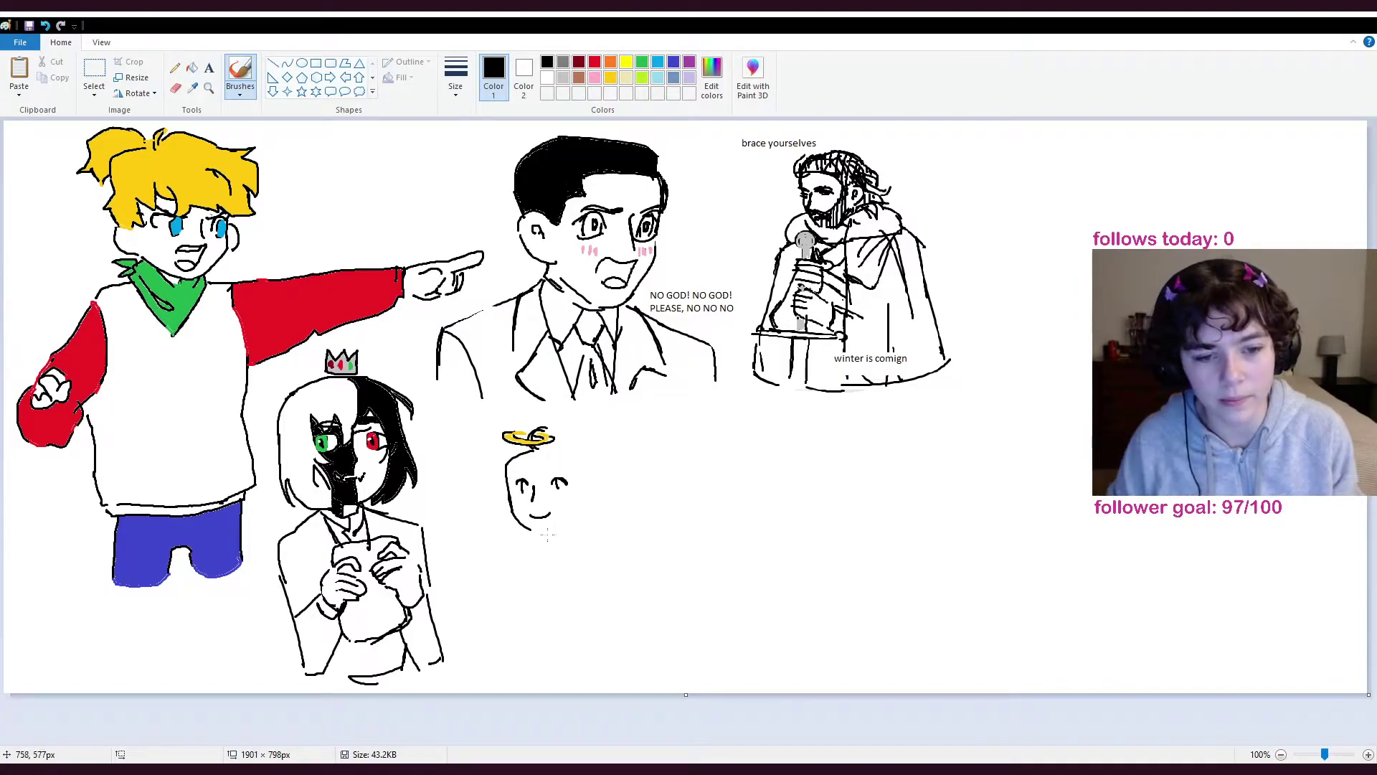
{"action": "left_click_drag", "start_coordinate": [533, 517], "coordinate": [550, 515]}
{"action": "key", "text": "ctrl+z"}
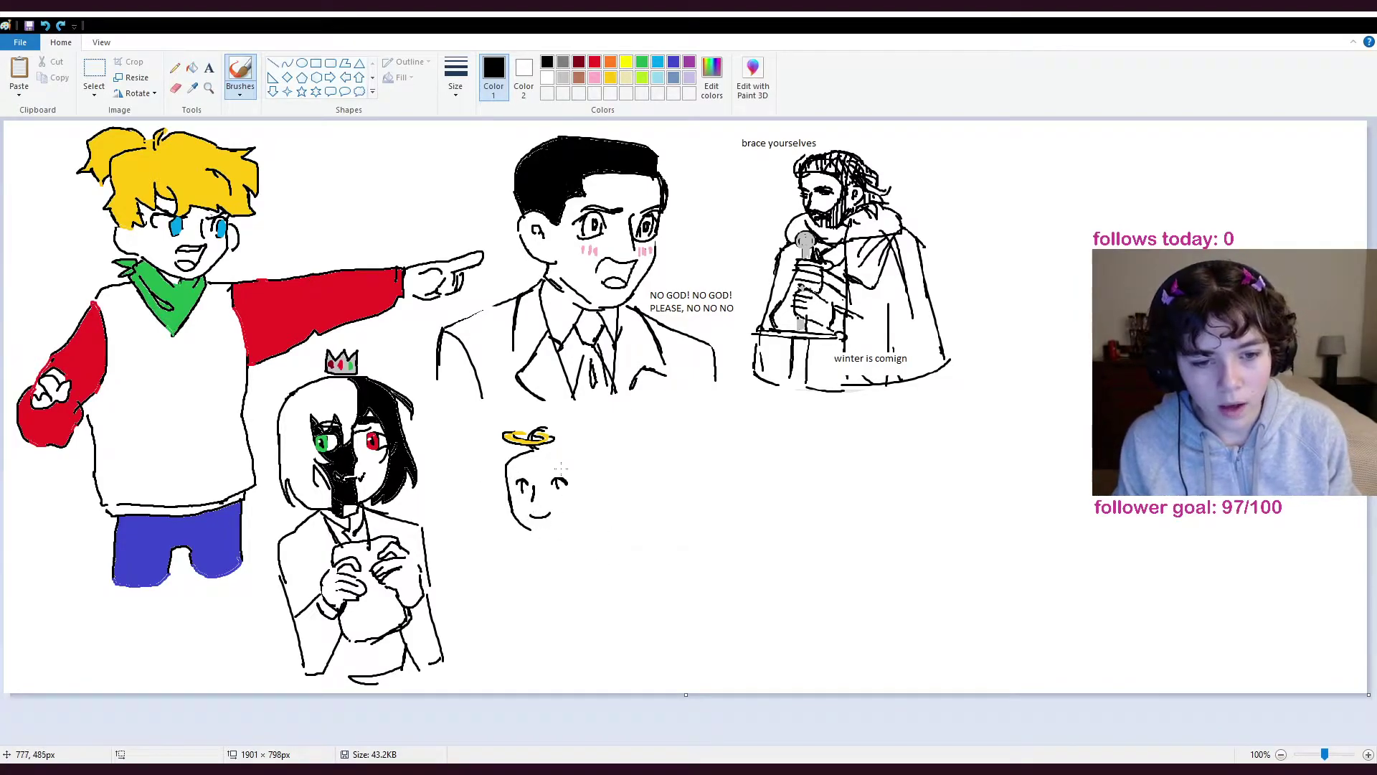
{"action": "mouse_move", "coordinate": [533, 454]}
{"action": "left_mouse_down"}
{"action": "mouse_move", "coordinate": [559, 480]}
{"action": "mouse_move", "coordinate": [546, 466]}
{"action": "mouse_move", "coordinate": [569, 468]}
{"action": "mouse_move", "coordinate": [544, 477]}
{"action": "mouse_move", "coordinate": [541, 465]}
{"action": "mouse_move", "coordinate": [547, 478]}
{"action": "mouse_move", "coordinate": [558, 459]}
{"action": "mouse_move", "coordinate": [584, 506]}
{"action": "left_mouse_up"}
{"action": "key", "text": "ctrl+z"}
{"action": "key", "text": "ctrl+z"}
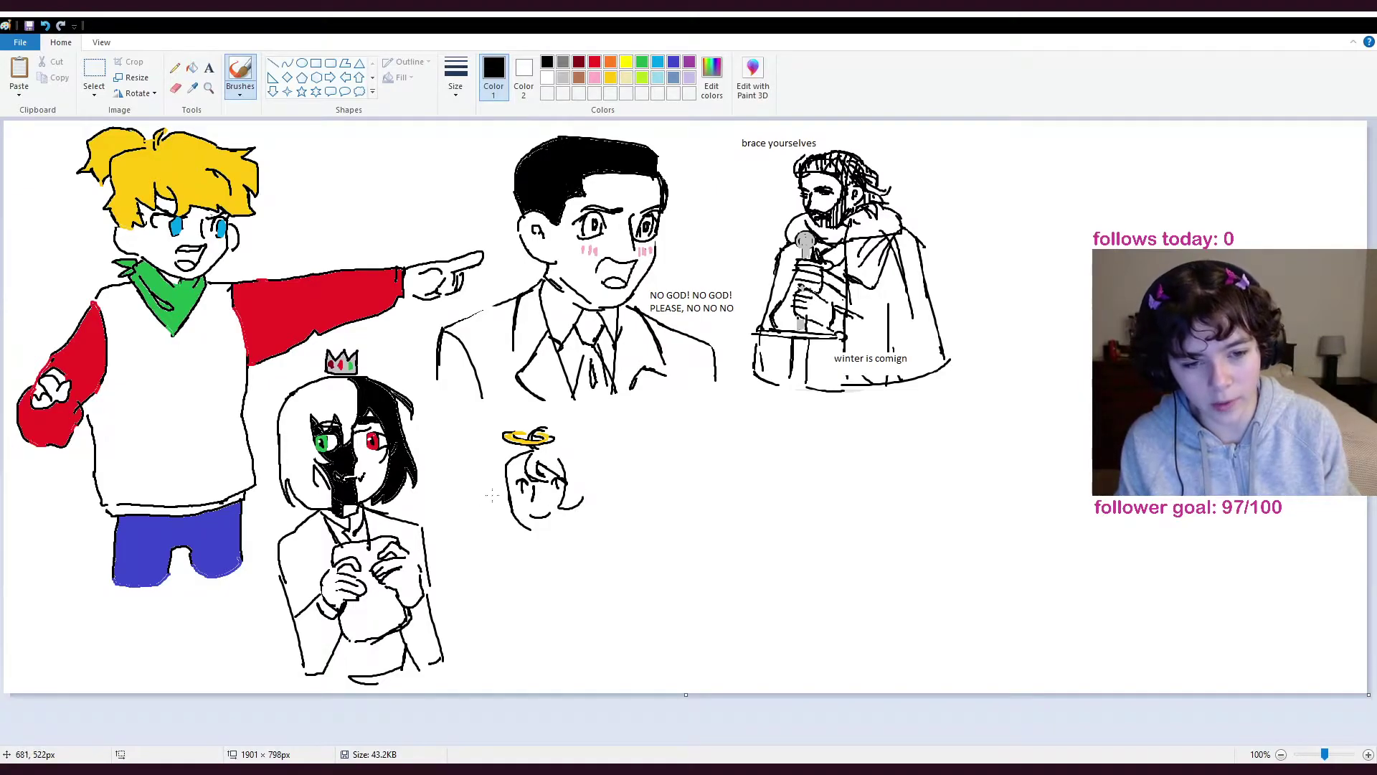
- Draw tousled hair down the left side and over the top of the haloed head, with flicked tips on the right
{"action": "mouse_move", "coordinate": [496, 462]}
{"action": "left_mouse_down"}
{"action": "mouse_move", "coordinate": [493, 500]}
{"action": "mouse_move", "coordinate": [481, 495]}
{"action": "mouse_move", "coordinate": [518, 483]}
{"action": "mouse_move", "coordinate": [513, 498]}
{"action": "left_mouse_up"}
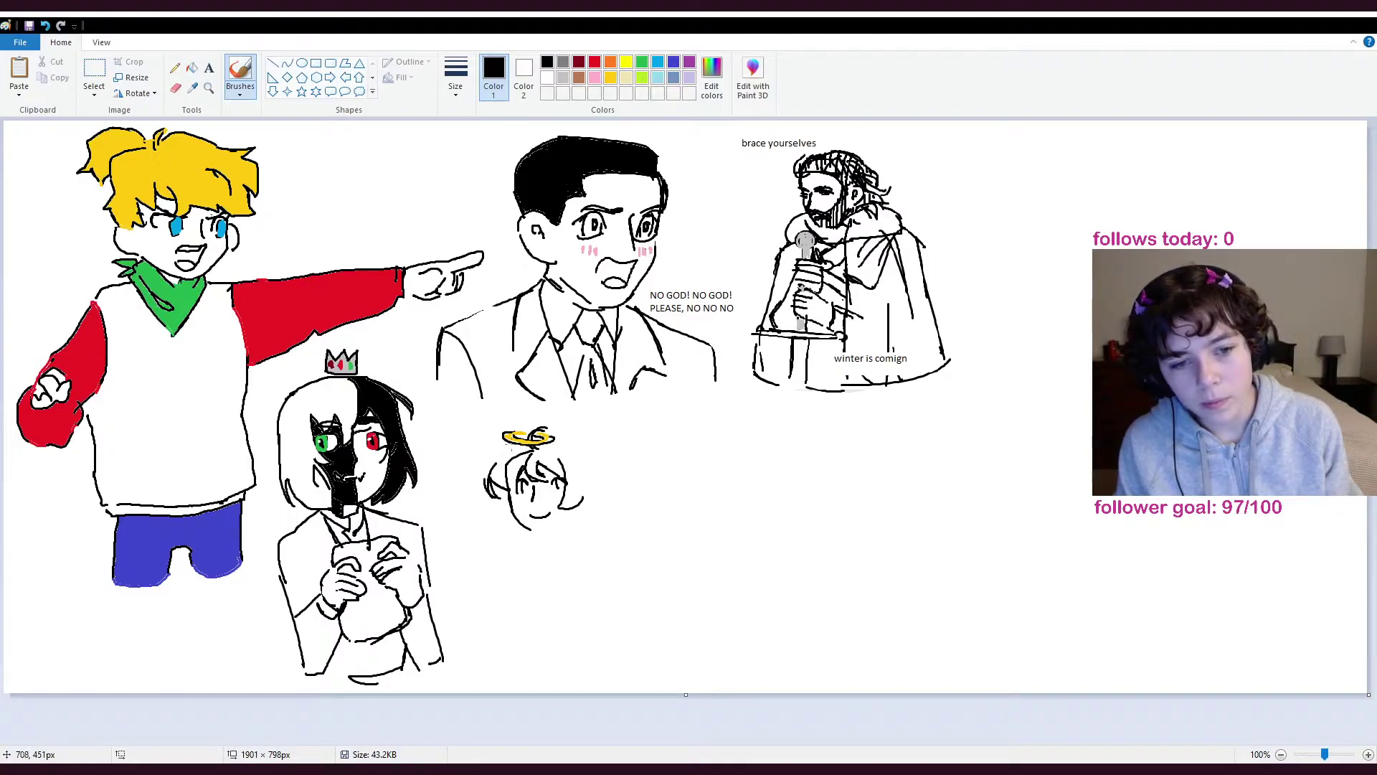
{"action": "left_click_drag", "start_coordinate": [502, 446], "coordinate": [488, 438]}
{"action": "mouse_move", "coordinate": [488, 439]}
{"action": "left_mouse_down"}
{"action": "mouse_move", "coordinate": [586, 448]}
{"action": "mouse_move", "coordinate": [579, 461]}
{"action": "mouse_move", "coordinate": [555, 441]}
{"action": "mouse_move", "coordinate": [578, 441]}
{"action": "mouse_move", "coordinate": [599, 485]}
{"action": "mouse_move", "coordinate": [575, 437]}
{"action": "mouse_move", "coordinate": [597, 478]}
{"action": "left_mouse_up"}
{"action": "key", "text": "ctrl+z"}
{"action": "key", "text": "ctrl+z"}
{"action": "key", "text": "ctrl+z"}
{"action": "key", "text": "ctrl+z"}
{"action": "key", "text": "ctrl+z"}
{"action": "left_click_drag", "start_coordinate": [495, 494], "coordinate": [511, 519]}
{"action": "key", "text": "ctrl+z"}
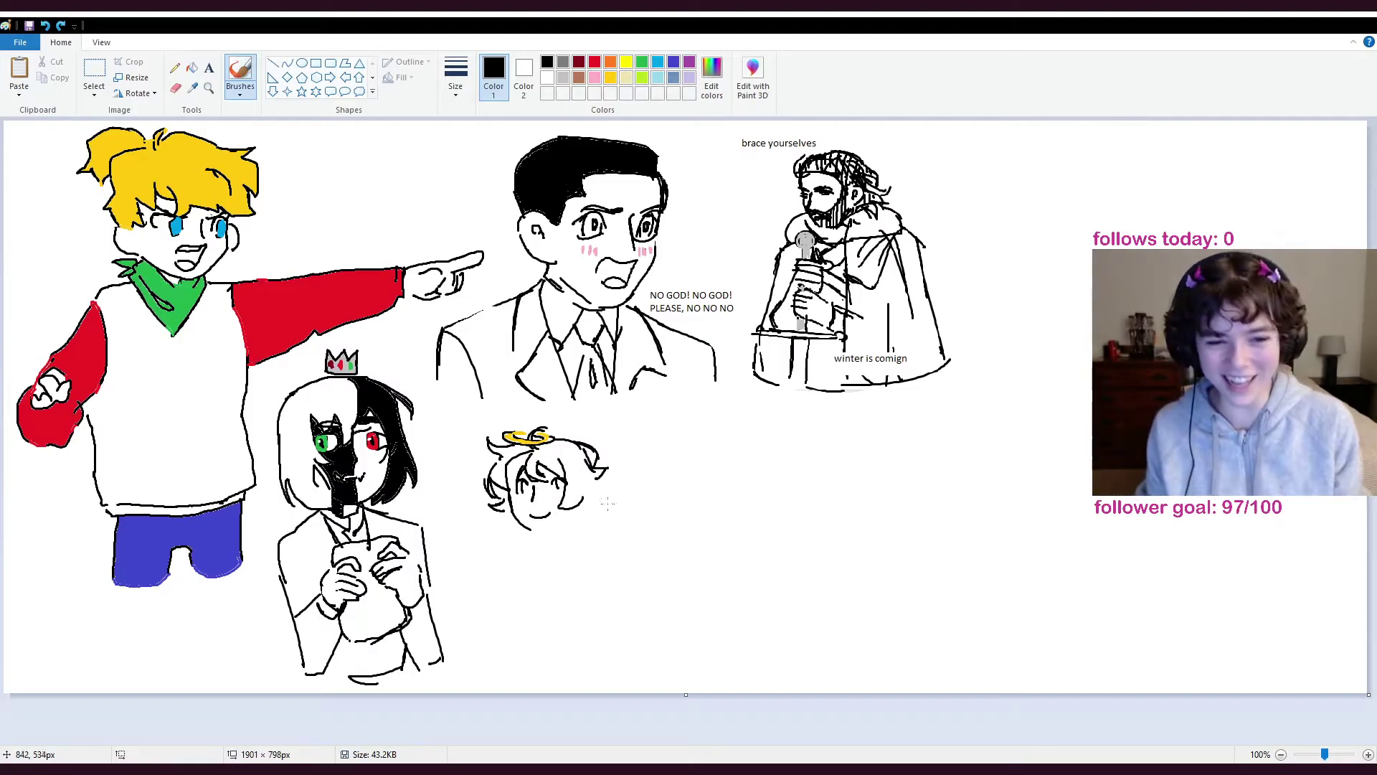
- Erase the stray lines inside the haloed character's hair, then brush in more spiky strands on the right and freckles on the cheeks
{"action": "left_click", "coordinate": [175, 87]}
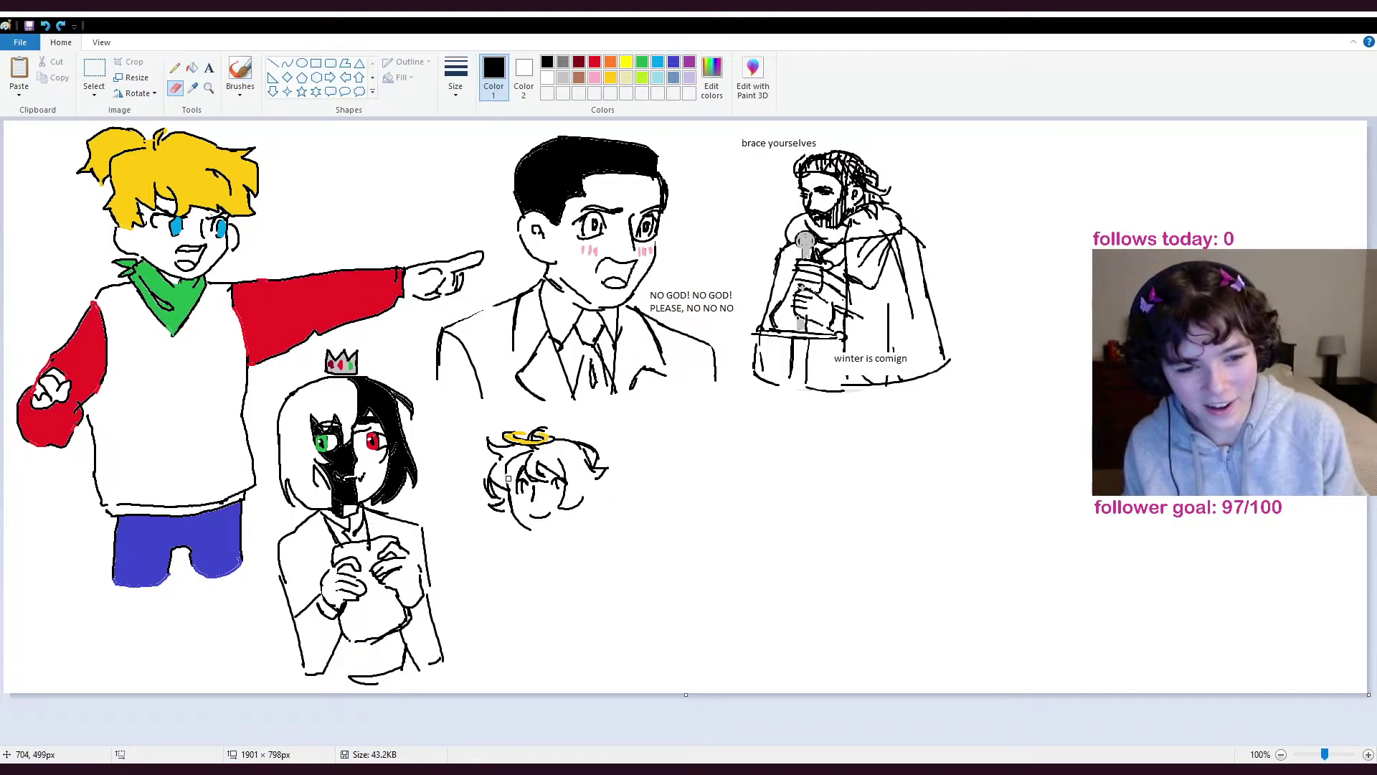
{"action": "mouse_move", "coordinate": [506, 474]}
{"action": "left_mouse_down"}
{"action": "mouse_move", "coordinate": [521, 454]}
{"action": "mouse_move", "coordinate": [578, 450]}
{"action": "left_mouse_up"}
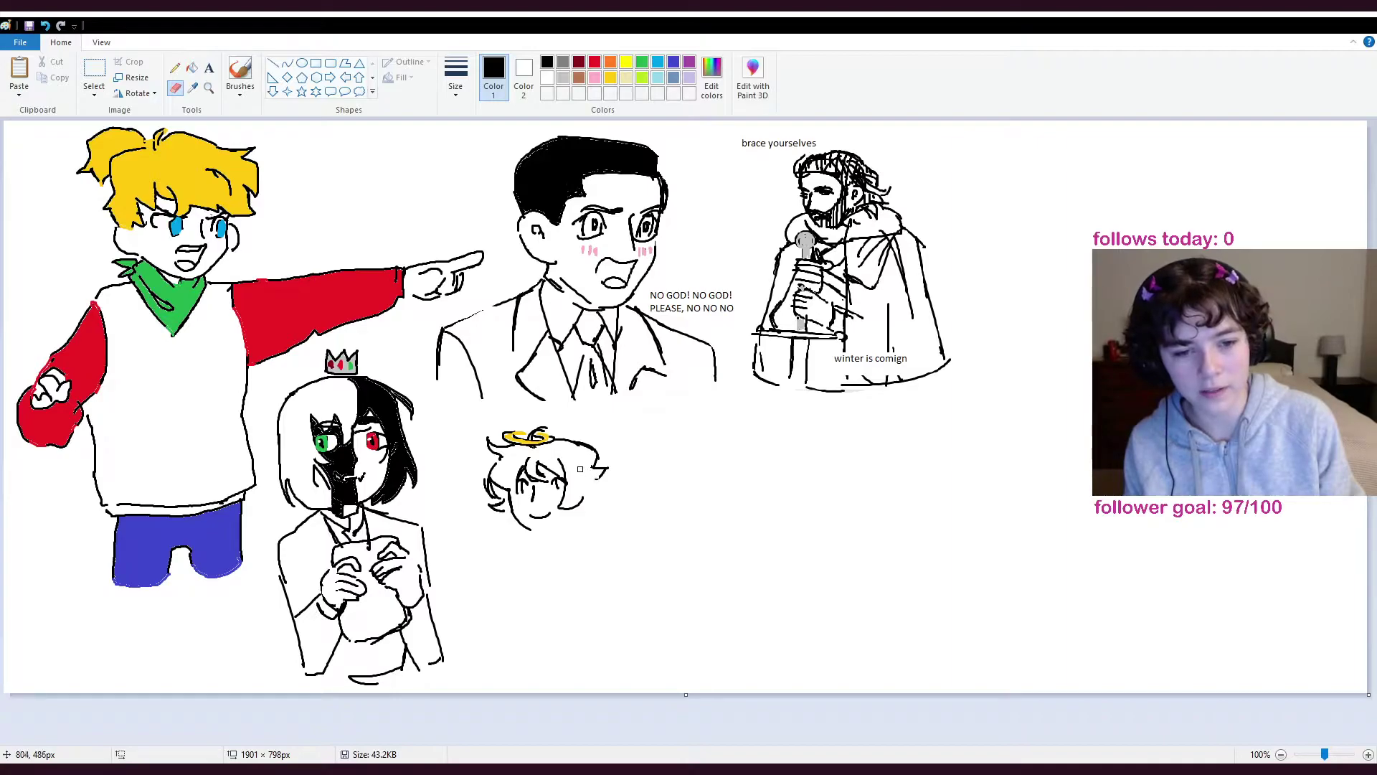
{"action": "left_click", "coordinate": [241, 73]}
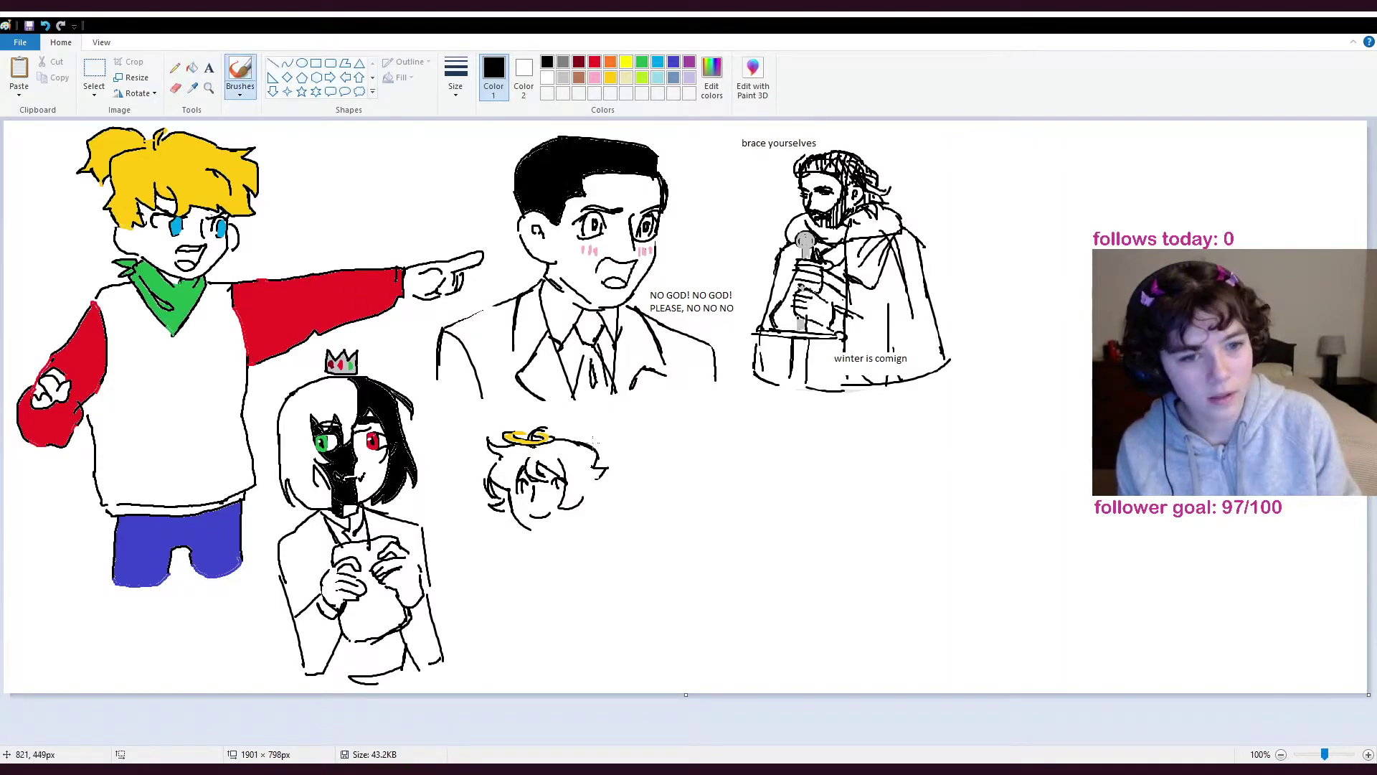
{"action": "mouse_move", "coordinate": [597, 480]}
{"action": "left_mouse_down"}
{"action": "mouse_move", "coordinate": [608, 495]}
{"action": "mouse_move", "coordinate": [592, 501]}
{"action": "left_mouse_up"}
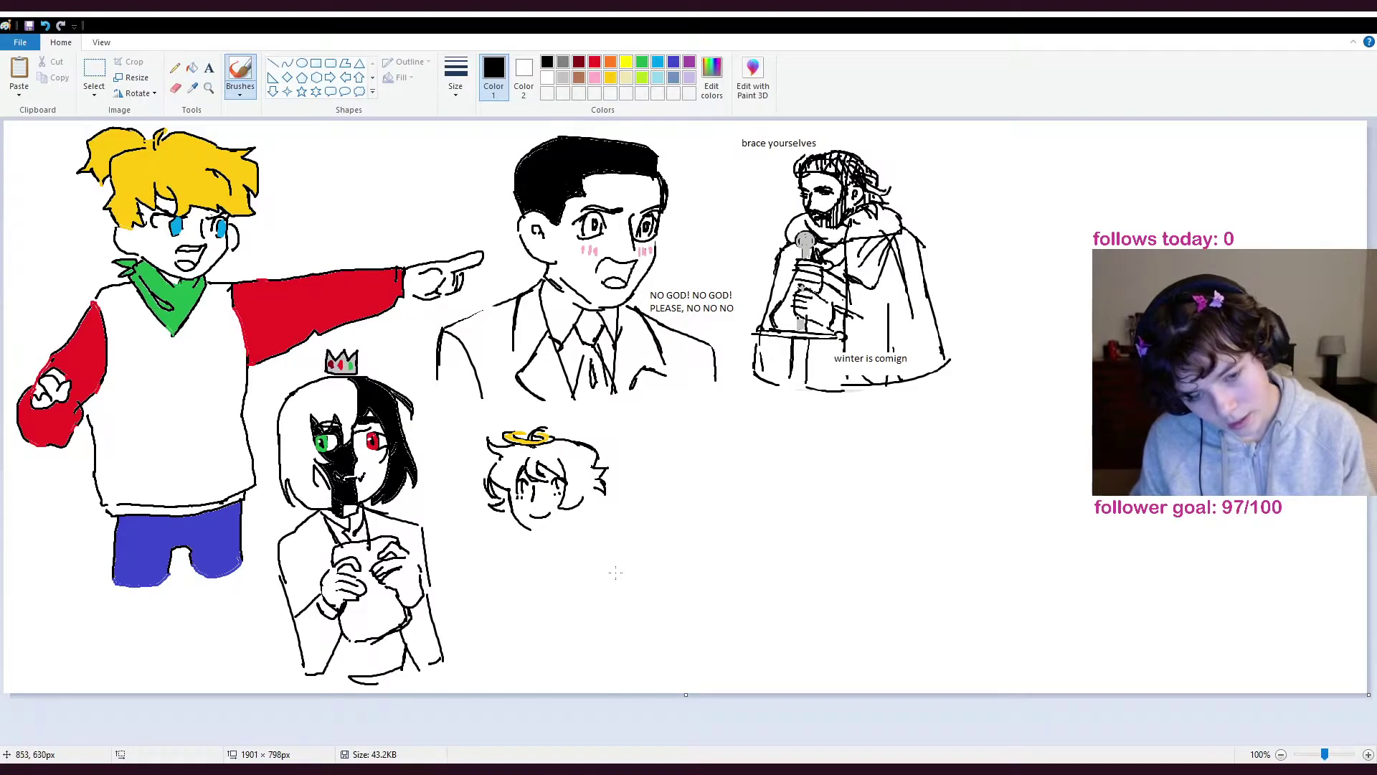
- Draw the haloed character's jaw, neck and right-side shoulder, leading into a bent arm
{"action": "left_click_drag", "start_coordinate": [533, 530], "coordinate": [567, 518]}
{"action": "key", "text": "ctrl+z"}
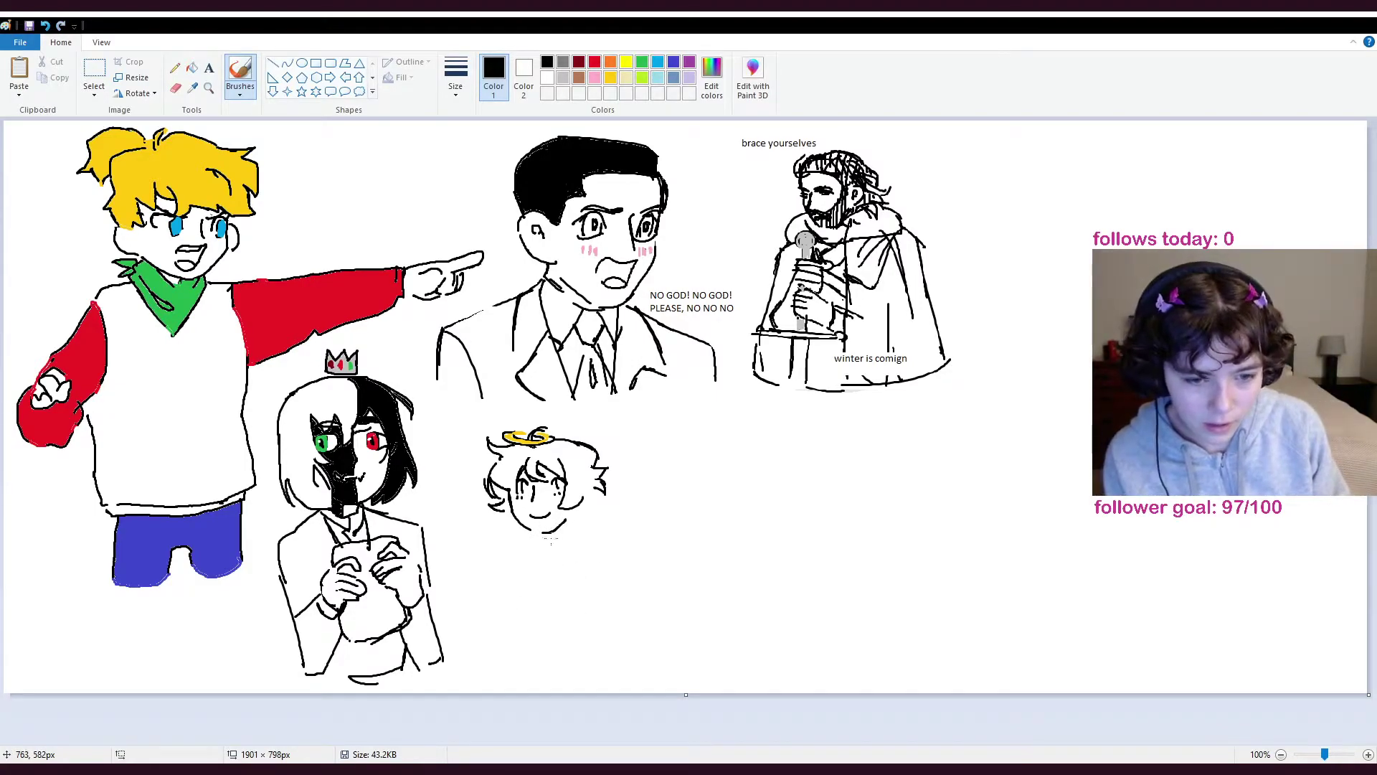
{"action": "mouse_move", "coordinate": [561, 525]}
{"action": "left_mouse_down"}
{"action": "mouse_move", "coordinate": [557, 537]}
{"action": "mouse_move", "coordinate": [516, 534]}
{"action": "mouse_move", "coordinate": [611, 560]}
{"action": "mouse_move", "coordinate": [592, 574]}
{"action": "mouse_move", "coordinate": [594, 602]}
{"action": "left_mouse_up"}
{"action": "left_click_drag", "start_coordinate": [626, 555], "coordinate": [597, 603]}
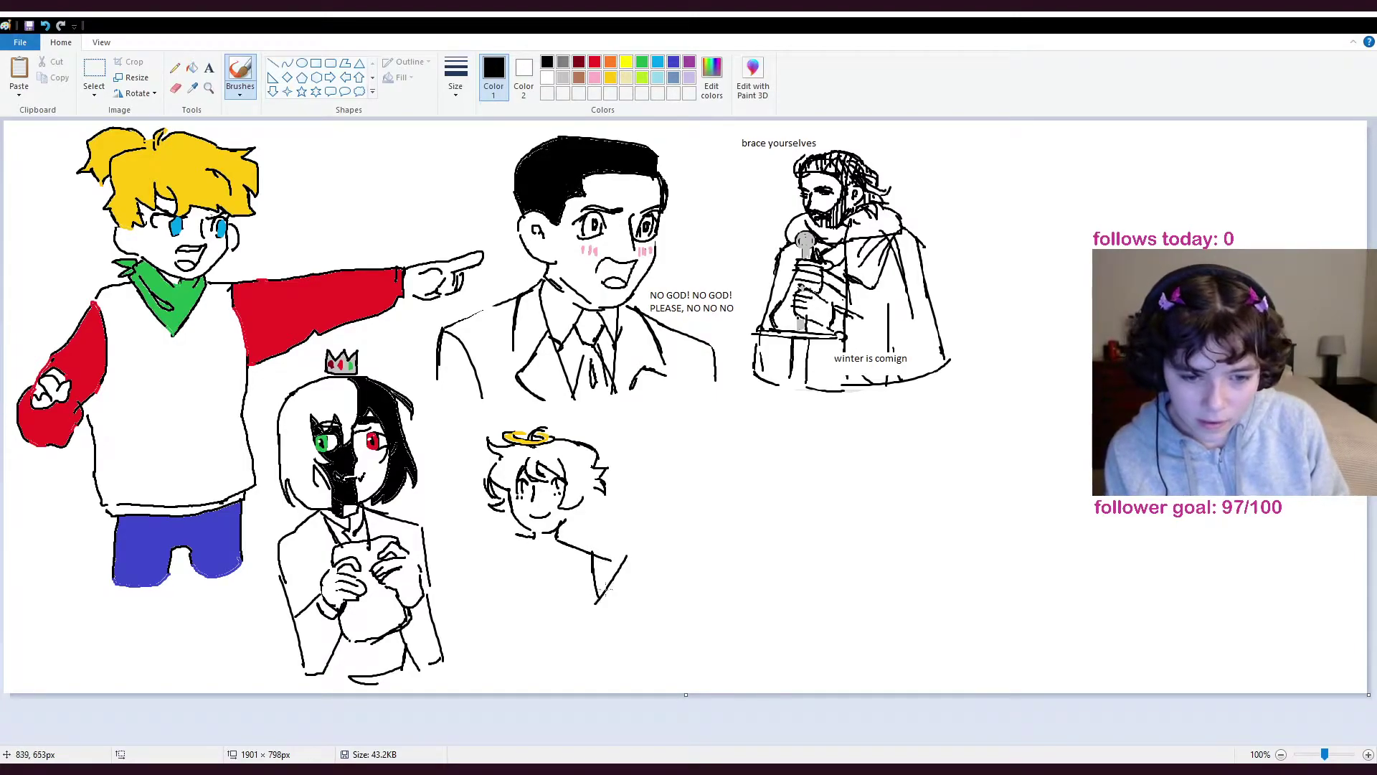
- Draw a raised hand with curled fingers at the end of the bent arm and add the forearm's outer line
{"action": "mouse_move", "coordinate": [628, 555]}
{"action": "left_mouse_down"}
{"action": "mouse_move", "coordinate": [657, 515]}
{"action": "mouse_move", "coordinate": [658, 528]}
{"action": "mouse_move", "coordinate": [640, 519]}
{"action": "mouse_move", "coordinate": [667, 538]}
{"action": "mouse_move", "coordinate": [589, 638]}
{"action": "left_mouse_up"}
{"action": "key", "text": "ctrl+z"}
{"action": "key", "text": "ctrl+z"}
{"action": "key", "text": "ctrl+z"}
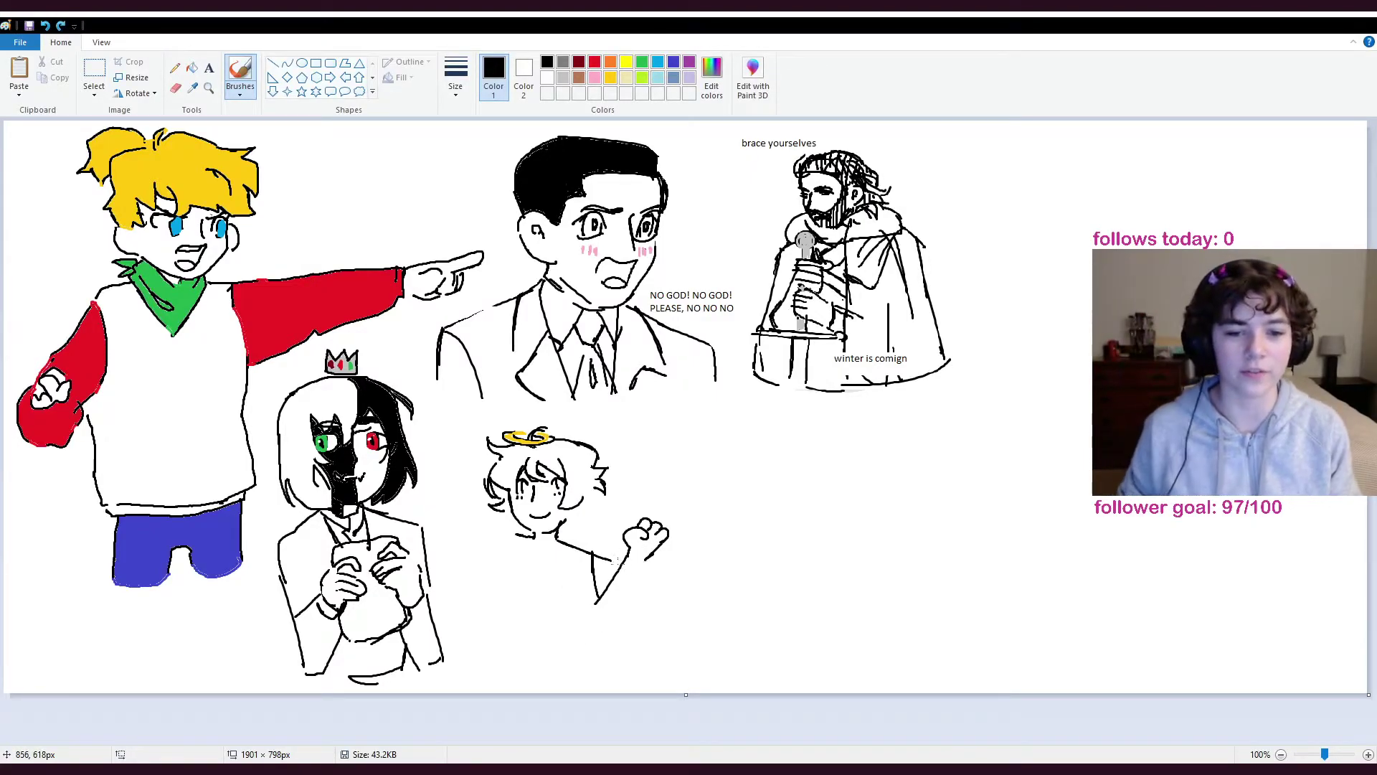
{"action": "key", "text": "ctrl+z"}
{"action": "key", "text": "ctrl+z"}
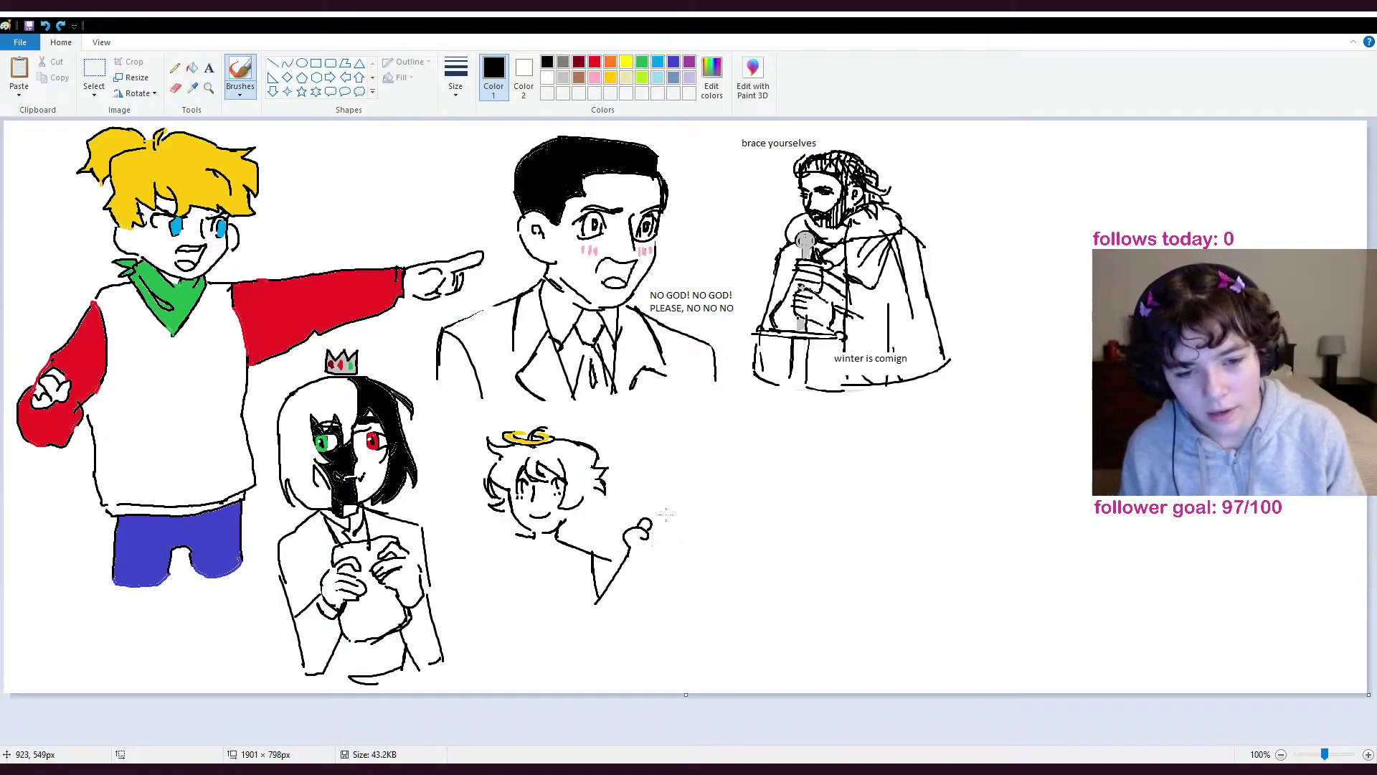
{"action": "key", "text": "ctrl+z"}
{"action": "mouse_move", "coordinate": [643, 517]}
{"action": "left_mouse_down"}
{"action": "mouse_move", "coordinate": [667, 534]}
{"action": "mouse_move", "coordinate": [649, 520]}
{"action": "mouse_move", "coordinate": [663, 530]}
{"action": "mouse_move", "coordinate": [604, 622]}
{"action": "left_mouse_up"}
{"action": "key", "text": "ctrl+z"}
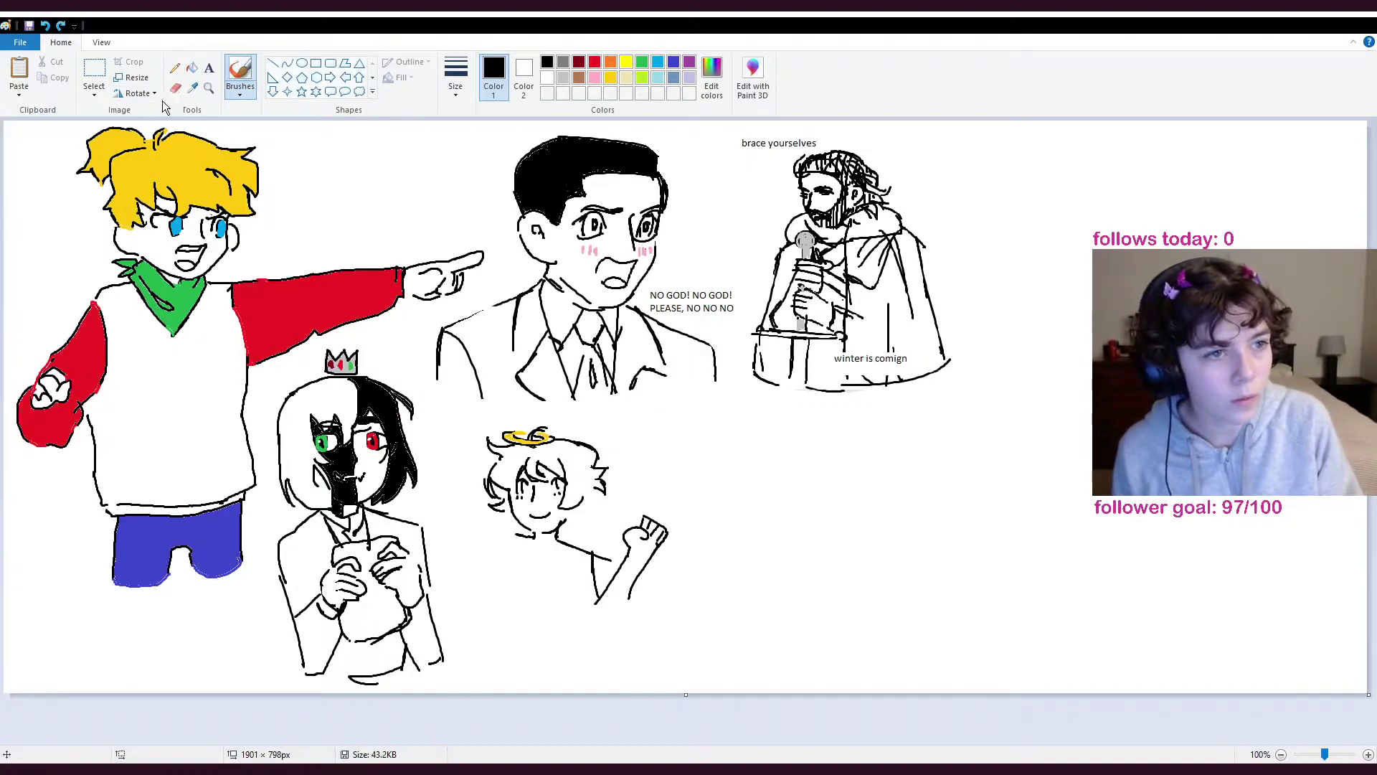
- Erase the bent arm's old elbow lines below the haloed character's raised fist and redraw the upper arm and forearm meeting at a lower elbow
{"action": "left_click", "coordinate": [175, 88]}
{"action": "mouse_move", "coordinate": [612, 582]}
{"action": "left_mouse_down"}
{"action": "mouse_move", "coordinate": [591, 558]}
{"action": "mouse_move", "coordinate": [580, 563]}
{"action": "mouse_move", "coordinate": [596, 602]}
{"action": "left_mouse_up"}
{"action": "mouse_move", "coordinate": [625, 558]}
{"action": "left_mouse_down"}
{"action": "mouse_move", "coordinate": [617, 571]}
{"action": "mouse_move", "coordinate": [639, 590]}
{"action": "left_mouse_up"}
{"action": "left_click", "coordinate": [240, 72]}
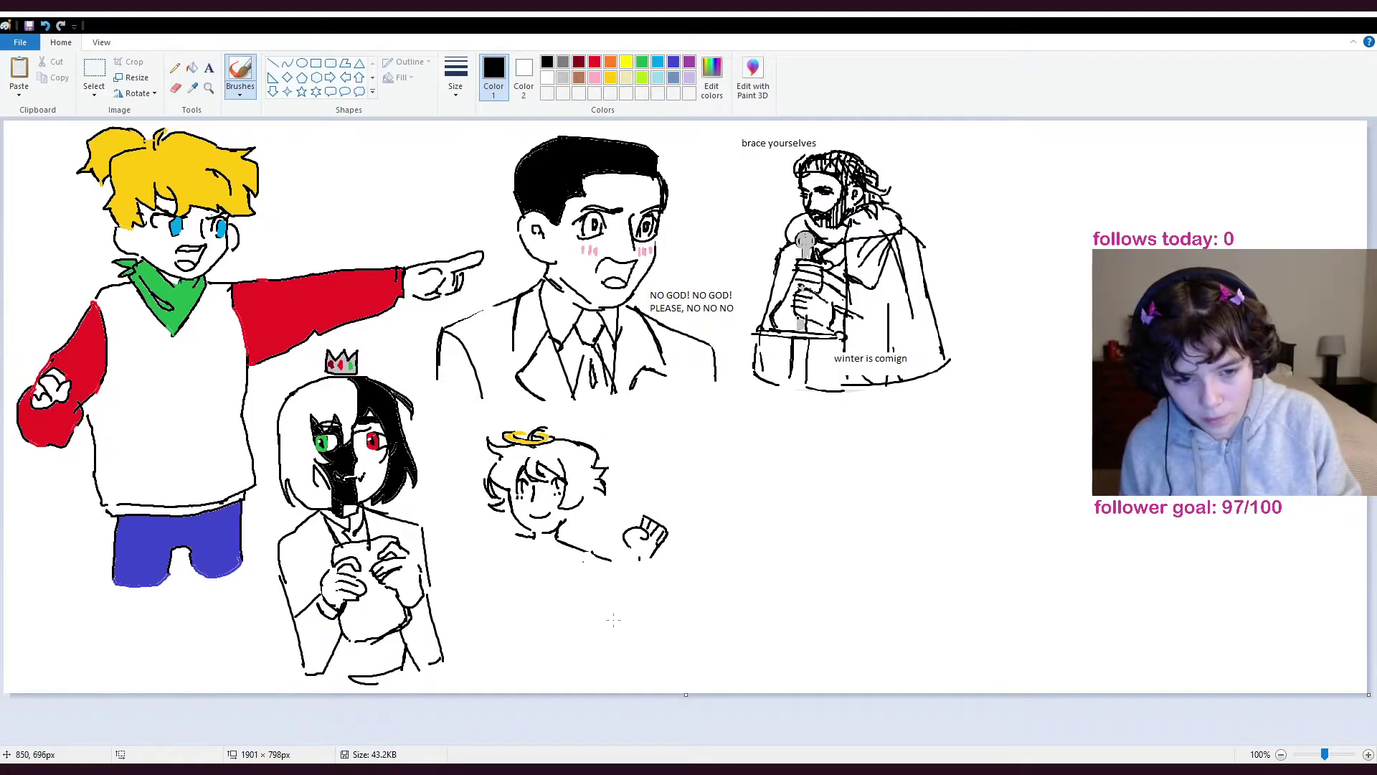
{"action": "left_click_drag", "start_coordinate": [569, 578], "coordinate": [609, 635]}
{"action": "left_click_drag", "start_coordinate": [594, 556], "coordinate": [621, 613]}
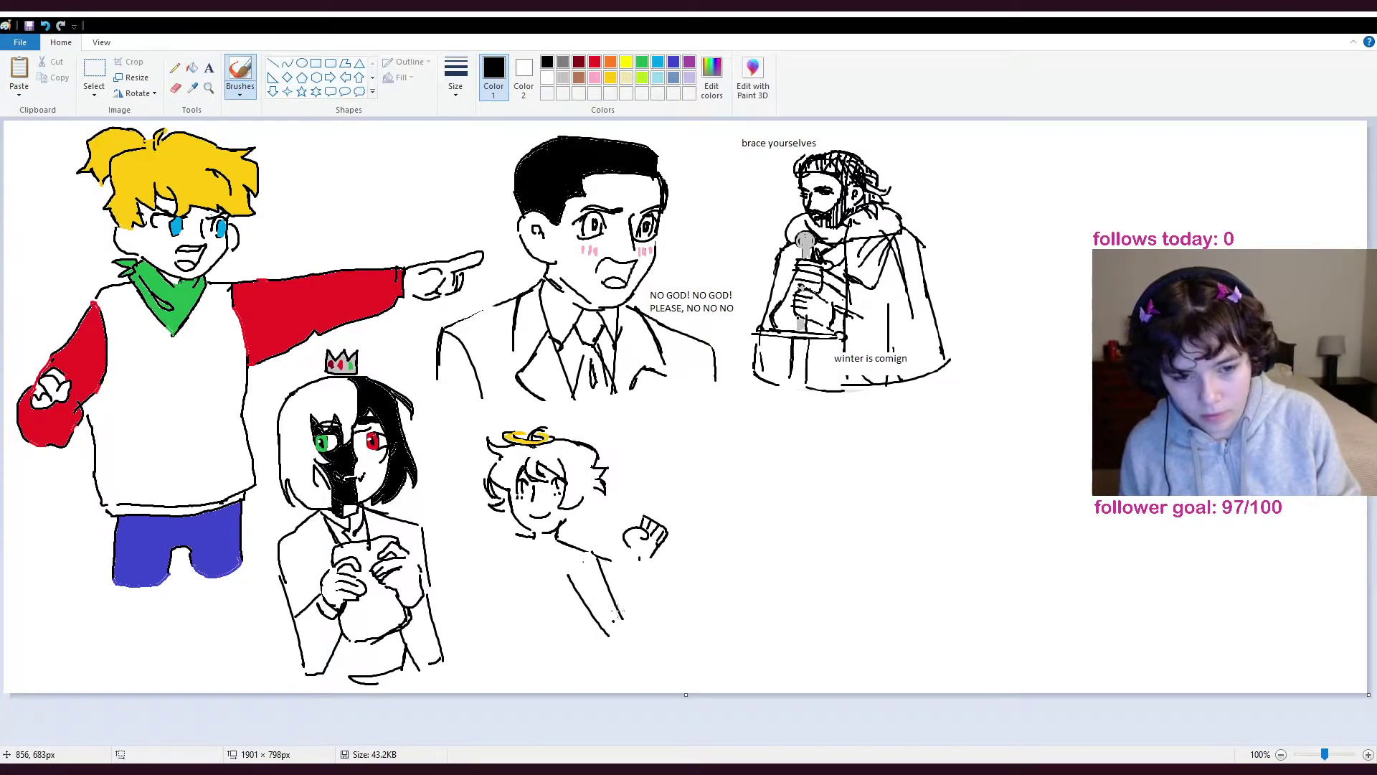
{"action": "mouse_move", "coordinate": [632, 554]}
{"action": "left_mouse_down"}
{"action": "mouse_move", "coordinate": [612, 601]}
{"action": "mouse_move", "coordinate": [613, 638]}
{"action": "left_mouse_up"}
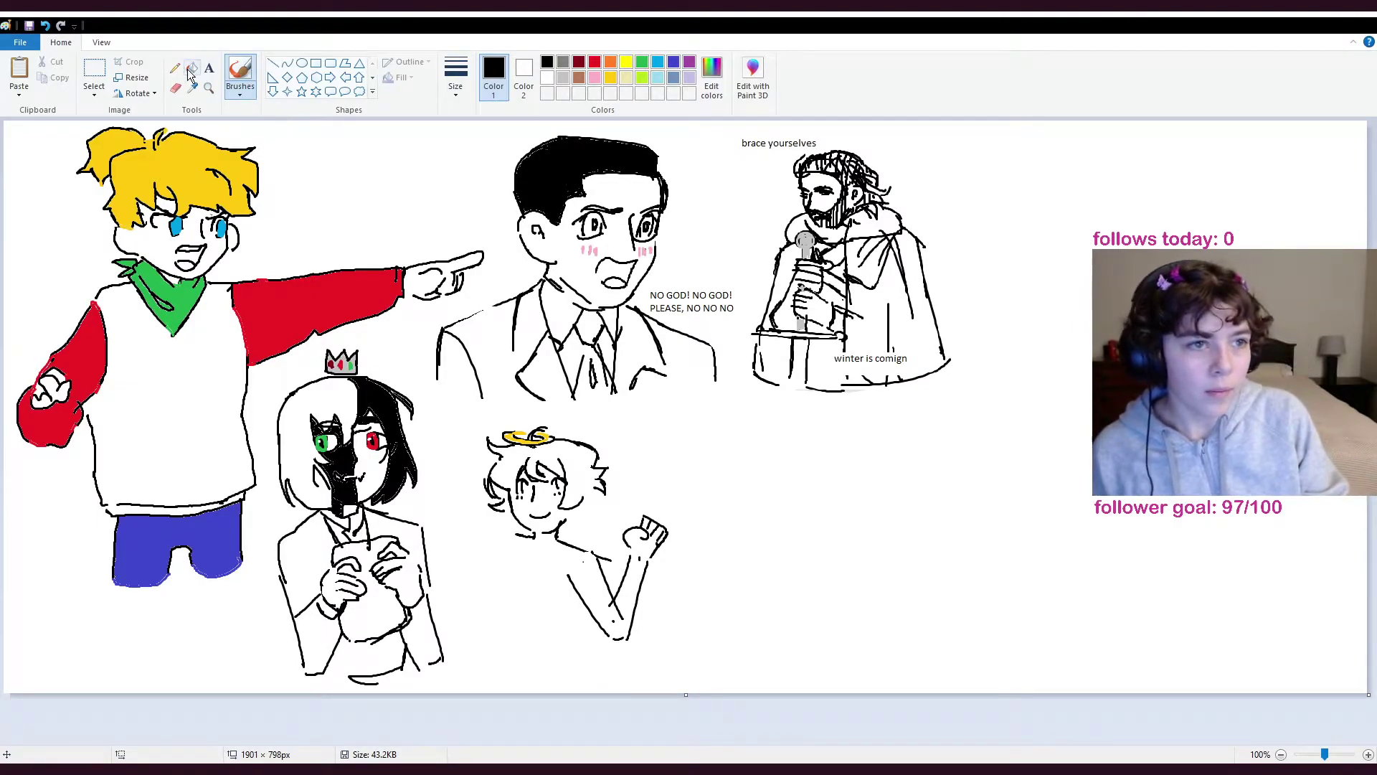
{"action": "left_click", "coordinate": [177, 89]}
{"action": "left_click_drag", "start_coordinate": [617, 614], "coordinate": [622, 618]}
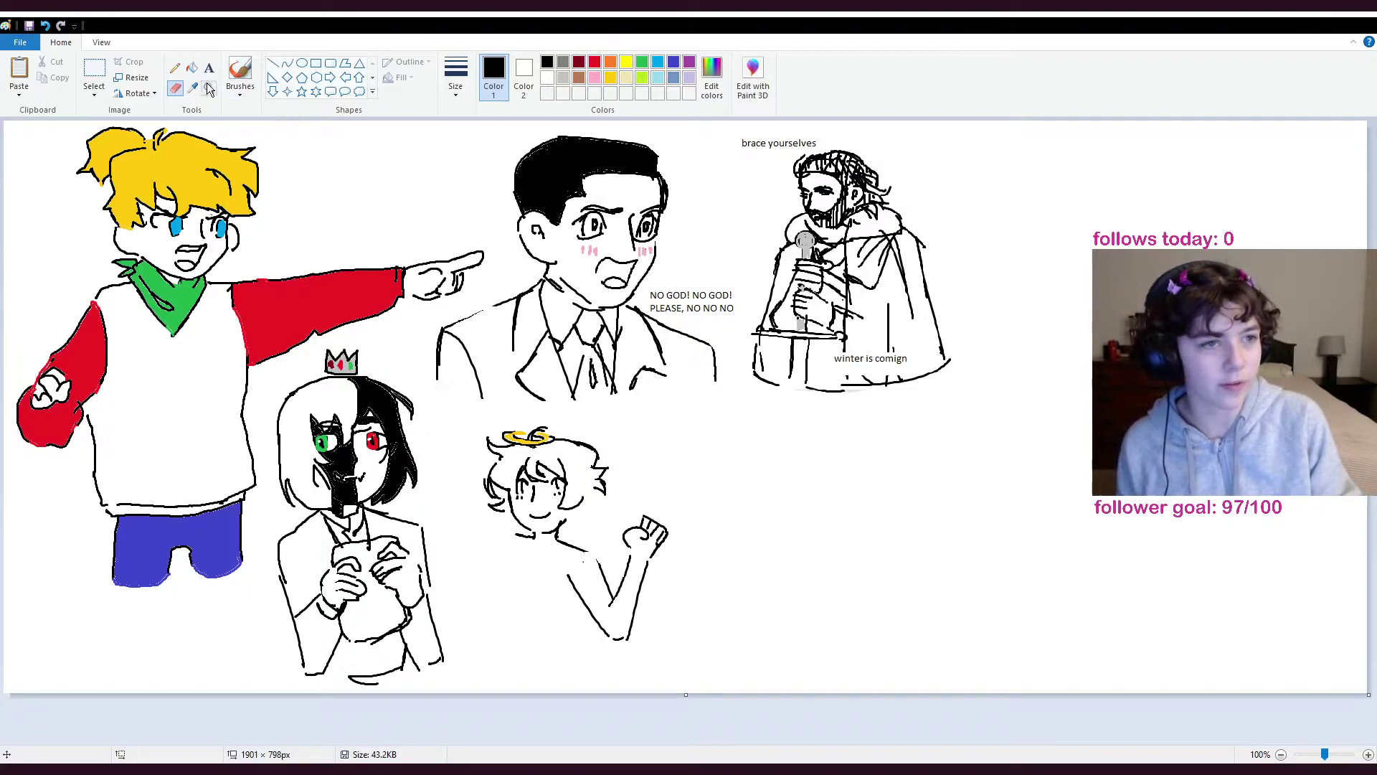
- Draw both sides of the haloed character's torso and a sloping shoulder line on the left
{"action": "left_click", "coordinate": [241, 72]}
{"action": "left_click_drag", "start_coordinate": [587, 598], "coordinate": [569, 633]}
{"action": "left_click_drag", "start_coordinate": [508, 555], "coordinate": [492, 634]}
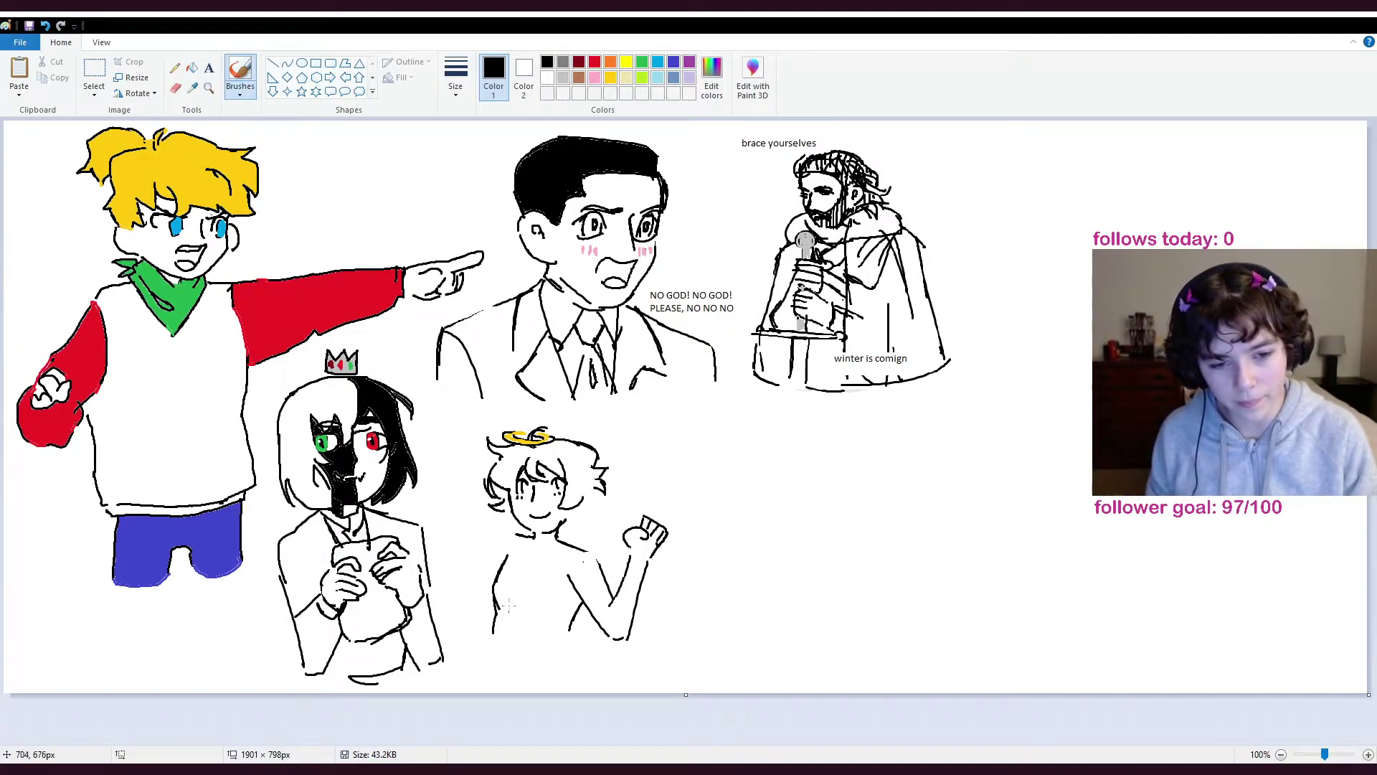
{"action": "mouse_move", "coordinate": [576, 558]}
{"action": "left_mouse_down"}
{"action": "mouse_move", "coordinate": [541, 551]}
{"action": "mouse_move", "coordinate": [559, 549]}
{"action": "mouse_move", "coordinate": [508, 569]}
{"action": "mouse_move", "coordinate": [553, 547]}
{"action": "mouse_move", "coordinate": [492, 577]}
{"action": "mouse_move", "coordinate": [509, 555]}
{"action": "mouse_move", "coordinate": [493, 611]}
{"action": "left_mouse_up"}
{"action": "key", "text": "ctrl+z"}
{"action": "key", "text": "ctrl+z"}
{"action": "key", "text": "ctrl+z"}
{"action": "key", "text": "ctrl+z"}
{"action": "mouse_move", "coordinate": [492, 560]}
{"action": "left_mouse_down"}
{"action": "mouse_move", "coordinate": [510, 541]}
{"action": "mouse_move", "coordinate": [472, 574]}
{"action": "left_mouse_up"}
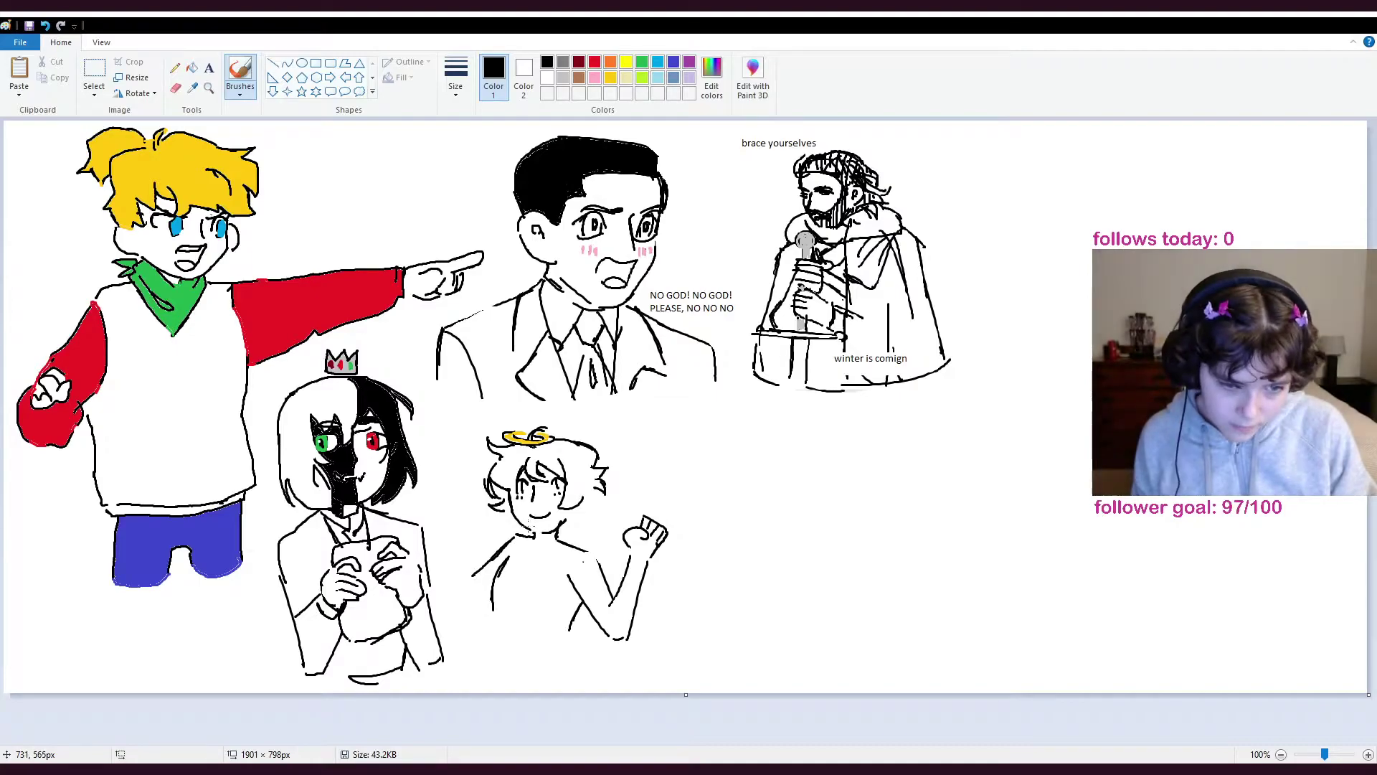
- Replace the haloed character's smile with an open mouth and erase the outer line of the left shoulder
{"action": "left_click", "coordinate": [175, 87]}
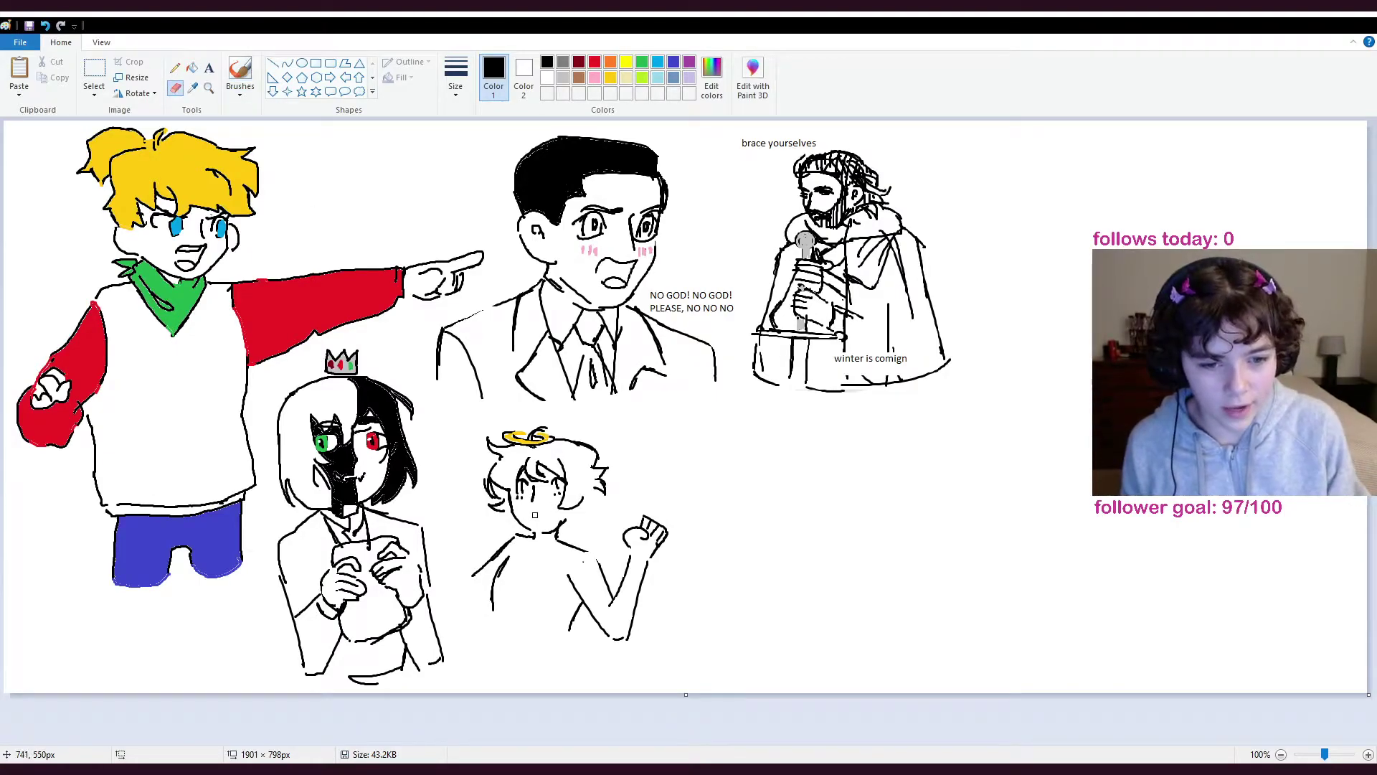
{"action": "mouse_move", "coordinate": [547, 511]}
{"action": "left_mouse_down"}
{"action": "mouse_move", "coordinate": [530, 513]}
{"action": "mouse_move", "coordinate": [540, 522]}
{"action": "left_mouse_up"}
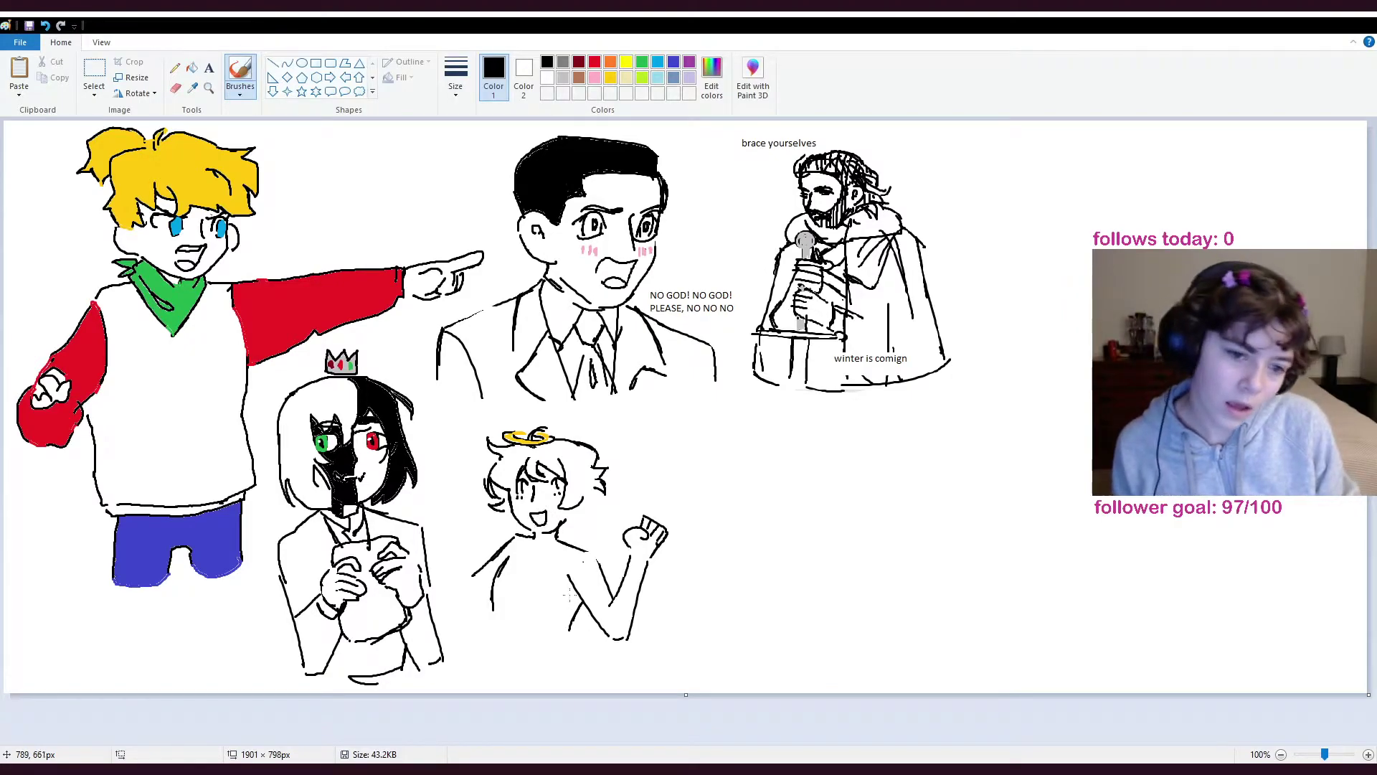
{"action": "left_click", "coordinate": [175, 88]}
{"action": "left_click_drag", "start_coordinate": [518, 540], "coordinate": [486, 569]}
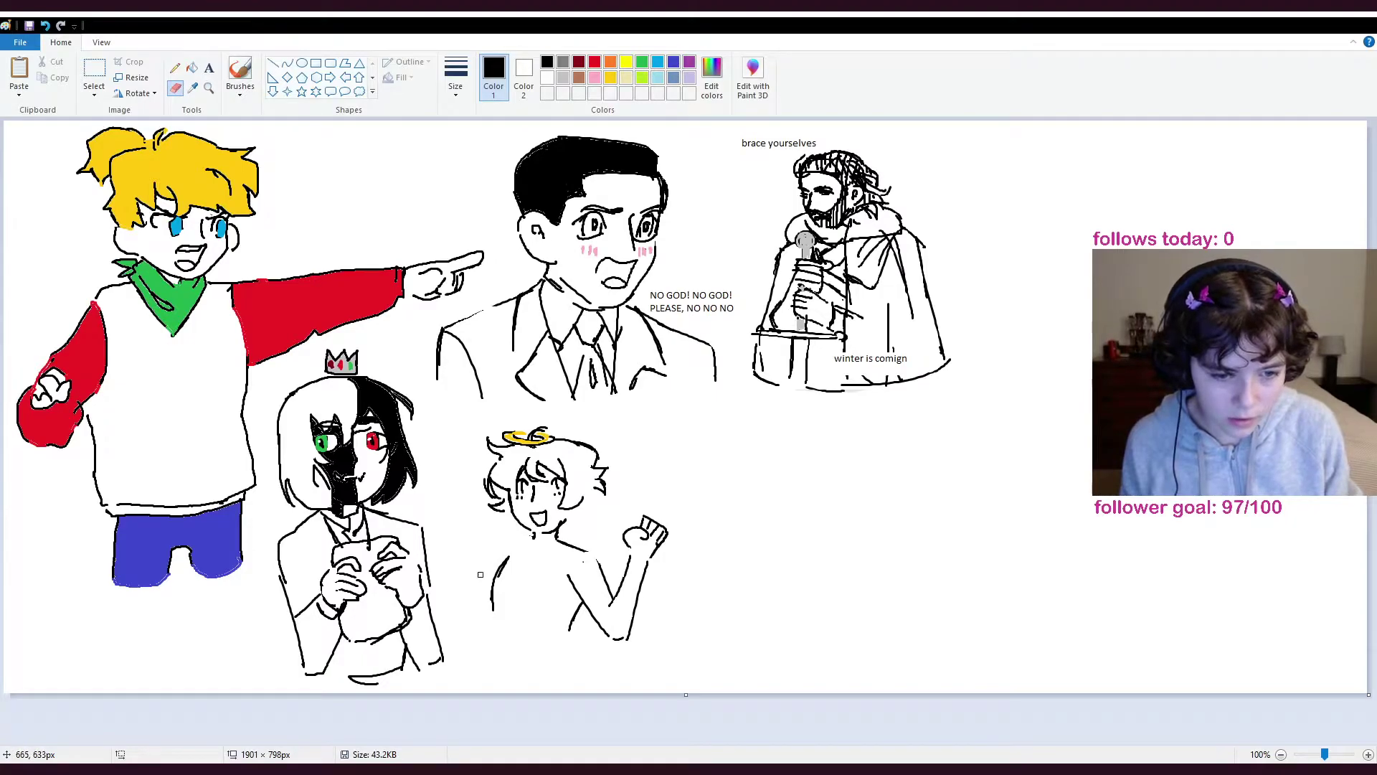
- Draw the haloed character's left-side arm bent upward, ending in a raised curled hand beside the hair
{"action": "left_click", "coordinate": [240, 72]}
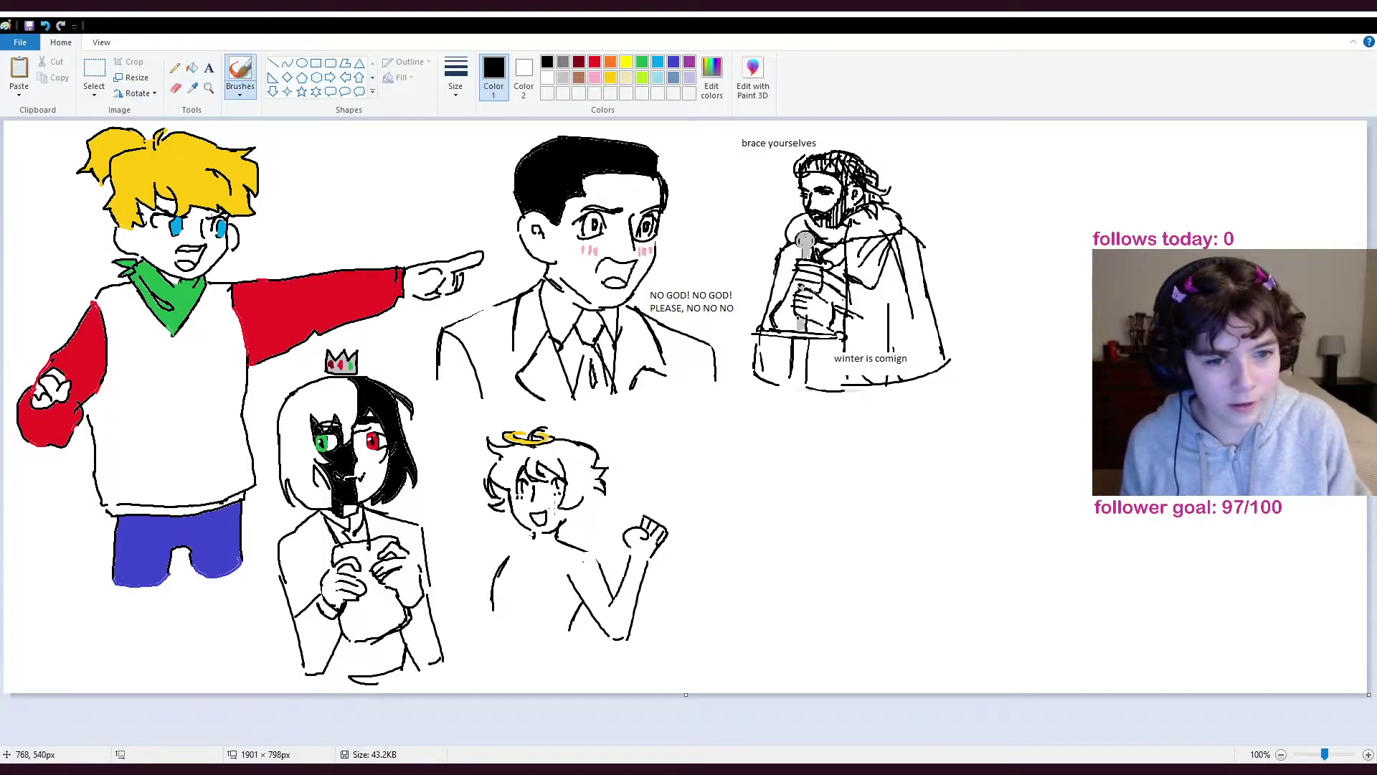
{"action": "mouse_move", "coordinate": [534, 536]}
{"action": "left_mouse_down"}
{"action": "mouse_move", "coordinate": [461, 506]}
{"action": "mouse_move", "coordinate": [461, 522]}
{"action": "left_mouse_up"}
{"action": "mouse_move", "coordinate": [474, 502]}
{"action": "left_mouse_down"}
{"action": "mouse_move", "coordinate": [486, 490]}
{"action": "mouse_move", "coordinate": [448, 503]}
{"action": "mouse_move", "coordinate": [458, 537]}
{"action": "mouse_move", "coordinate": [478, 528]}
{"action": "mouse_move", "coordinate": [456, 555]}
{"action": "mouse_move", "coordinate": [456, 611]}
{"action": "left_mouse_up"}
{"action": "mouse_move", "coordinate": [474, 528]}
{"action": "left_mouse_down"}
{"action": "mouse_move", "coordinate": [503, 533]}
{"action": "mouse_move", "coordinate": [473, 580]}
{"action": "left_mouse_up"}
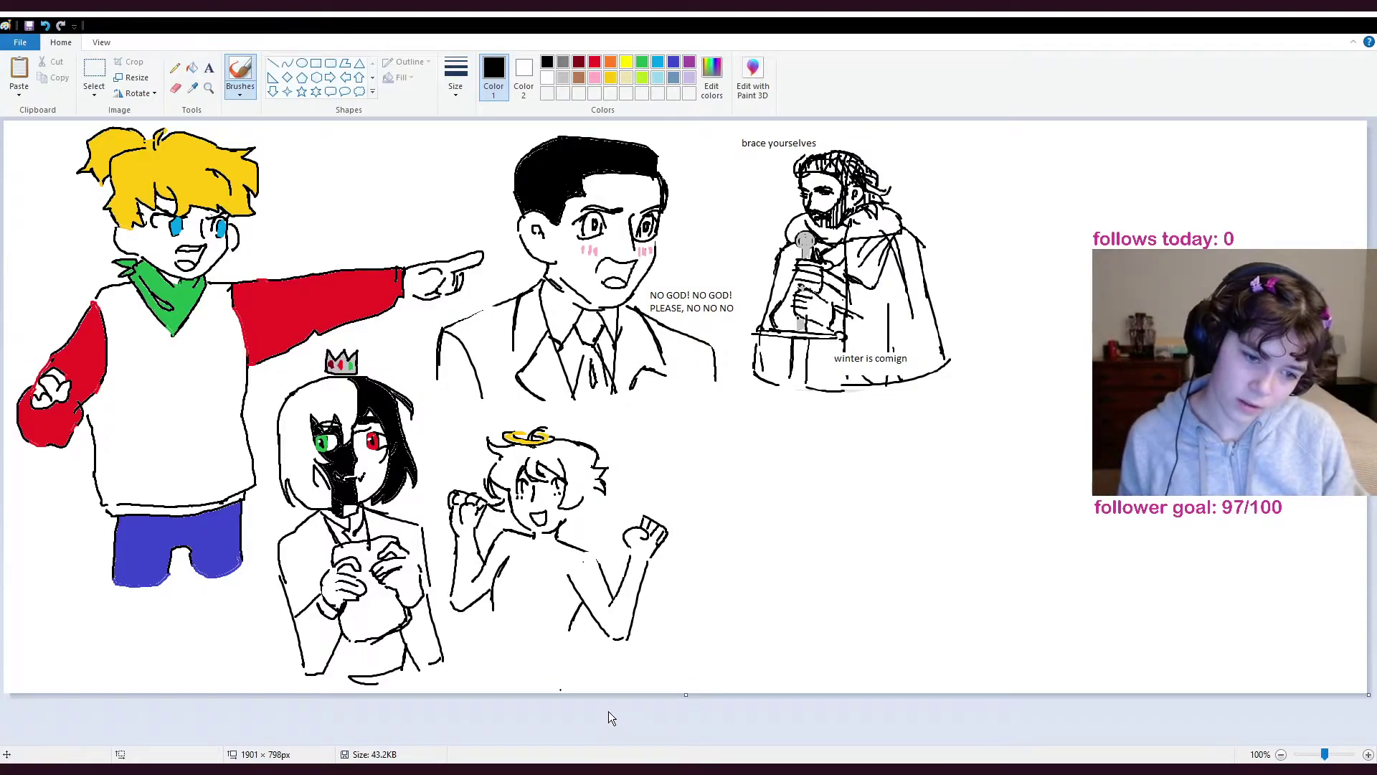
- Rework the inner forearm line of the left-side arm by erasing the stray stroke and redrawing it
{"action": "left_click_drag", "start_coordinate": [478, 550], "coordinate": [480, 581]}
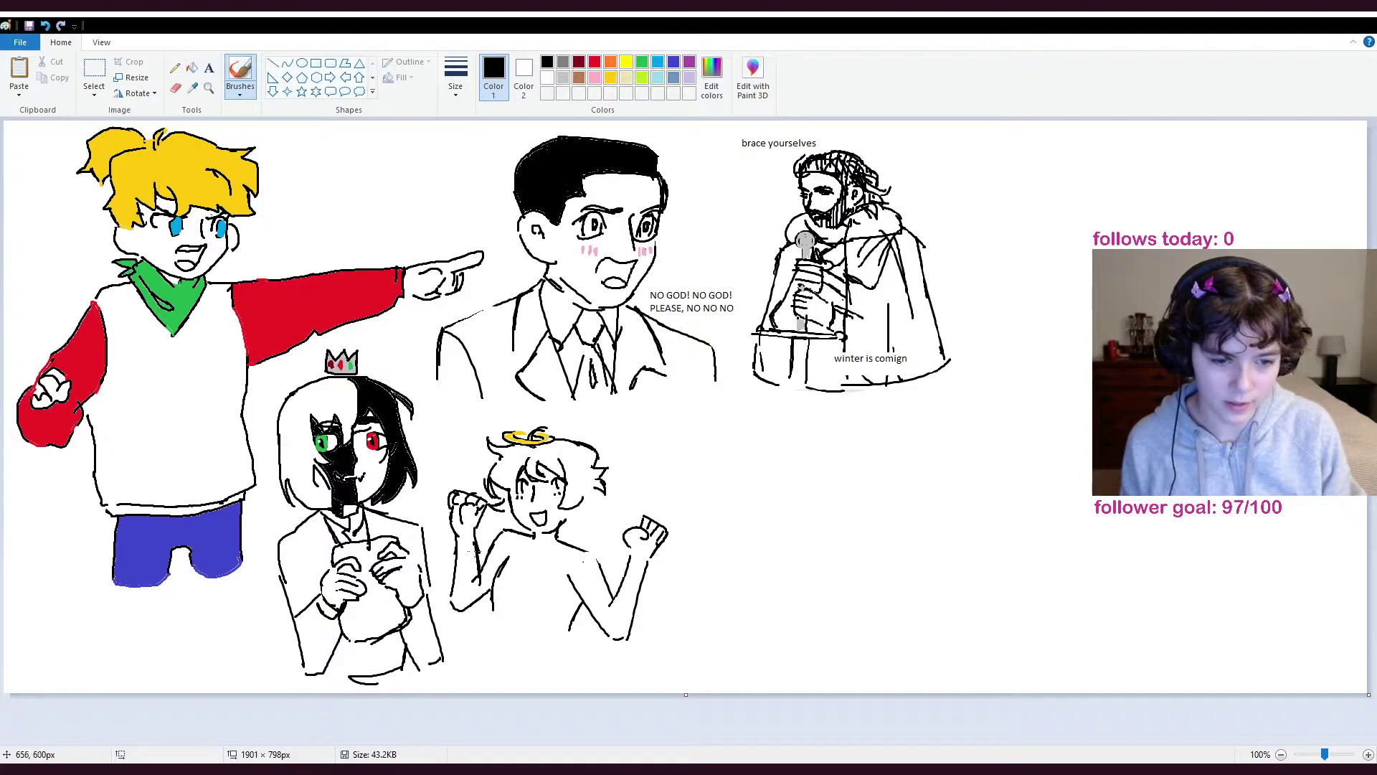
{"action": "left_click", "coordinate": [175, 87]}
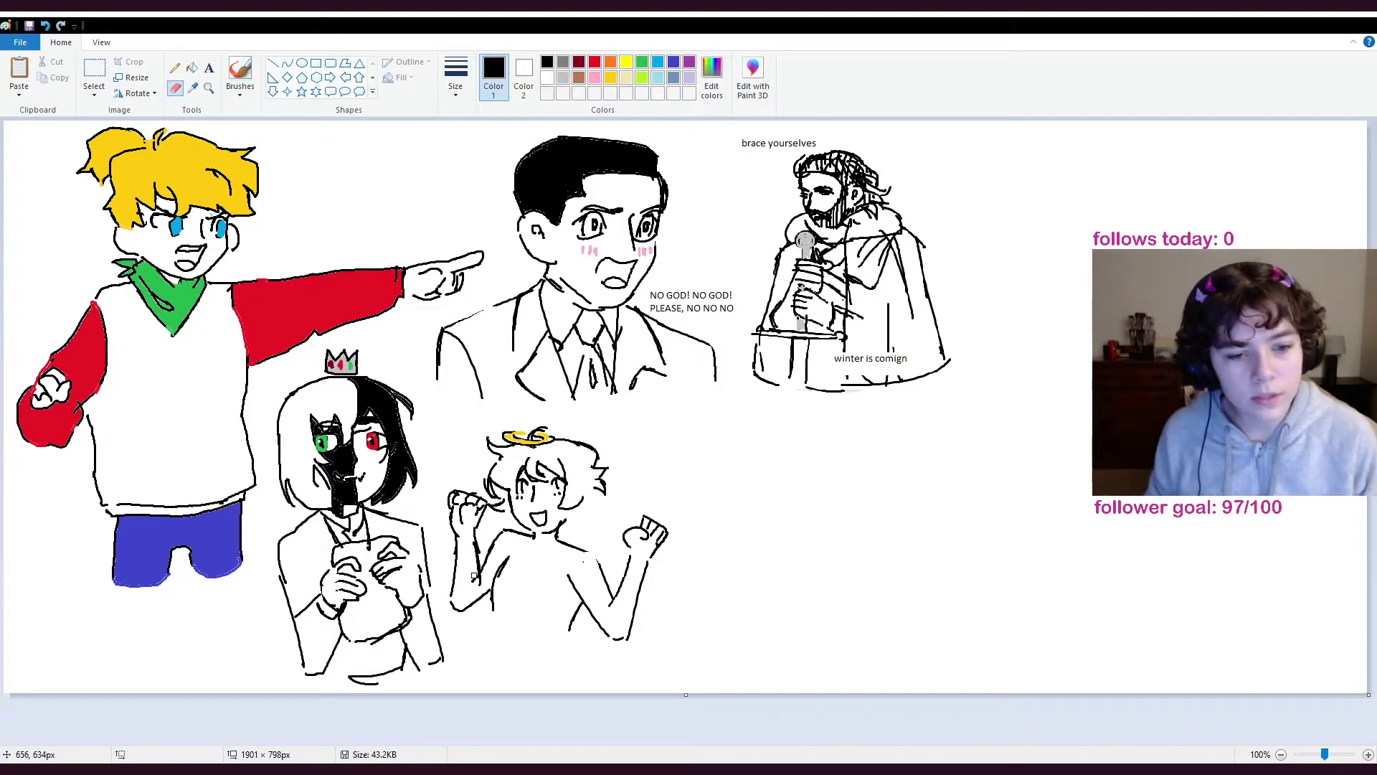
{"action": "mouse_move", "coordinate": [480, 556]}
{"action": "left_mouse_down"}
{"action": "mouse_move", "coordinate": [475, 540]}
{"action": "mouse_move", "coordinate": [477, 569]}
{"action": "left_mouse_up"}
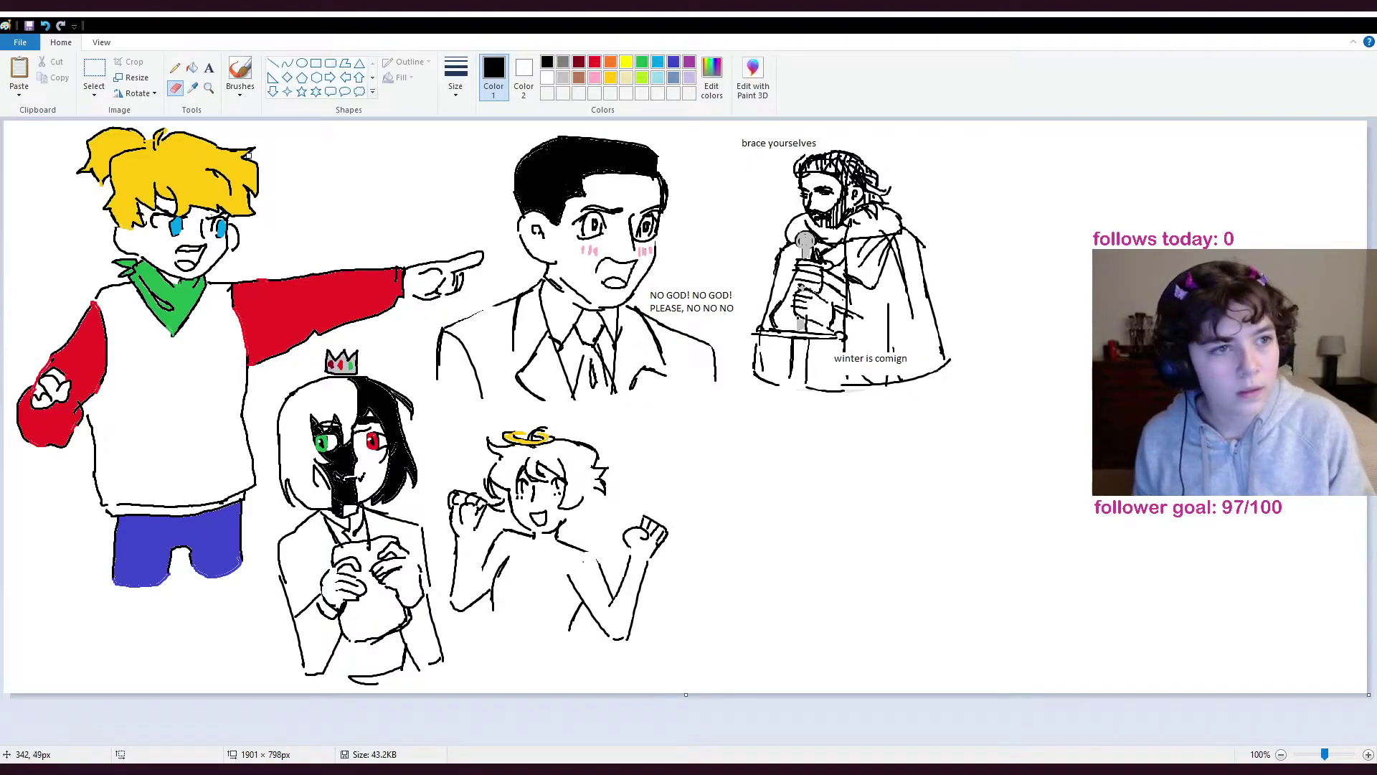
{"action": "left_click", "coordinate": [240, 71]}
{"action": "left_click_drag", "start_coordinate": [476, 532], "coordinate": [478, 567]}
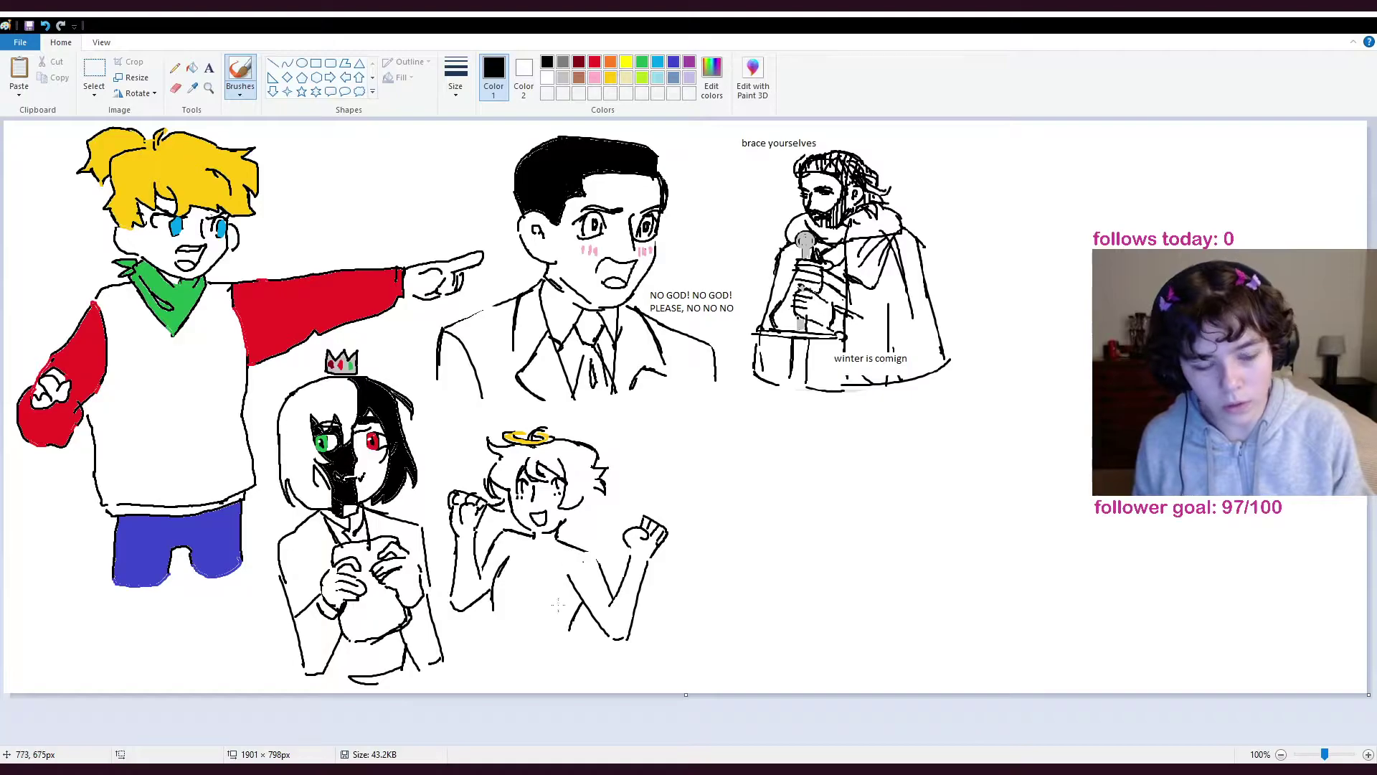
- Draw short sleeve hems with banded cuffs around both of the haloed character's upper arms
{"action": "left_click_drag", "start_coordinate": [603, 571], "coordinate": [567, 590]}
{"action": "mouse_move", "coordinate": [567, 591]}
{"action": "left_mouse_down"}
{"action": "mouse_move", "coordinate": [577, 607]}
{"action": "mouse_move", "coordinate": [574, 593]}
{"action": "mouse_move", "coordinate": [608, 584]}
{"action": "mouse_move", "coordinate": [599, 603]}
{"action": "left_mouse_up"}
{"action": "key", "text": "ctrl+z"}
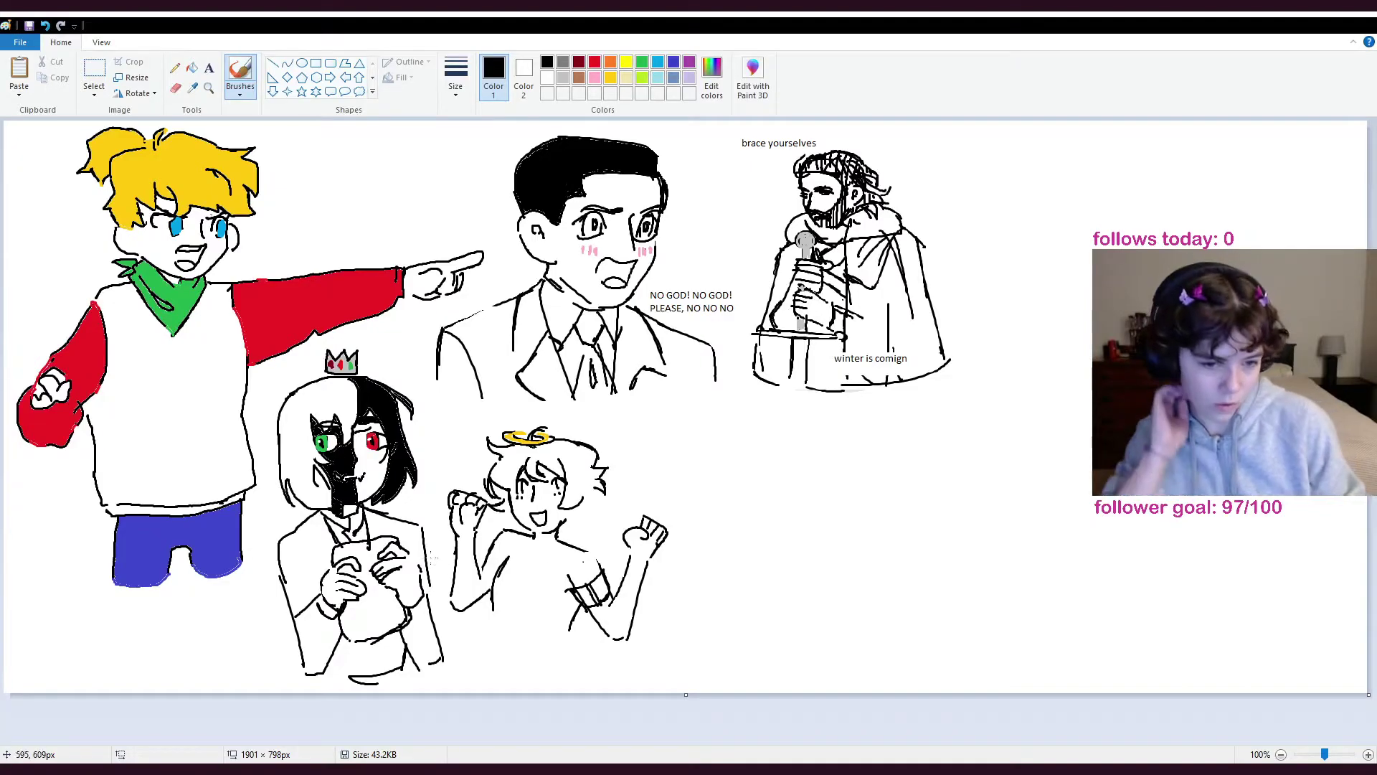
{"action": "mouse_move", "coordinate": [490, 546]}
{"action": "left_mouse_down"}
{"action": "mouse_move", "coordinate": [500, 562]}
{"action": "mouse_move", "coordinate": [482, 561]}
{"action": "mouse_move", "coordinate": [474, 594]}
{"action": "mouse_move", "coordinate": [480, 571]}
{"action": "left_mouse_up"}
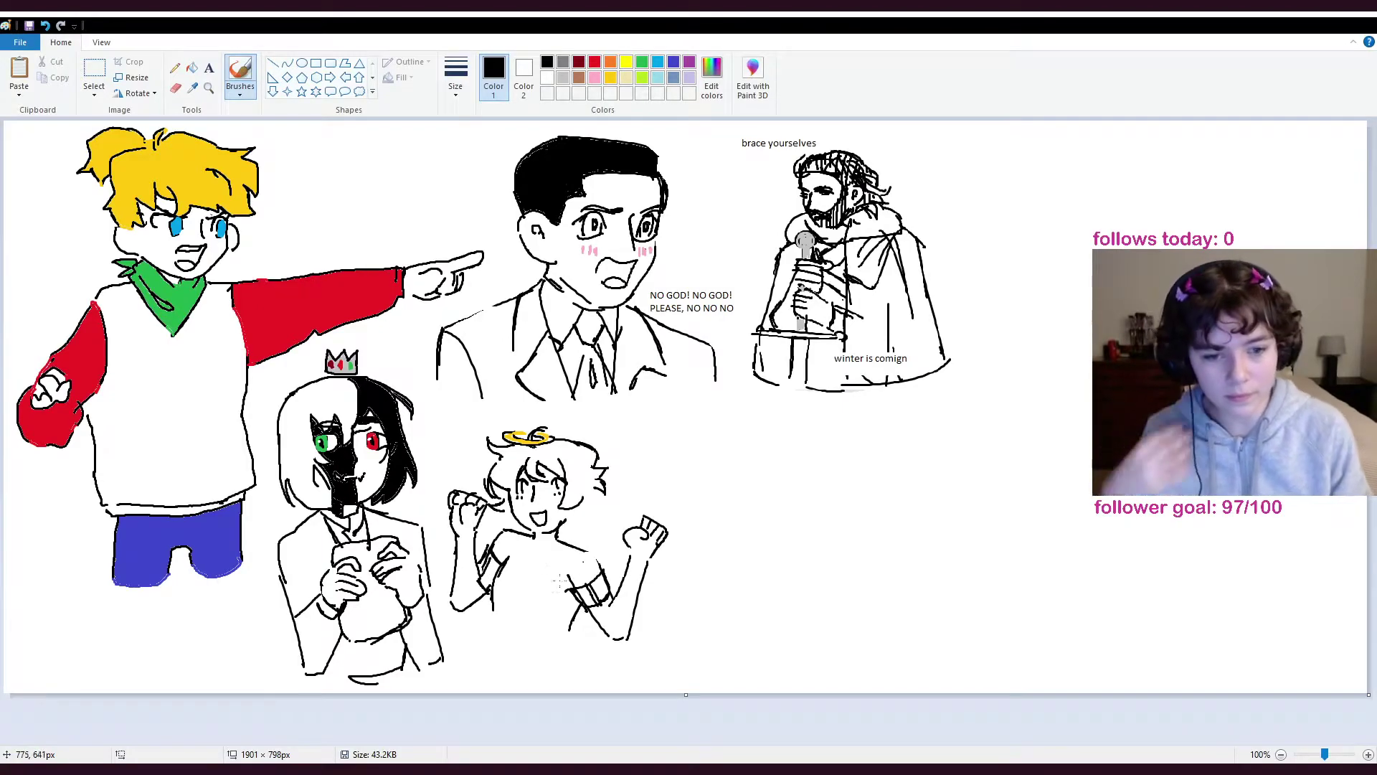
- Select the haloed character's raised right-side hand and shift it slightly down onto the forearm
{"action": "left_click", "coordinate": [175, 88]}
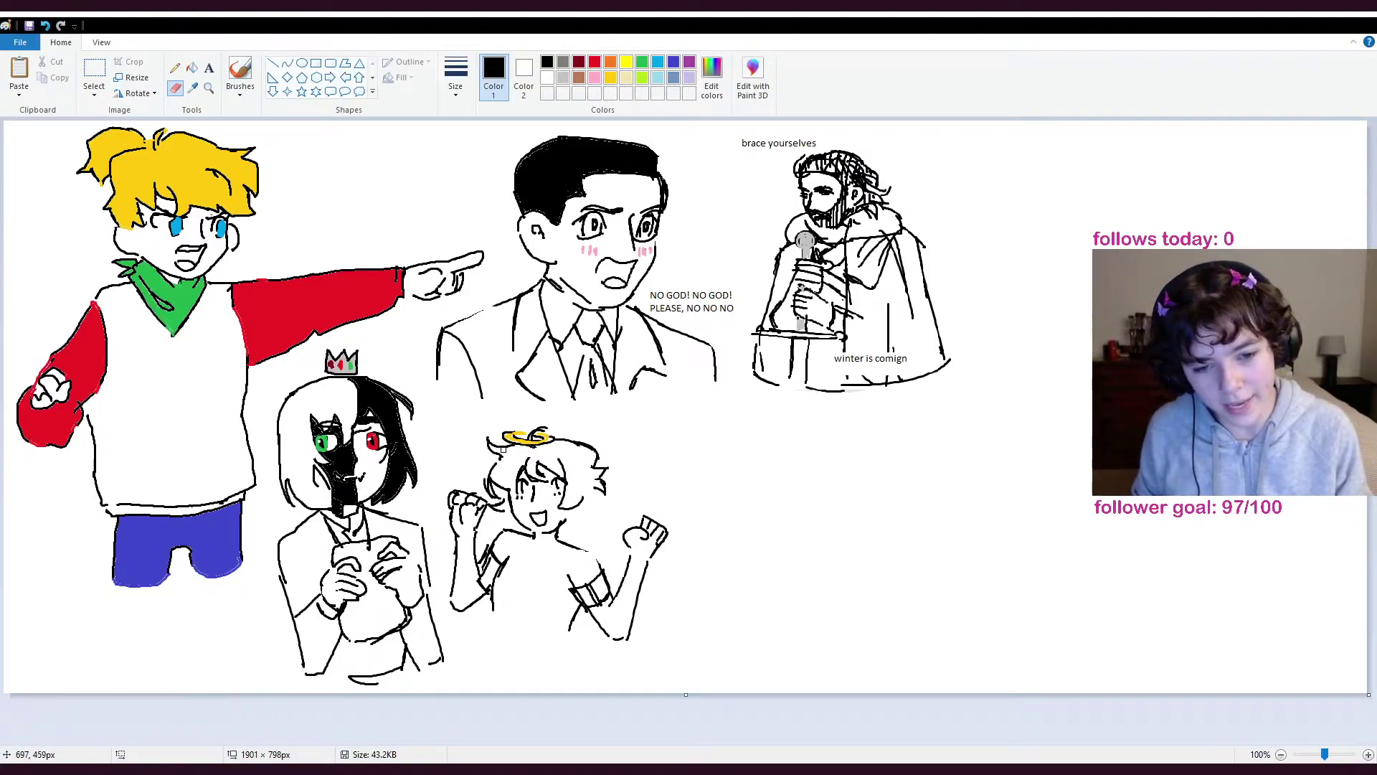
{"action": "left_click", "coordinate": [94, 72]}
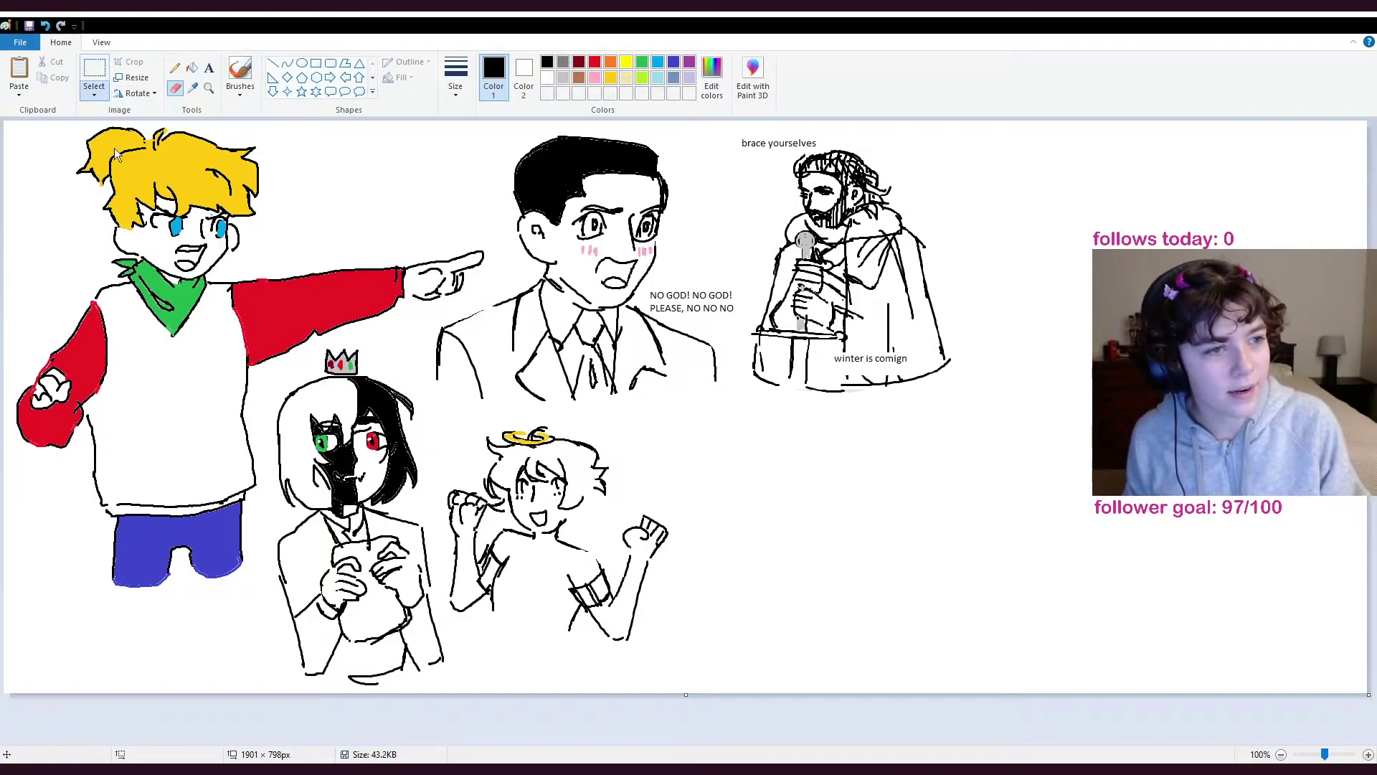
{"action": "left_click", "coordinate": [113, 148]}
{"action": "mouse_move", "coordinate": [621, 551]}
{"action": "left_mouse_down"}
{"action": "mouse_move", "coordinate": [673, 573]}
{"action": "mouse_move", "coordinate": [644, 498]}
{"action": "mouse_move", "coordinate": [663, 522]}
{"action": "mouse_move", "coordinate": [652, 538]}
{"action": "mouse_move", "coordinate": [651, 486]}
{"action": "mouse_move", "coordinate": [656, 521]}
{"action": "left_mouse_up"}
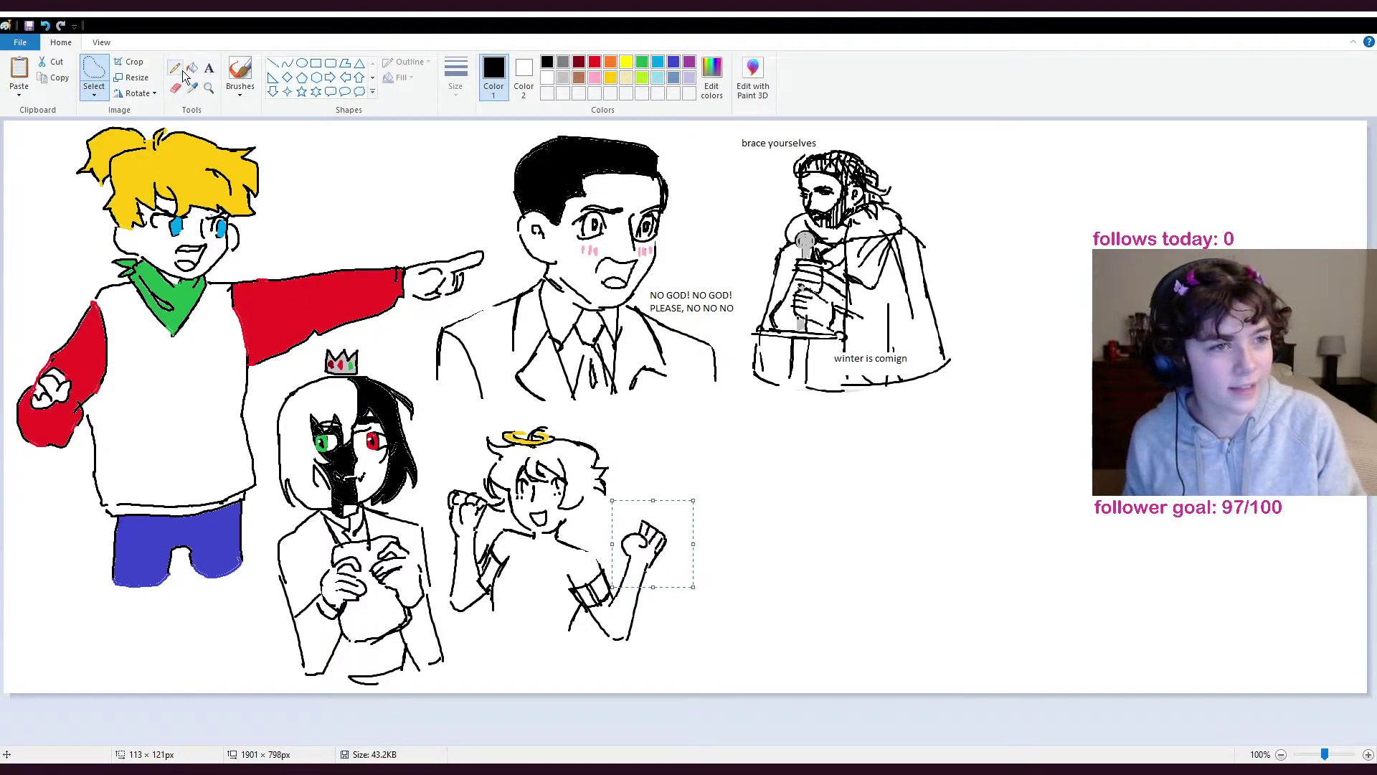
- Draw the haloed character's neckline, a star on the chest and a flared, folded dress reaching the canvas's lower edge
{"action": "left_click", "coordinate": [240, 72]}
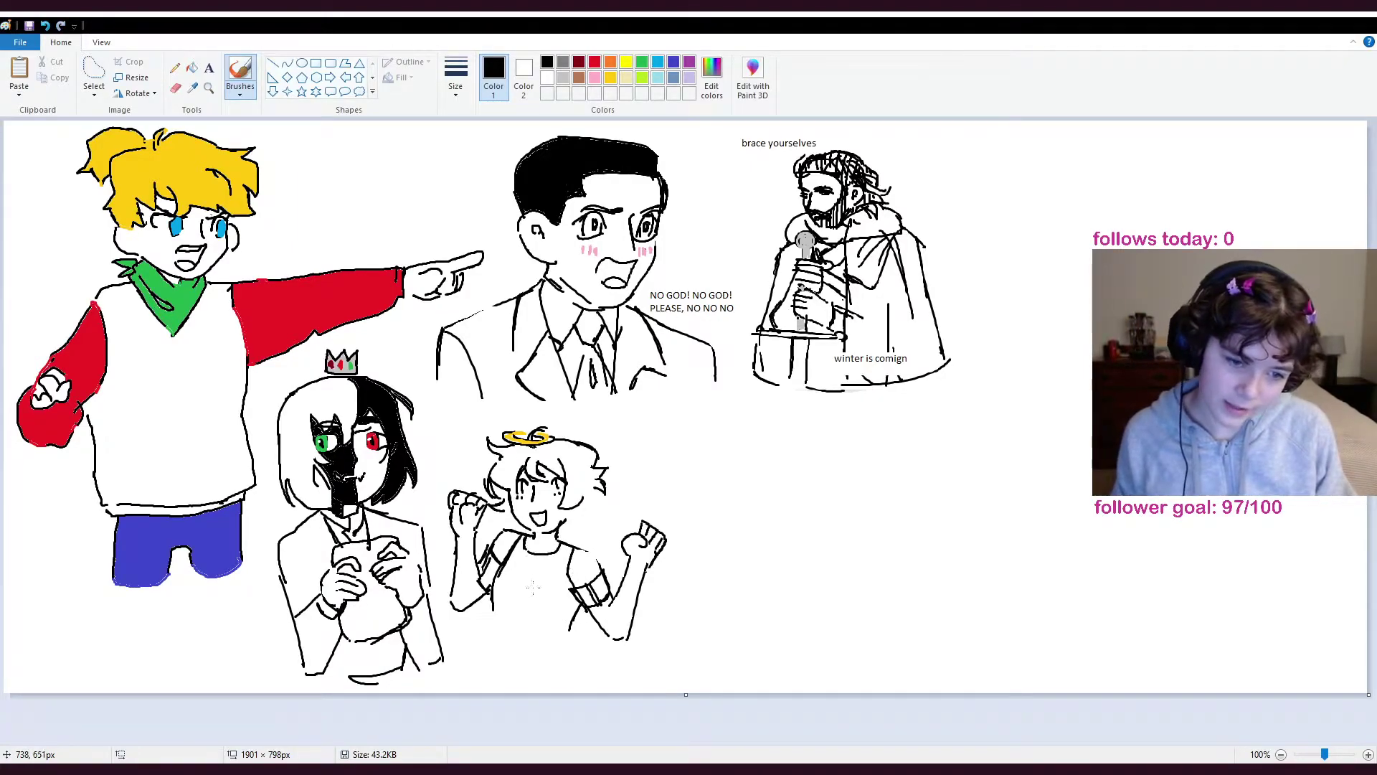
{"action": "mouse_move", "coordinate": [527, 568]}
{"action": "left_mouse_down"}
{"action": "mouse_move", "coordinate": [542, 601]}
{"action": "mouse_move", "coordinate": [497, 575]}
{"action": "mouse_move", "coordinate": [509, 586]}
{"action": "left_mouse_up"}
{"action": "left_click_drag", "start_coordinate": [566, 642], "coordinate": [569, 628]}
{"action": "left_click_drag", "start_coordinate": [494, 606], "coordinate": [480, 651]}
{"action": "mouse_move", "coordinate": [567, 642]}
{"action": "left_mouse_down"}
{"action": "mouse_move", "coordinate": [585, 690]}
{"action": "mouse_move", "coordinate": [556, 693]}
{"action": "left_mouse_up"}
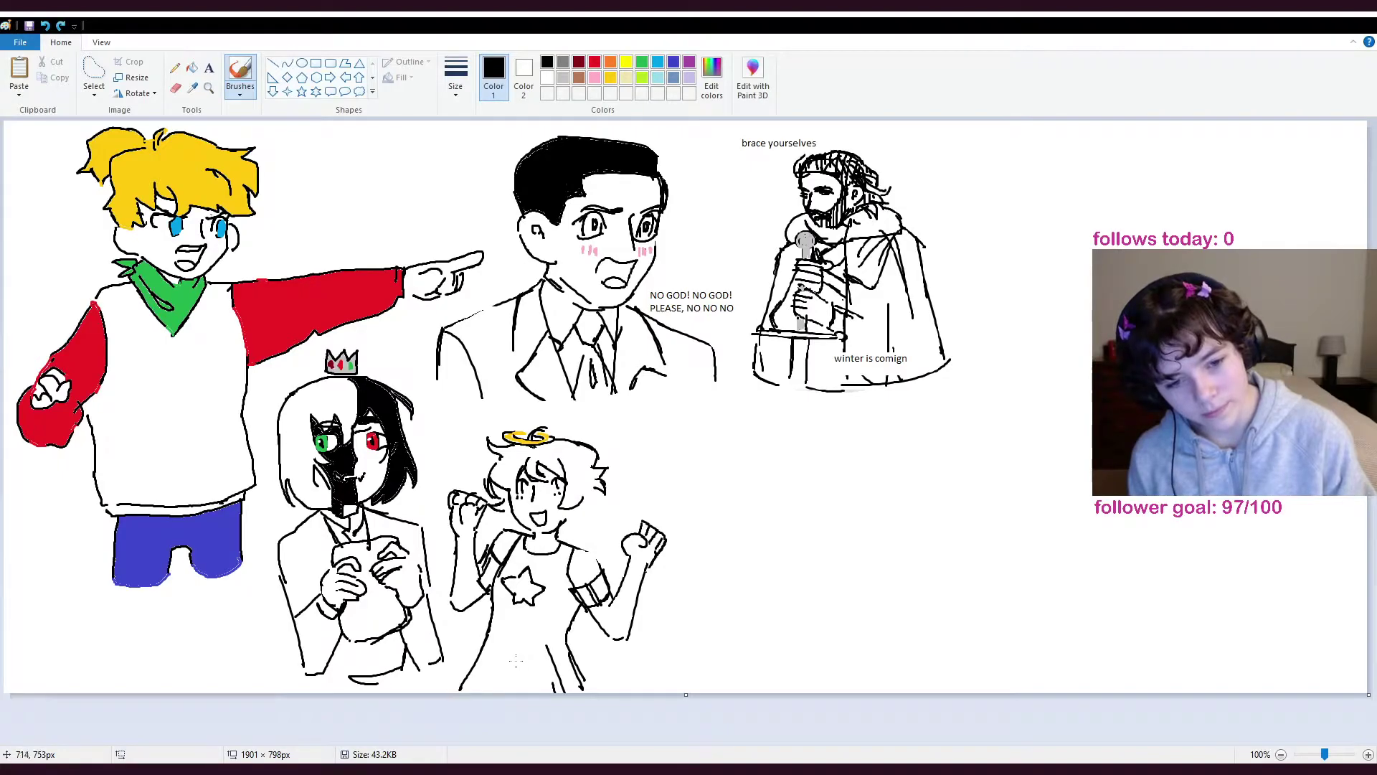
{"action": "mouse_move", "coordinate": [480, 651]}
{"action": "left_mouse_down"}
{"action": "mouse_move", "coordinate": [446, 695]}
{"action": "mouse_move", "coordinate": [479, 697]}
{"action": "left_mouse_up"}
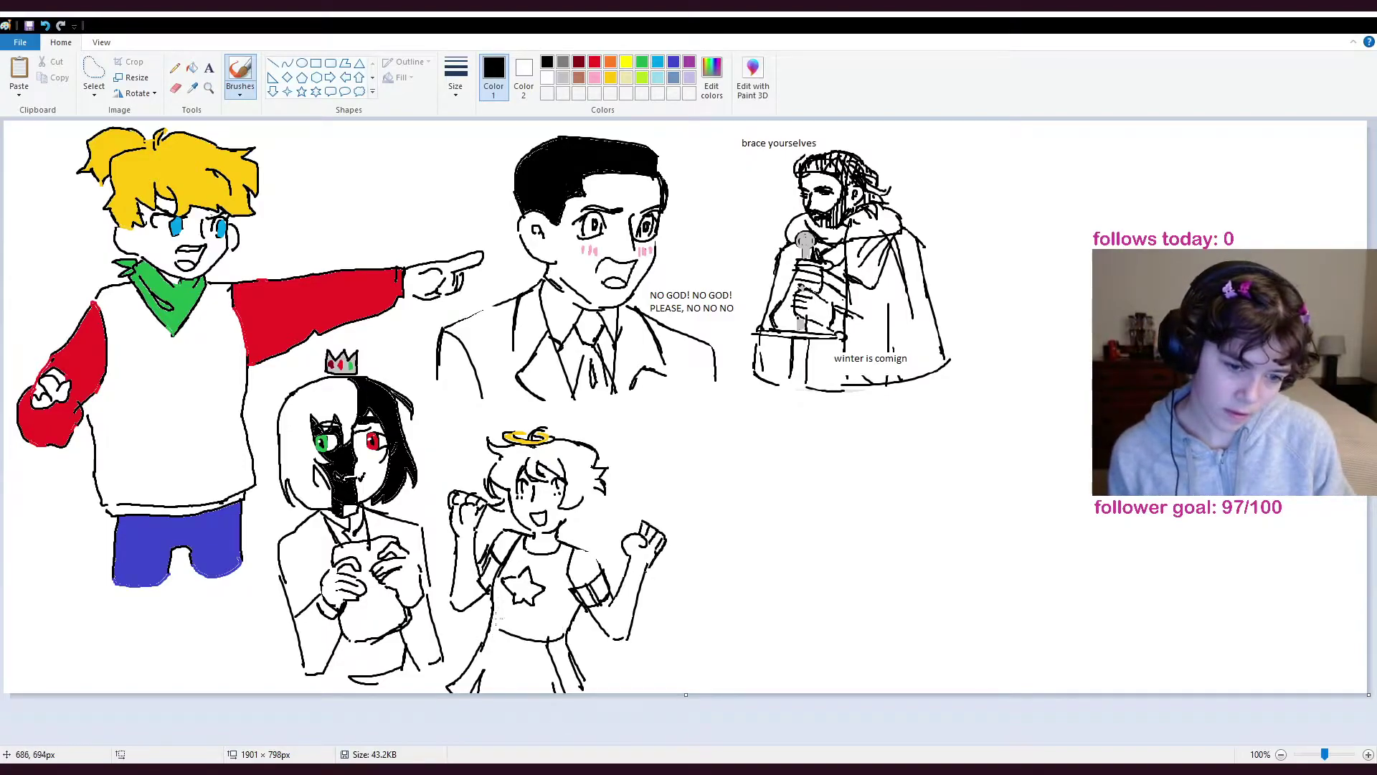
{"action": "left_click_drag", "start_coordinate": [584, 679], "coordinate": [600, 694]}
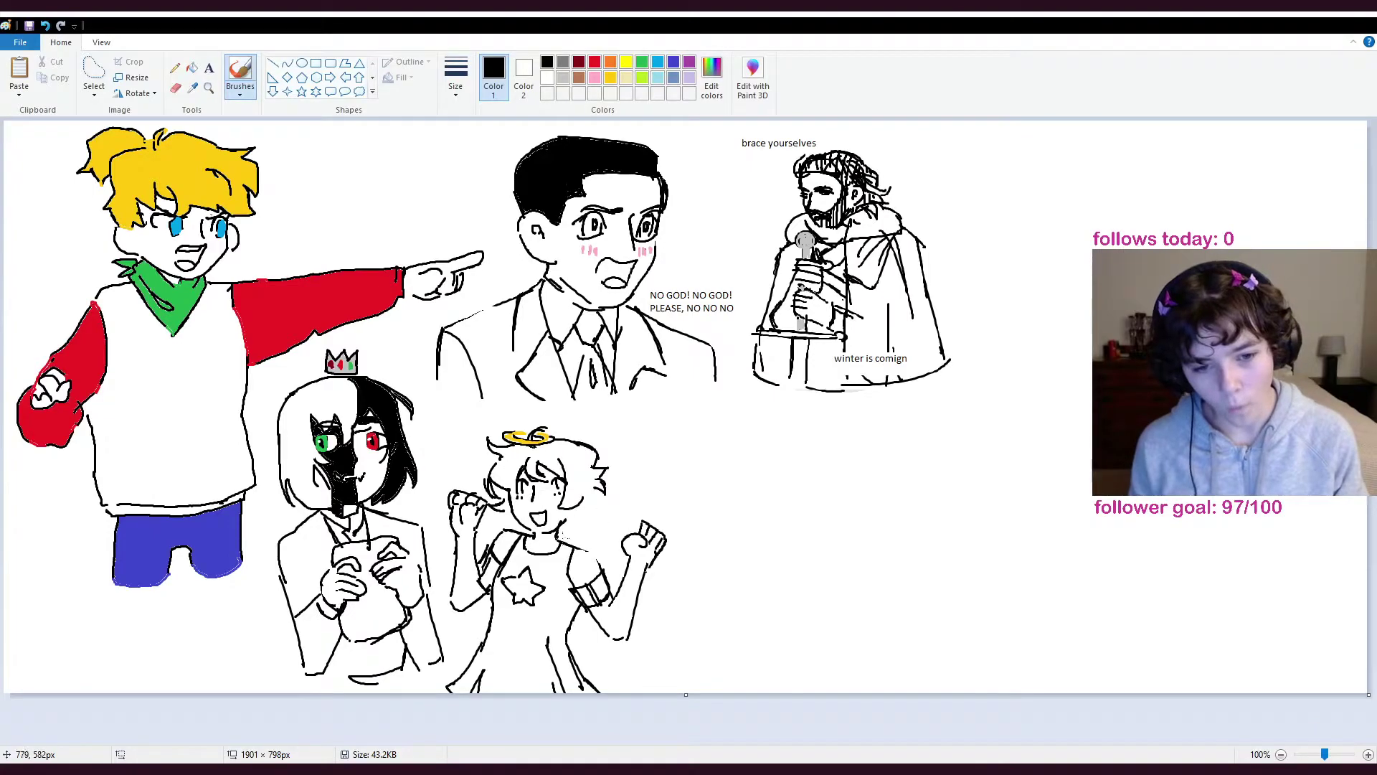
- Draw pointed wing shapes behind the haloed character's right-side arm and a matching stroke by the left shoulder
{"action": "mouse_move", "coordinate": [569, 534]}
{"action": "left_mouse_down"}
{"action": "mouse_move", "coordinate": [623, 544]}
{"action": "mouse_move", "coordinate": [680, 608]}
{"action": "mouse_move", "coordinate": [643, 636]}
{"action": "mouse_move", "coordinate": [638, 597]}
{"action": "left_mouse_up"}
{"action": "key", "text": "ctrl+z"}
{"action": "left_click_drag", "start_coordinate": [513, 519], "coordinate": [493, 536]}
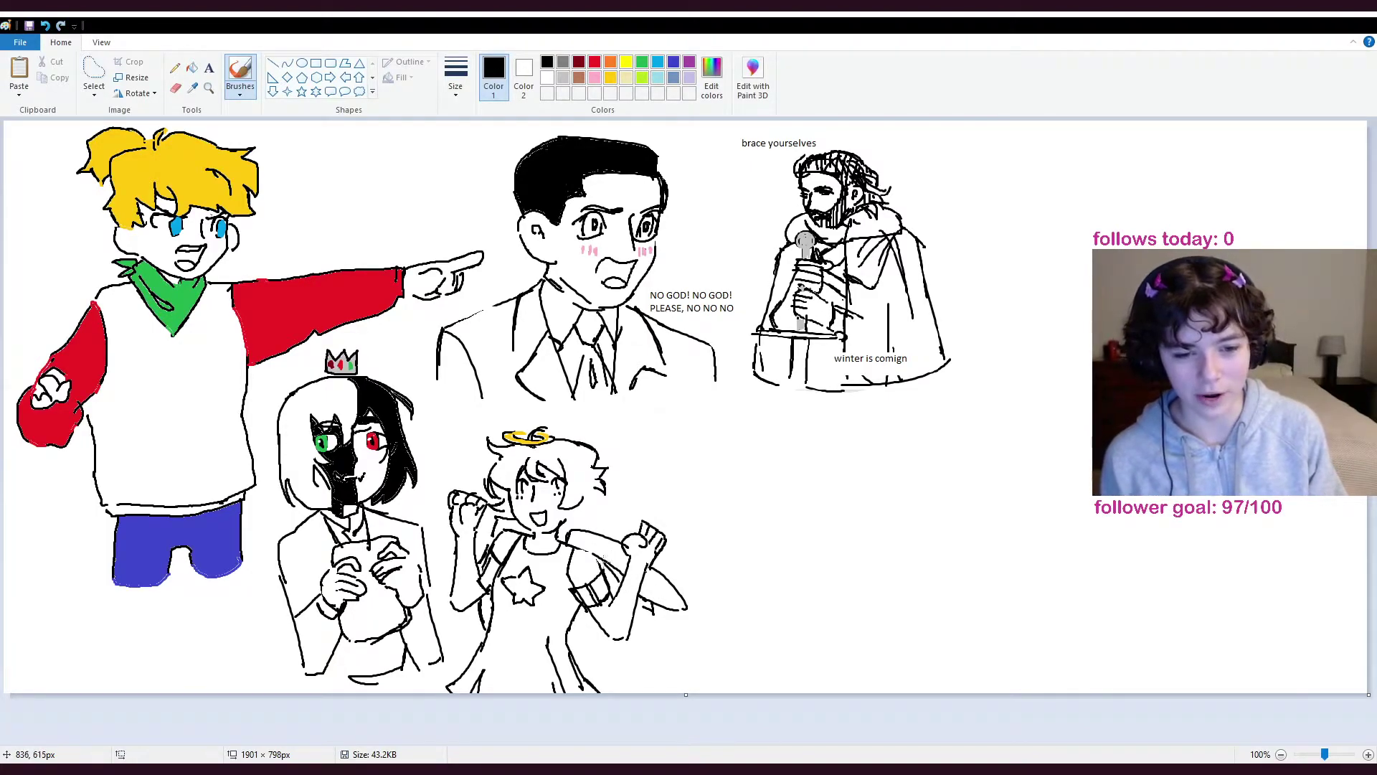
{"action": "left_click", "coordinate": [174, 88]}
{"action": "mouse_move", "coordinate": [495, 519]}
{"action": "left_mouse_down"}
{"action": "mouse_move", "coordinate": [518, 517]}
{"action": "mouse_move", "coordinate": [489, 523]}
{"action": "left_mouse_up"}
{"action": "key", "text": "ctrl+z"}
{"action": "key", "text": "ctrl+z"}
- Draw an extra lock of hair beside the right cheek of the haloed character
{"action": "left_click", "coordinate": [240, 72]}
{"action": "mouse_move", "coordinate": [594, 502]}
{"action": "left_mouse_down"}
{"action": "mouse_move", "coordinate": [594, 518]}
{"action": "mouse_move", "coordinate": [566, 516]}
{"action": "left_mouse_up"}
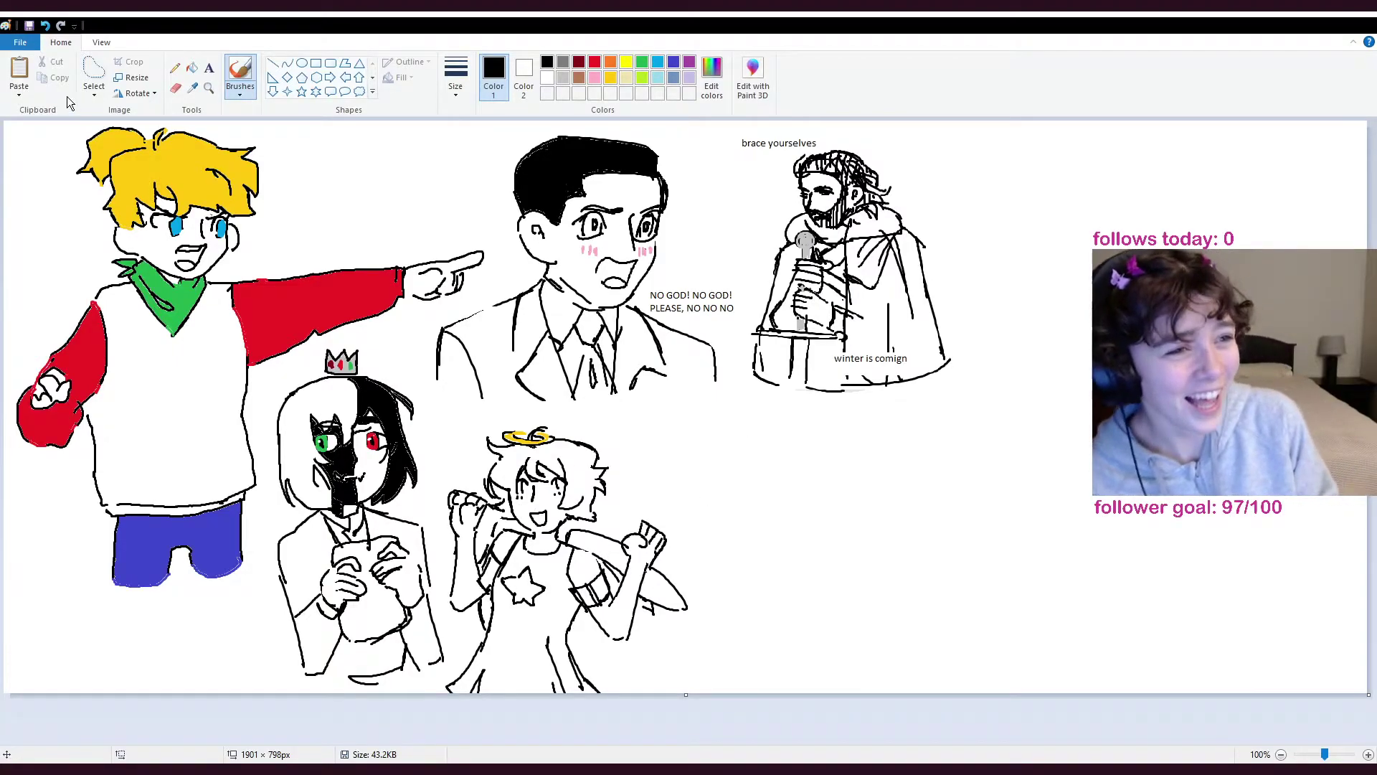
- Erase the right waist line of the haloed character's dress and redraw it curving into the skirt
{"action": "left_click", "coordinate": [175, 87]}
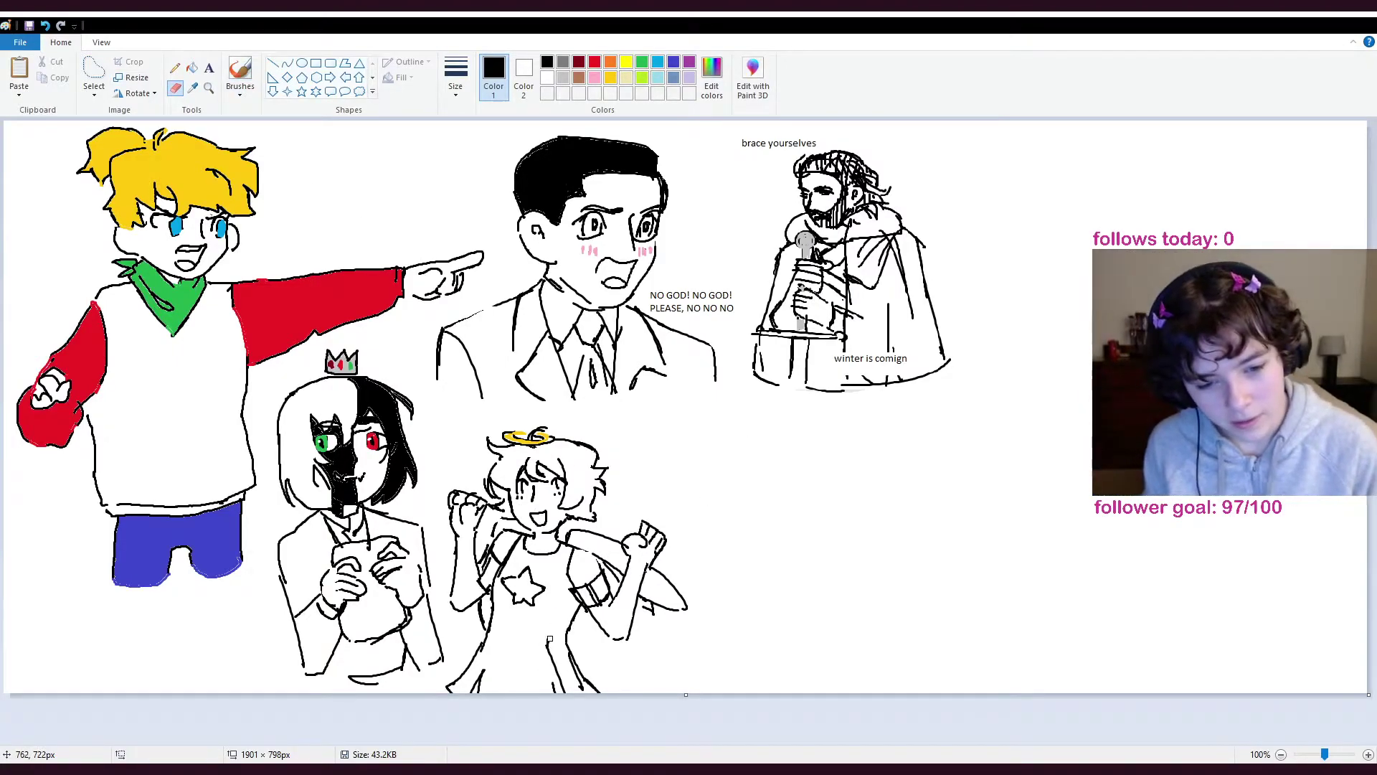
{"action": "left_click_drag", "start_coordinate": [575, 607], "coordinate": [567, 634]}
{"action": "left_click", "coordinate": [239, 72]}
{"action": "left_click_drag", "start_coordinate": [574, 598], "coordinate": [566, 638]}
{"action": "key", "text": "ctrl+z"}
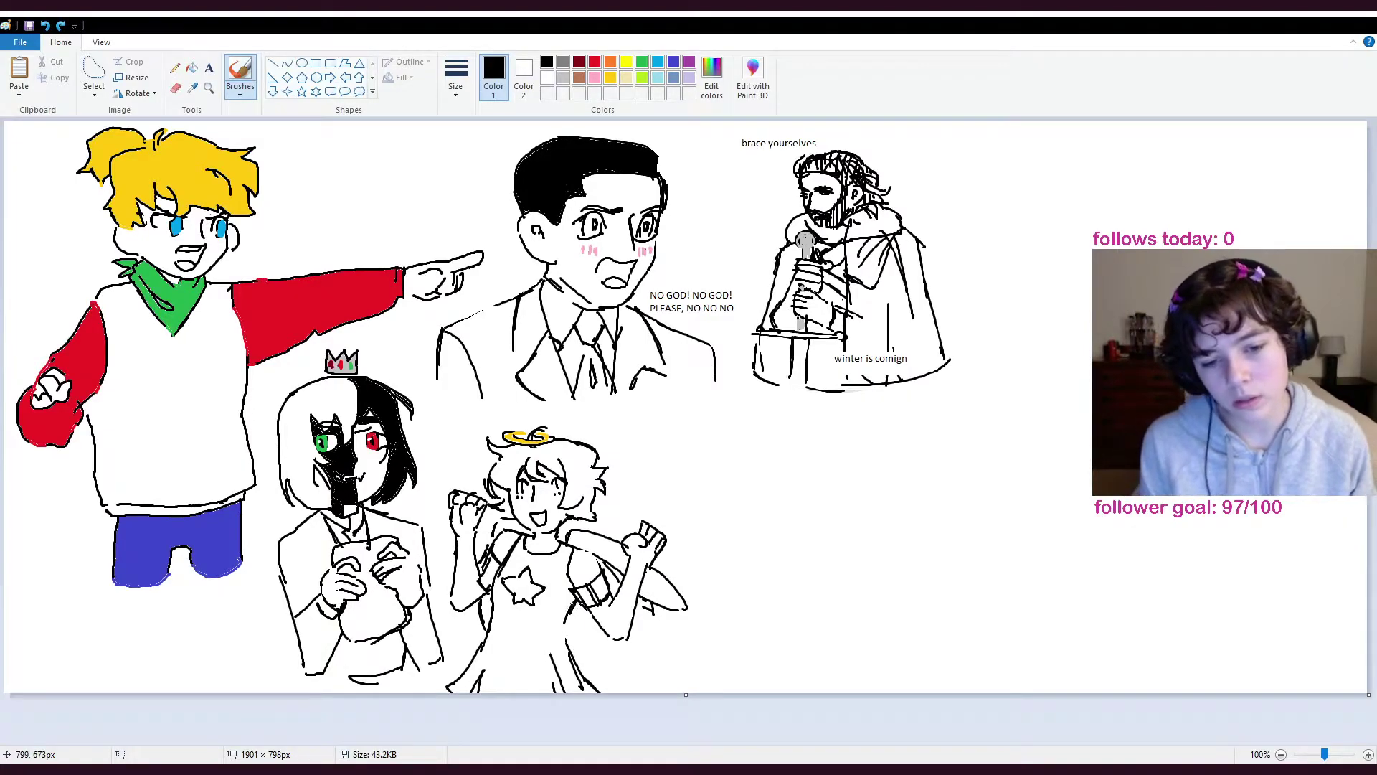
{"action": "left_click_drag", "start_coordinate": [576, 601], "coordinate": [572, 651]}
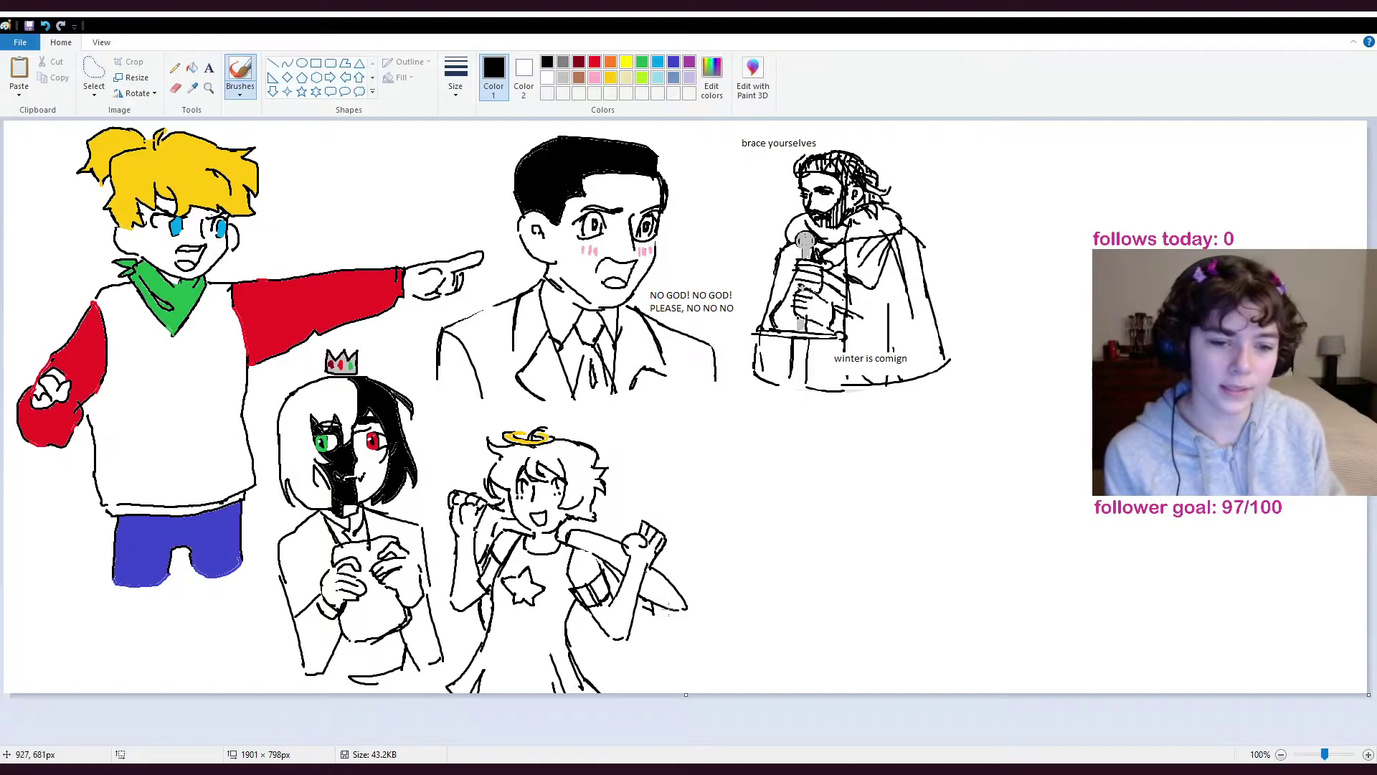
{"action": "mouse_move", "coordinate": [786, 466]}
{"action": "left_mouse_down"}
{"action": "mouse_move", "coordinate": [871, 531]}
{"action": "mouse_move", "coordinate": [761, 473]}
{"action": "left_mouse_up"}
{"action": "key", "text": "ctrl+z"}
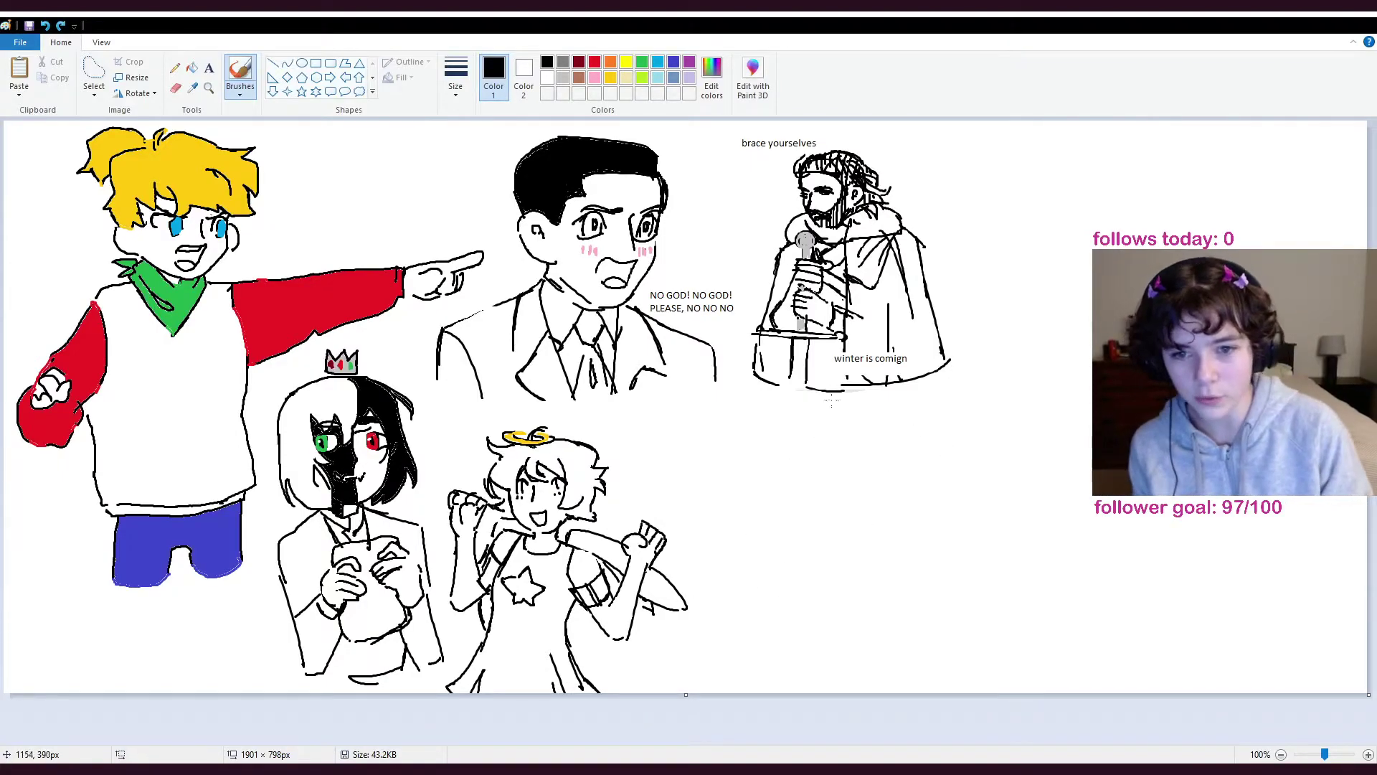
{"action": "left_click", "coordinate": [176, 88]}
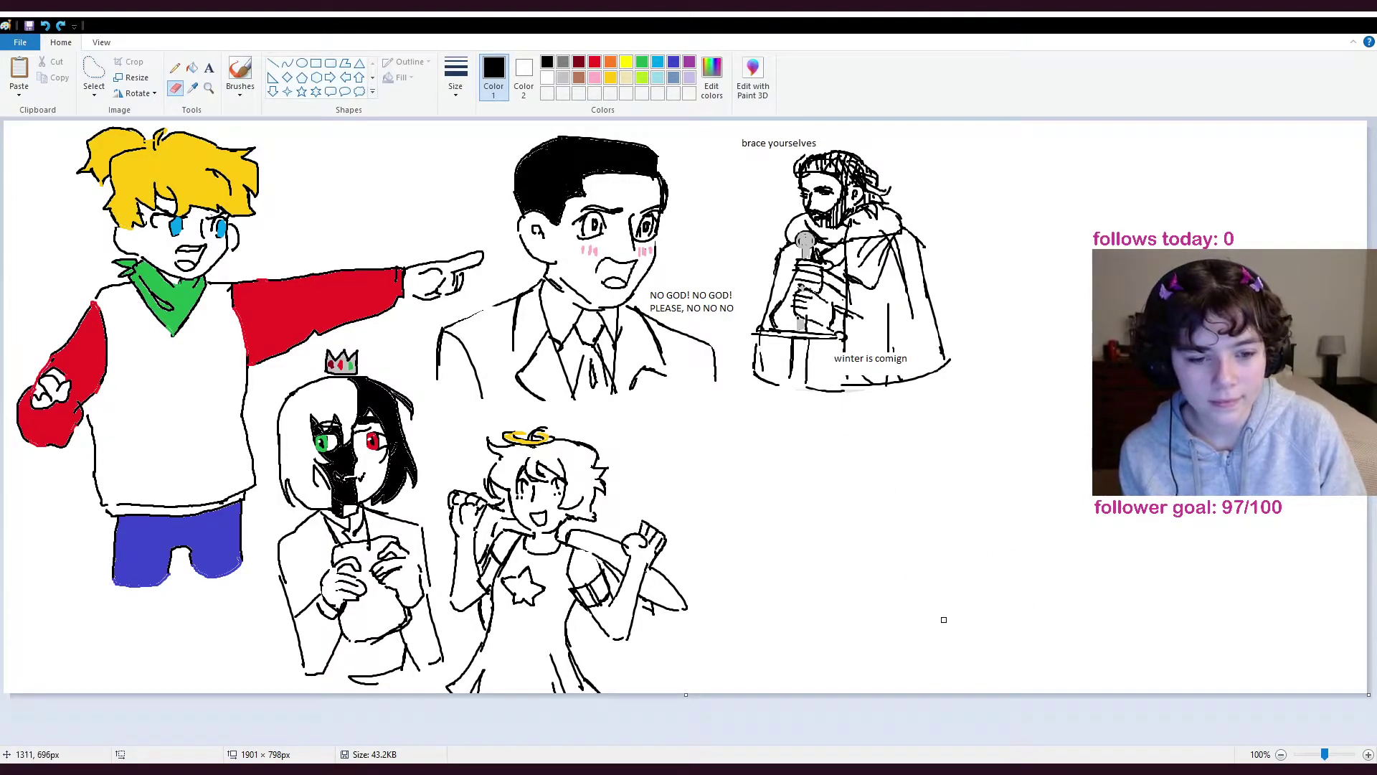
{"action": "left_click", "coordinate": [240, 69]}
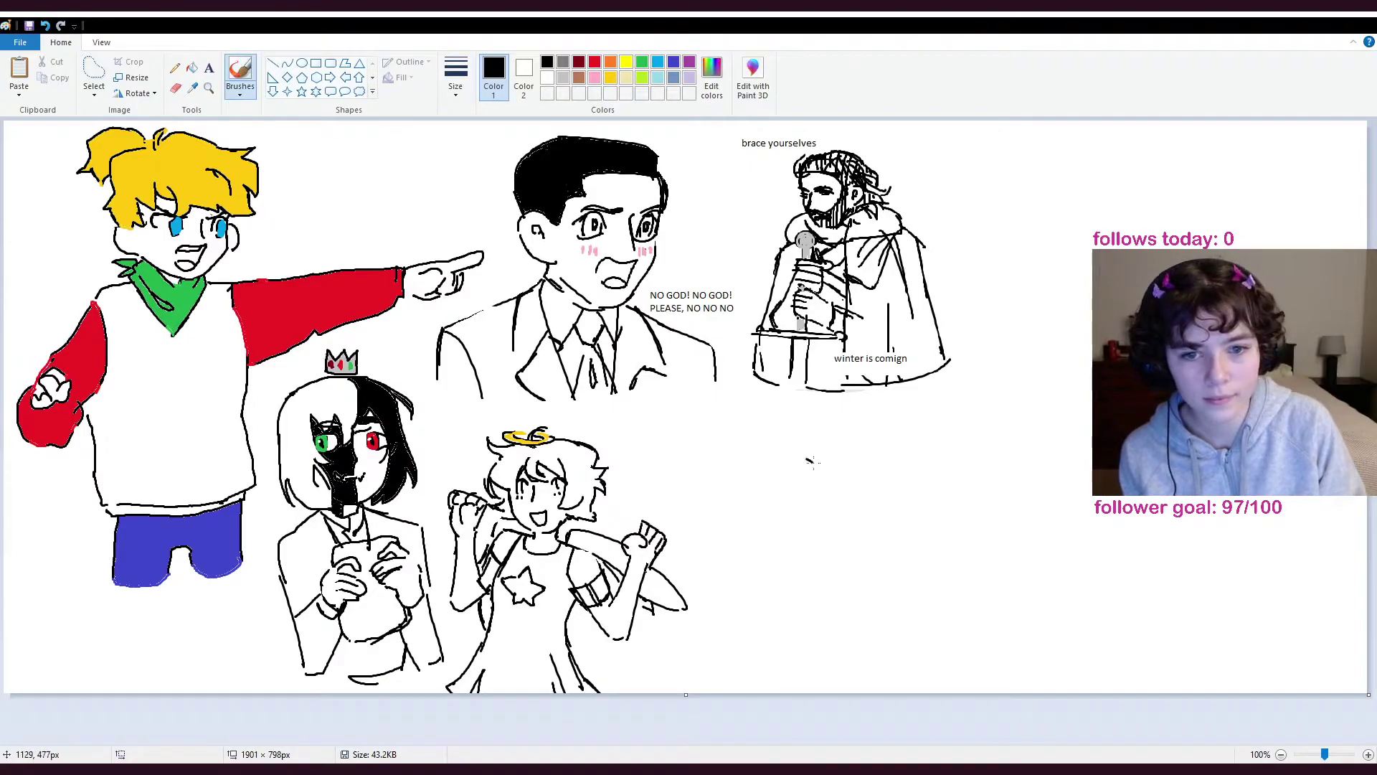
{"action": "mouse_move", "coordinate": [813, 430]}
{"action": "left_mouse_down"}
{"action": "mouse_move", "coordinate": [761, 440]}
{"action": "mouse_move", "coordinate": [757, 510]}
{"action": "left_mouse_up"}
{"action": "key", "text": "ctrl+z"}
{"action": "mouse_move", "coordinate": [866, 433]}
{"action": "left_mouse_down"}
{"action": "mouse_move", "coordinate": [763, 519]}
{"action": "mouse_move", "coordinate": [916, 566]}
{"action": "left_mouse_up"}
{"action": "key", "text": "ctrl+z"}
{"action": "mouse_move", "coordinate": [928, 460]}
{"action": "left_mouse_down"}
{"action": "mouse_move", "coordinate": [783, 422]}
{"action": "mouse_move", "coordinate": [941, 350]}
{"action": "left_mouse_up"}
{"action": "key", "text": "ctrl+z"}
{"action": "key", "text": "ctrl+z"}
{"action": "left_click_drag", "start_coordinate": [782, 473], "coordinate": [862, 563]}
{"action": "key", "text": "ctrl+z"}
{"action": "mouse_move", "coordinate": [892, 448]}
{"action": "left_mouse_down"}
{"action": "mouse_move", "coordinate": [868, 532]}
{"action": "mouse_move", "coordinate": [721, 408]}
{"action": "mouse_move", "coordinate": [756, 582]}
{"action": "mouse_move", "coordinate": [905, 588]}
{"action": "mouse_move", "coordinate": [1027, 485]}
{"action": "mouse_move", "coordinate": [1248, 202]}
{"action": "mouse_move", "coordinate": [979, 367]}
{"action": "mouse_move", "coordinate": [1072, 308]}
{"action": "mouse_move", "coordinate": [997, 563]}
{"action": "mouse_move", "coordinate": [975, 538]}
{"action": "mouse_move", "coordinate": [1027, 214]}
{"action": "mouse_move", "coordinate": [568, 302]}
{"action": "mouse_move", "coordinate": [84, 502]}
{"action": "mouse_move", "coordinate": [195, 470]}
{"action": "left_mouse_up"}
{"action": "key", "text": "ctrl+z"}
{"action": "mouse_move", "coordinate": [984, 413]}
{"action": "left_mouse_down"}
{"action": "mouse_move", "coordinate": [923, 465]}
{"action": "mouse_move", "coordinate": [932, 545]}
{"action": "left_mouse_up"}
{"action": "key", "text": "ctrl+z"}
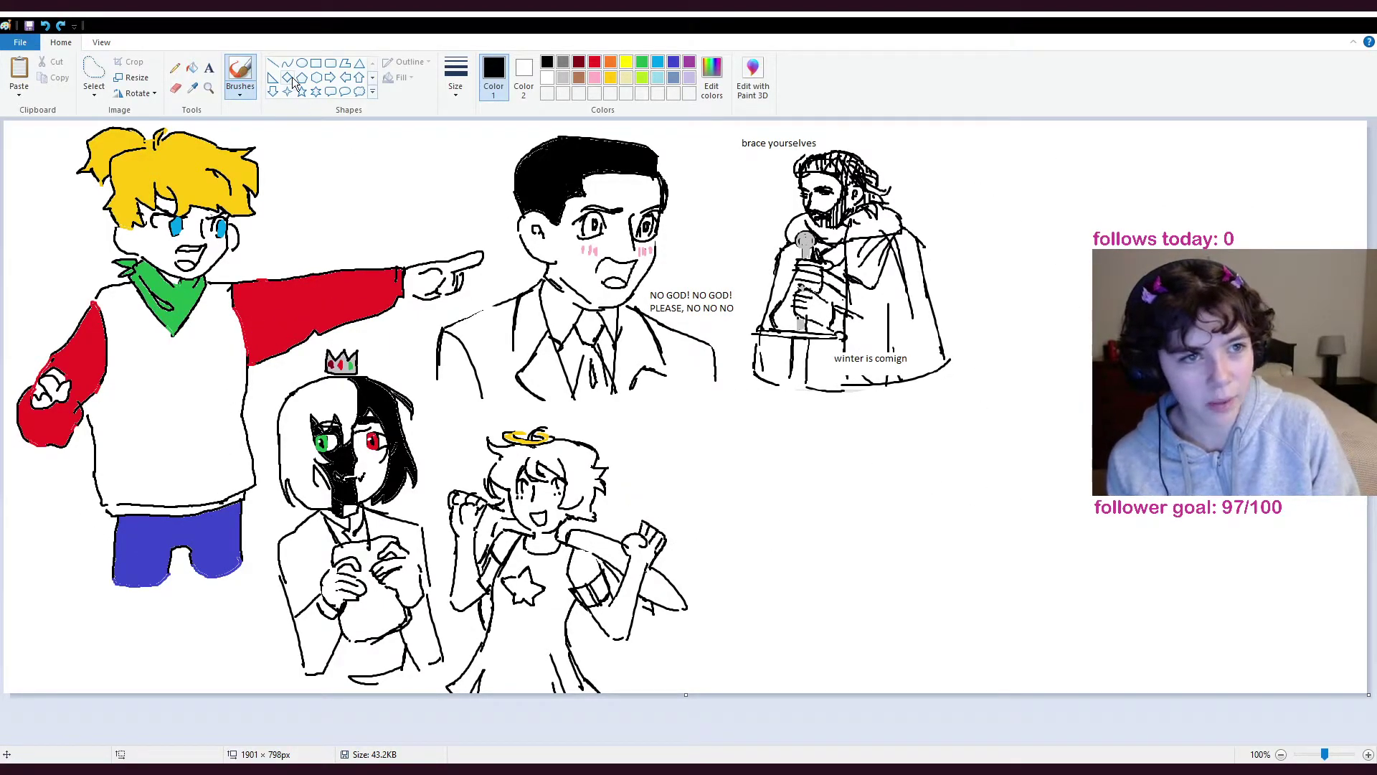
{"action": "left_click", "coordinate": [175, 87]}
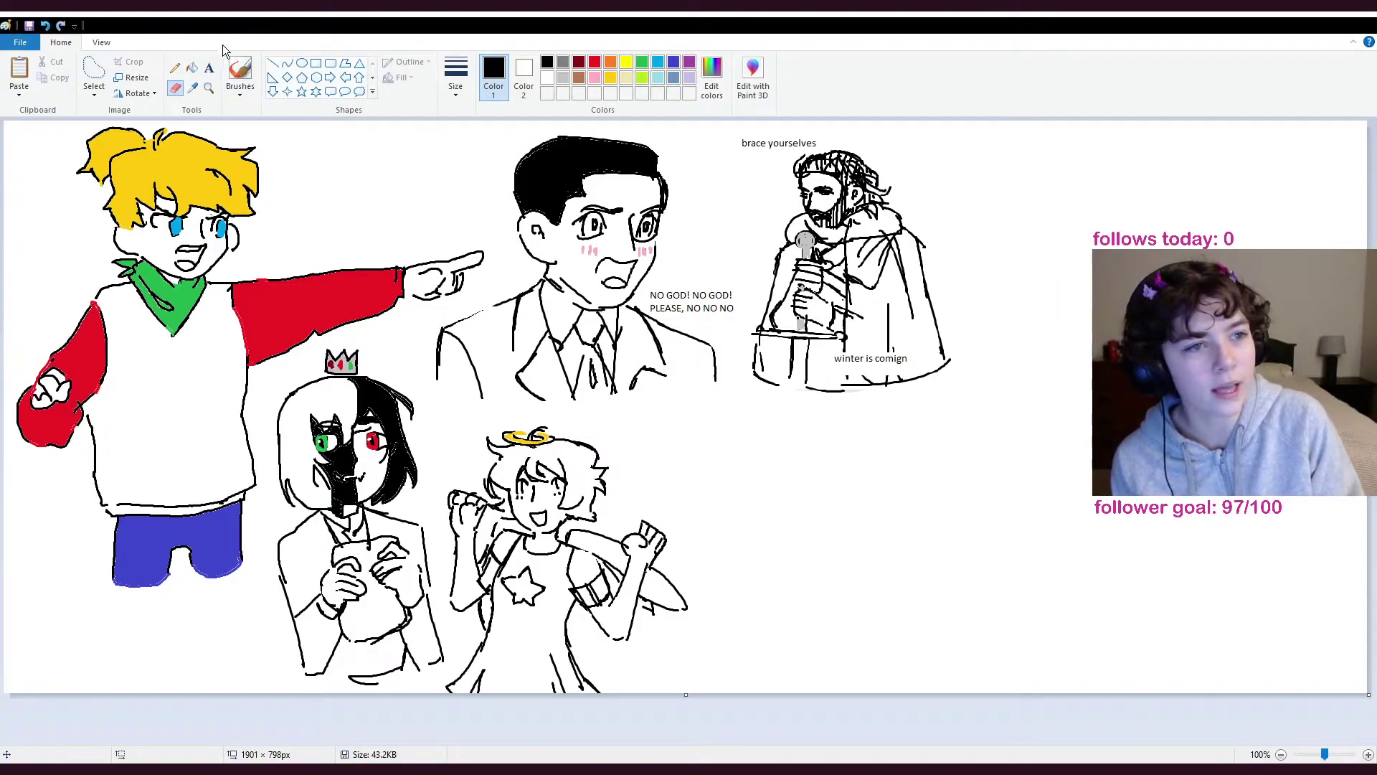
{"action": "left_click", "coordinate": [240, 71]}
{"action": "mouse_move", "coordinate": [864, 534]}
{"action": "left_mouse_down"}
{"action": "mouse_move", "coordinate": [828, 532]}
{"action": "mouse_move", "coordinate": [806, 513]}
{"action": "left_mouse_up"}
{"action": "key", "text": "ctrl+z"}
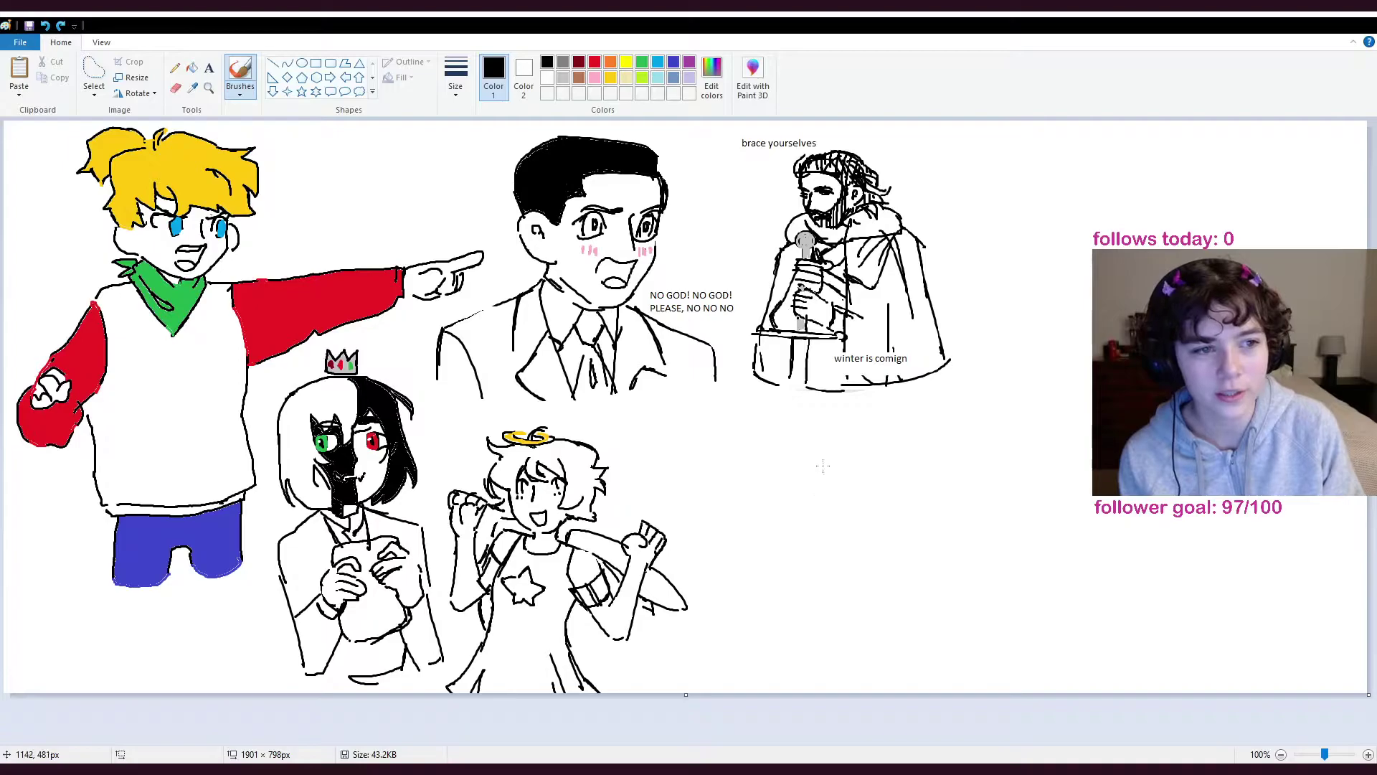
{"action": "mouse_move", "coordinate": [841, 539]}
{"action": "left_mouse_down"}
{"action": "mouse_move", "coordinate": [831, 586]}
{"action": "mouse_move", "coordinate": [841, 568]}
{"action": "left_mouse_up"}
{"action": "key", "text": "ctrl+z"}
{"action": "key", "text": "ctrl+z"}
{"action": "mouse_move", "coordinate": [859, 443]}
{"action": "left_mouse_down"}
{"action": "mouse_move", "coordinate": [856, 530]}
{"action": "mouse_move", "coordinate": [851, 428]}
{"action": "mouse_move", "coordinate": [777, 513]}
{"action": "mouse_move", "coordinate": [926, 528]}
{"action": "left_mouse_up"}
{"action": "key", "text": "ctrl+z"}
{"action": "key", "text": "ctrl+z"}
{"action": "key", "text": "ctrl+z"}
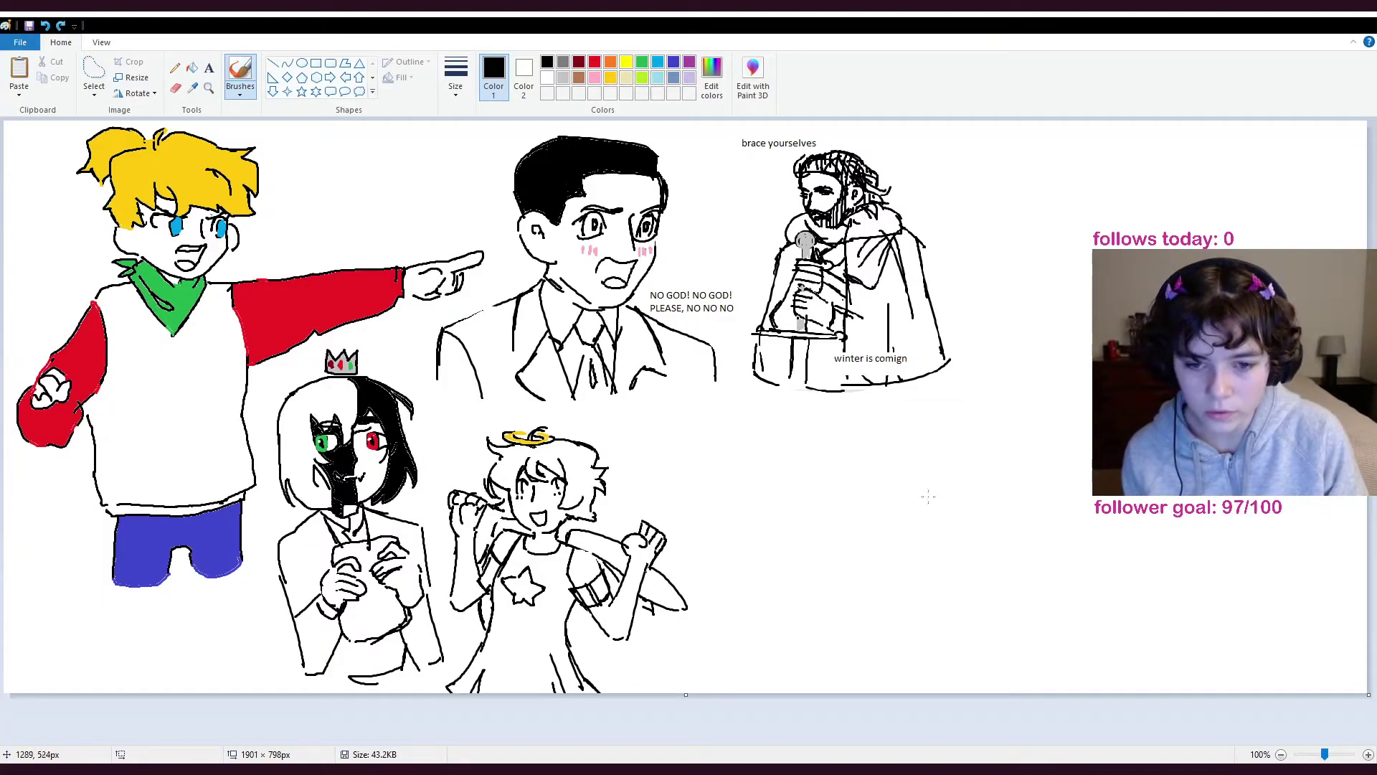
- Draw the rounded head outline of a new character below the hooded man, with a small hair curve beside the temple
{"action": "mouse_move", "coordinate": [848, 446]}
{"action": "left_mouse_down"}
{"action": "mouse_move", "coordinate": [780, 472]}
{"action": "mouse_move", "coordinate": [784, 507]}
{"action": "mouse_move", "coordinate": [828, 544]}
{"action": "left_mouse_up"}
{"action": "key", "text": "ctrl+z"}
{"action": "left_click_drag", "start_coordinate": [856, 446], "coordinate": [870, 497]}
{"action": "mouse_move", "coordinate": [792, 456]}
{"action": "left_mouse_down"}
{"action": "mouse_move", "coordinate": [768, 468]}
{"action": "mouse_move", "coordinate": [786, 479]}
{"action": "left_mouse_up"}
- Erase the overlapping lines around the new head and draw a scalloped fringe across the forehead
{"action": "left_click", "coordinate": [175, 87]}
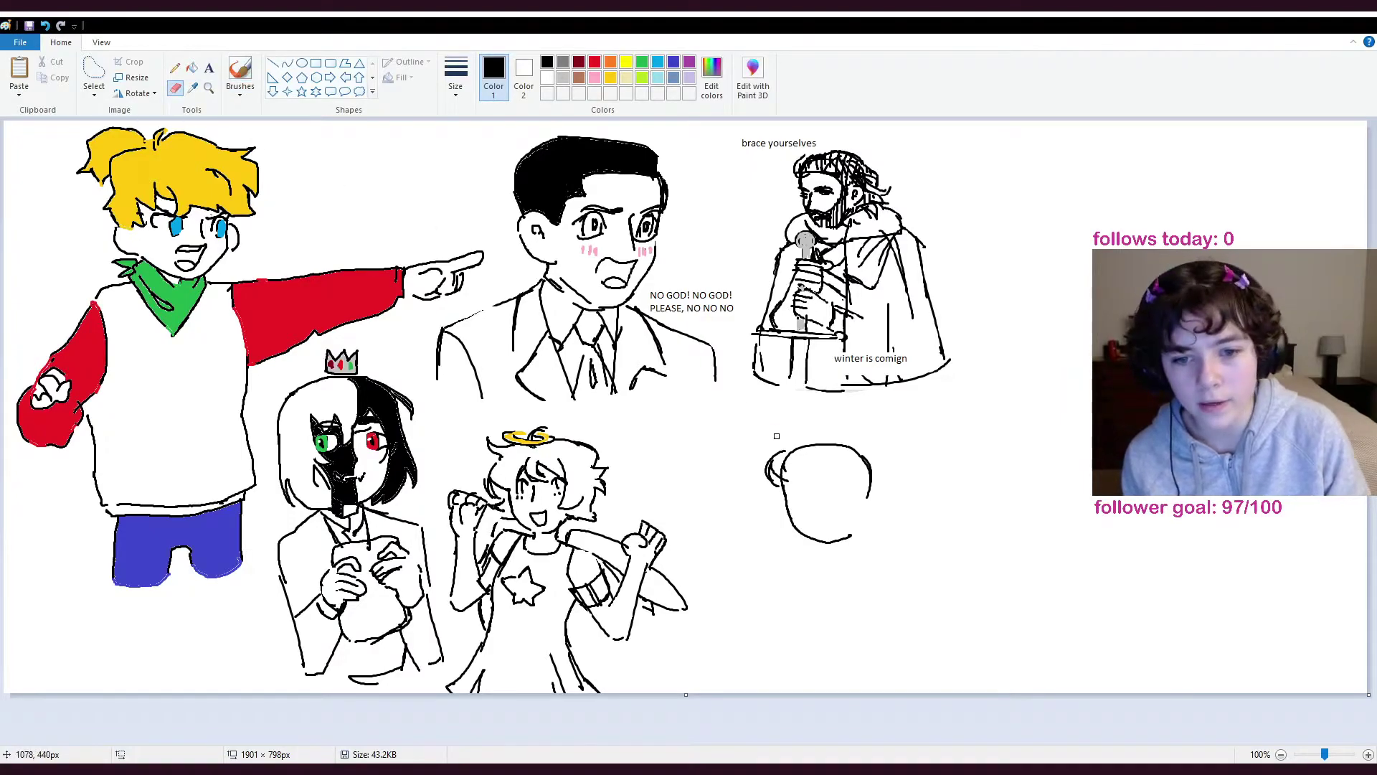
{"action": "mouse_move", "coordinate": [869, 477]}
{"action": "left_mouse_down"}
{"action": "mouse_move", "coordinate": [873, 443]}
{"action": "mouse_move", "coordinate": [858, 435]}
{"action": "mouse_move", "coordinate": [863, 479]}
{"action": "mouse_move", "coordinate": [829, 468]}
{"action": "mouse_move", "coordinate": [830, 486]}
{"action": "mouse_move", "coordinate": [821, 469]}
{"action": "mouse_move", "coordinate": [788, 485]}
{"action": "left_mouse_up"}
{"action": "left_click", "coordinate": [241, 72]}
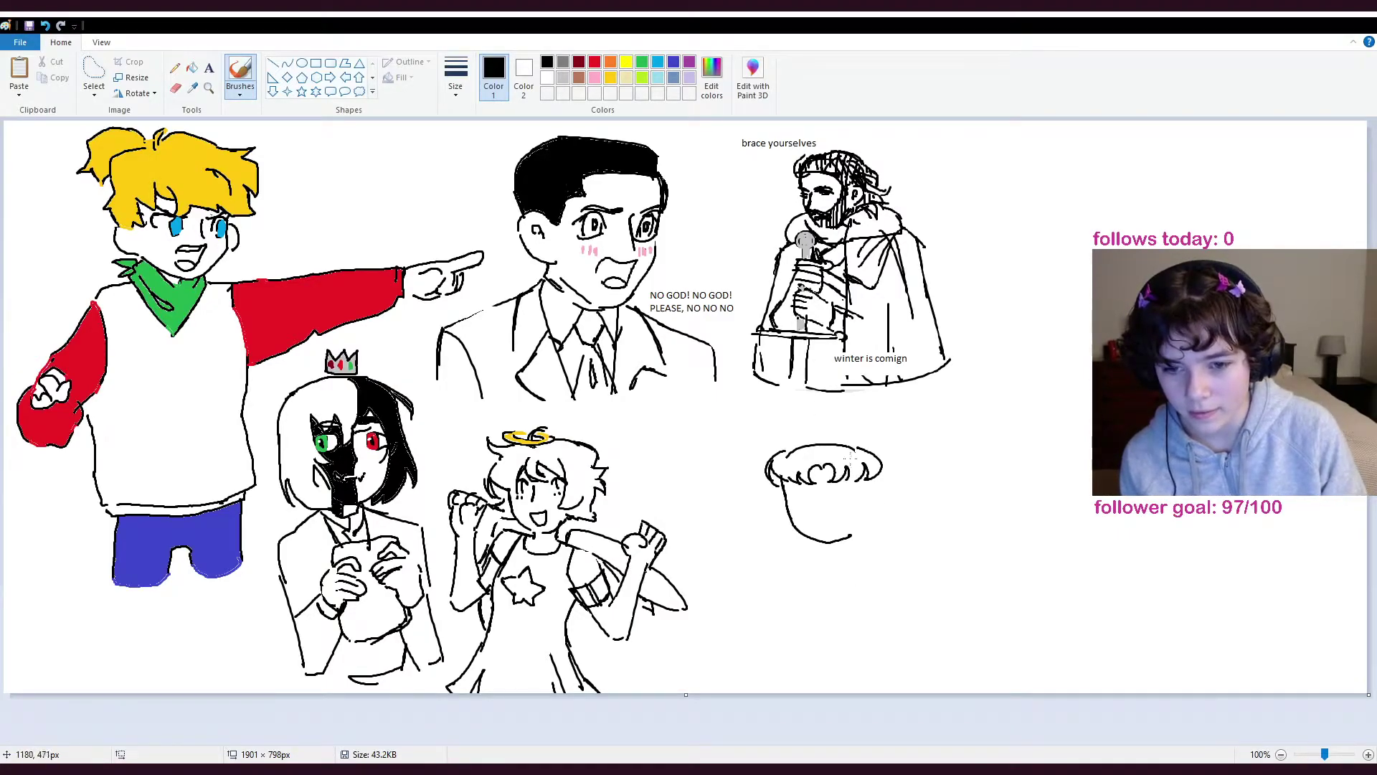
- Draw two round hair buns joined by a crown line, and erase the old skull line inside the hair
{"action": "mouse_move", "coordinate": [865, 422]}
{"action": "left_mouse_down"}
{"action": "mouse_move", "coordinate": [850, 441]}
{"action": "mouse_move", "coordinate": [897, 453]}
{"action": "mouse_move", "coordinate": [881, 449]}
{"action": "left_mouse_up"}
{"action": "mouse_move", "coordinate": [781, 429]}
{"action": "left_mouse_down"}
{"action": "mouse_move", "coordinate": [793, 446]}
{"action": "mouse_move", "coordinate": [748, 475]}
{"action": "mouse_move", "coordinate": [774, 454]}
{"action": "left_mouse_up"}
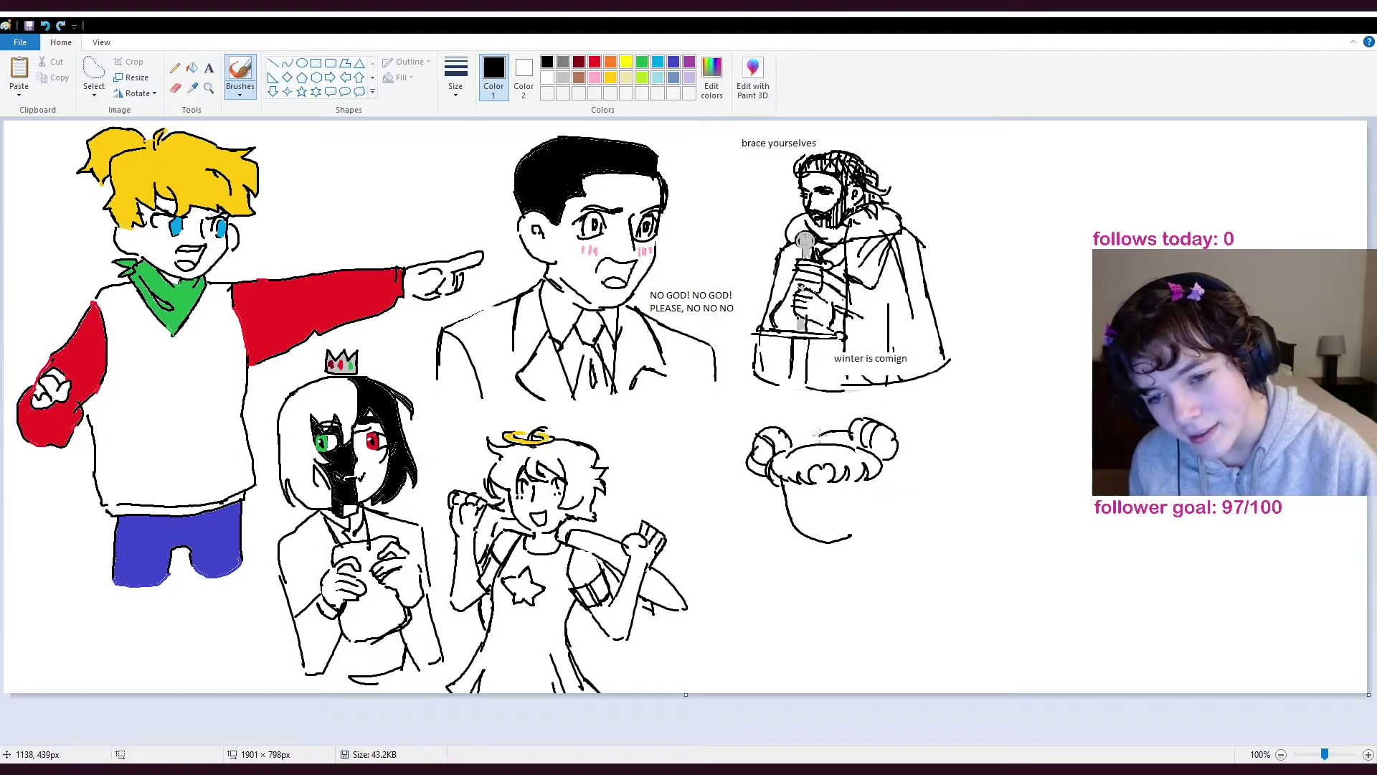
{"action": "left_click_drag", "start_coordinate": [817, 435], "coordinate": [794, 440]}
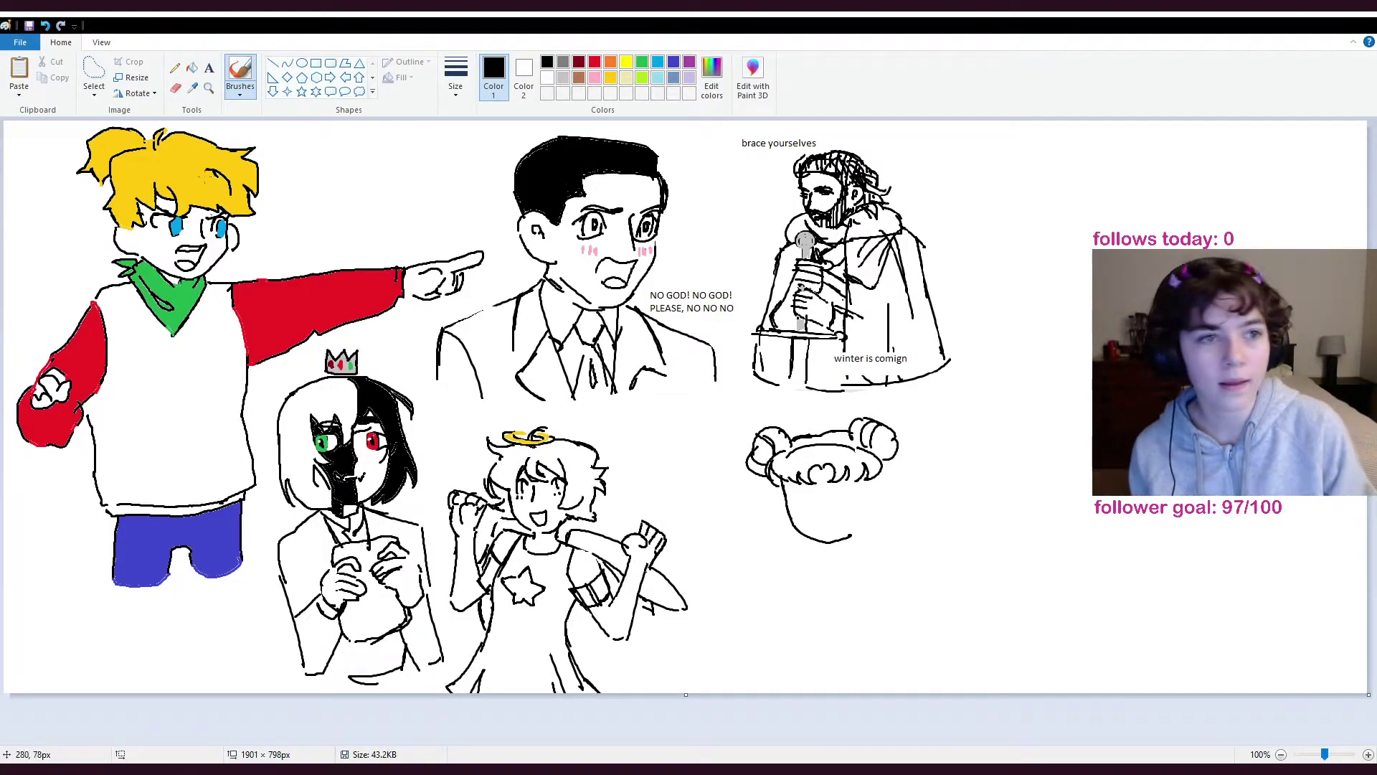
{"action": "left_click", "coordinate": [176, 87]}
{"action": "left_click_drag", "start_coordinate": [787, 454], "coordinate": [875, 461]}
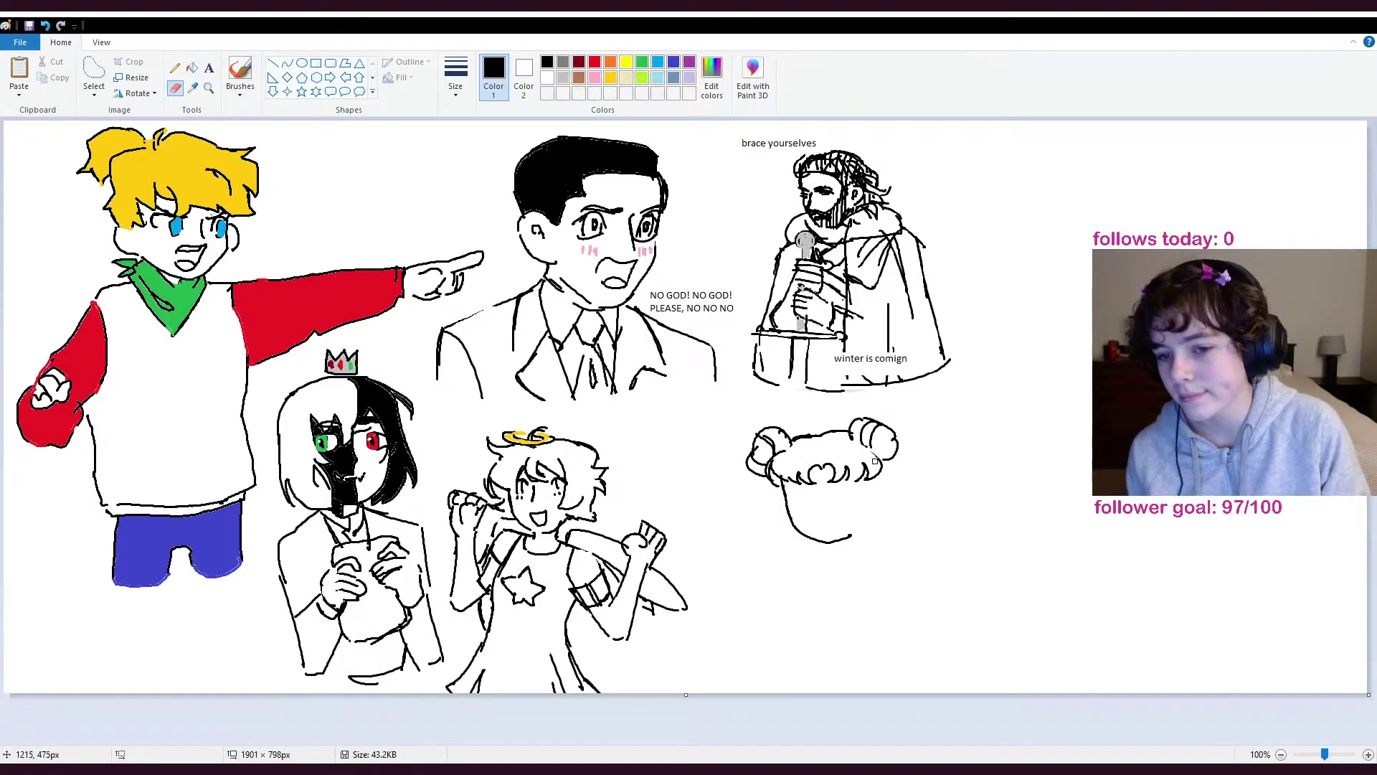
{"action": "left_click", "coordinate": [240, 72]}
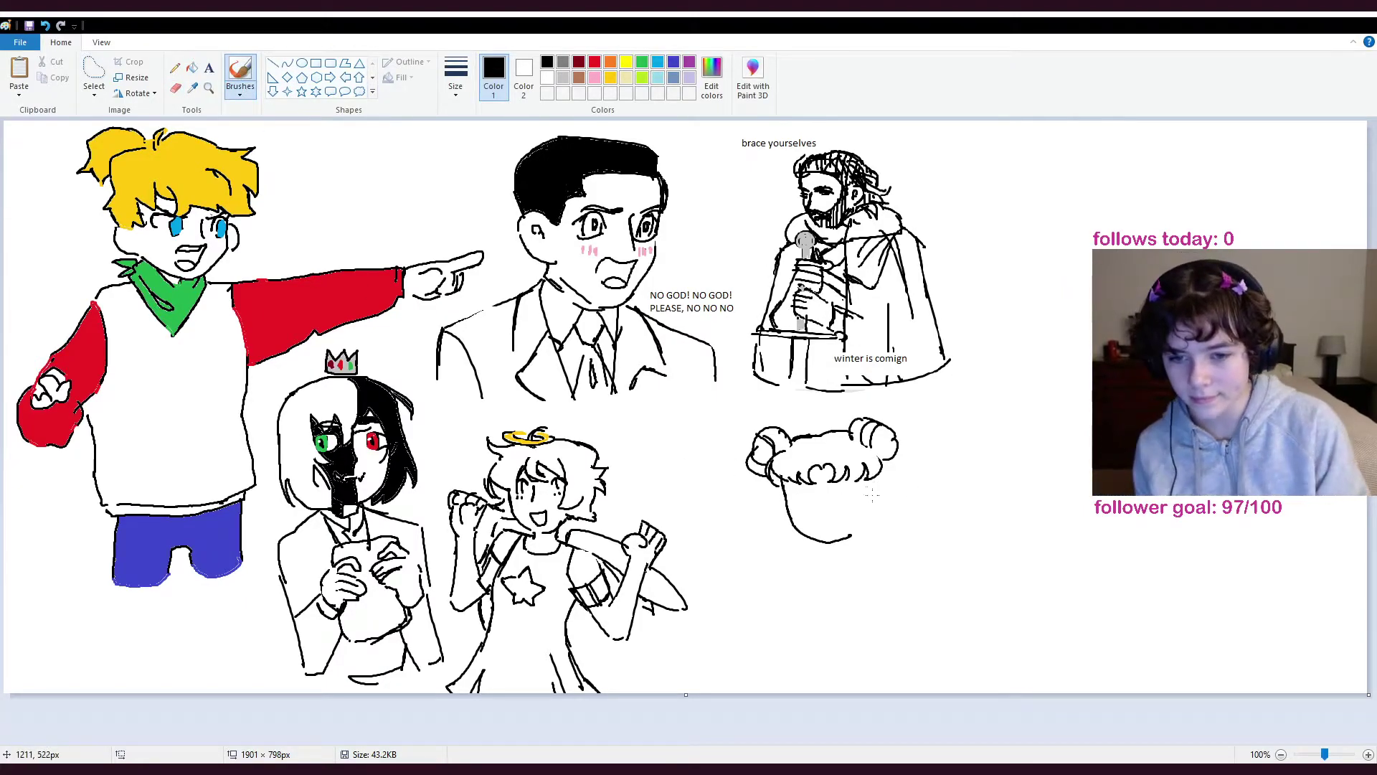
- Draw rounded curves on both sides of the jaw, a vertical line down the face and a short mouth line
{"action": "mouse_move", "coordinate": [872, 484]}
{"action": "left_mouse_down"}
{"action": "mouse_move", "coordinate": [887, 511]}
{"action": "mouse_move", "coordinate": [861, 531]}
{"action": "left_mouse_up"}
{"action": "key", "text": "ctrl+z"}
{"action": "key", "text": "ctrl+z"}
{"action": "mouse_move", "coordinate": [789, 493]}
{"action": "left_mouse_down"}
{"action": "mouse_move", "coordinate": [826, 508]}
{"action": "mouse_move", "coordinate": [842, 522]}
{"action": "mouse_move", "coordinate": [763, 515]}
{"action": "mouse_move", "coordinate": [831, 515]}
{"action": "left_mouse_up"}
{"action": "key", "text": "ctrl+z"}
{"action": "key", "text": "ctrl+z"}
{"action": "key", "text": "ctrl+z"}
{"action": "left_click_drag", "start_coordinate": [813, 515], "coordinate": [837, 512]}
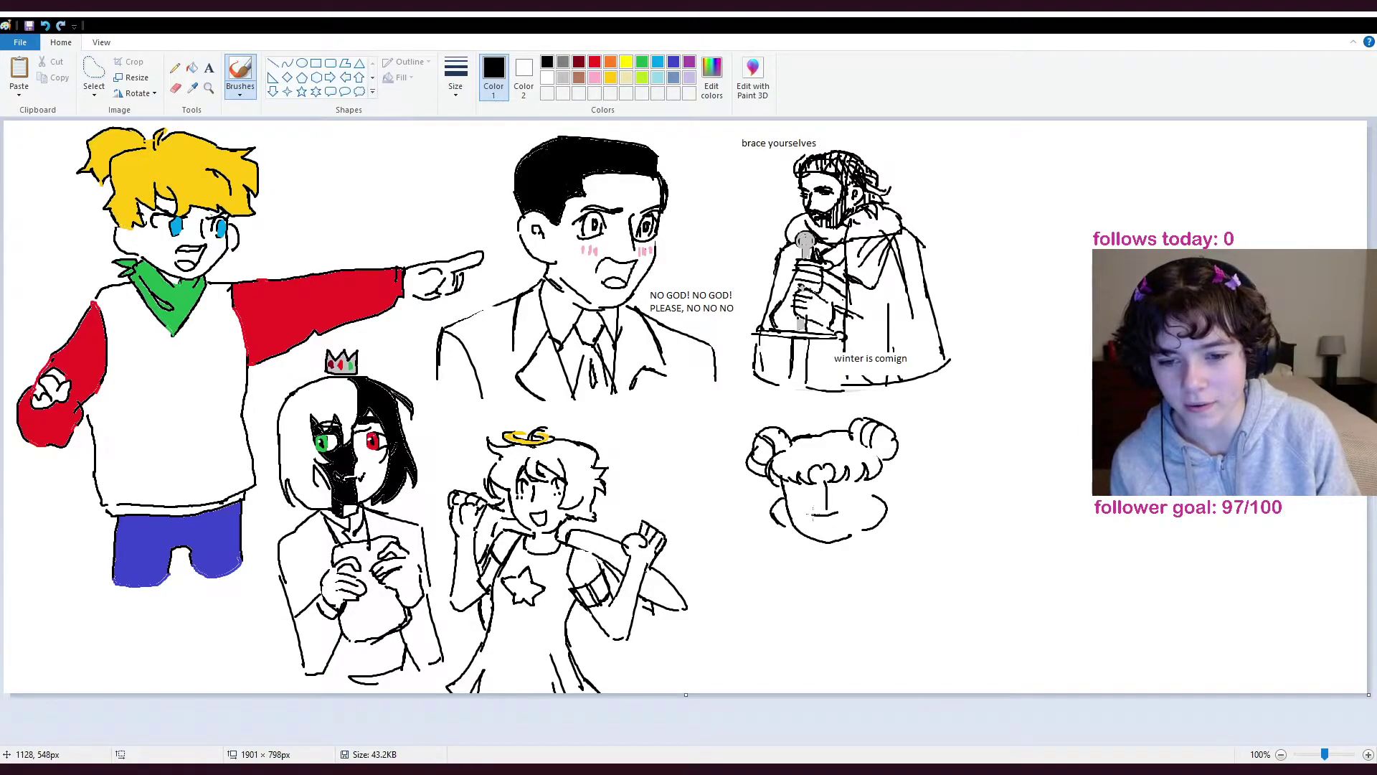
{"action": "key", "text": "ctrl+z"}
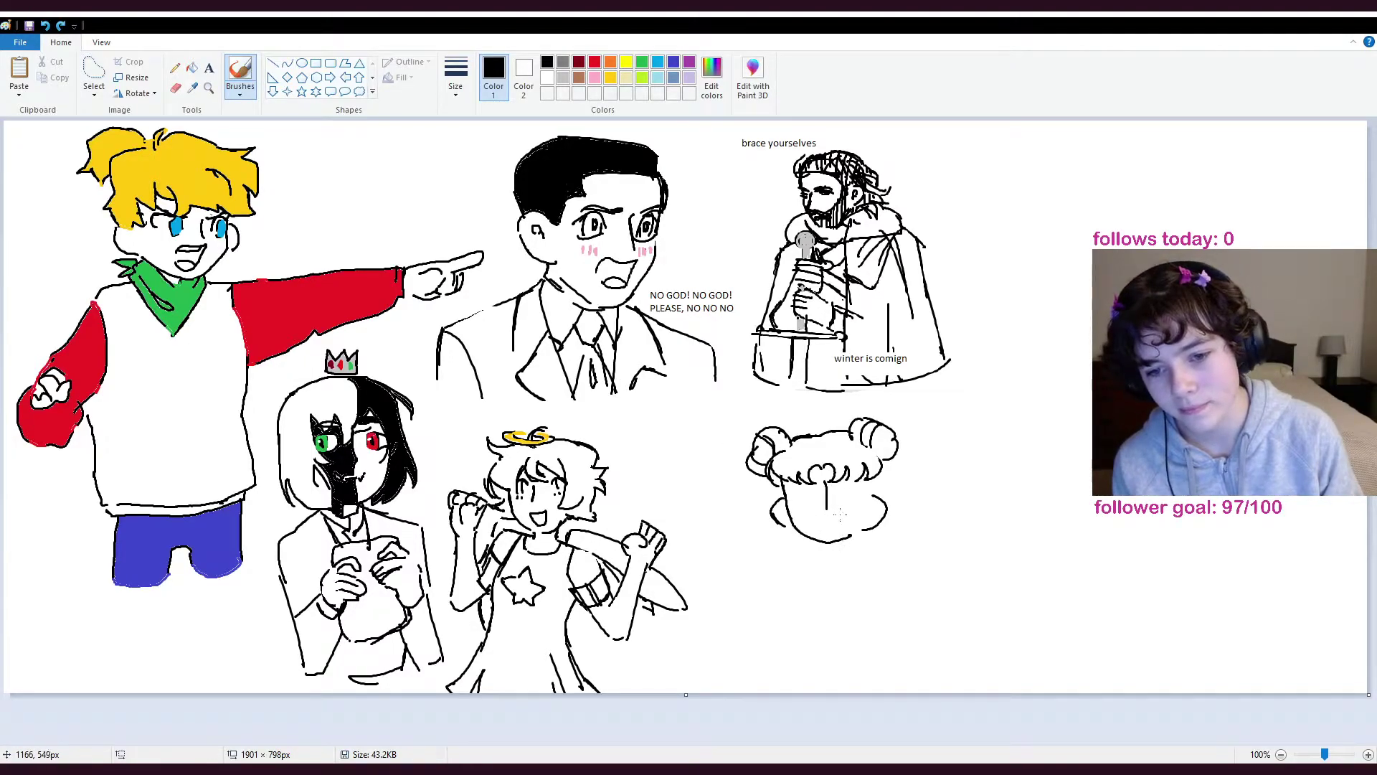
{"action": "left_click_drag", "start_coordinate": [841, 511], "coordinate": [814, 516]}
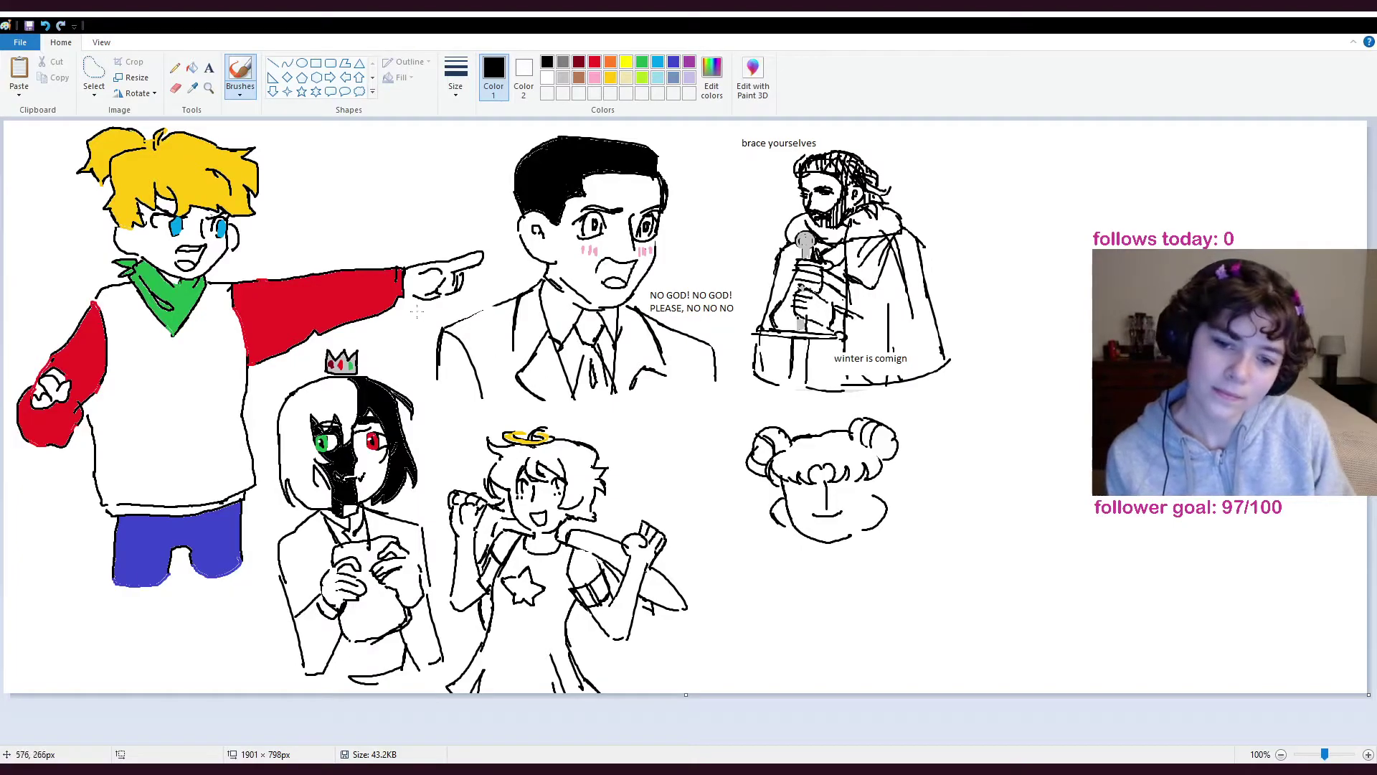
- Clean up and close the right-side jaw curve, and draw thin side strands from the fringe down to the cheeks
{"action": "left_click", "coordinate": [175, 87]}
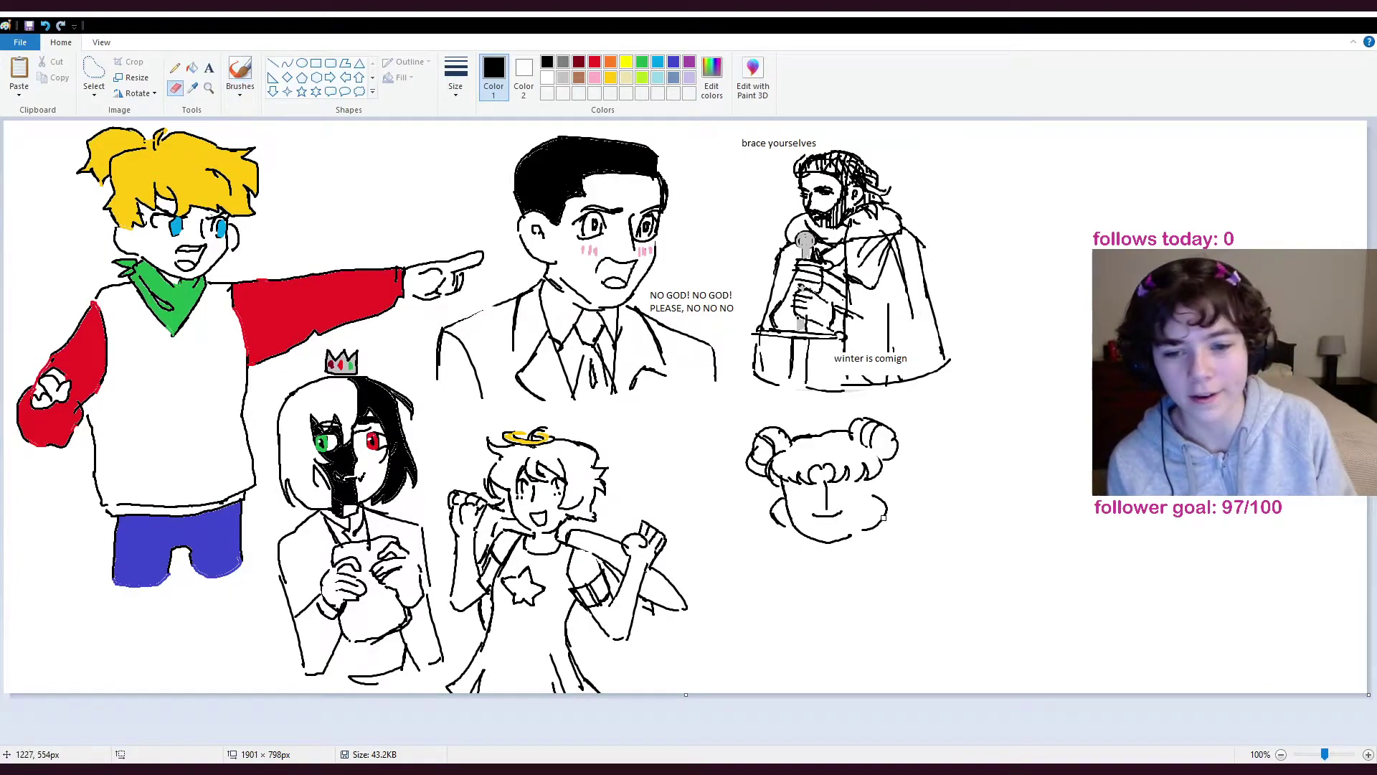
{"action": "mouse_move", "coordinate": [873, 520]}
{"action": "left_mouse_down"}
{"action": "mouse_move", "coordinate": [875, 493]}
{"action": "mouse_move", "coordinate": [877, 521]}
{"action": "mouse_move", "coordinate": [889, 511]}
{"action": "mouse_move", "coordinate": [864, 524]}
{"action": "left_mouse_up"}
{"action": "left_click", "coordinate": [241, 71]}
{"action": "key", "text": "ctrl+z"}
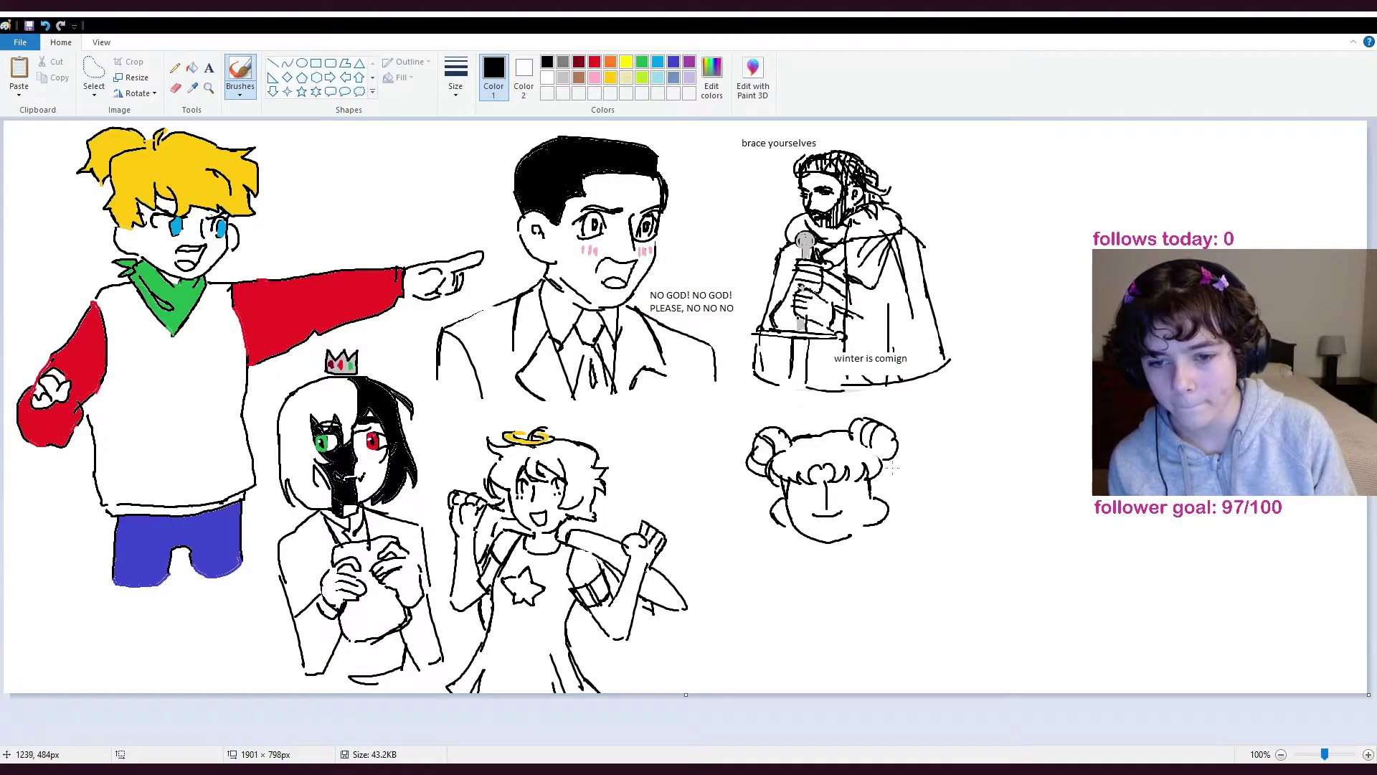
{"action": "left_click_drag", "start_coordinate": [885, 467], "coordinate": [888, 496]}
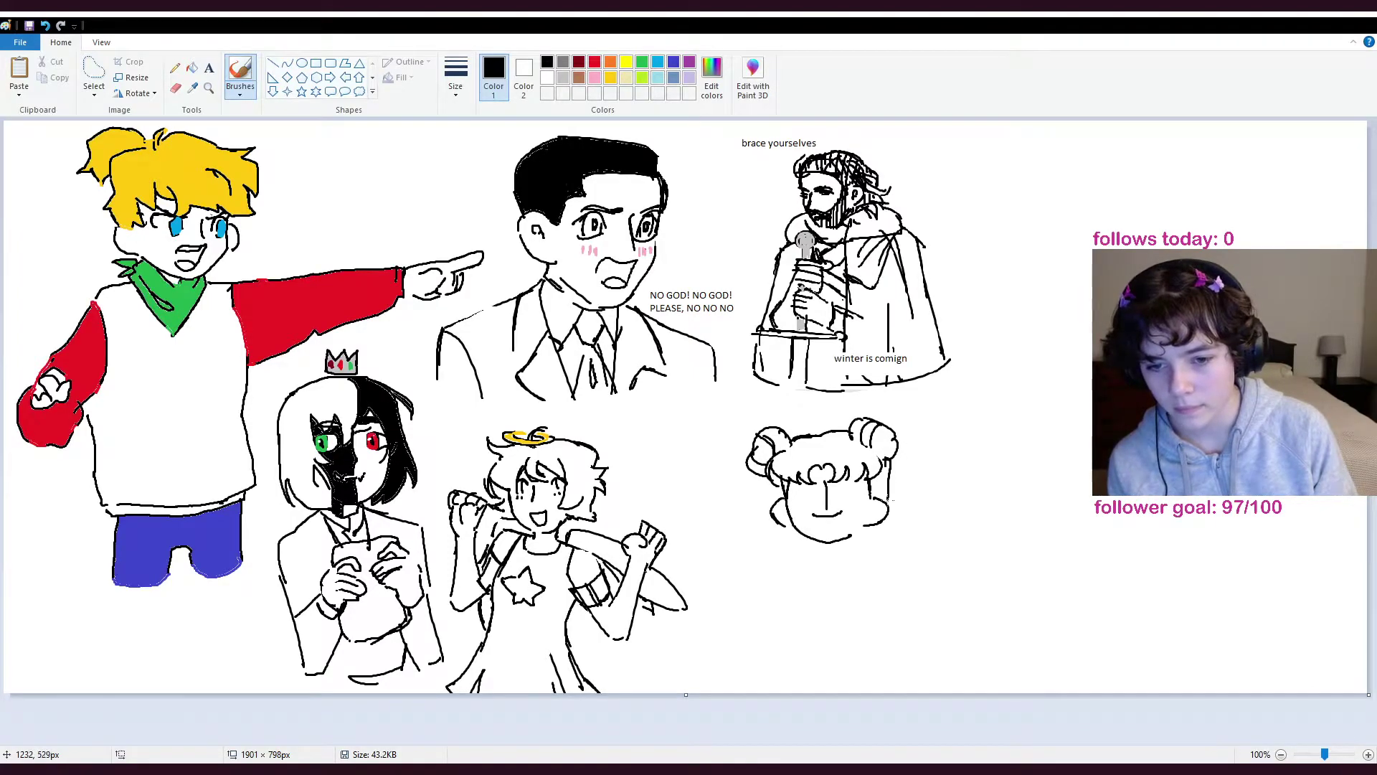
{"action": "key", "text": "ctrl+z"}
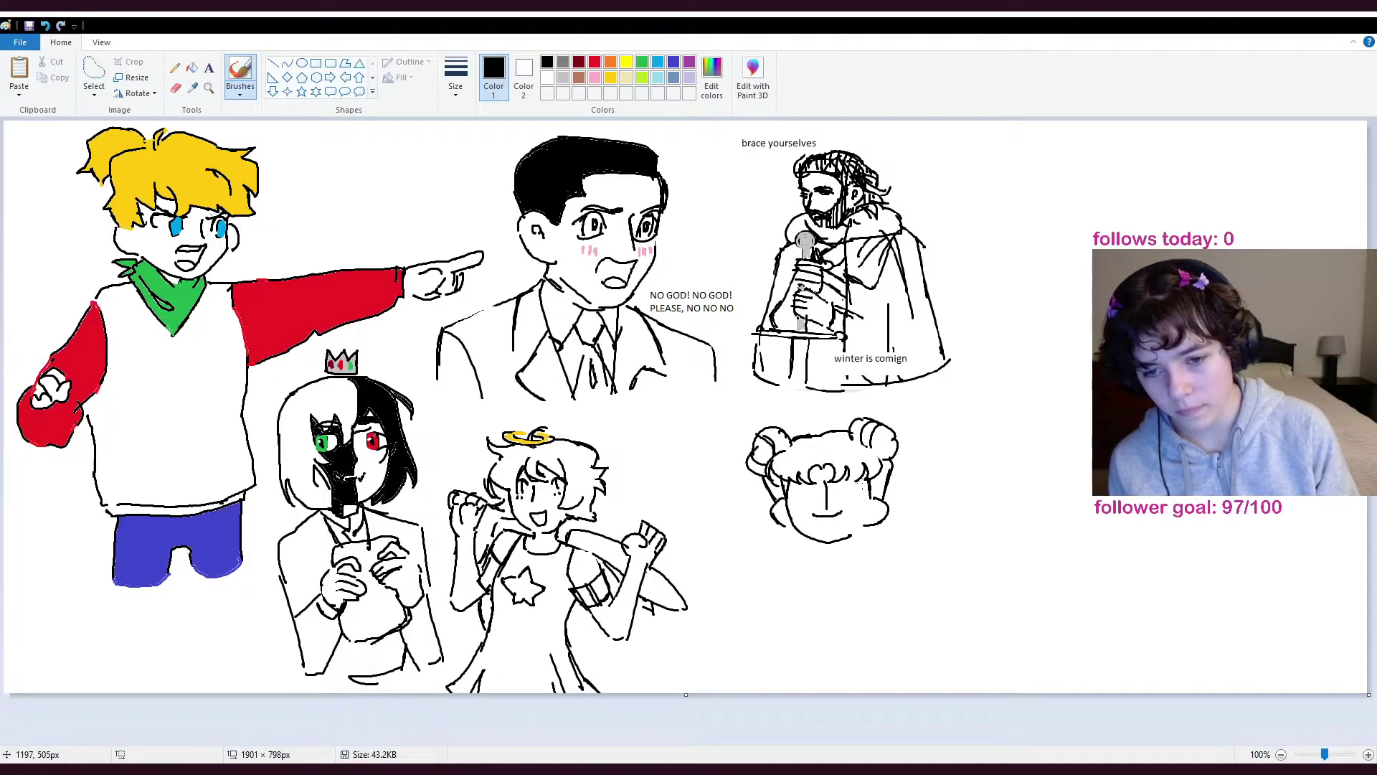
- Draw both eyes of the bun-haired character and turn the mouth line into a pointed open smile
{"action": "left_click_drag", "start_coordinate": [860, 494], "coordinate": [864, 495]}
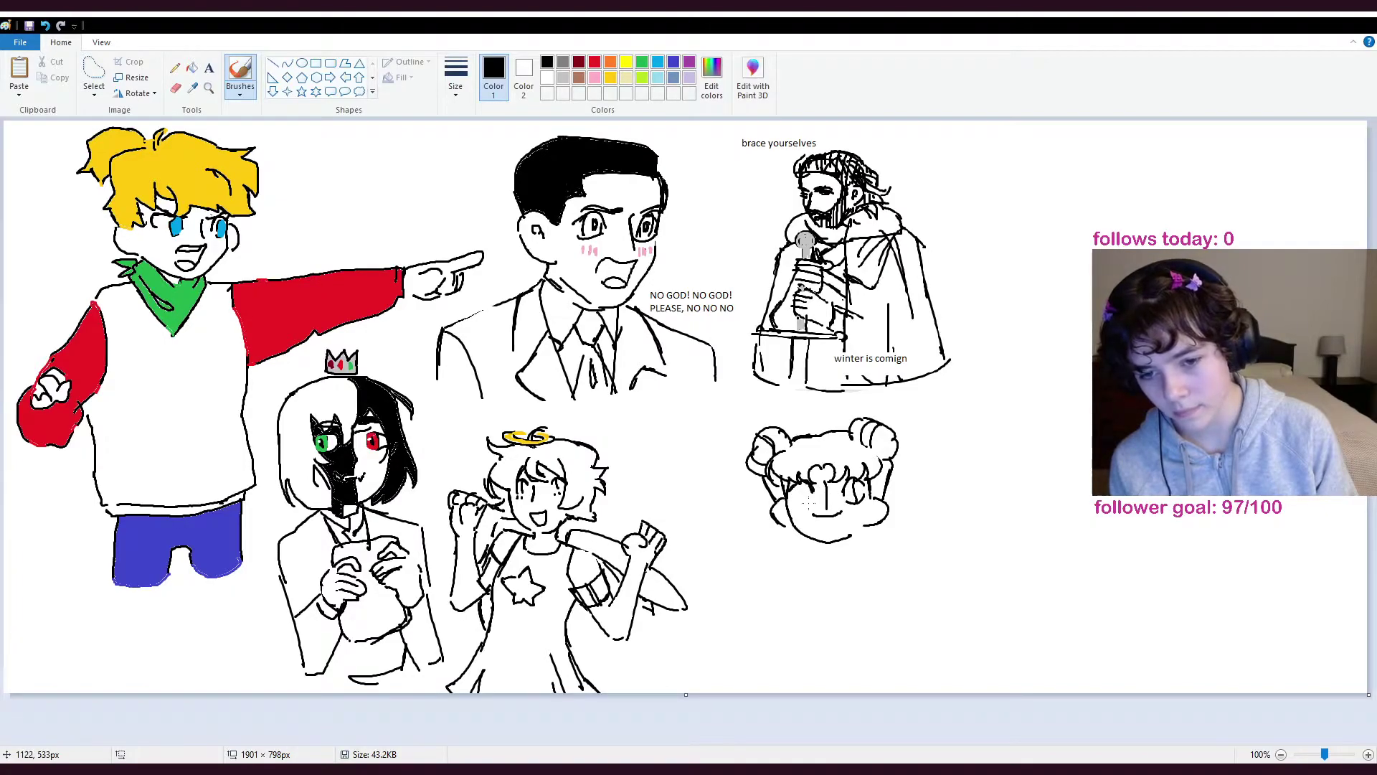
{"action": "left_click_drag", "start_coordinate": [801, 492], "coordinate": [812, 500]}
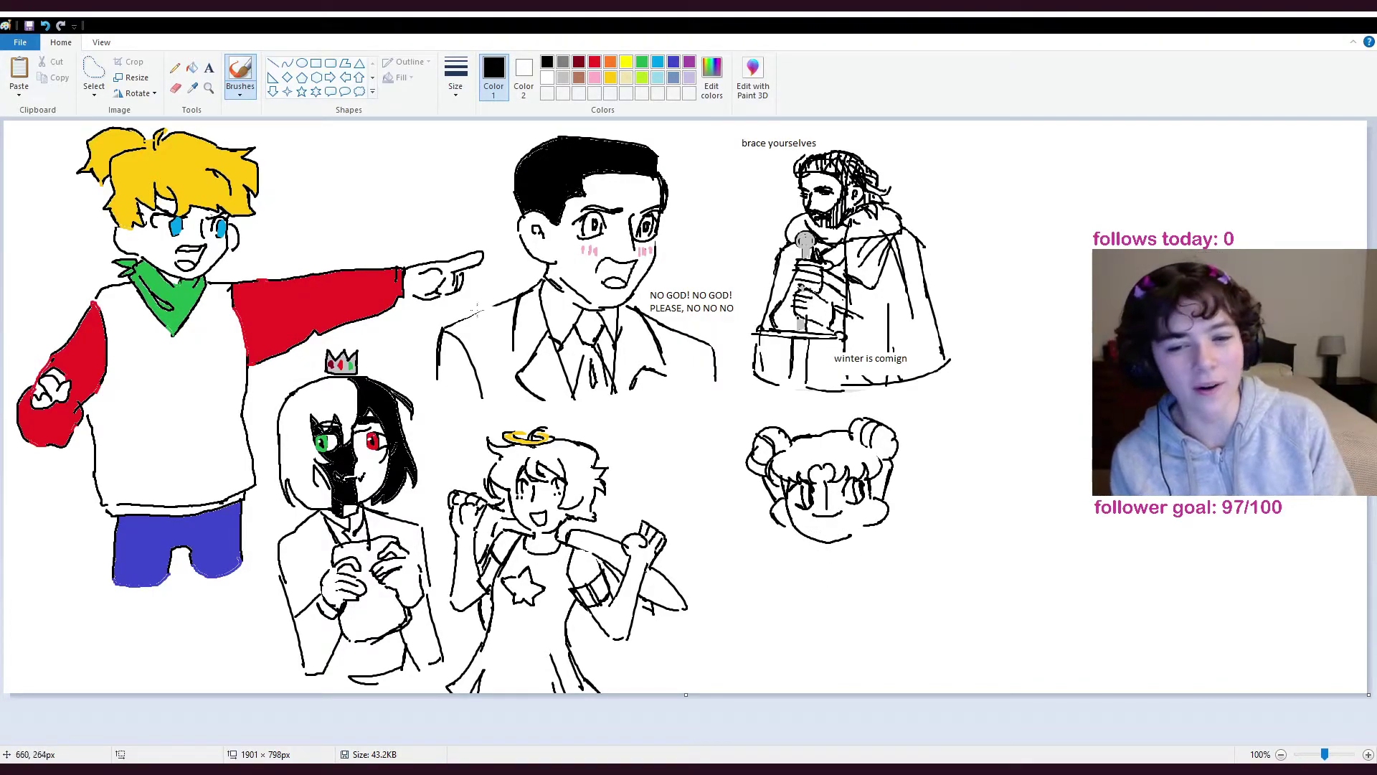
{"action": "mouse_move", "coordinate": [824, 518]}
{"action": "left_mouse_down"}
{"action": "mouse_move", "coordinate": [832, 533]}
{"action": "mouse_move", "coordinate": [840, 516]}
{"action": "left_mouse_up"}
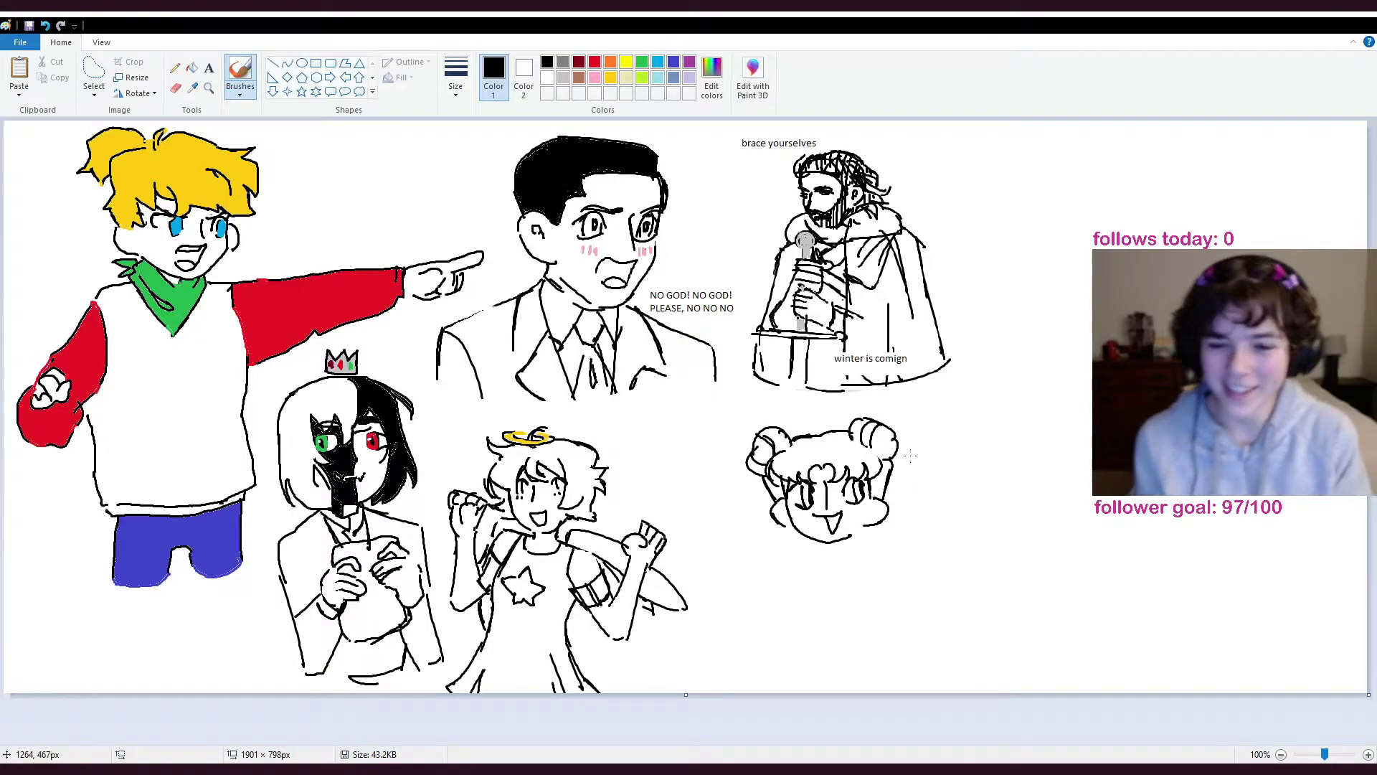
- Draw long flowing pigtails from both buns to the canvas's lower edge, adding extra strands near the face
{"action": "mouse_move", "coordinate": [755, 475]}
{"action": "left_mouse_down"}
{"action": "mouse_move", "coordinate": [744, 601]}
{"action": "mouse_move", "coordinate": [752, 576]}
{"action": "mouse_move", "coordinate": [776, 645]}
{"action": "left_mouse_up"}
{"action": "mouse_move", "coordinate": [741, 598]}
{"action": "left_mouse_down"}
{"action": "mouse_move", "coordinate": [779, 661]}
{"action": "mouse_move", "coordinate": [756, 678]}
{"action": "mouse_move", "coordinate": [781, 692]}
{"action": "left_mouse_up"}
{"action": "left_click_drag", "start_coordinate": [745, 692], "coordinate": [741, 672]}
{"action": "left_click_drag", "start_coordinate": [892, 452], "coordinate": [919, 581]}
{"action": "left_click_drag", "start_coordinate": [909, 534], "coordinate": [876, 649]}
{"action": "mouse_move", "coordinate": [907, 577]}
{"action": "left_mouse_down"}
{"action": "mouse_move", "coordinate": [891, 694]}
{"action": "mouse_move", "coordinate": [927, 642]}
{"action": "mouse_move", "coordinate": [918, 690]}
{"action": "left_mouse_up"}
{"action": "left_click_drag", "start_coordinate": [770, 495], "coordinate": [749, 527]}
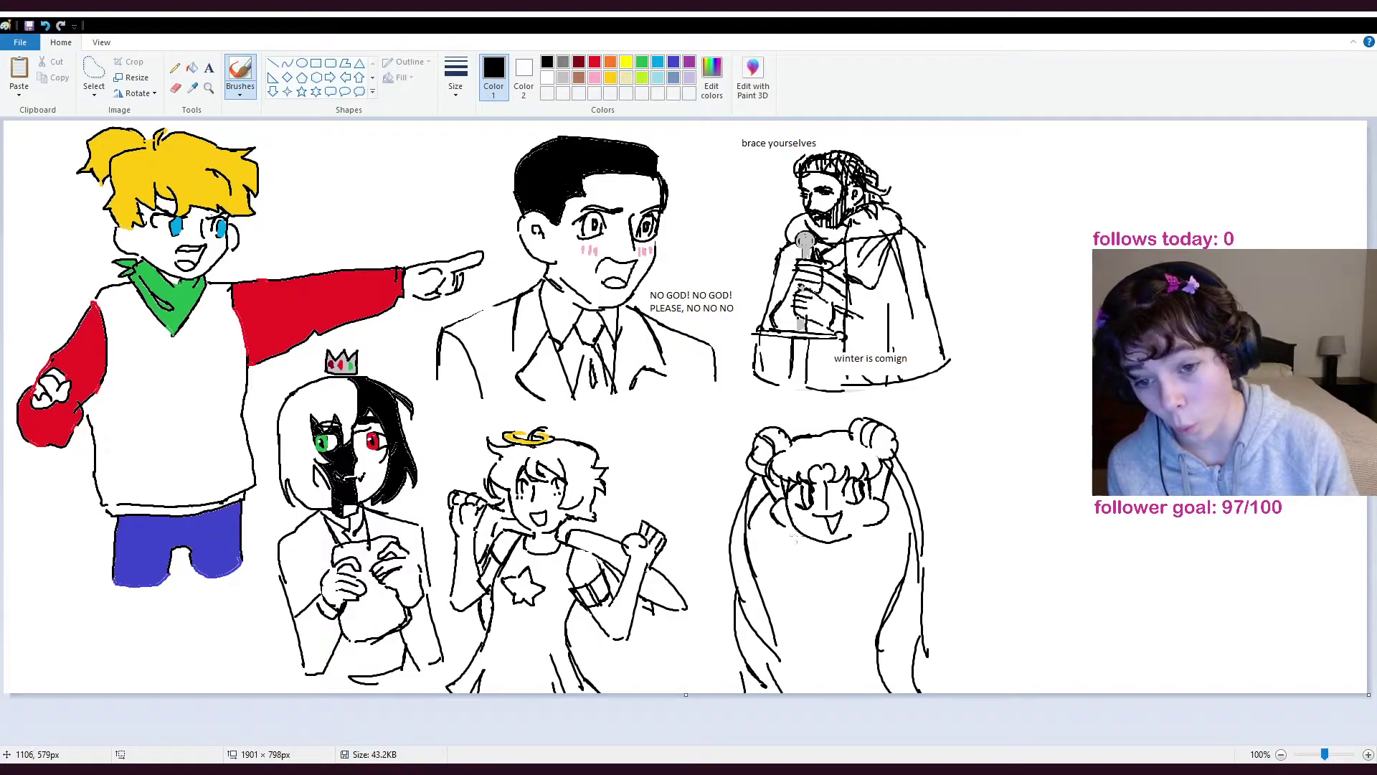
{"action": "left_click_drag", "start_coordinate": [884, 474], "coordinate": [903, 510]}
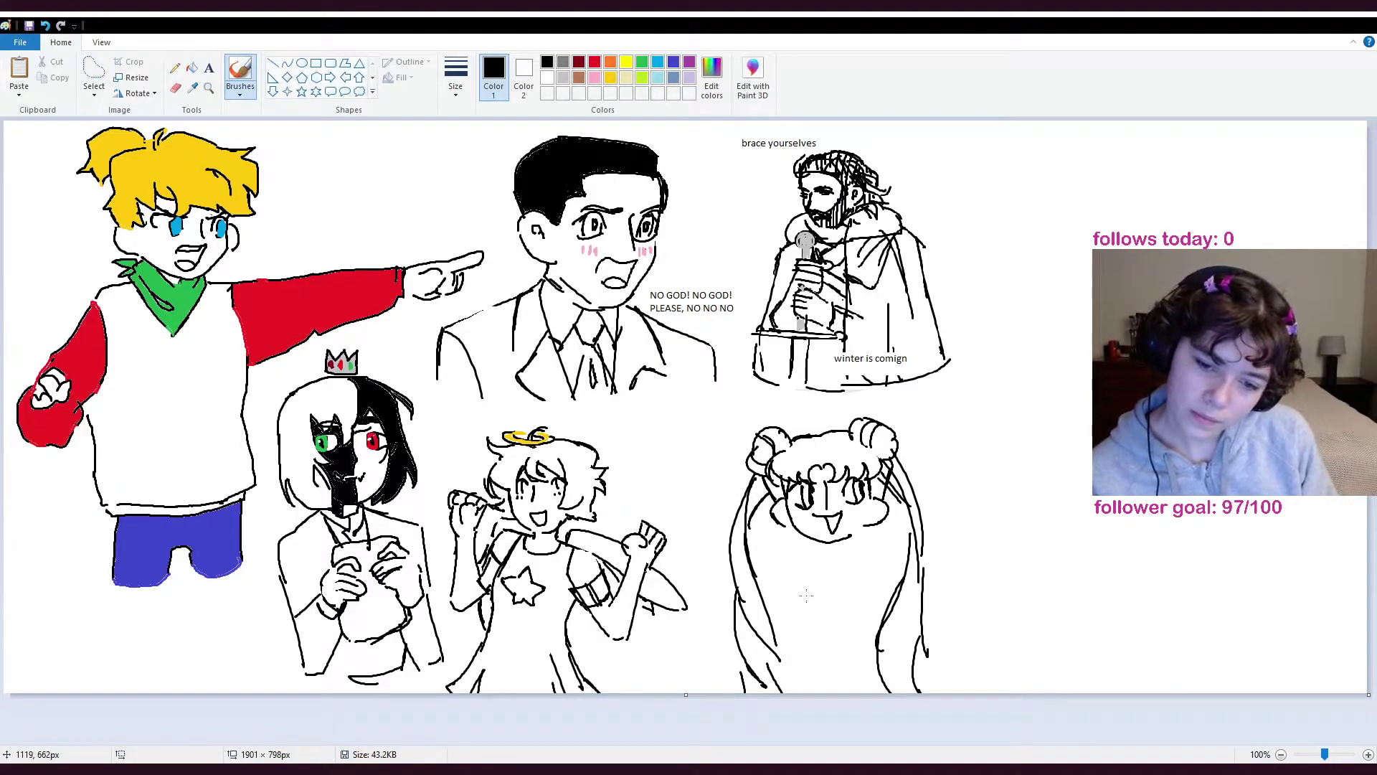
- Erase the bun-haired character's mouth and redraw it as a smaller open smile centred under the eyes
{"action": "left_click", "coordinate": [175, 87]}
{"action": "mouse_move", "coordinate": [832, 528]}
{"action": "left_mouse_down"}
{"action": "mouse_move", "coordinate": [817, 513]}
{"action": "mouse_move", "coordinate": [832, 515]}
{"action": "left_mouse_up"}
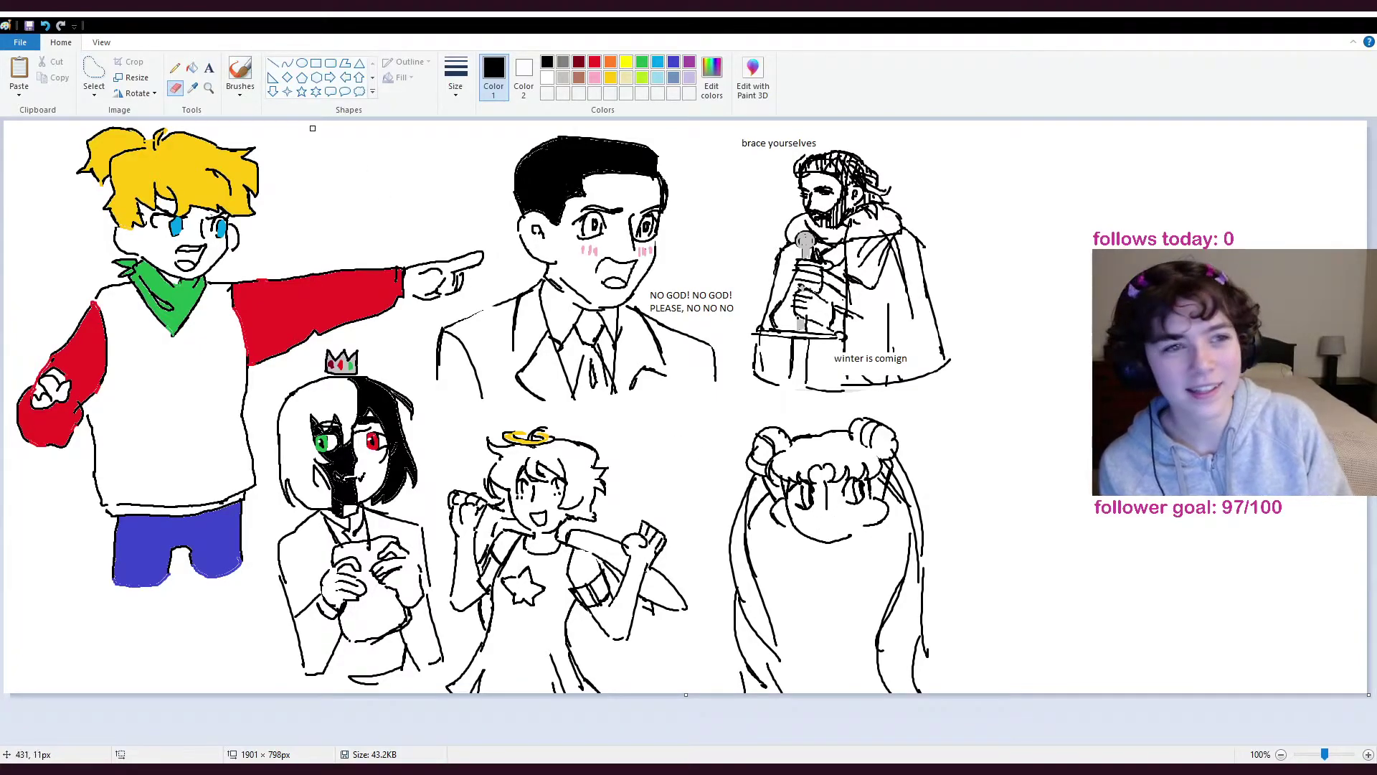
{"action": "left_click", "coordinate": [240, 69]}
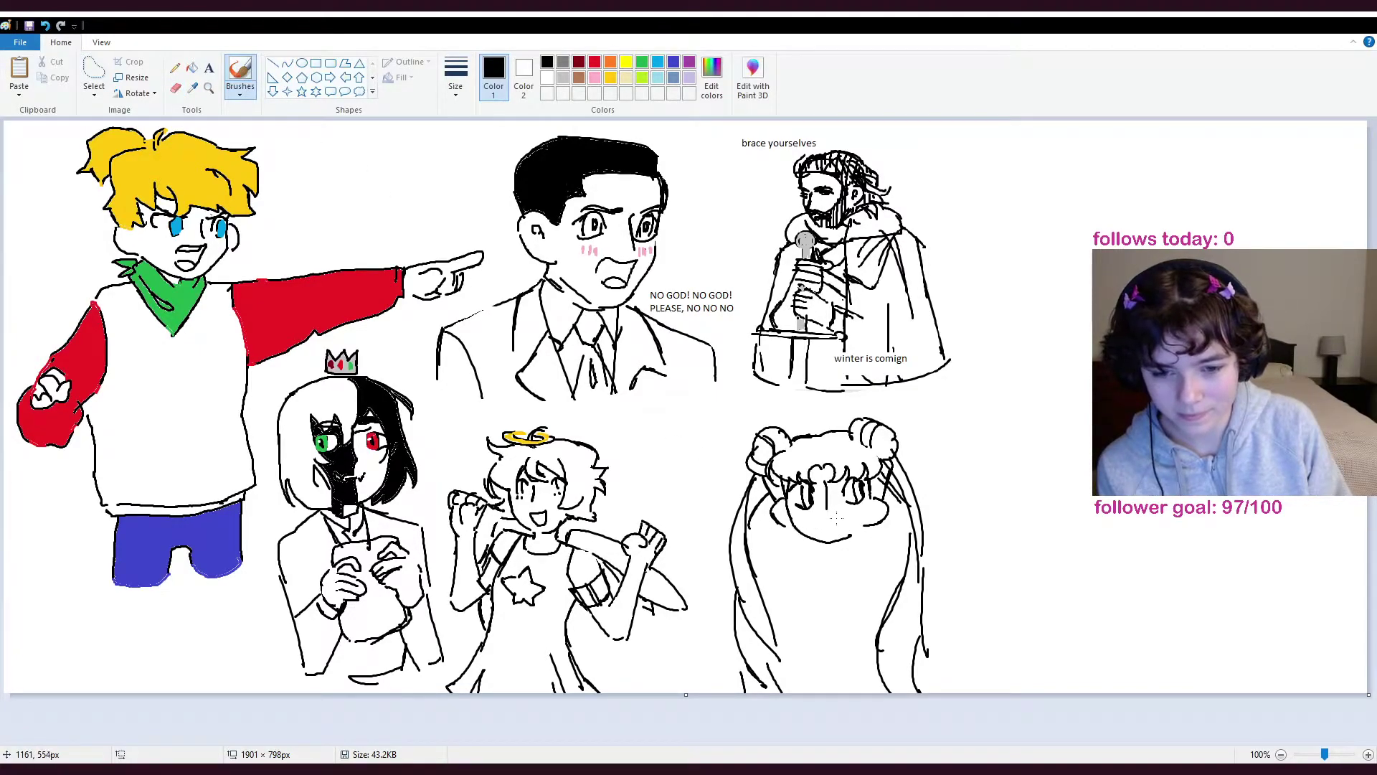
{"action": "mouse_move", "coordinate": [816, 519]}
{"action": "left_mouse_down"}
{"action": "mouse_move", "coordinate": [826, 534]}
{"action": "mouse_move", "coordinate": [836, 517]}
{"action": "left_mouse_up"}
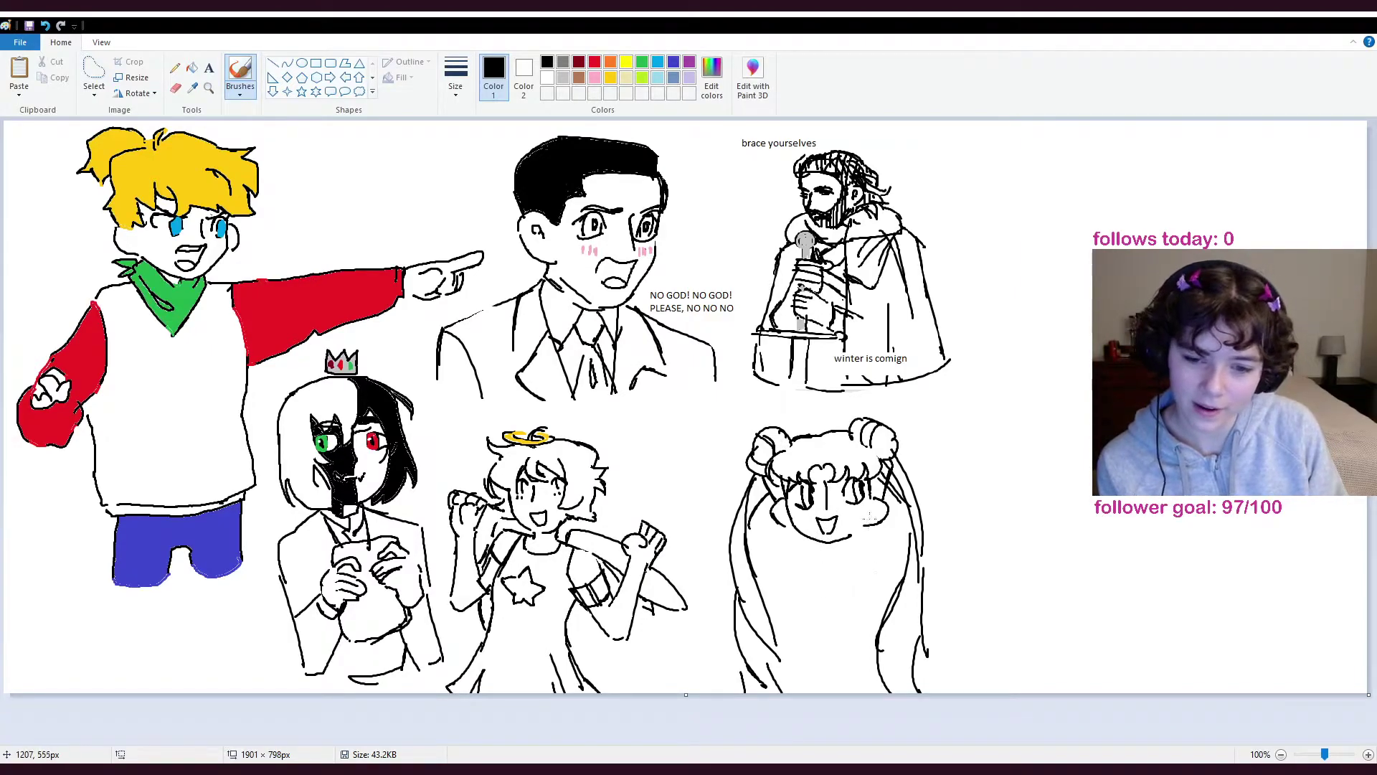
- Draw the bun-haired character's shoulders, bent arm and torso lines between the pigtails, down to the canvas's lower edge
{"action": "mouse_move", "coordinate": [882, 561]}
{"action": "left_mouse_down"}
{"action": "mouse_move", "coordinate": [842, 555]}
{"action": "mouse_move", "coordinate": [832, 596]}
{"action": "left_mouse_up"}
{"action": "left_click_drag", "start_coordinate": [875, 560], "coordinate": [850, 635]}
{"action": "mouse_move", "coordinate": [835, 580]}
{"action": "left_mouse_down"}
{"action": "mouse_move", "coordinate": [803, 657]}
{"action": "mouse_move", "coordinate": [815, 690]}
{"action": "left_mouse_up"}
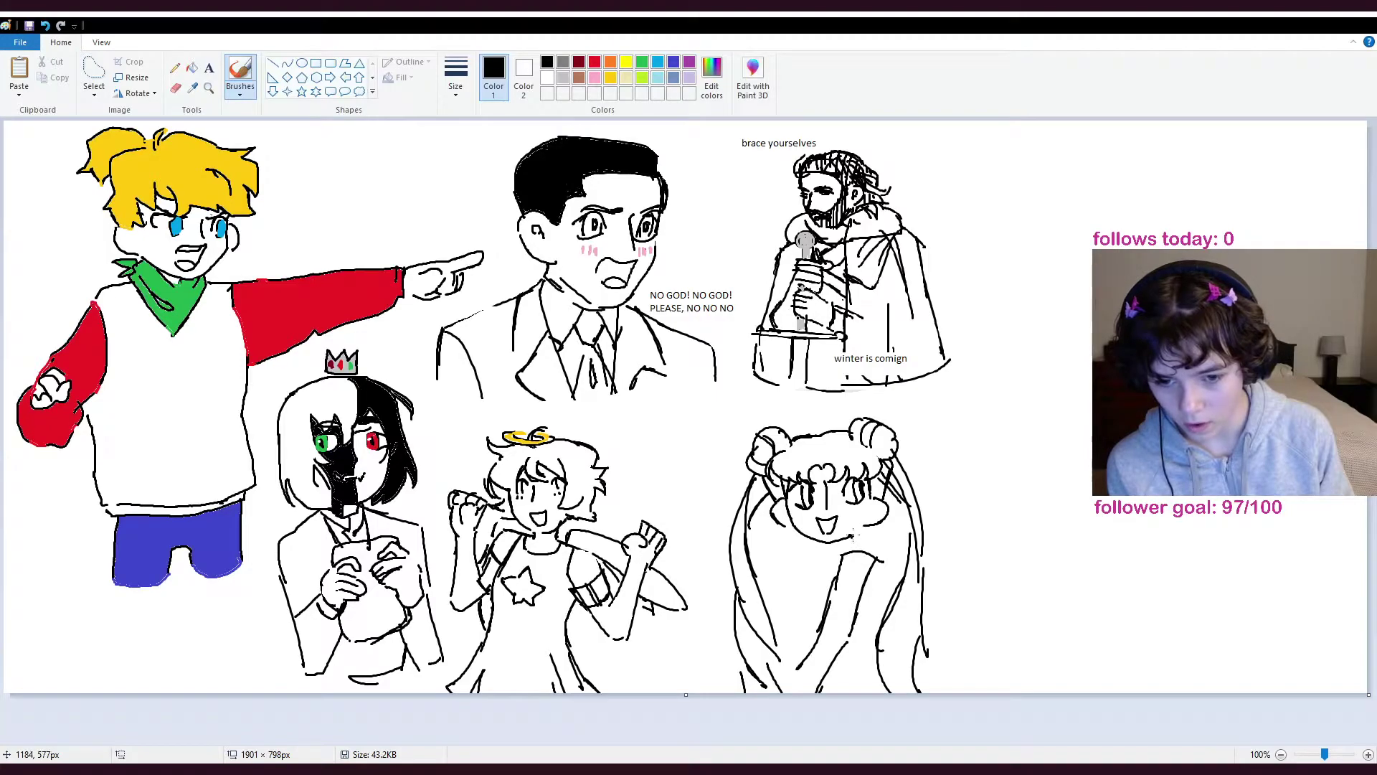
{"action": "mouse_move", "coordinate": [824, 546]}
{"action": "left_mouse_down"}
{"action": "mouse_move", "coordinate": [781, 570]}
{"action": "mouse_move", "coordinate": [808, 623]}
{"action": "left_mouse_up"}
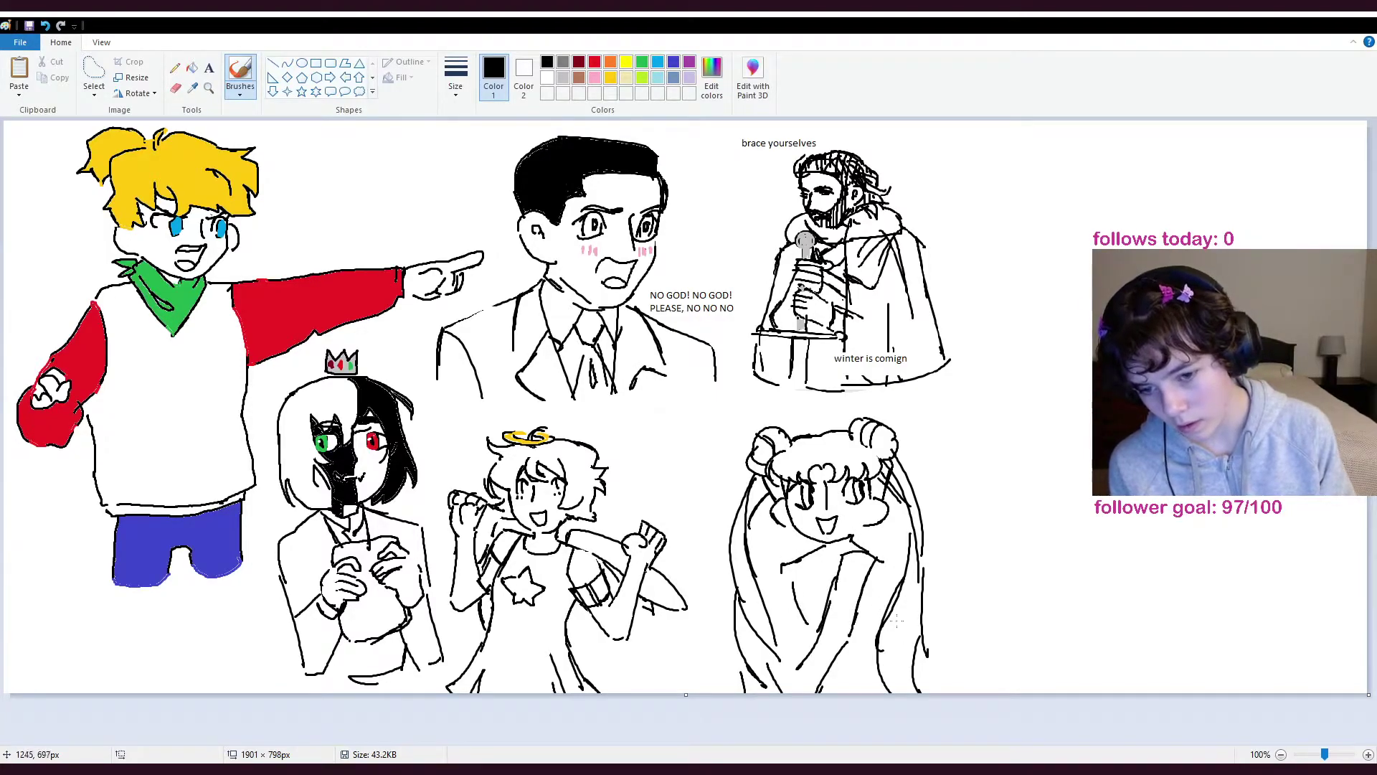
{"action": "mouse_move", "coordinate": [878, 570]}
{"action": "left_mouse_down"}
{"action": "mouse_move", "coordinate": [877, 637]}
{"action": "mouse_move", "coordinate": [940, 690]}
{"action": "left_mouse_up"}
{"action": "left_click_drag", "start_coordinate": [883, 637], "coordinate": [857, 660]}
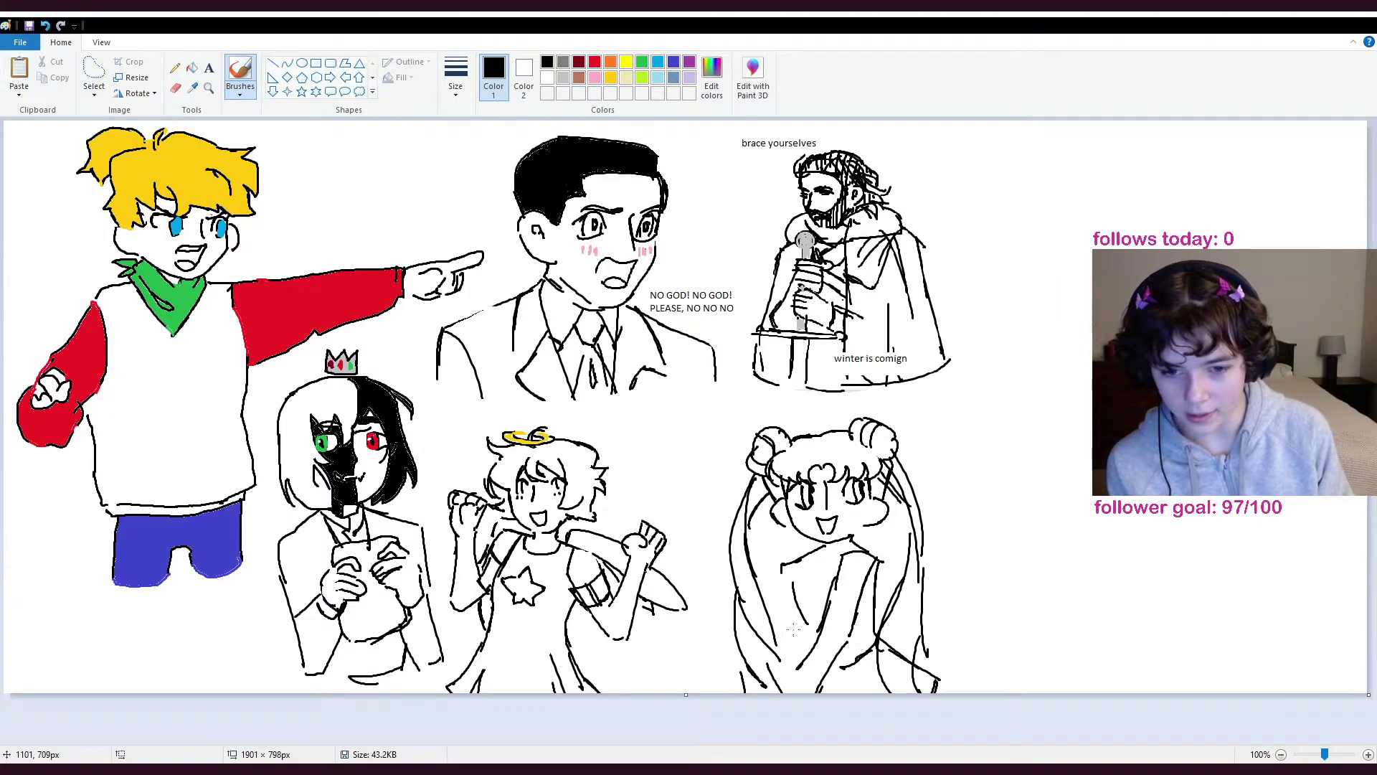
- Draw a raised hand with curled fingers and its wrist in front of the bun-haired character's chest
{"action": "left_click_drag", "start_coordinate": [783, 589], "coordinate": [800, 594]}
{"action": "mouse_move", "coordinate": [779, 597]}
{"action": "left_mouse_down"}
{"action": "mouse_move", "coordinate": [814, 599]}
{"action": "mouse_move", "coordinate": [784, 614]}
{"action": "mouse_move", "coordinate": [793, 654]}
{"action": "mouse_move", "coordinate": [806, 635]}
{"action": "mouse_move", "coordinate": [795, 661]}
{"action": "mouse_move", "coordinate": [779, 661]}
{"action": "mouse_move", "coordinate": [773, 638]}
{"action": "mouse_move", "coordinate": [791, 625]}
{"action": "mouse_move", "coordinate": [787, 652]}
{"action": "left_mouse_up"}
{"action": "key", "text": "ctrl+z"}
{"action": "left_click_drag", "start_coordinate": [778, 605], "coordinate": [772, 642]}
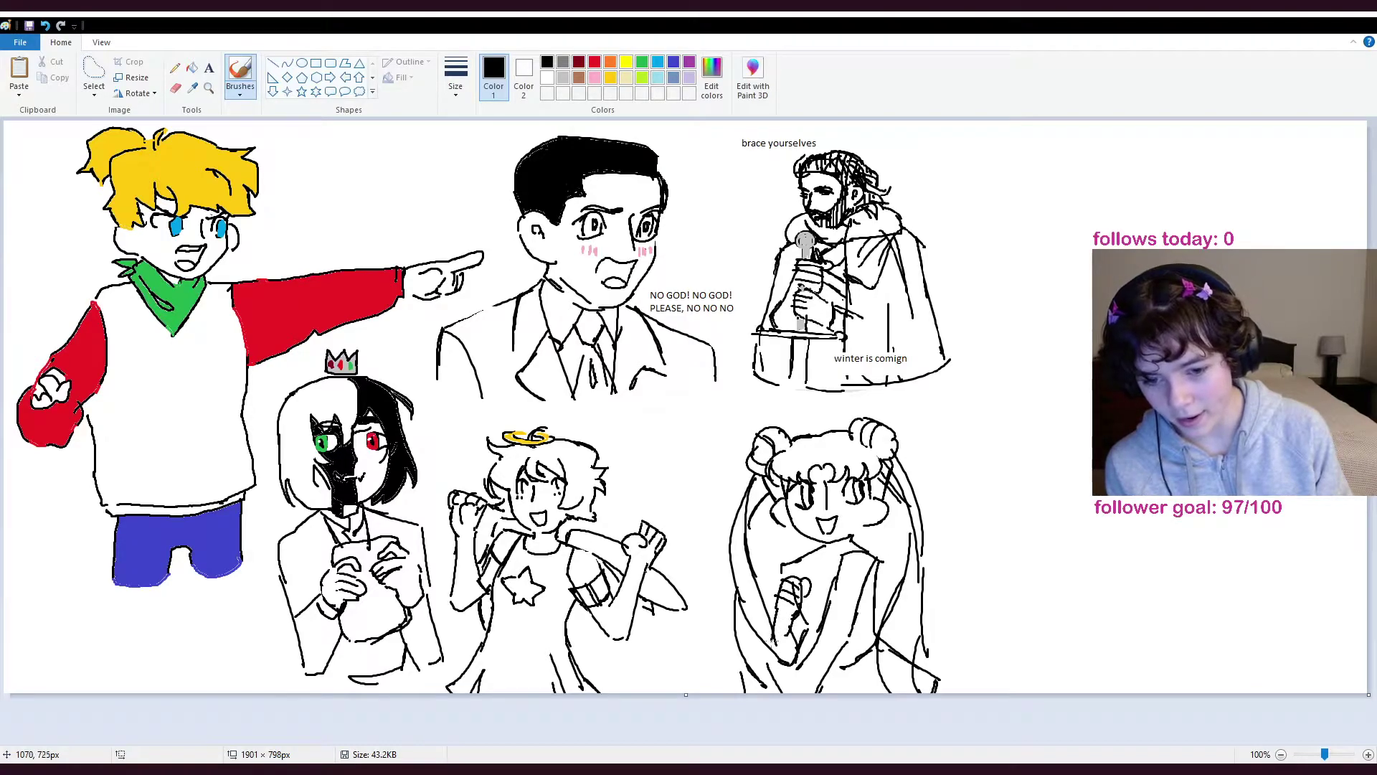
- Draw the bun-haired character's neckline and collar with fold lines below the chin
{"action": "mouse_move", "coordinate": [823, 548]}
{"action": "left_mouse_down"}
{"action": "mouse_move", "coordinate": [828, 579]}
{"action": "mouse_move", "coordinate": [814, 562]}
{"action": "mouse_move", "coordinate": [826, 546]}
{"action": "mouse_move", "coordinate": [795, 557]}
{"action": "left_mouse_up"}
{"action": "mouse_move", "coordinate": [795, 557]}
{"action": "left_mouse_down"}
{"action": "mouse_move", "coordinate": [807, 576]}
{"action": "mouse_move", "coordinate": [815, 554]}
{"action": "mouse_move", "coordinate": [814, 581]}
{"action": "left_mouse_up"}
{"action": "mouse_move", "coordinate": [815, 552]}
{"action": "left_mouse_down"}
{"action": "mouse_move", "coordinate": [818, 588]}
{"action": "mouse_move", "coordinate": [874, 552]}
{"action": "mouse_move", "coordinate": [847, 551]}
{"action": "left_mouse_up"}
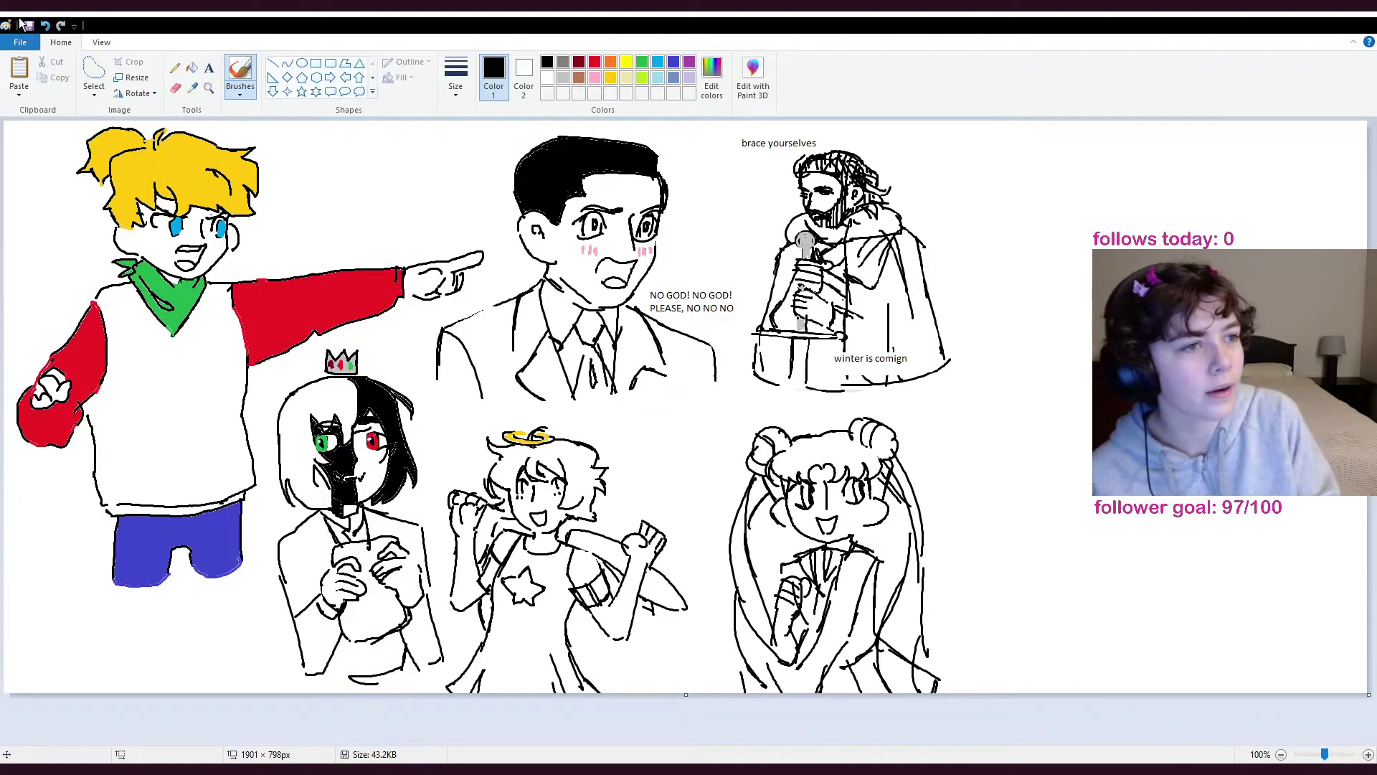
- Save the finished drawing and start a new blank canvas
{"action": "key", "text": "ctrl+s"}
{"action": "key", "text": "ctrl+n"}
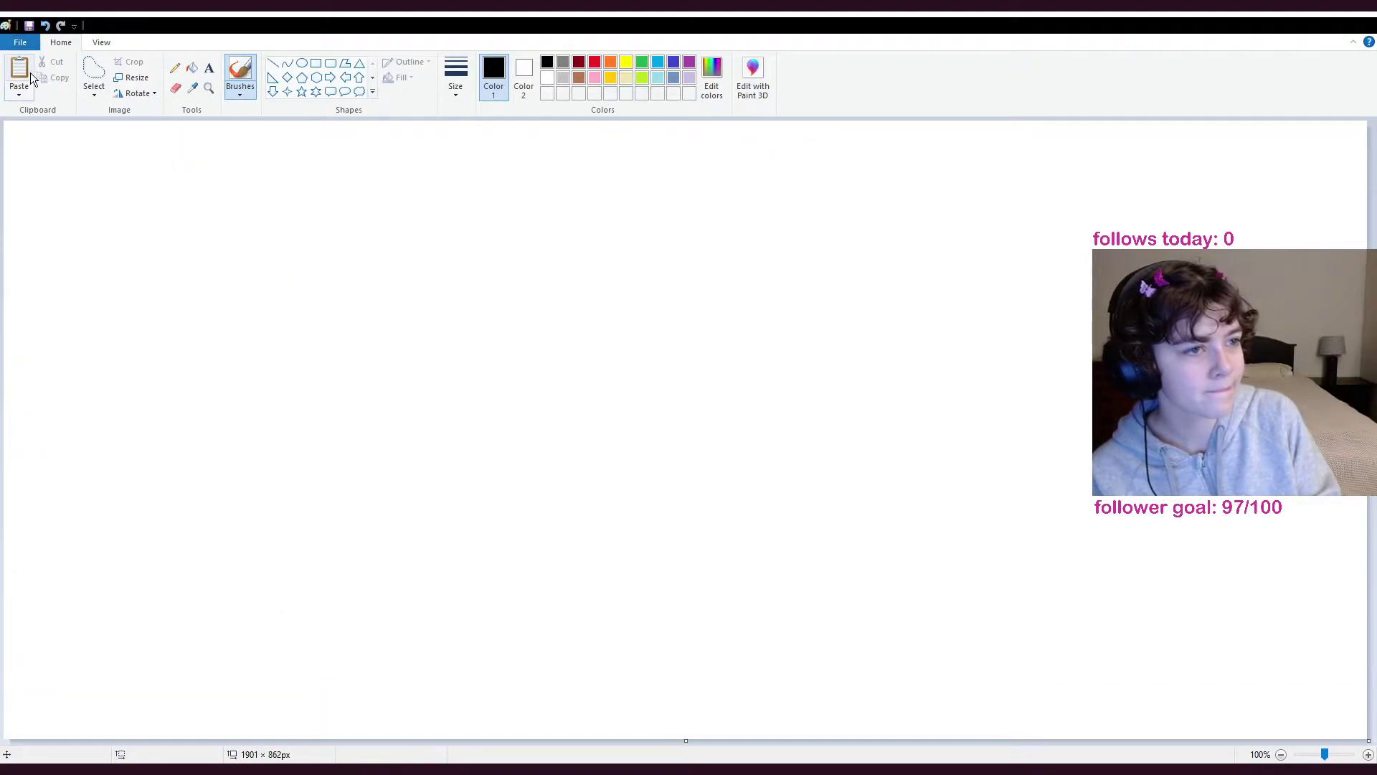
- Try out several brush styles with black test strokes on the blank canvas, undoing each stroke
{"action": "mouse_move", "coordinate": [586, 360]}
{"action": "left_mouse_down"}
{"action": "mouse_move", "coordinate": [323, 458]}
{"action": "mouse_move", "coordinate": [1198, 508]}
{"action": "mouse_move", "coordinate": [62, 324]}
{"action": "mouse_move", "coordinate": [707, 424]}
{"action": "left_mouse_up"}
{"action": "key", "text": "ctrl+z"}
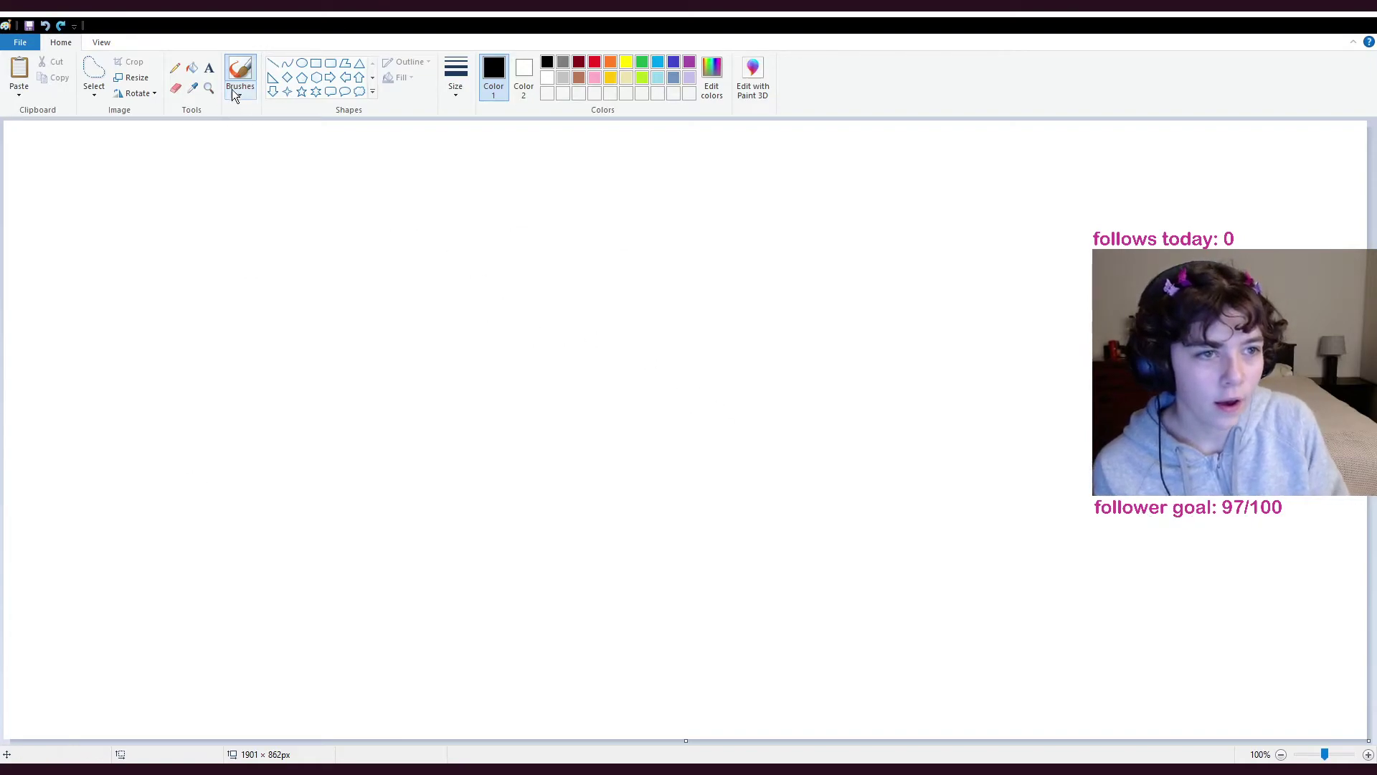
{"action": "mouse_move", "coordinate": [568, 367]}
{"action": "left_mouse_down"}
{"action": "mouse_move", "coordinate": [314, 261]}
{"action": "mouse_move", "coordinate": [424, 260]}
{"action": "left_mouse_up"}
{"action": "key", "text": "ctrl+z"}
{"action": "left_click_drag", "start_coordinate": [600, 427], "coordinate": [137, 269]}
{"action": "key", "text": "ctrl+z"}
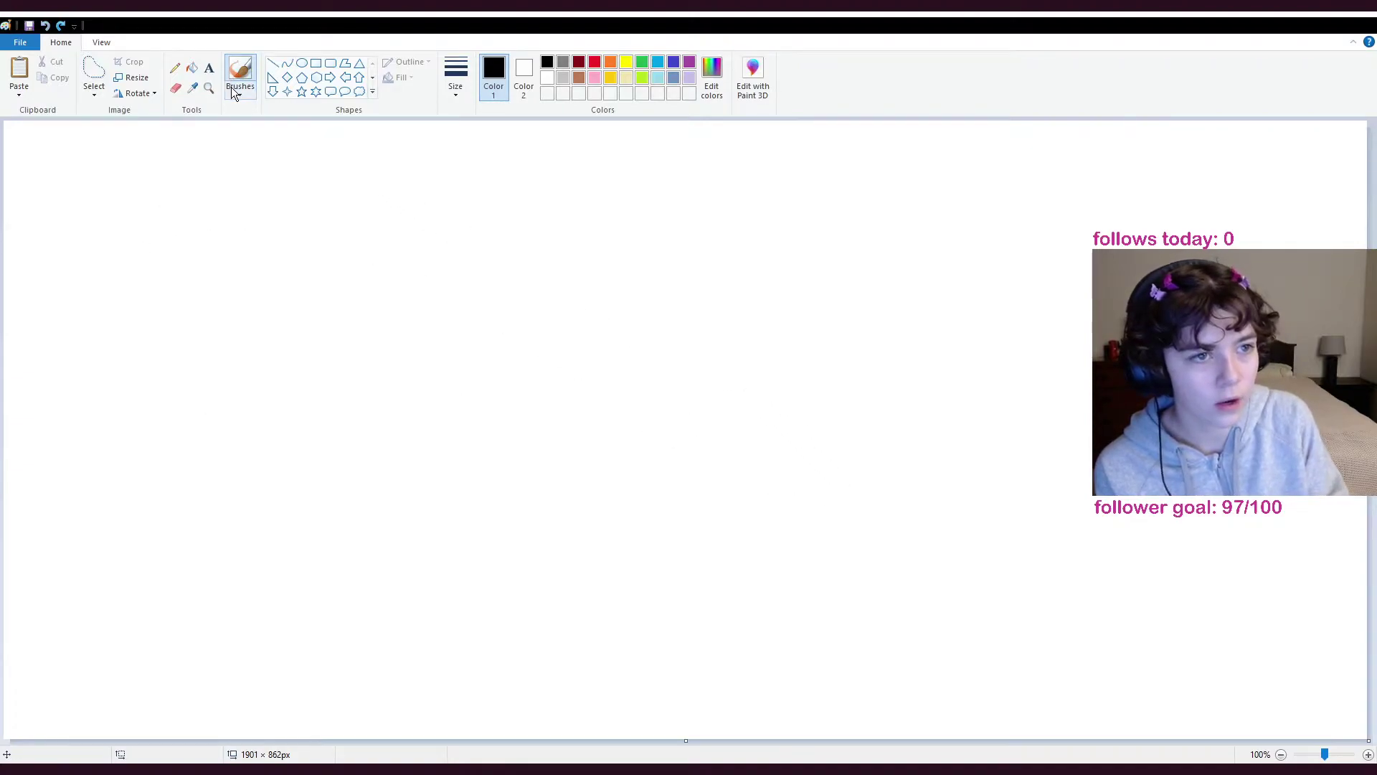
{"action": "mouse_move", "coordinate": [384, 226]}
{"action": "left_mouse_down"}
{"action": "mouse_move", "coordinate": [406, 481]}
{"action": "mouse_move", "coordinate": [652, 247]}
{"action": "mouse_move", "coordinate": [553, 476]}
{"action": "left_mouse_up"}
{"action": "key", "text": "ctrl+z"}
{"action": "mouse_move", "coordinate": [409, 239]}
{"action": "left_mouse_down"}
{"action": "mouse_move", "coordinate": [461, 618]}
{"action": "mouse_move", "coordinate": [643, 280]}
{"action": "mouse_move", "coordinate": [685, 304]}
{"action": "left_mouse_up"}
{"action": "key", "text": "ctrl+z"}
{"action": "mouse_move", "coordinate": [533, 241]}
{"action": "left_mouse_down"}
{"action": "mouse_move", "coordinate": [710, 332]}
{"action": "mouse_move", "coordinate": [786, 298]}
{"action": "mouse_move", "coordinate": [368, 435]}
{"action": "mouse_move", "coordinate": [492, 387]}
{"action": "left_mouse_up"}
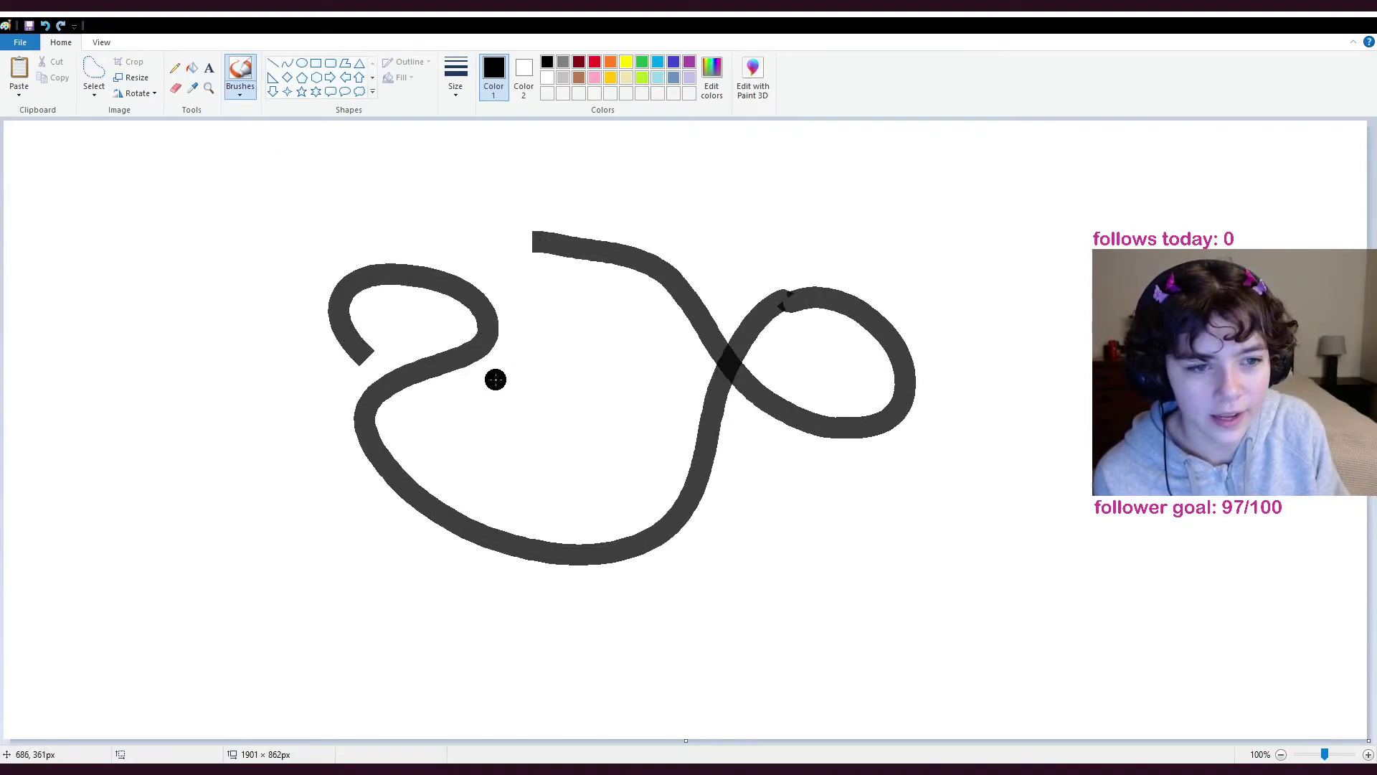
{"action": "key", "text": "ctrl+z"}
- Test another brush style with black strokes and a pink stroke, and undo them all
{"action": "mouse_move", "coordinate": [443, 228]}
{"action": "left_mouse_down"}
{"action": "mouse_move", "coordinate": [353, 256]}
{"action": "mouse_move", "coordinate": [559, 479]}
{"action": "mouse_move", "coordinate": [594, 321]}
{"action": "left_mouse_up"}
{"action": "mouse_move", "coordinate": [515, 204]}
{"action": "left_mouse_down"}
{"action": "mouse_move", "coordinate": [540, 276]}
{"action": "mouse_move", "coordinate": [522, 364]}
{"action": "left_mouse_up"}
{"action": "left_click", "coordinate": [595, 77]}
{"action": "left_click_drag", "start_coordinate": [583, 270], "coordinate": [563, 297]}
{"action": "key", "text": "ctrl+z"}
{"action": "key", "text": "ctrl+z"}
{"action": "key", "text": "ctrl+z"}
{"action": "key", "text": "ctrl+z"}
{"action": "key", "text": "ctrl+z"}
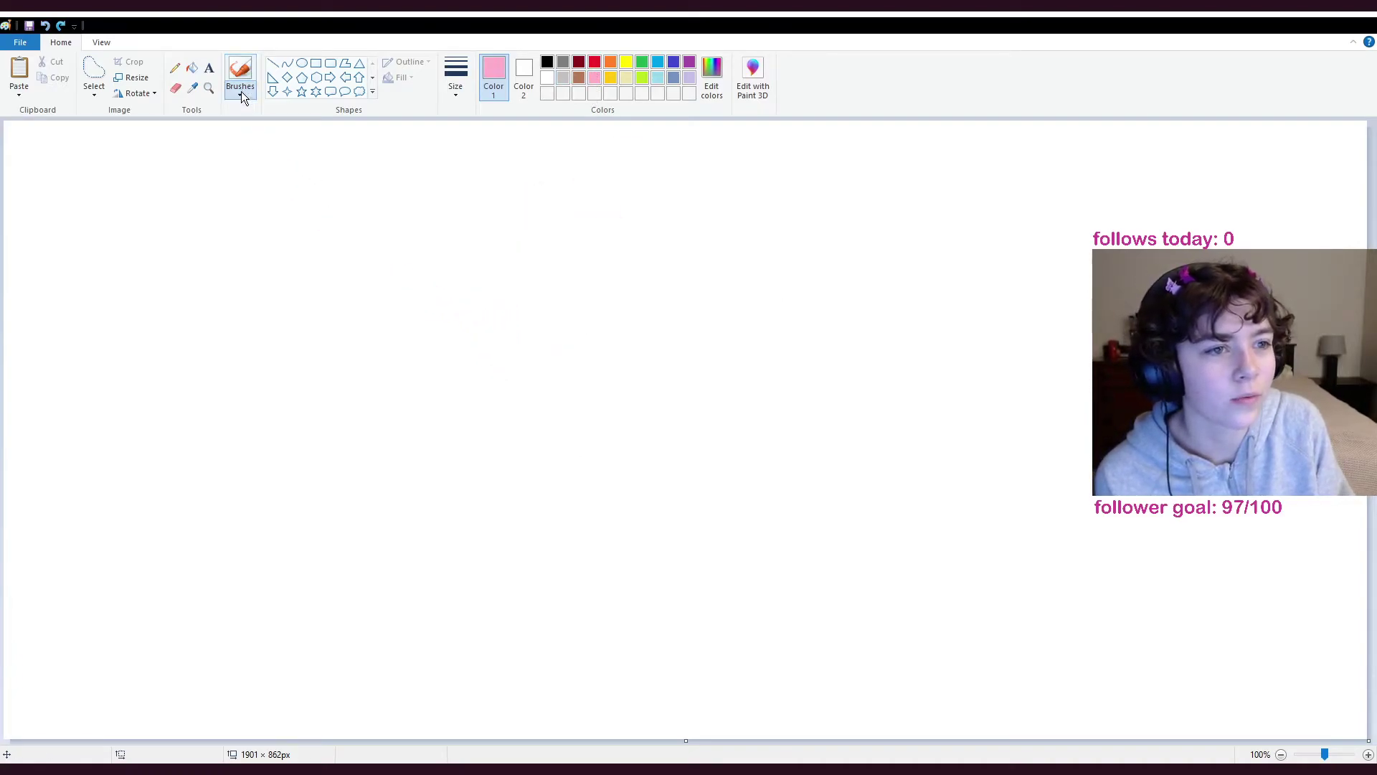
- Test a thick paint brush with overlapping pink and brown strokes, and undo both
{"action": "mouse_move", "coordinate": [412, 228]}
{"action": "left_mouse_down"}
{"action": "mouse_move", "coordinate": [379, 225]}
{"action": "mouse_move", "coordinate": [382, 485]}
{"action": "mouse_move", "coordinate": [582, 472]}
{"action": "left_mouse_up"}
{"action": "left_click", "coordinate": [579, 77]}
{"action": "mouse_move", "coordinate": [477, 167]}
{"action": "left_mouse_down"}
{"action": "mouse_move", "coordinate": [333, 378]}
{"action": "mouse_move", "coordinate": [291, 393]}
{"action": "left_mouse_up"}
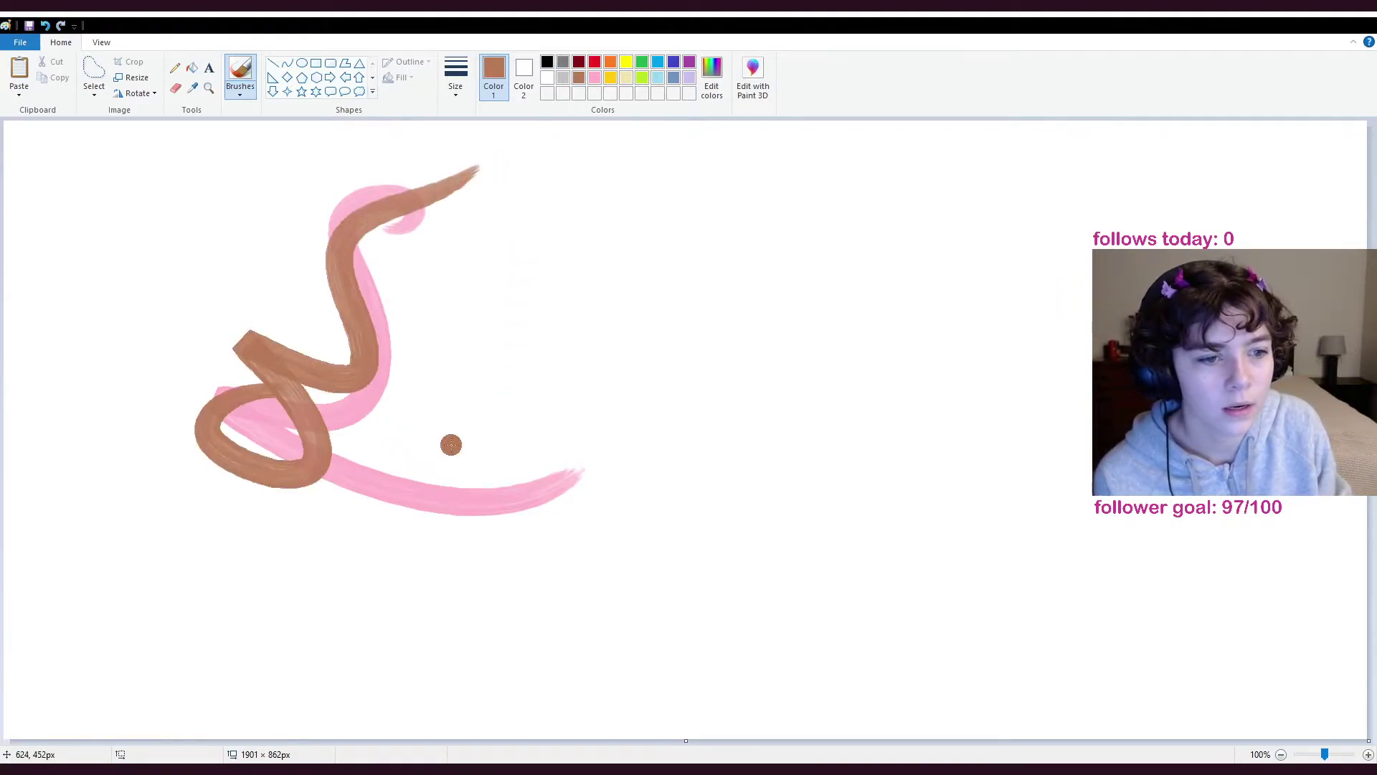
{"action": "key", "text": "ctrl+z"}
{"action": "key", "text": "ctrl+z"}
- Try out further brush styles with brown test strokes, undoing each one
{"action": "mouse_move", "coordinate": [355, 176]}
{"action": "left_mouse_down"}
{"action": "mouse_move", "coordinate": [539, 488]}
{"action": "mouse_move", "coordinate": [553, 258]}
{"action": "mouse_move", "coordinate": [593, 293]}
{"action": "left_mouse_up"}
{"action": "key", "text": "ctrl+z"}
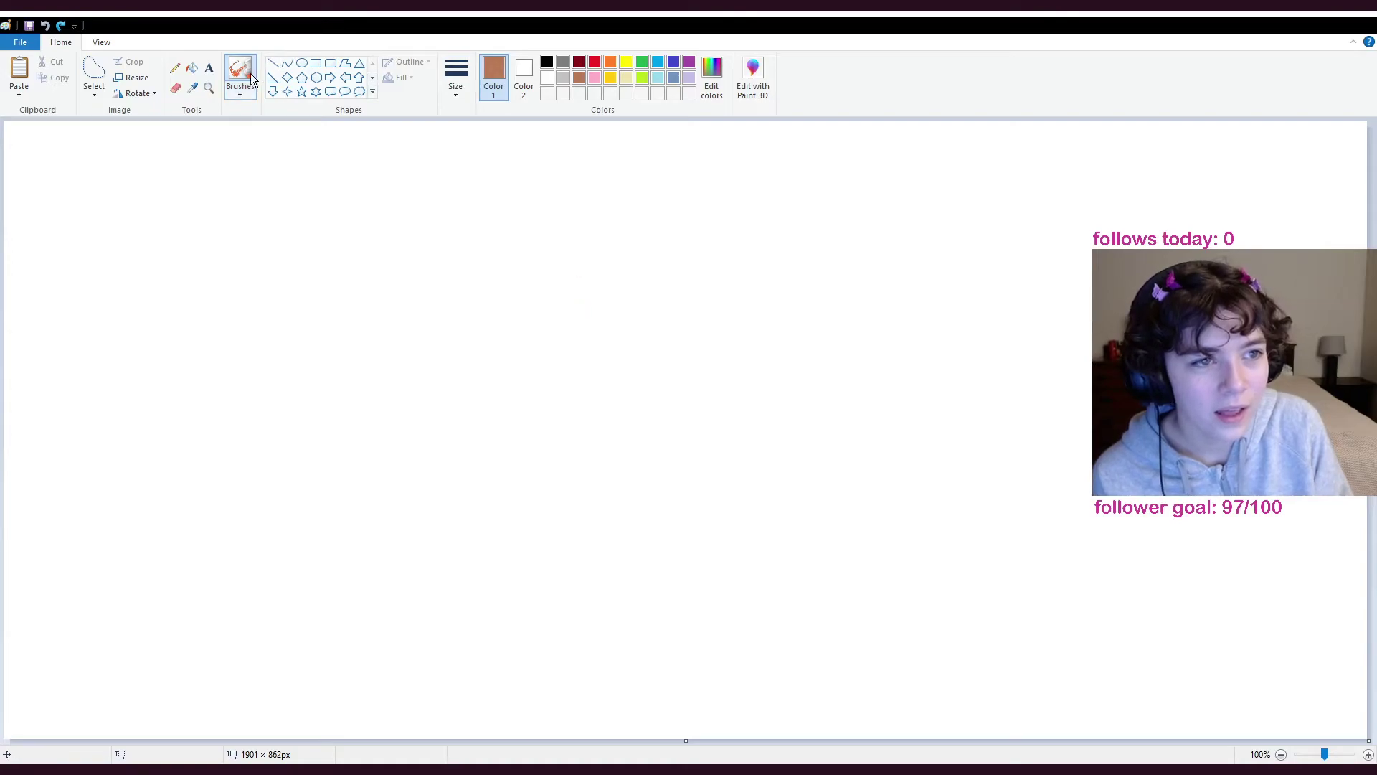
{"action": "mouse_move", "coordinate": [347, 224]}
{"action": "left_mouse_down"}
{"action": "mouse_move", "coordinate": [332, 513]}
{"action": "mouse_move", "coordinate": [756, 252]}
{"action": "mouse_move", "coordinate": [817, 290]}
{"action": "mouse_move", "coordinate": [815, 200]}
{"action": "mouse_move", "coordinate": [891, 310]}
{"action": "mouse_move", "coordinate": [808, 593]}
{"action": "mouse_move", "coordinate": [848, 544]}
{"action": "mouse_move", "coordinate": [846, 581]}
{"action": "left_mouse_up"}
{"action": "key", "text": "ctrl+z"}
{"action": "left_click_drag", "start_coordinate": [582, 242], "coordinate": [564, 285]}
{"action": "key", "text": "ctrl+z"}
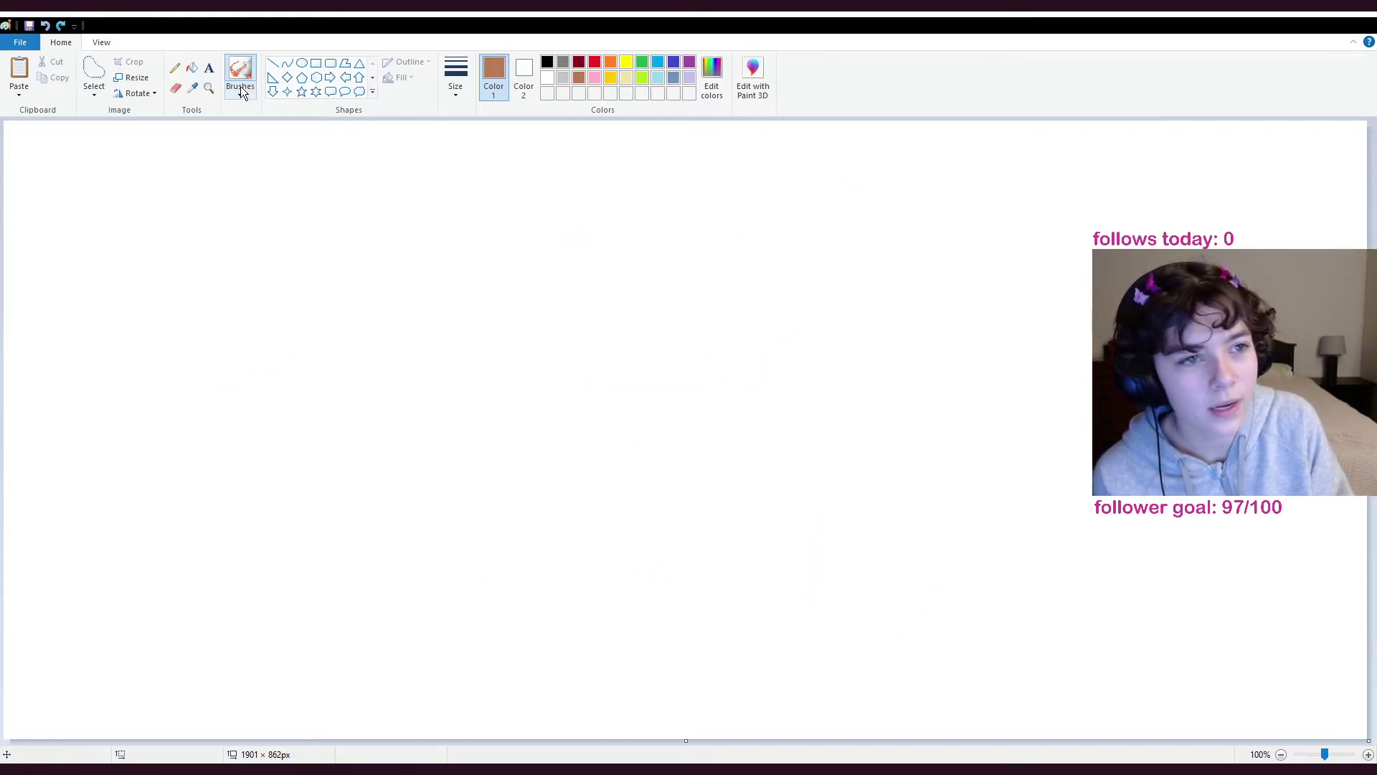
- Try out brush styles with brown test strokes and a black stroke on the blank canvas, and undo them
{"action": "mouse_move", "coordinate": [397, 206]}
{"action": "left_mouse_down"}
{"action": "mouse_move", "coordinate": [412, 275]}
{"action": "mouse_move", "coordinate": [499, 235]}
{"action": "left_mouse_up"}
{"action": "key", "text": "ctrl+z"}
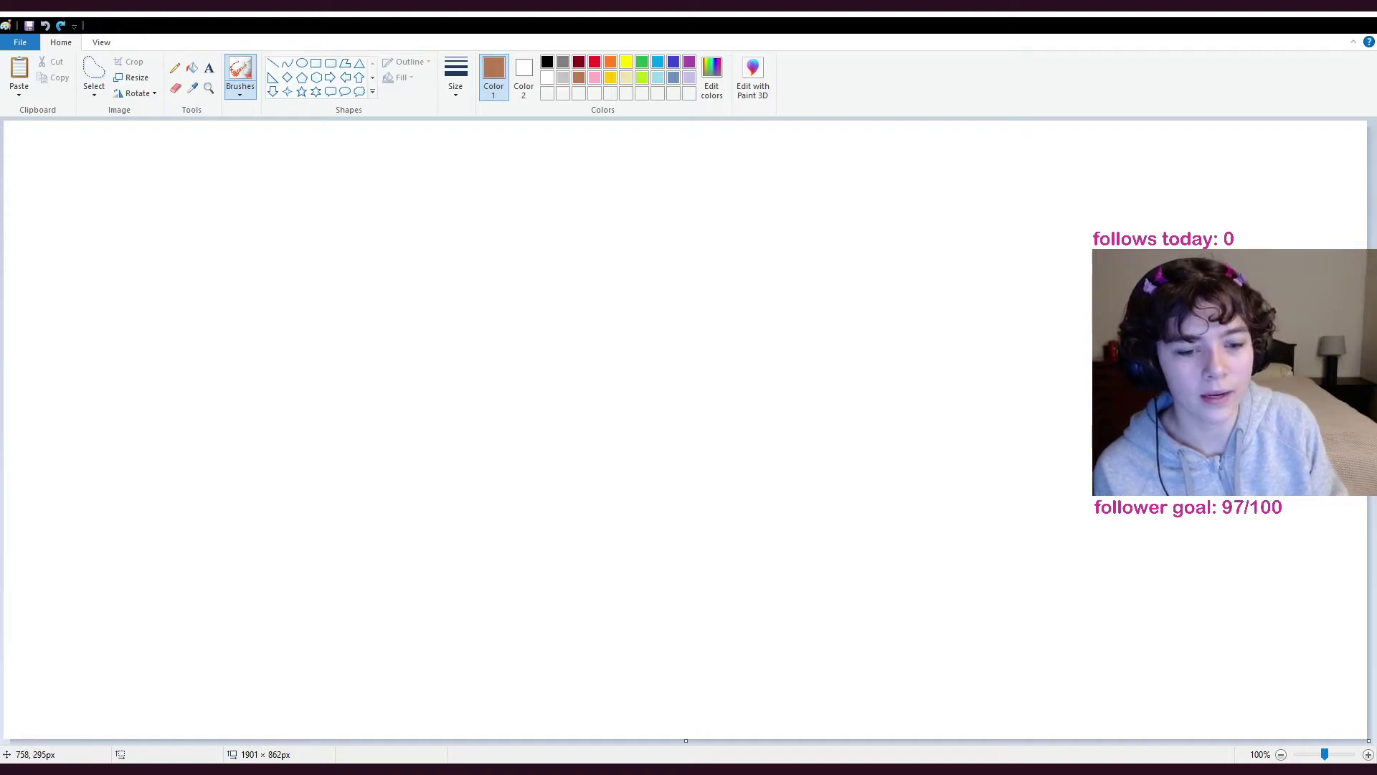
{"action": "mouse_move", "coordinate": [624, 431]}
{"action": "left_mouse_down"}
{"action": "mouse_move", "coordinate": [667, 473]}
{"action": "mouse_move", "coordinate": [486, 377]}
{"action": "mouse_move", "coordinate": [316, 198]}
{"action": "mouse_move", "coordinate": [349, 215]}
{"action": "mouse_move", "coordinate": [278, 223]}
{"action": "left_mouse_up"}
{"action": "mouse_move", "coordinate": [329, 289]}
{"action": "left_mouse_down"}
{"action": "mouse_move", "coordinate": [545, 294]}
{"action": "mouse_move", "coordinate": [814, 334]}
{"action": "mouse_move", "coordinate": [1143, 609]}
{"action": "mouse_move", "coordinate": [417, 650]}
{"action": "mouse_move", "coordinate": [531, 486]}
{"action": "mouse_move", "coordinate": [492, 441]}
{"action": "left_mouse_up"}
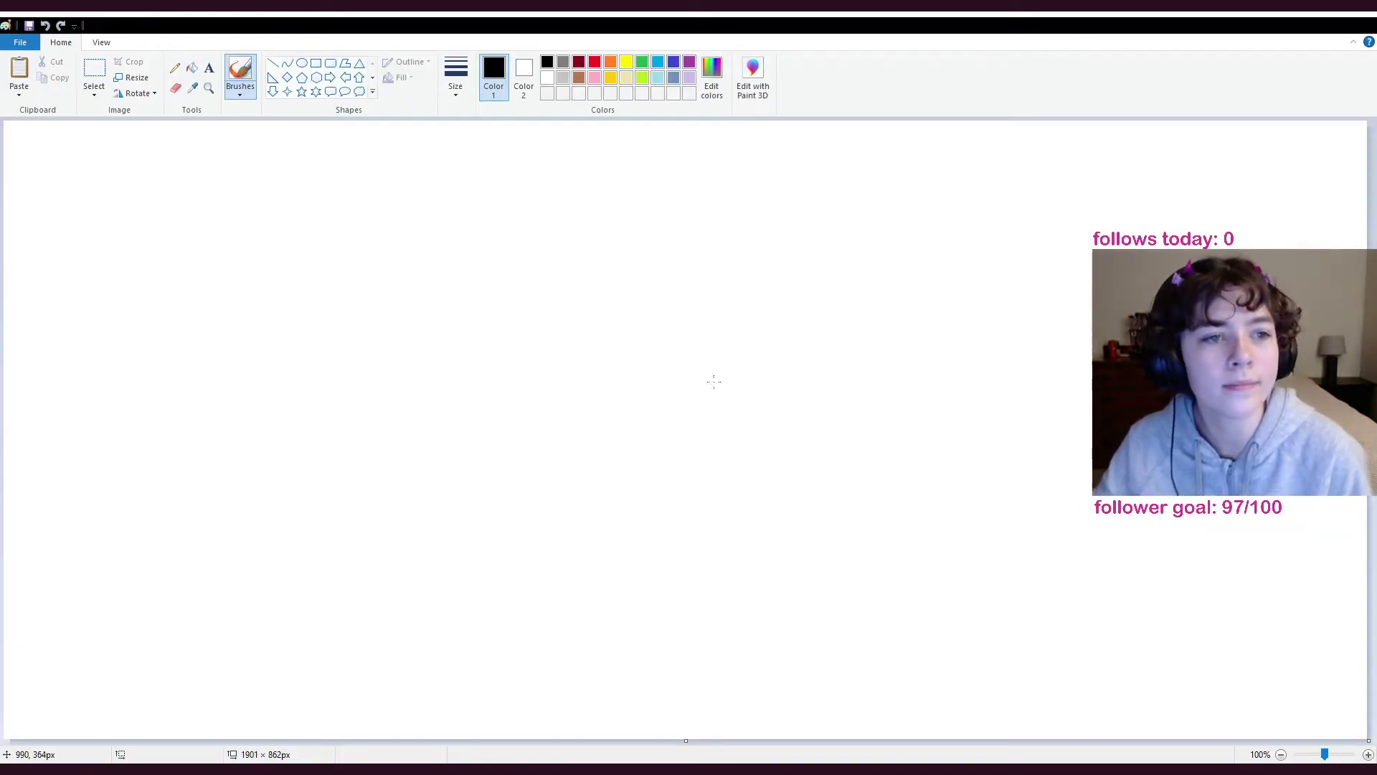
{"action": "mouse_move", "coordinate": [483, 310]}
{"action": "left_mouse_down"}
{"action": "mouse_move", "coordinate": [518, 440]}
{"action": "mouse_move", "coordinate": [436, 327]}
{"action": "left_mouse_up"}
{"action": "key", "text": "ctrl+z"}
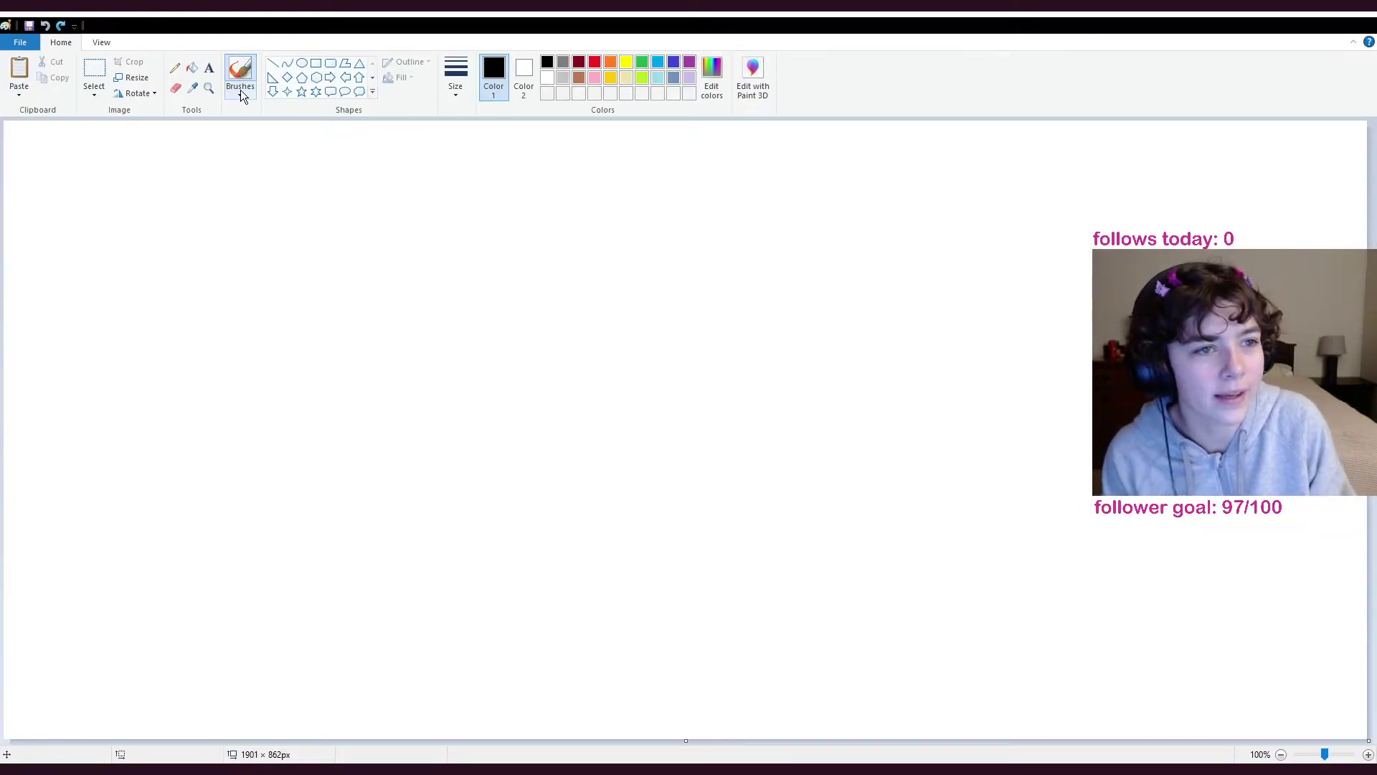
- Test further brush styles with short black strokes near the canvas's upper edge, undoing each stroke
{"action": "mouse_move", "coordinate": [378, 181]}
{"action": "left_mouse_down"}
{"action": "mouse_move", "coordinate": [383, 292]}
{"action": "mouse_move", "coordinate": [339, 421]}
{"action": "mouse_move", "coordinate": [477, 415]}
{"action": "mouse_move", "coordinate": [548, 360]}
{"action": "mouse_move", "coordinate": [511, 342]}
{"action": "left_mouse_up"}
{"action": "key", "text": "ctrl+z"}
{"action": "mouse_move", "coordinate": [518, 175]}
{"action": "left_mouse_down"}
{"action": "mouse_move", "coordinate": [529, 234]}
{"action": "mouse_move", "coordinate": [482, 243]}
{"action": "left_mouse_up"}
{"action": "key", "text": "ctrl+z"}
{"action": "left_click_drag", "start_coordinate": [440, 198], "coordinate": [423, 300]}
{"action": "key", "text": "ctrl+z"}
{"action": "left_click_drag", "start_coordinate": [505, 209], "coordinate": [431, 323]}
{"action": "key", "text": "ctrl+z"}
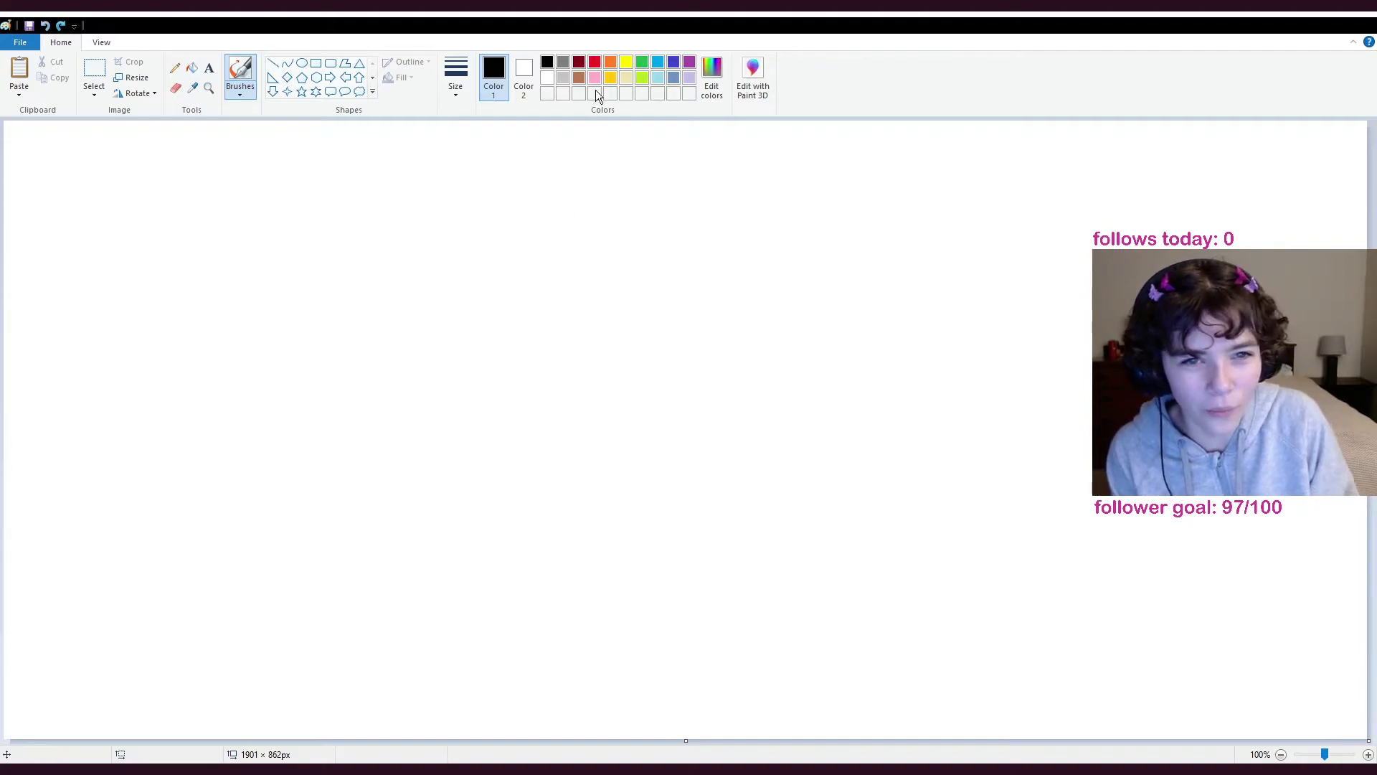
- Sketch a rounded black head outline with the brush near the upper middle of the canvas, and undo all its strokes
{"action": "mouse_move", "coordinate": [634, 195]}
{"action": "left_mouse_down"}
{"action": "mouse_move", "coordinate": [566, 226]}
{"action": "mouse_move", "coordinate": [560, 254]}
{"action": "mouse_move", "coordinate": [564, 279]}
{"action": "mouse_move", "coordinate": [606, 304]}
{"action": "left_mouse_up"}
{"action": "mouse_move", "coordinate": [646, 201]}
{"action": "left_mouse_down"}
{"action": "mouse_move", "coordinate": [677, 234]}
{"action": "mouse_move", "coordinate": [677, 272]}
{"action": "mouse_move", "coordinate": [660, 298]}
{"action": "mouse_move", "coordinate": [618, 313]}
{"action": "left_mouse_up"}
{"action": "mouse_move", "coordinate": [600, 266]}
{"action": "left_mouse_down"}
{"action": "mouse_move", "coordinate": [611, 251]}
{"action": "mouse_move", "coordinate": [622, 271]}
{"action": "mouse_move", "coordinate": [597, 273]}
{"action": "mouse_move", "coordinate": [621, 289]}
{"action": "mouse_move", "coordinate": [583, 281]}
{"action": "mouse_move", "coordinate": [619, 252]}
{"action": "mouse_move", "coordinate": [605, 288]}
{"action": "mouse_move", "coordinate": [579, 249]}
{"action": "mouse_move", "coordinate": [664, 247]}
{"action": "left_mouse_up"}
{"action": "key", "text": "ctrl+z"}
{"action": "key", "text": "ctrl+z"}
{"action": "key", "text": "ctrl+z"}
{"action": "key", "text": "ctrl+z"}
{"action": "key", "text": "ctrl+z"}
{"action": "key", "text": "ctrl+z"}
{"action": "key", "text": "ctrl+z"}
{"action": "key", "text": "ctrl+z"}
{"action": "key", "text": "ctrl+z"}
{"action": "key", "text": "ctrl+z"}
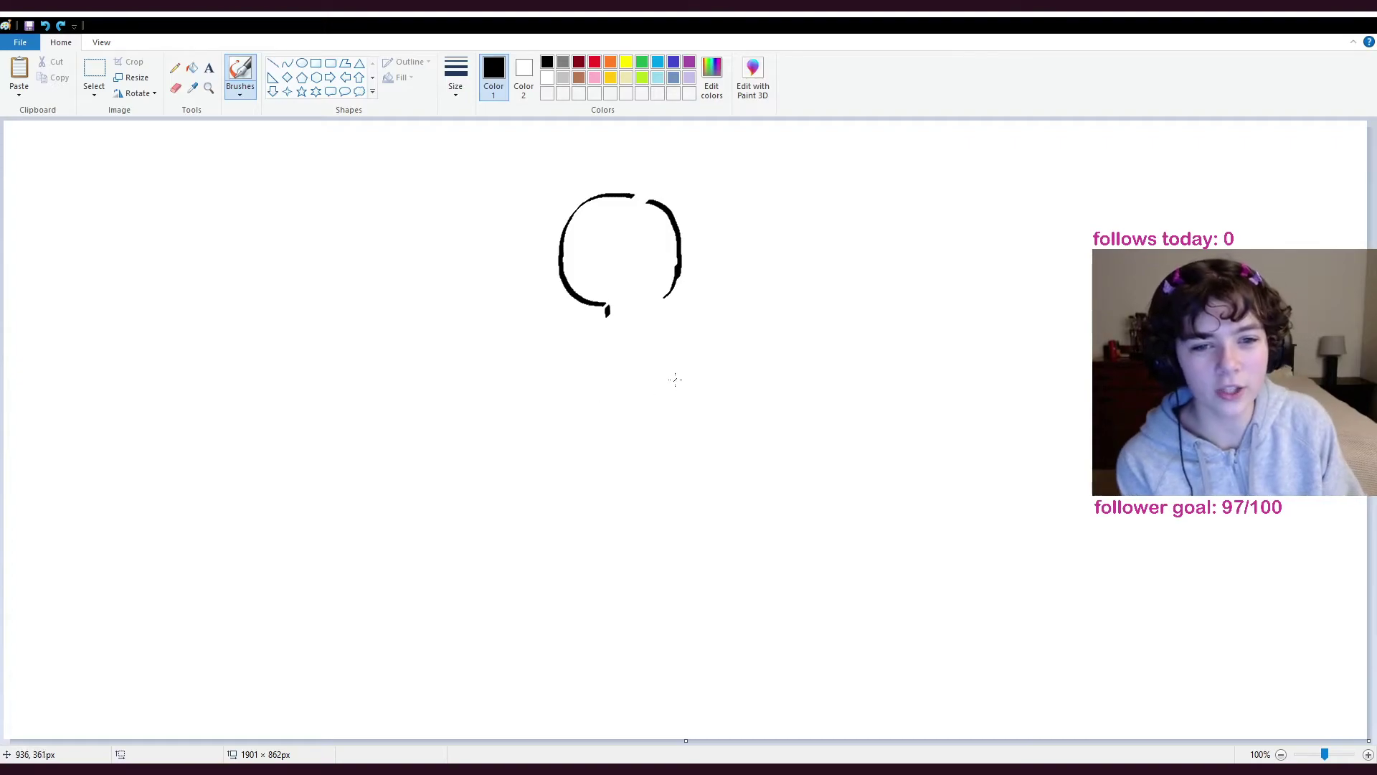
{"action": "key", "text": "ctrl+z"}
{"action": "key", "text": "ctrl+z"}
{"action": "key", "text": "ctrl+z"}
{"action": "key", "text": "ctrl+z"}
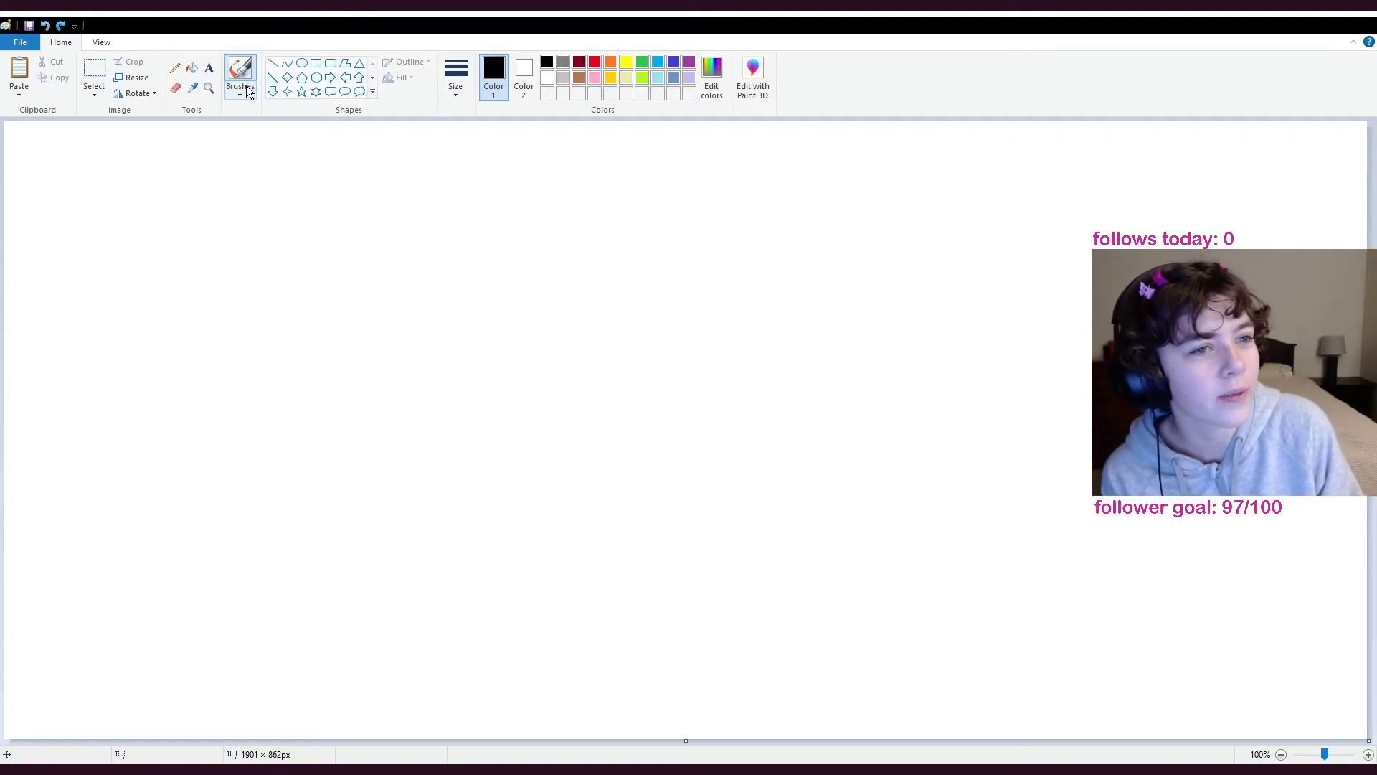
- Try two more black brush strokes on the empty canvas, undoing each one
{"action": "mouse_move", "coordinate": [429, 260]}
{"action": "left_mouse_down"}
{"action": "mouse_move", "coordinate": [360, 338]}
{"action": "mouse_move", "coordinate": [439, 407]}
{"action": "left_mouse_up"}
{"action": "key", "text": "ctrl+z"}
{"action": "mouse_move", "coordinate": [574, 179]}
{"action": "left_mouse_down"}
{"action": "mouse_move", "coordinate": [495, 271]}
{"action": "mouse_move", "coordinate": [556, 219]}
{"action": "left_mouse_up"}
{"action": "key", "text": "ctrl+z"}
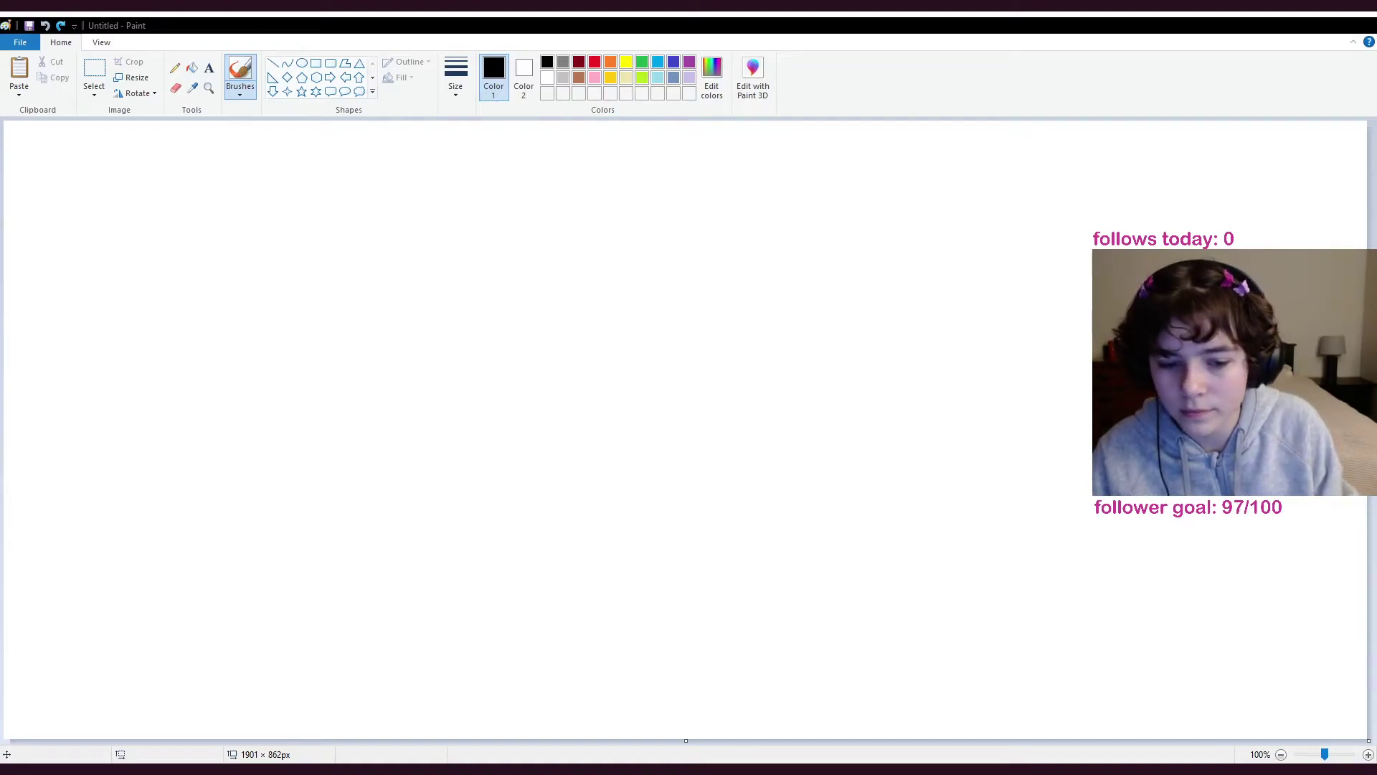
- Try pasting the copied image onto the canvas, and undo the paste
{"action": "key", "text": "ctrl+v"}
{"action": "mouse_move", "coordinate": [133, 174]}
{"action": "left_mouse_down"}
{"action": "mouse_move", "coordinate": [952, 246]}
{"action": "mouse_move", "coordinate": [1046, 213]}
{"action": "left_mouse_up"}
{"action": "left_click_drag", "start_coordinate": [472, 386], "coordinate": [423, 370]}
{"action": "key", "text": "ctrl+z"}
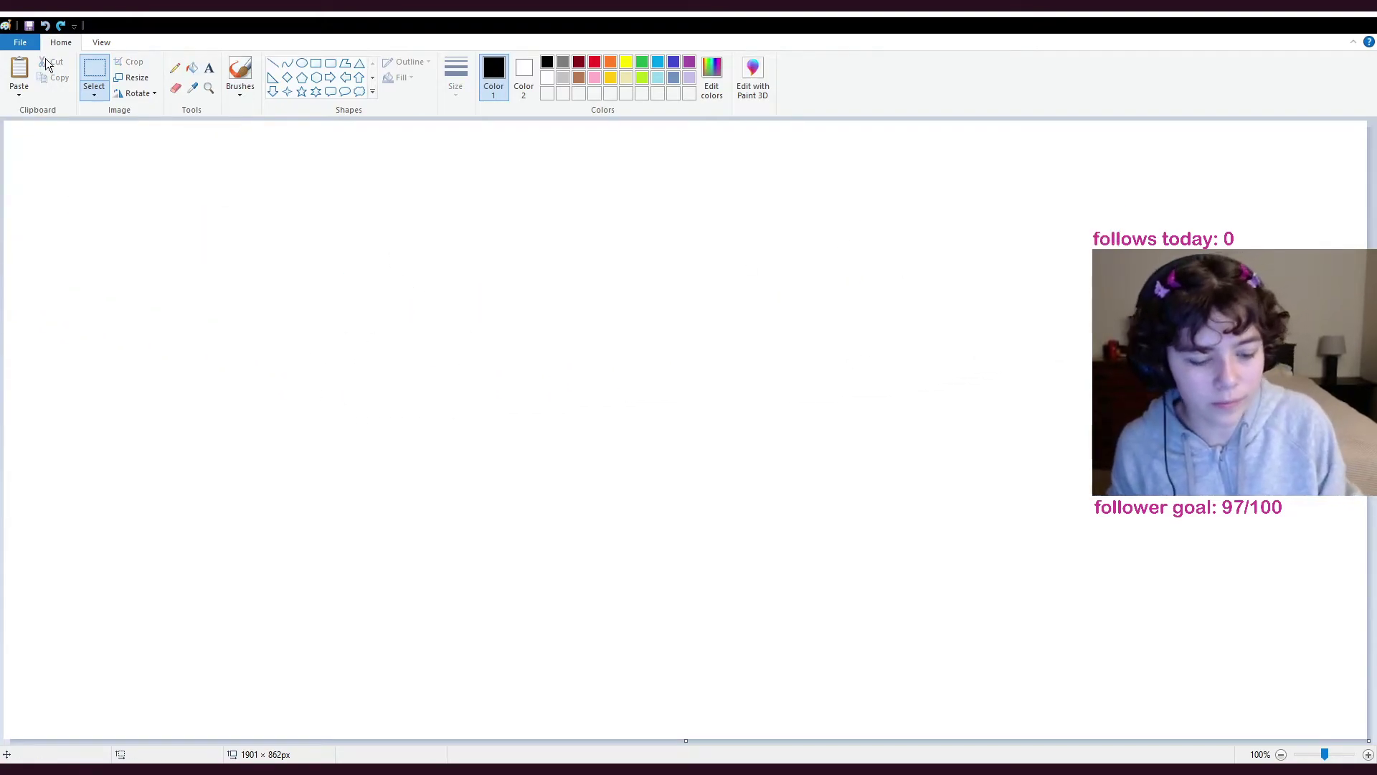
- Paste the copied blocky character skin image into the canvas's upper-left corner as a reference
{"action": "key", "text": "ctrl+v"}
{"action": "left_click_drag", "start_coordinate": [367, 139], "coordinate": [467, 328]}
- Draw the character's smiling mouth and two square eyes in black with a brush beside the pasted reference
{"action": "left_click", "coordinate": [240, 72]}
{"action": "left_click_drag", "start_coordinate": [367, 215], "coordinate": [362, 309]}
{"action": "key", "text": "ctrl+z"}
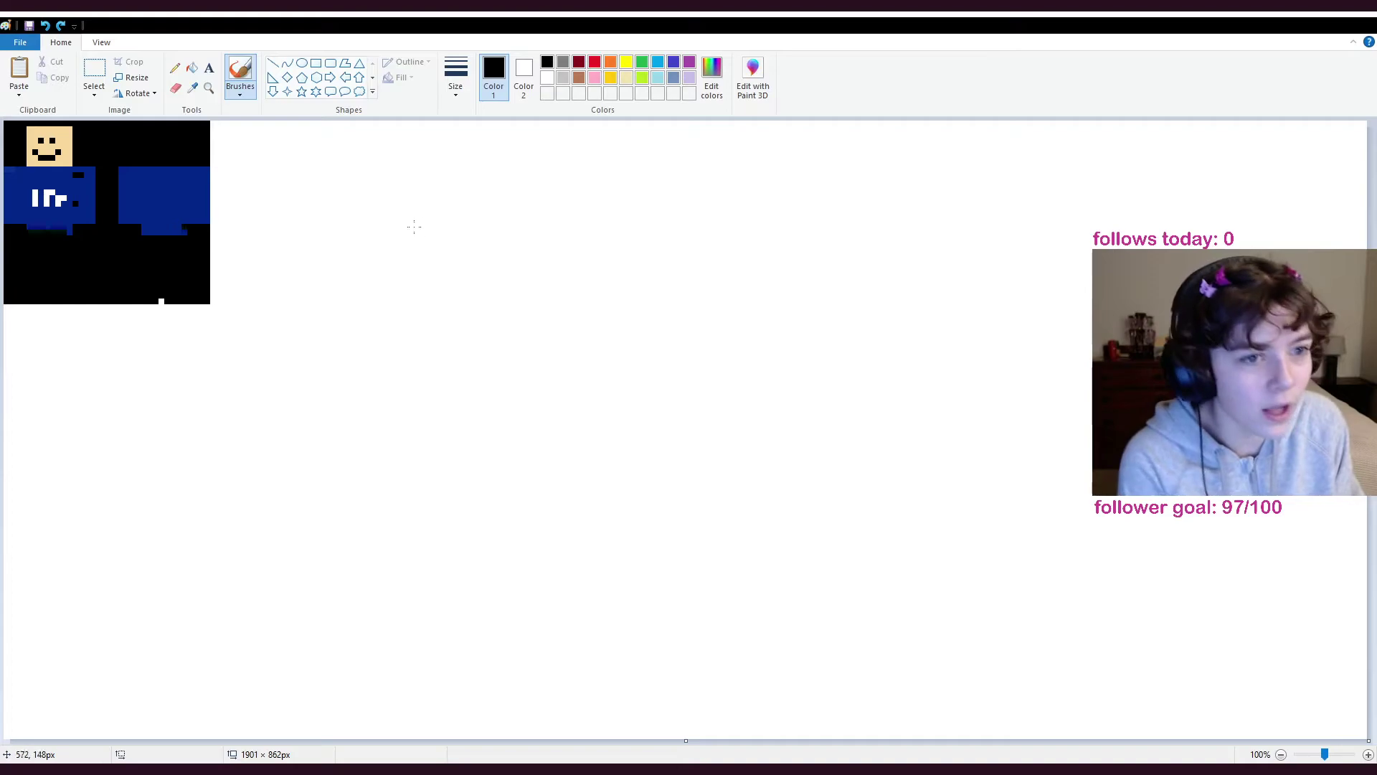
{"action": "mouse_move", "coordinate": [359, 221]}
{"action": "left_mouse_down"}
{"action": "mouse_move", "coordinate": [424, 231]}
{"action": "mouse_move", "coordinate": [416, 240]}
{"action": "mouse_move", "coordinate": [385, 205]}
{"action": "left_mouse_up"}
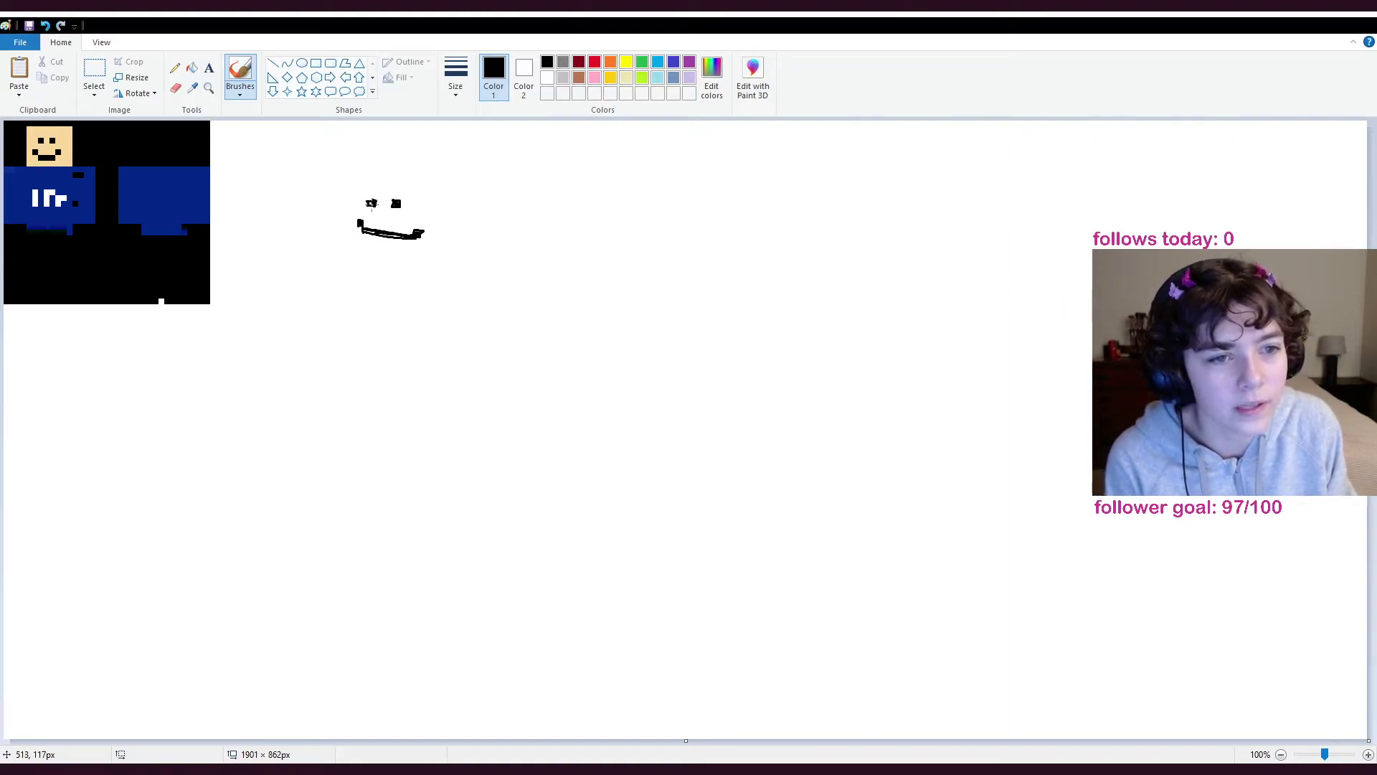